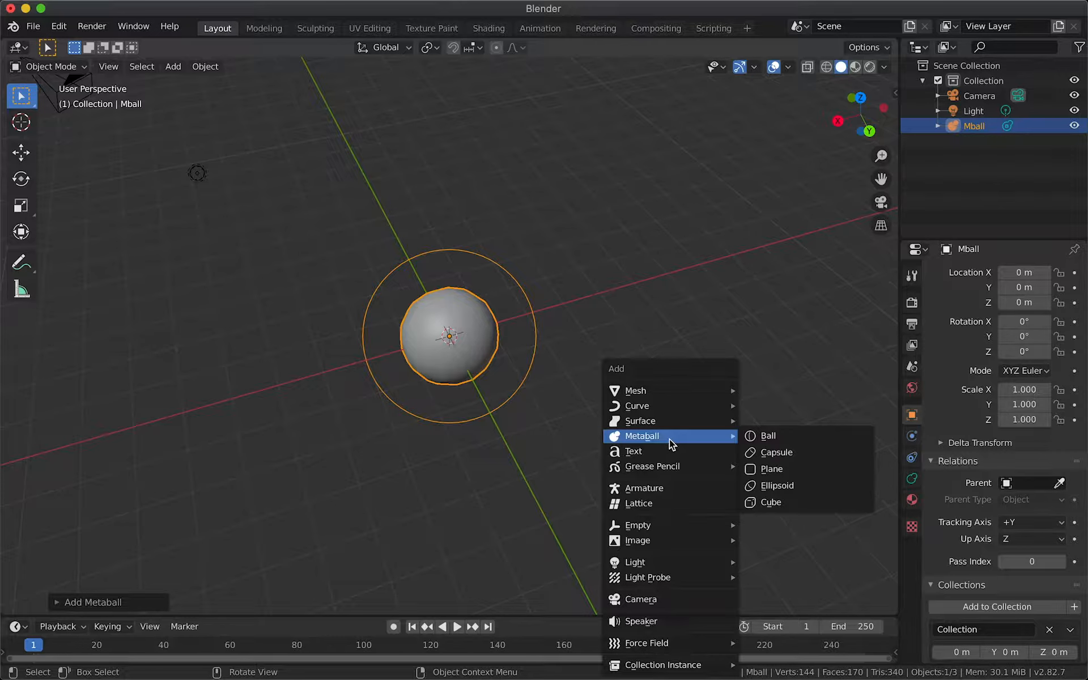
# Step: Add a second Ball metaball and shift it about -0.04 m along the X axis
pyautogui.click(765, 439)
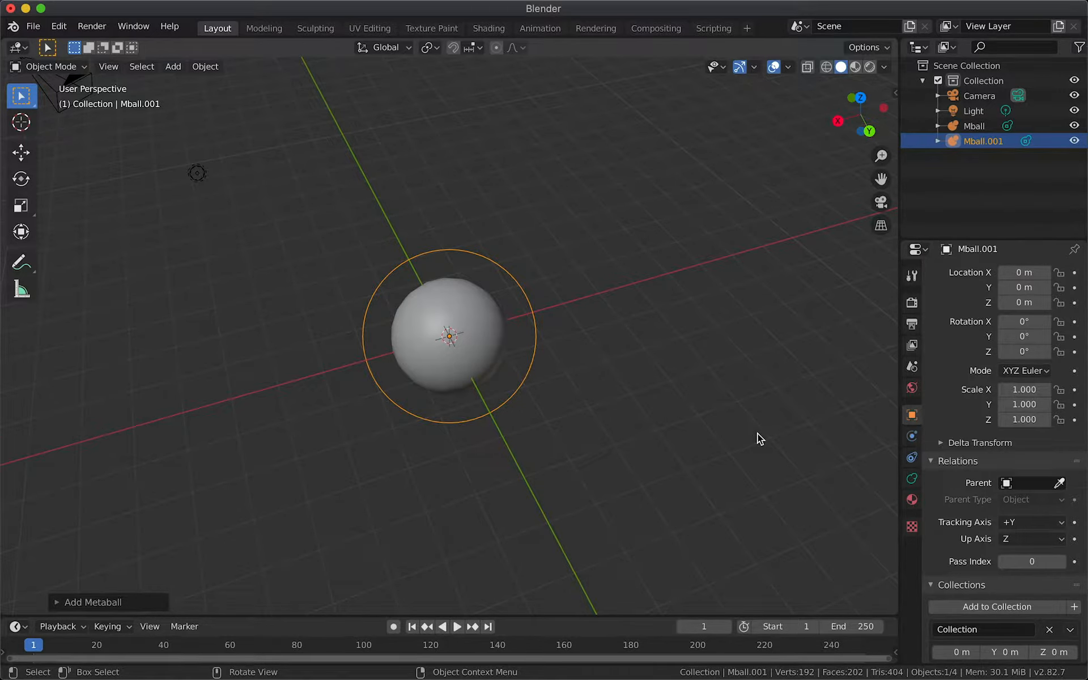
pyautogui.press('g')
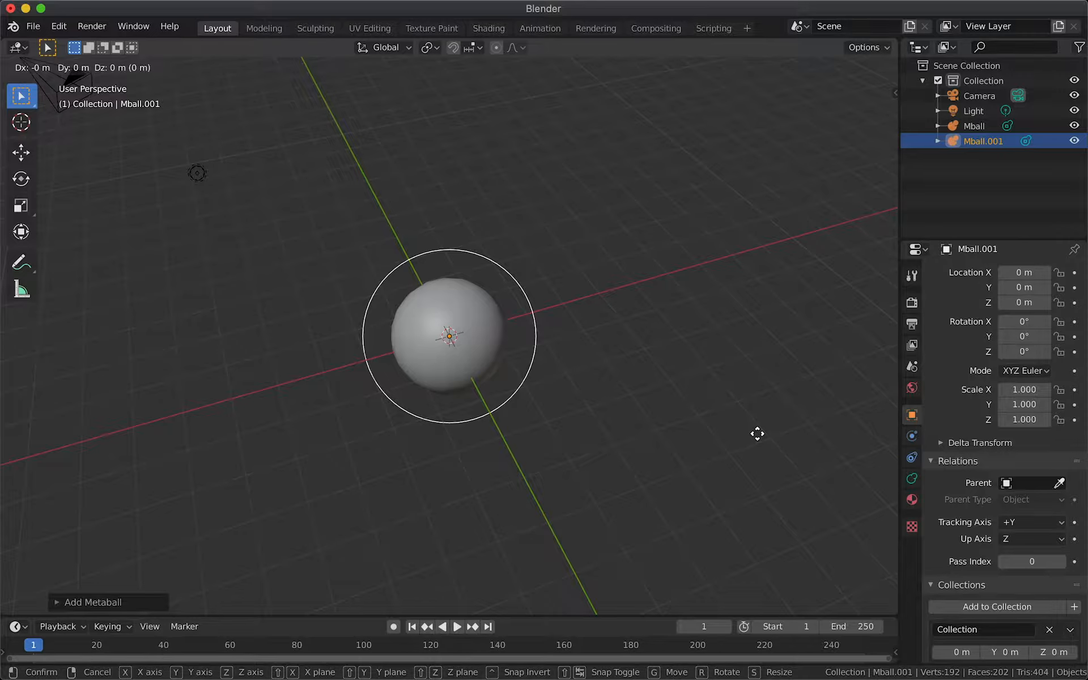
pyautogui.press('x')
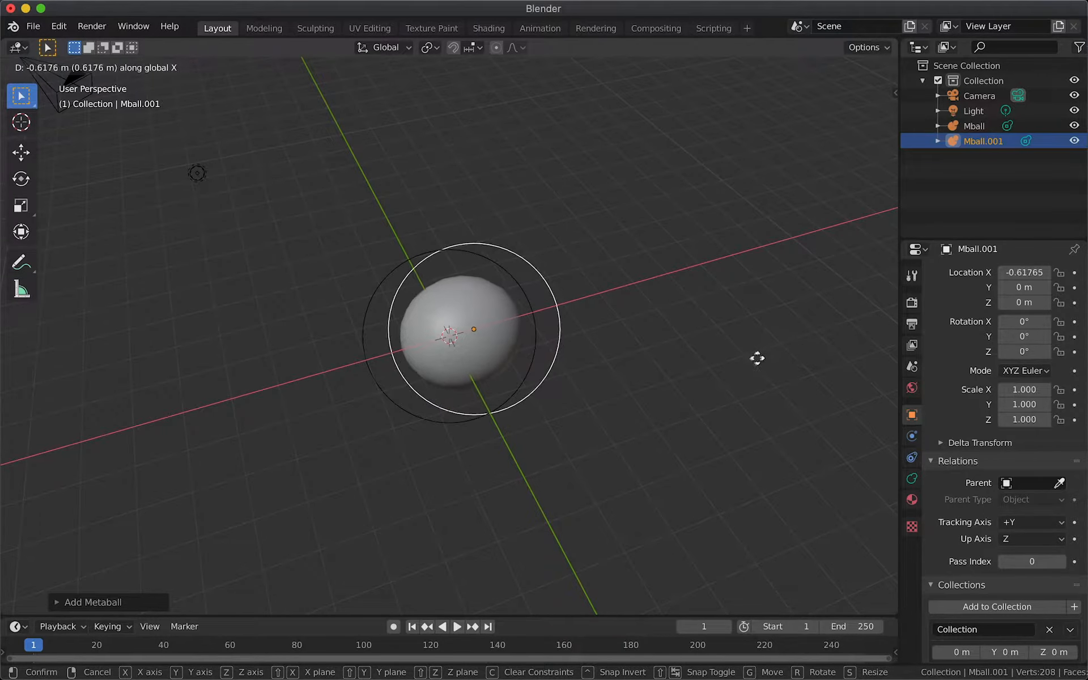
pyautogui.click(739, 360)
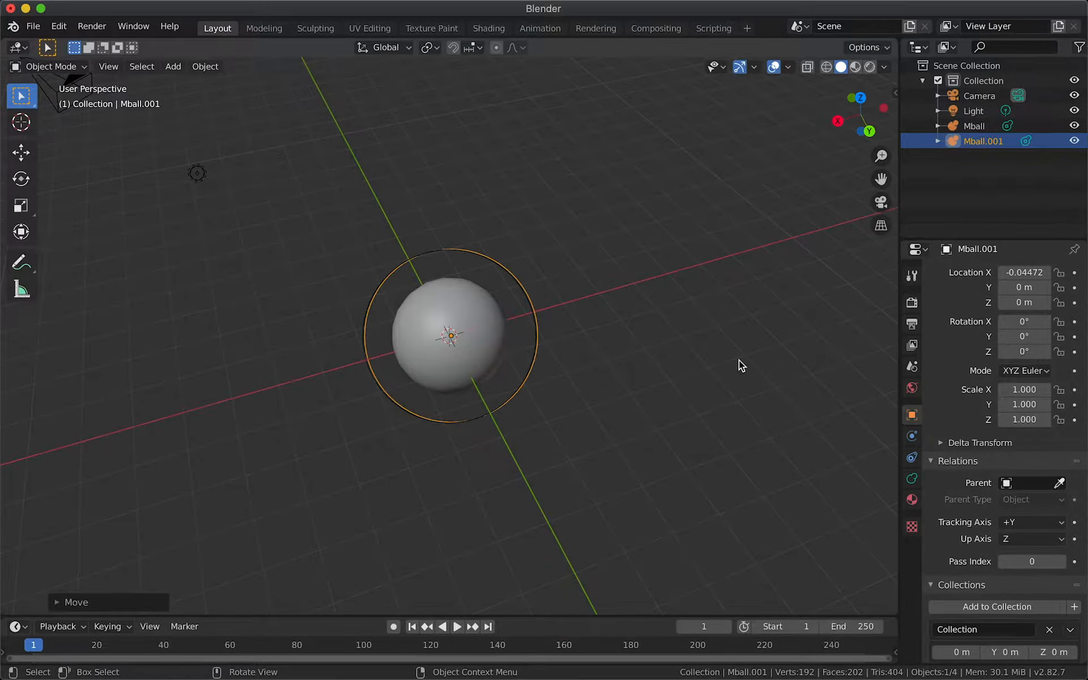
# Step: Move the second metaball about -2.43 m along the global Y axis, beside the first ball
pyautogui.press('g')
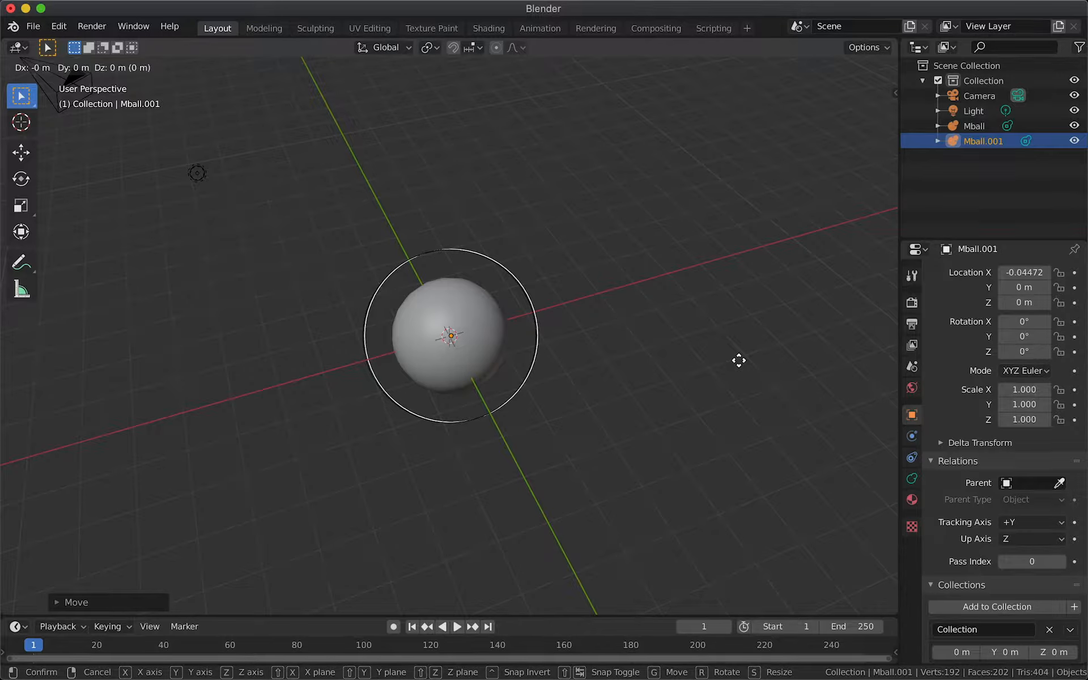
pyautogui.press('y')
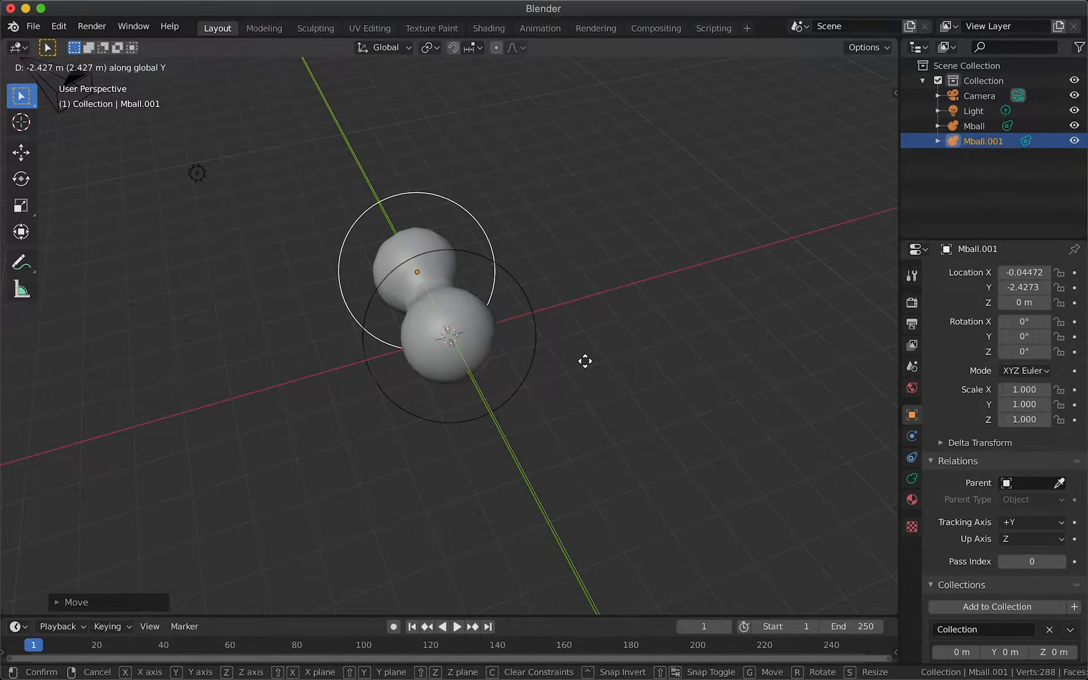
pyautogui.click(584, 361)
# Step: Add a Cube metaball and place it freely beyond the second ball, at about X -0.33, Y -5.55, Z 0.31 m
pyautogui.hscroll(10, 468, 396)
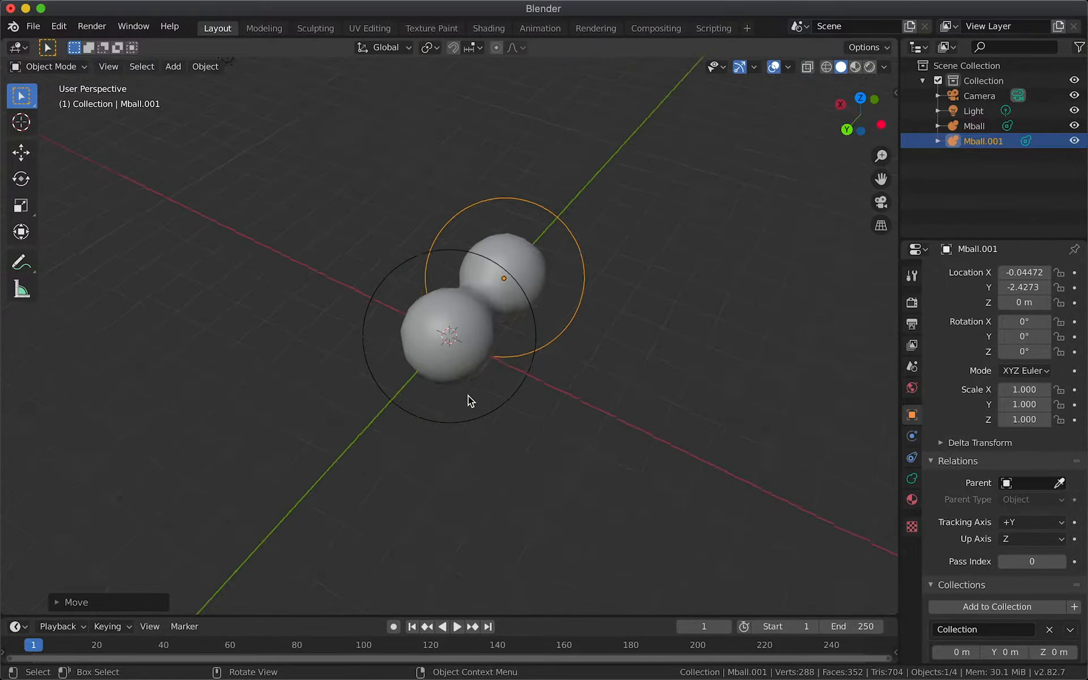
pyautogui.scroll(5, 468, 396)
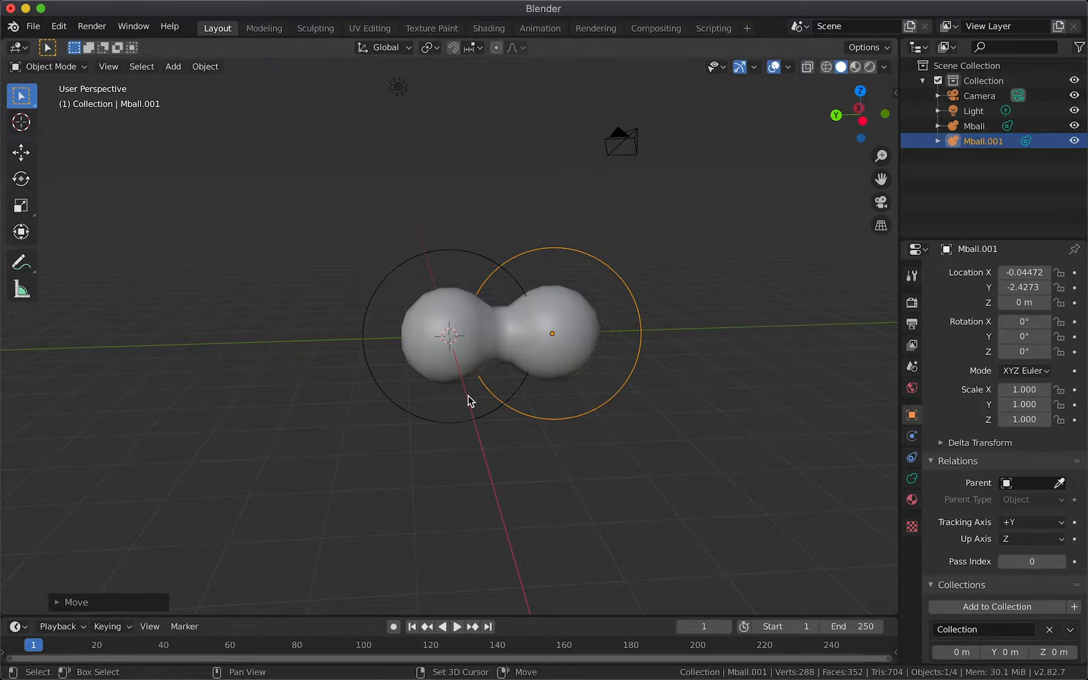
pyautogui.hotkey('shift', 'a')
pyautogui.moveTo(468, 395)
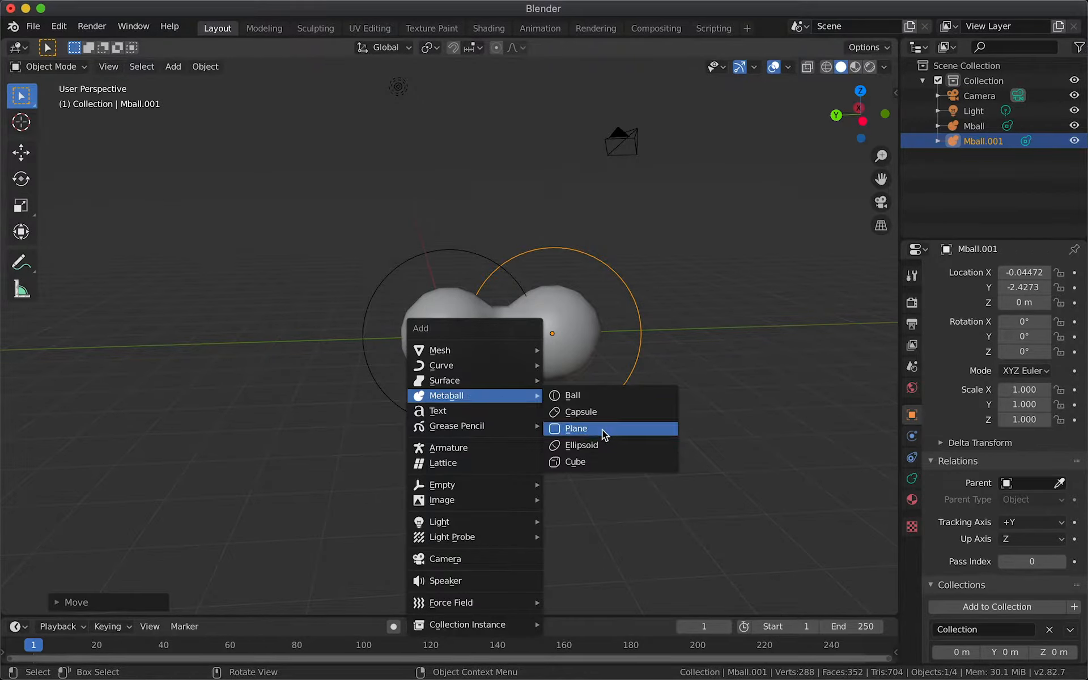
pyautogui.click(607, 468)
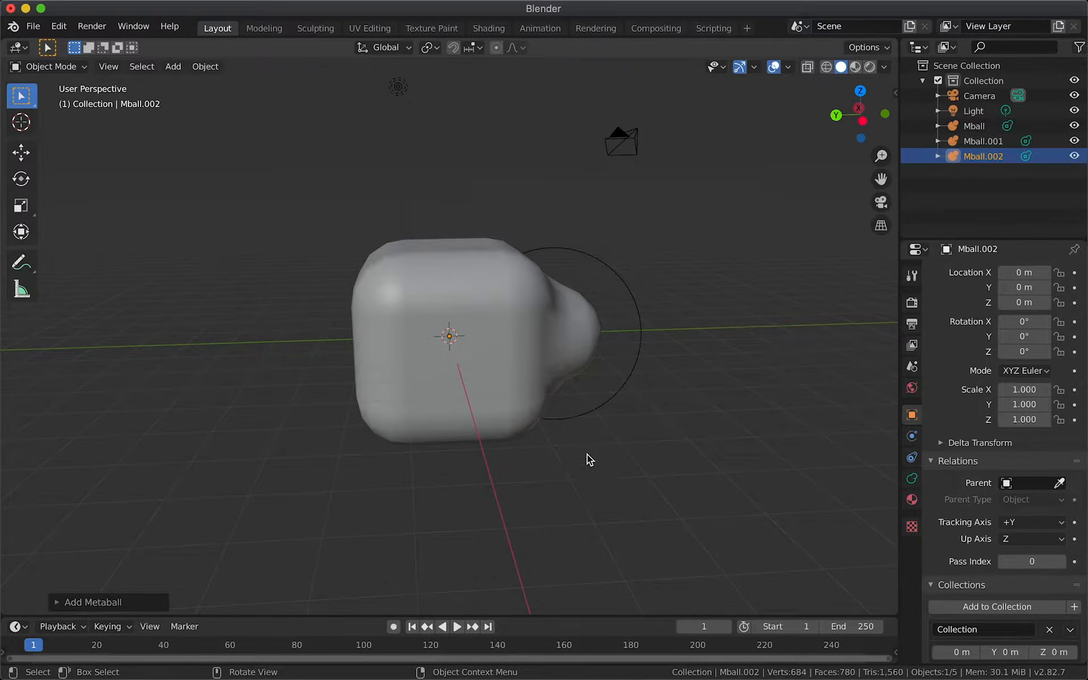
pyautogui.press('g')
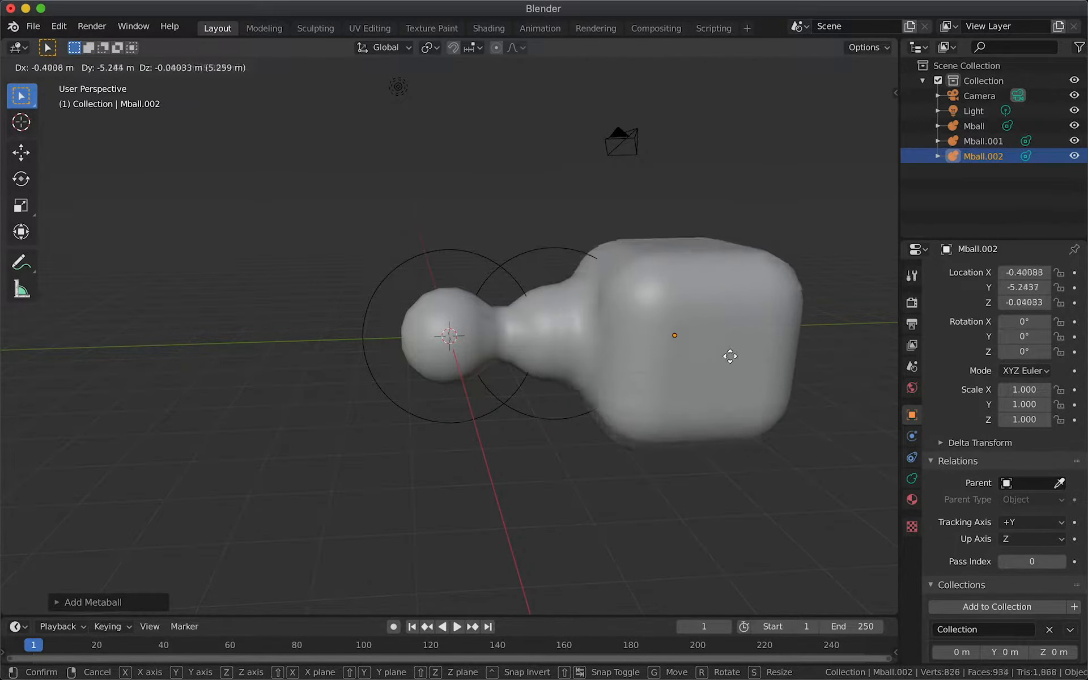
pyautogui.click(726, 359)
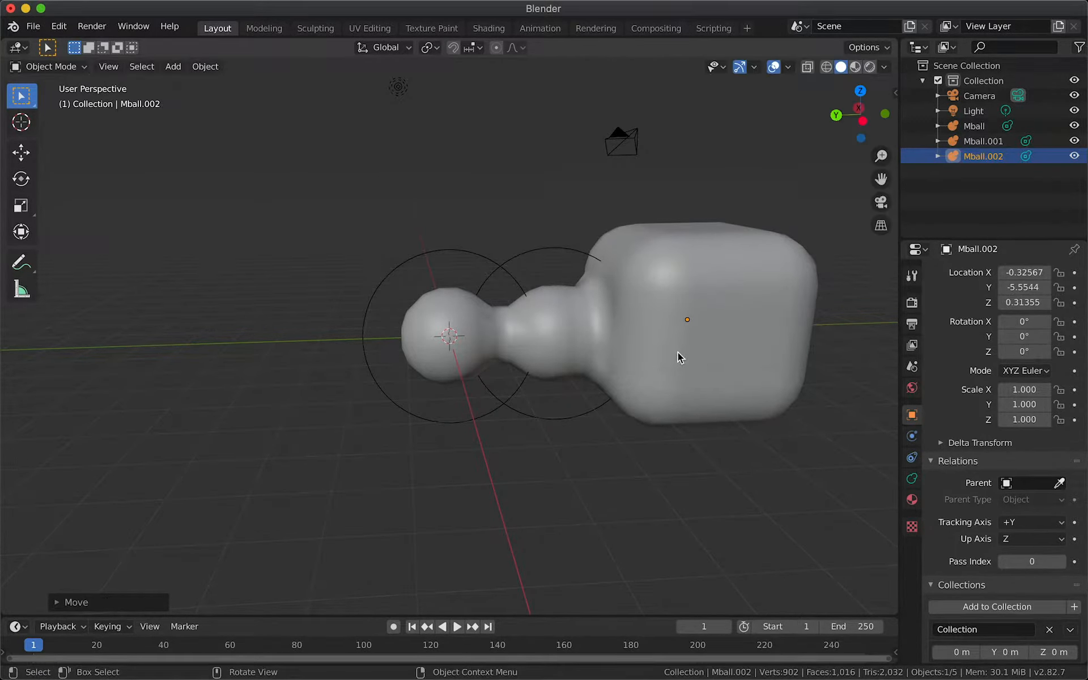
# Step: Set the cube metaball's viewport resolution to 0.52 m in its metaball data properties
pyautogui.hscroll(-15, 680, 351)
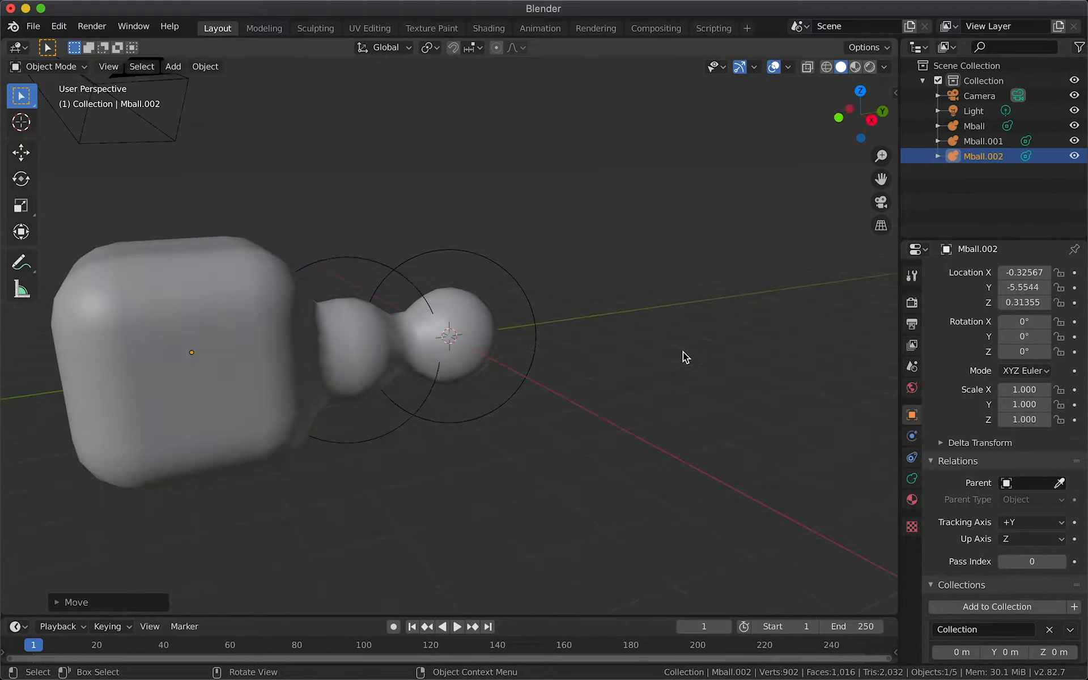
pyautogui.hscroll(-5, 682, 351)
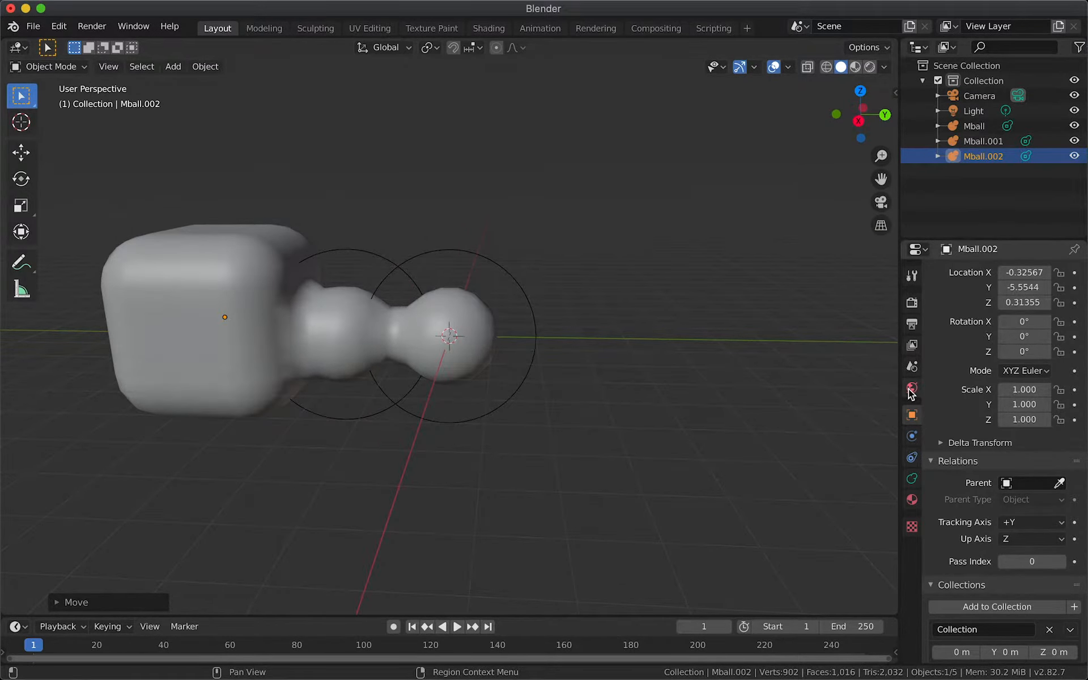
pyautogui.click(912, 479)
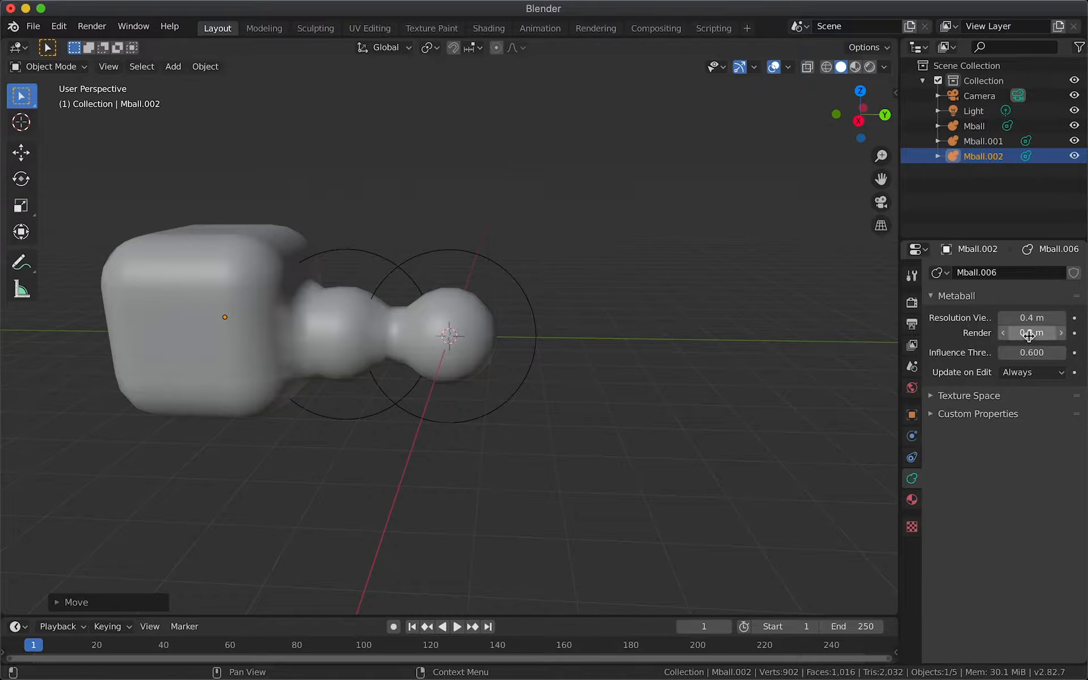
pyautogui.click(1026, 318)
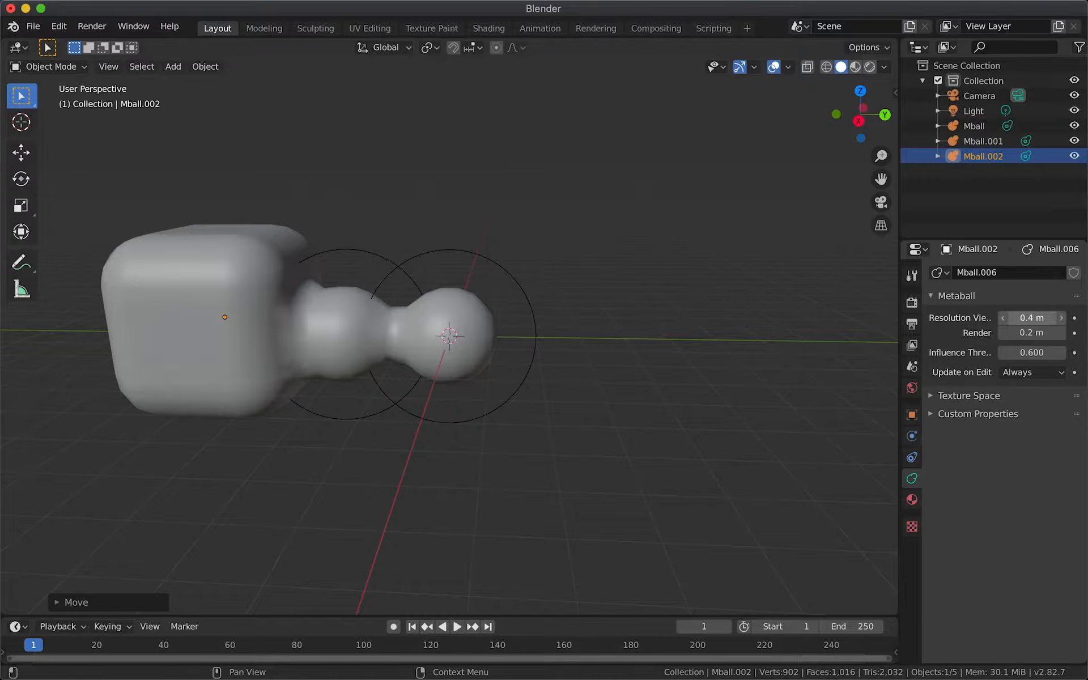
pyautogui.write('0.48')
pyautogui.press('Return')
pyautogui.moveTo(1029, 318); pyautogui.dragTo(1043, 318)
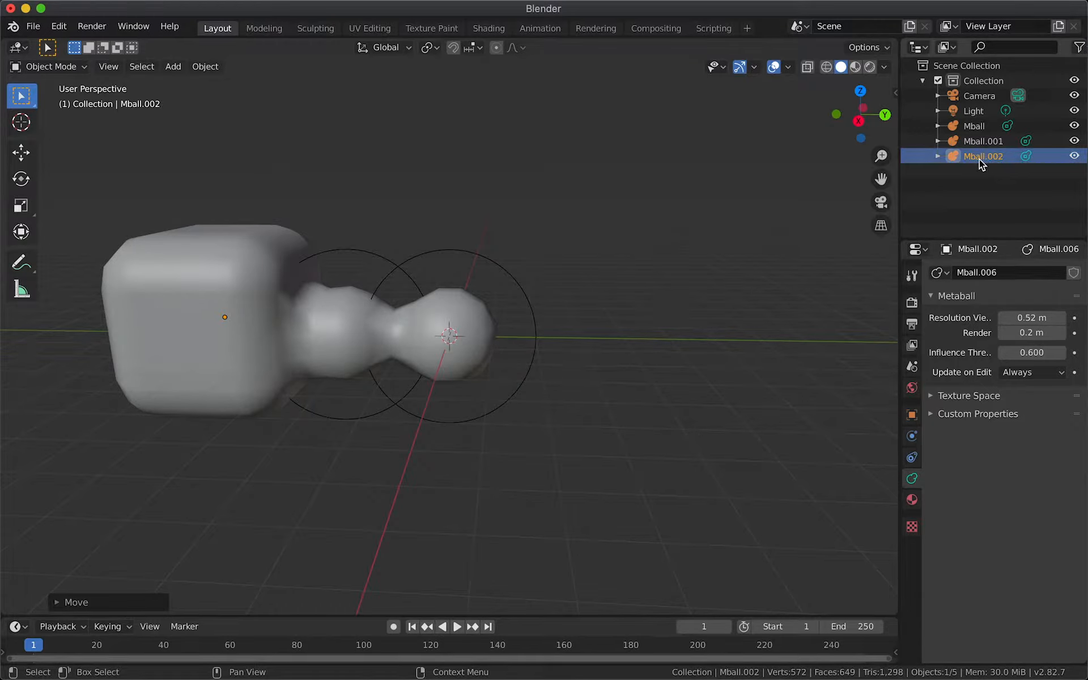
pyautogui.moveTo(1031, 318)
pyautogui.mouseDown()
pyautogui.moveTo(1080, 318)
pyautogui.moveTo(1038, 318)
pyautogui.mouseUp()
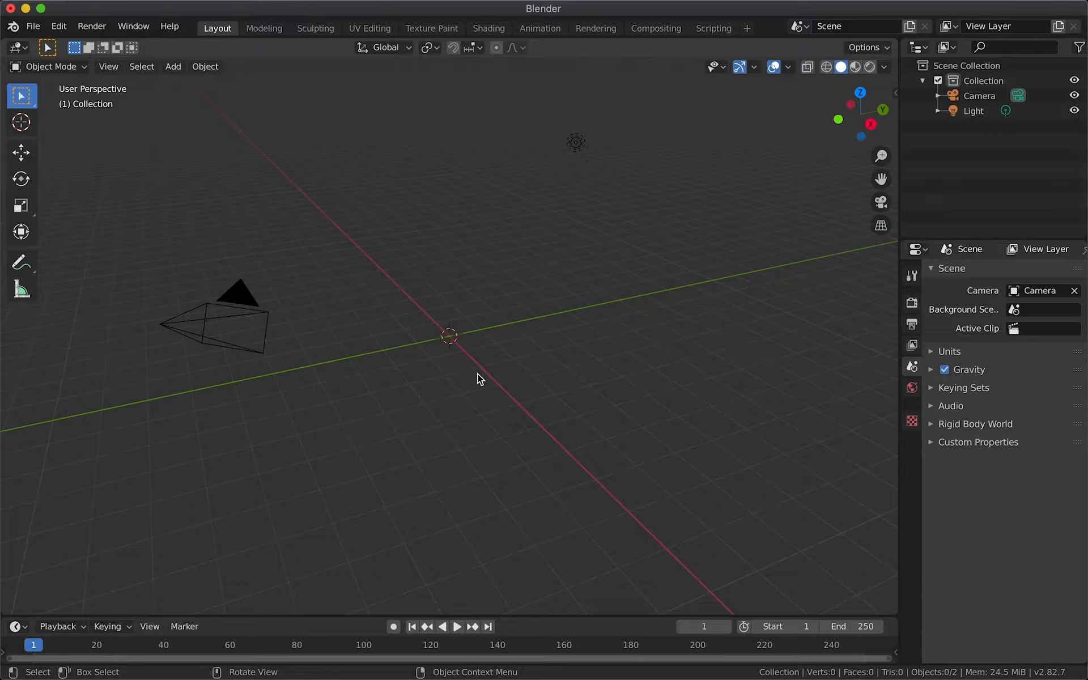
# Step: Add a mesh cylinder at the scene origin and enter Edit Mode on it
pyautogui.hotkey('shift', 'a')
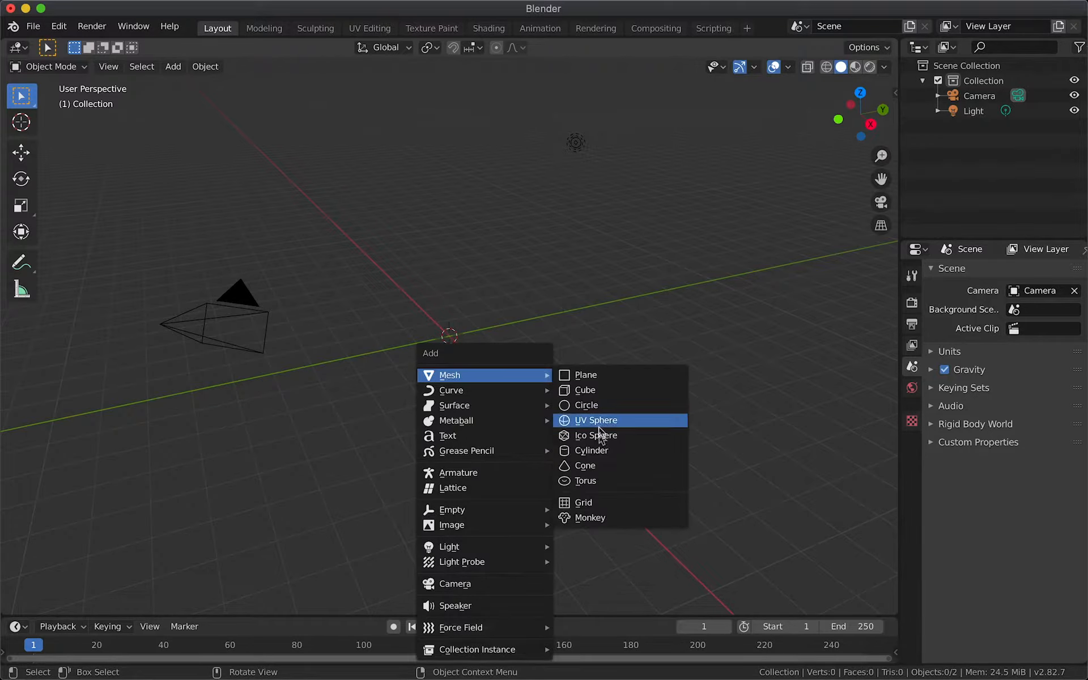
pyautogui.click(592, 451)
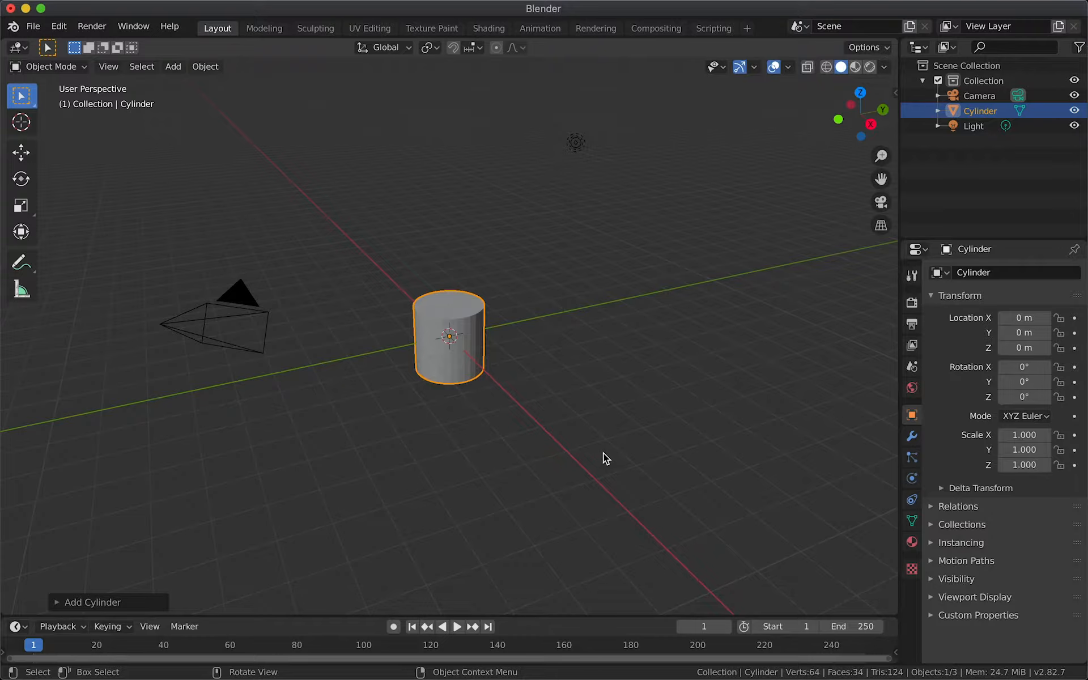
pyautogui.press('Tab')
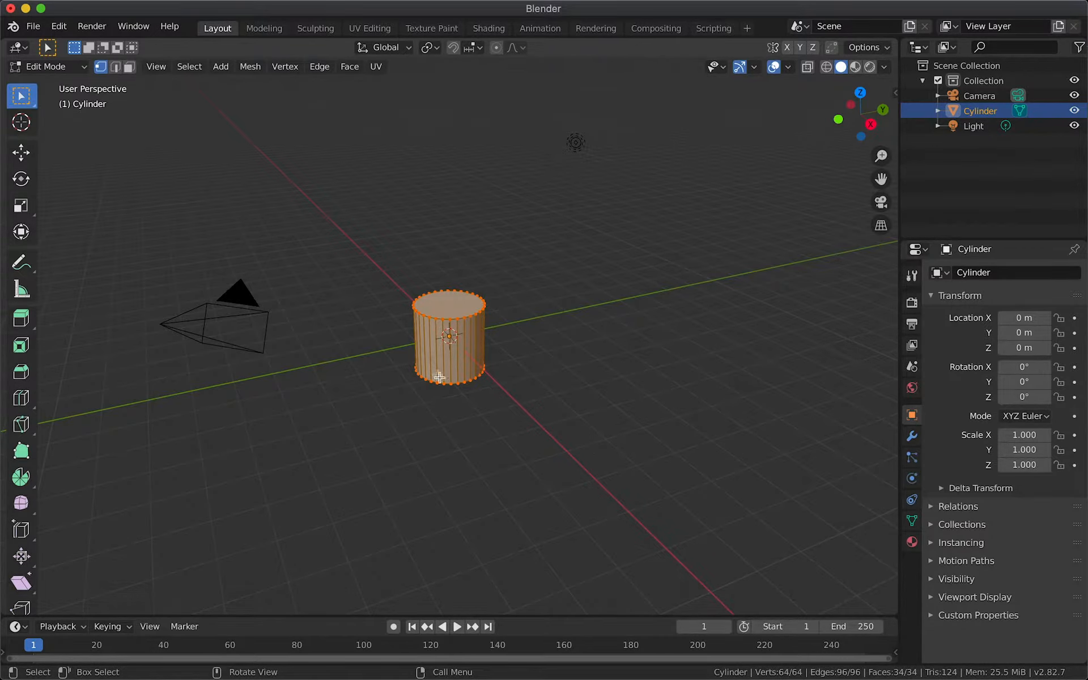
# Step: Select four neighbouring vertices along the front of the cylinder's upper rim
pyautogui.moveTo(450, 328); pyautogui.dragTo(448, 318, button='middle')
pyautogui.scroll(5, 448, 323)
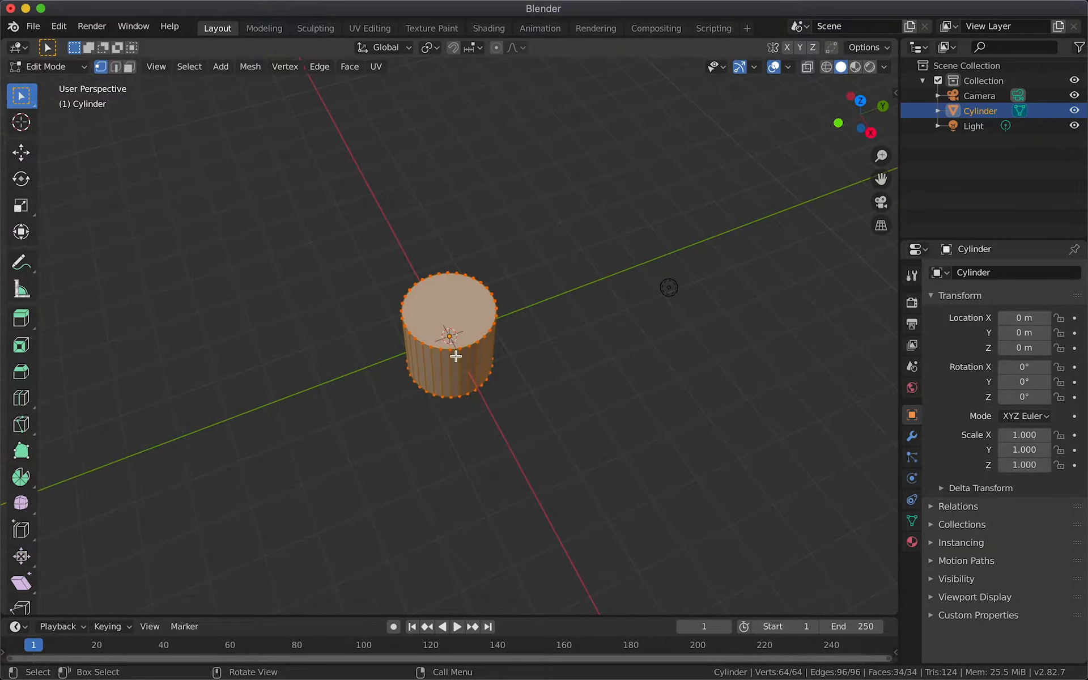
pyautogui.scroll(2, 458, 354)
pyautogui.scroll(-5, 461, 347)
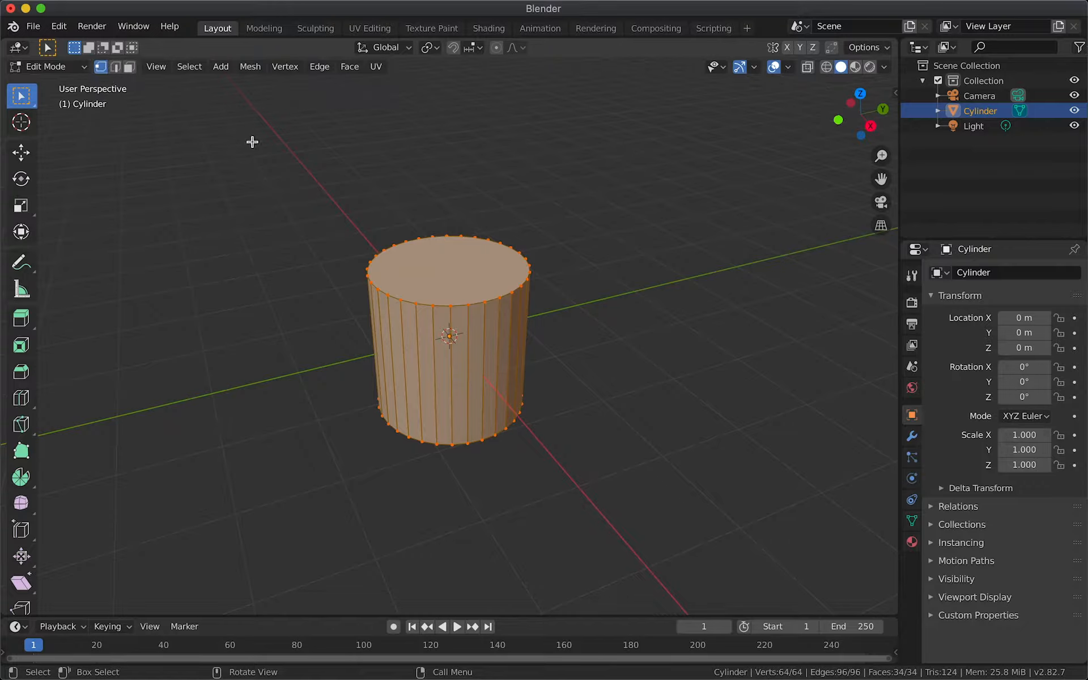
pyautogui.click(491, 309)
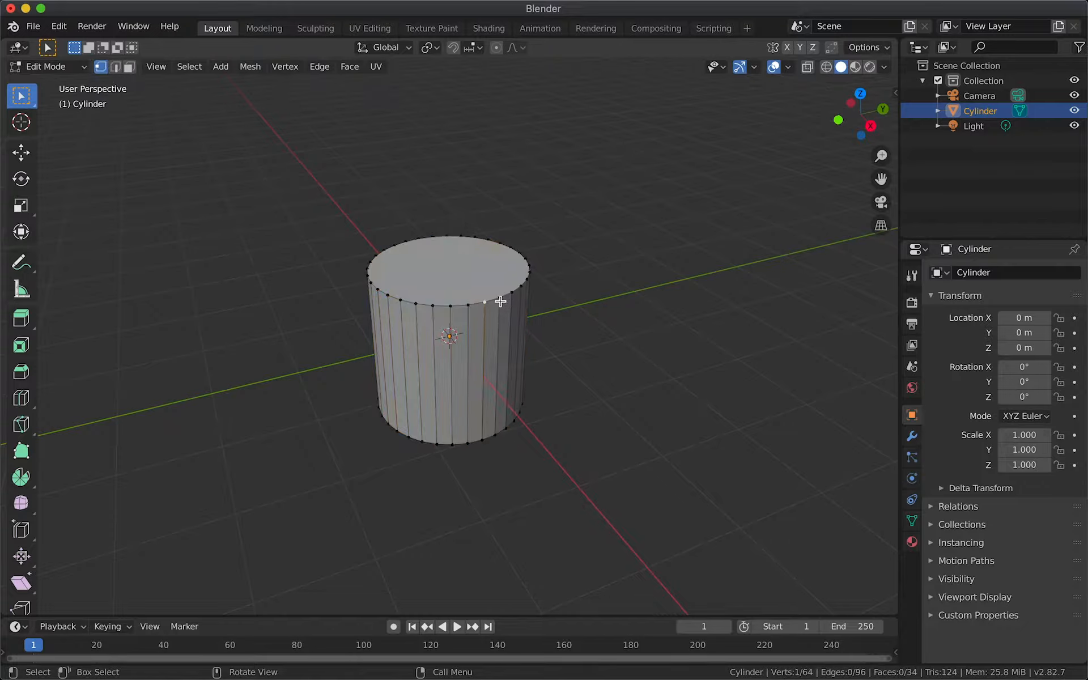
pyautogui.click(513, 292)
pyautogui.press('c')
pyautogui.rightClick(434, 308)
pyautogui.click(434, 307)
pyautogui.keyDown('shift'); pyautogui.click(451, 307); pyautogui.keyUp('shift')
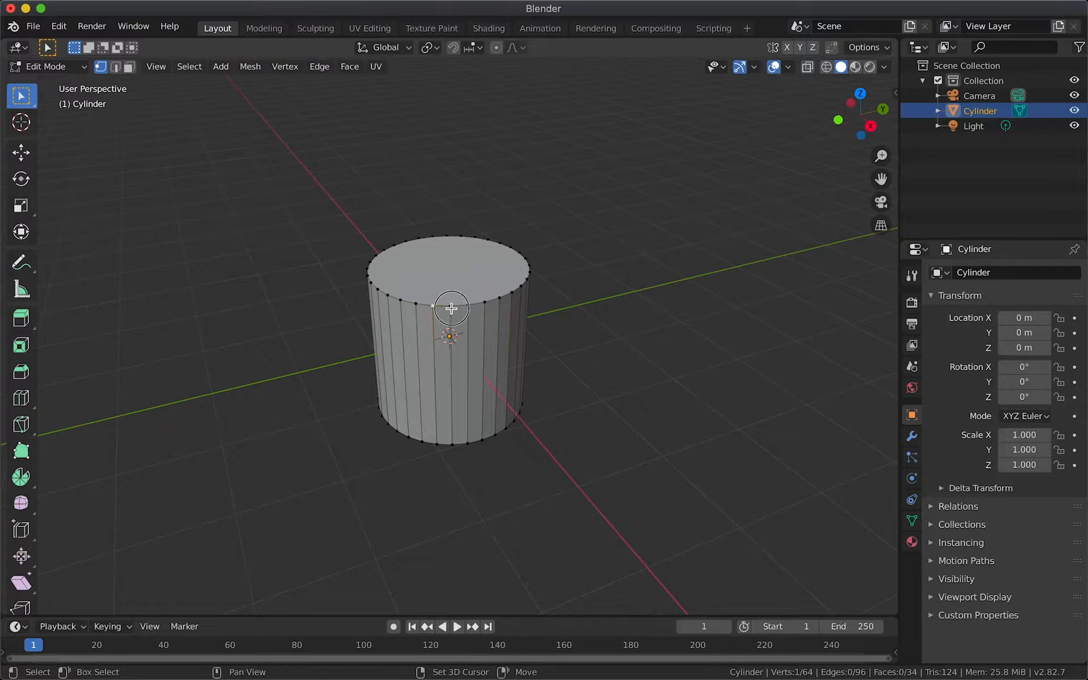
pyautogui.keyDown('shift'); pyautogui.click(468, 305); pyautogui.keyUp('shift')
pyautogui.keyDown('shift'); pyautogui.click(486, 302); pyautogui.keyUp('shift')
pyautogui.keyDown('shift'); pyautogui.click(388, 295); pyautogui.keyUp('shift')
# Step: Switch to edge selection and pick individual vertical edges on the cylinder's side one at a time
pyautogui.click(116, 69)
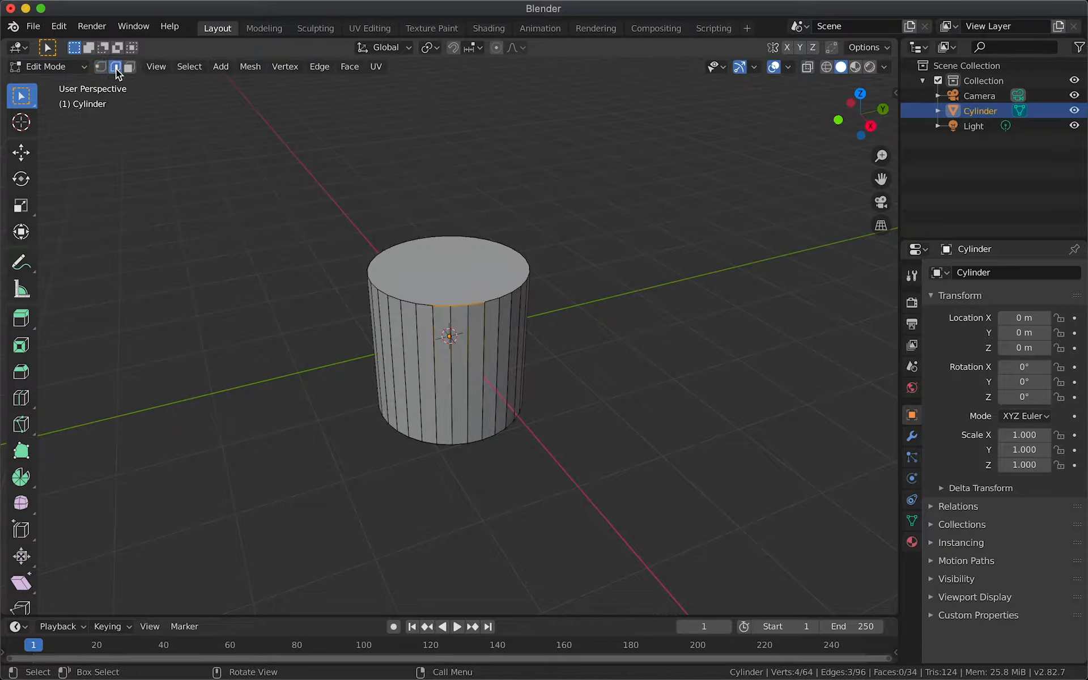
pyautogui.click(452, 382)
pyautogui.click(430, 394)
pyautogui.click(418, 389)
pyautogui.click(404, 377)
pyautogui.click(391, 364)
# Step: Switch to face selection and pick the cylinder's top face and several side faces one at a time
pyautogui.click(131, 71)
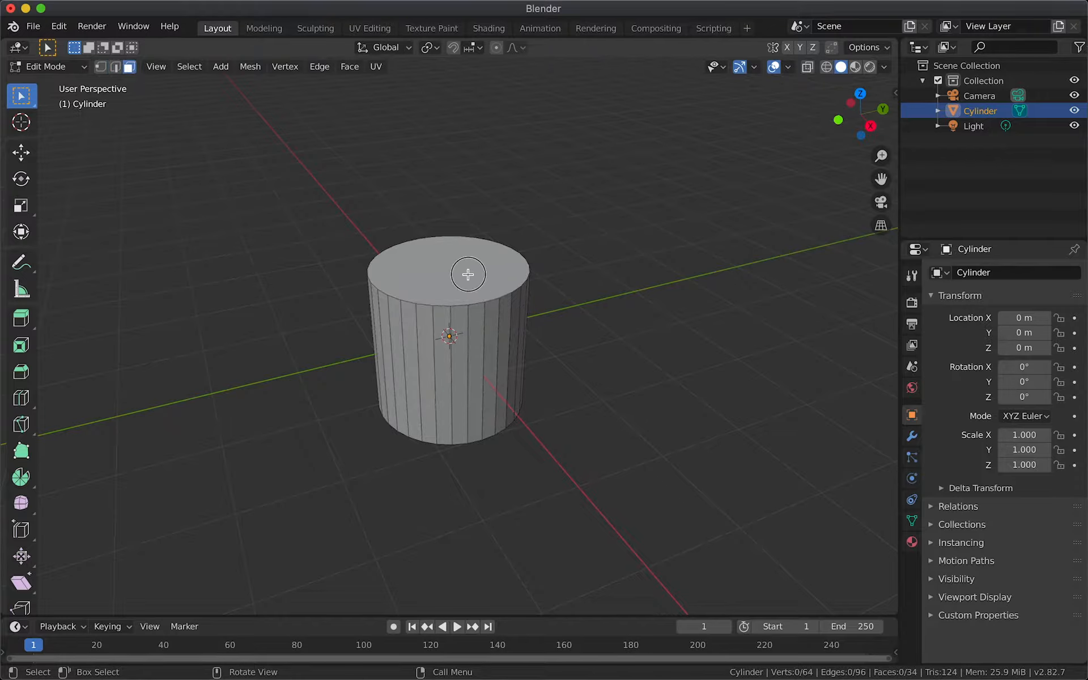
pyautogui.click(476, 254)
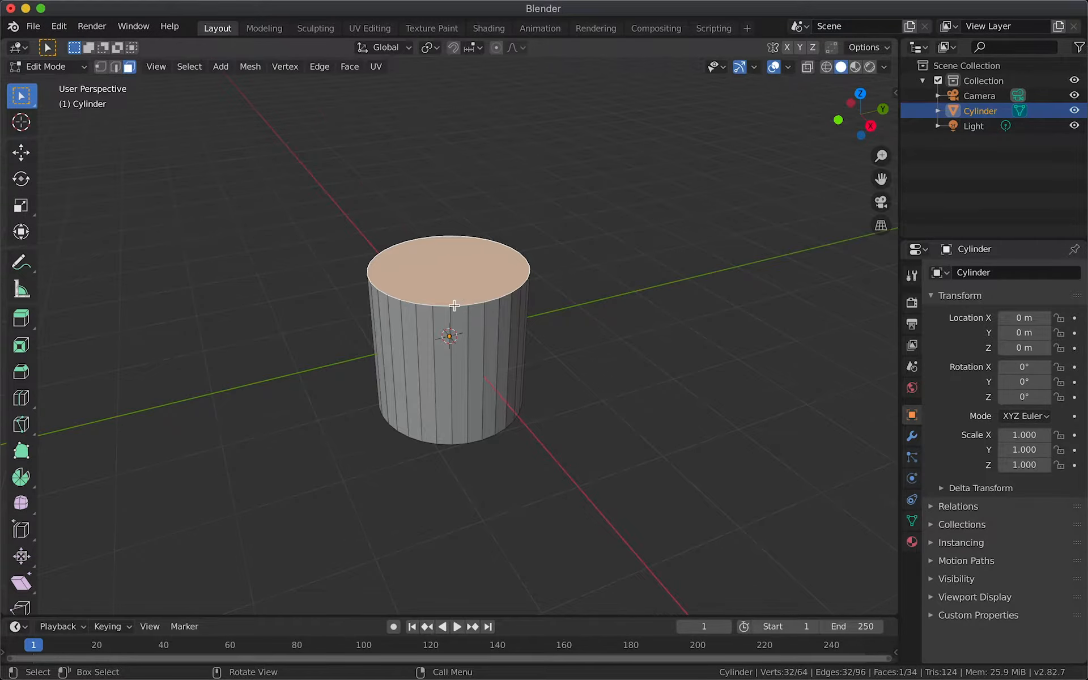
pyautogui.moveTo(454, 305); pyautogui.dragTo(455, 323, button='middle')
pyautogui.click(472, 328)
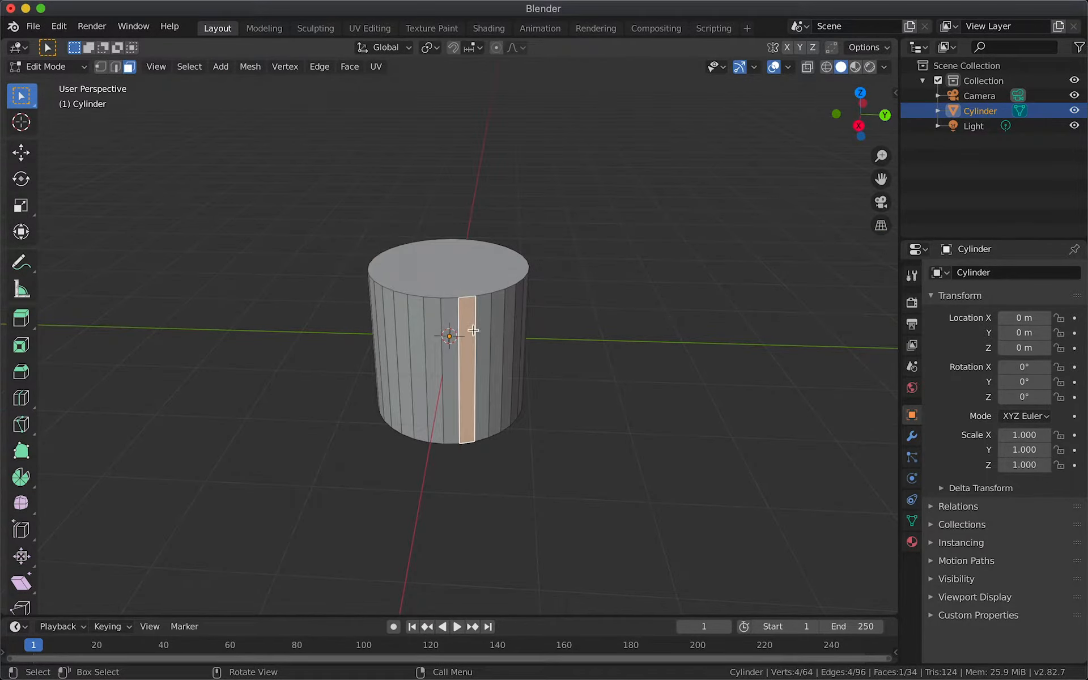
pyautogui.click(482, 324)
pyautogui.click(434, 334)
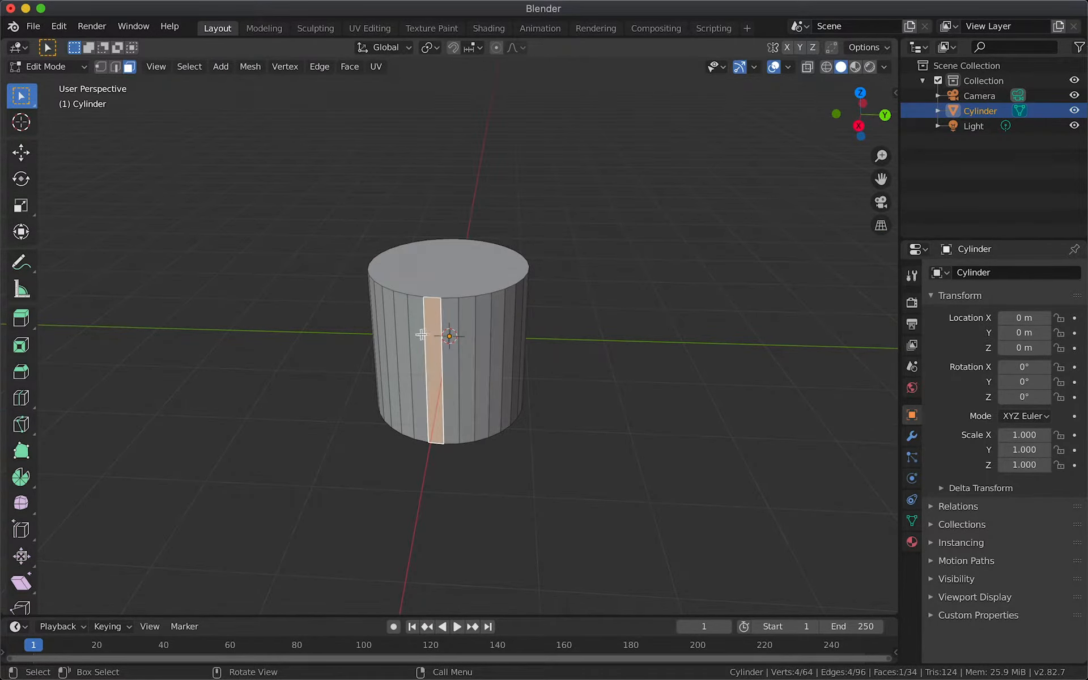
pyautogui.click(488, 354)
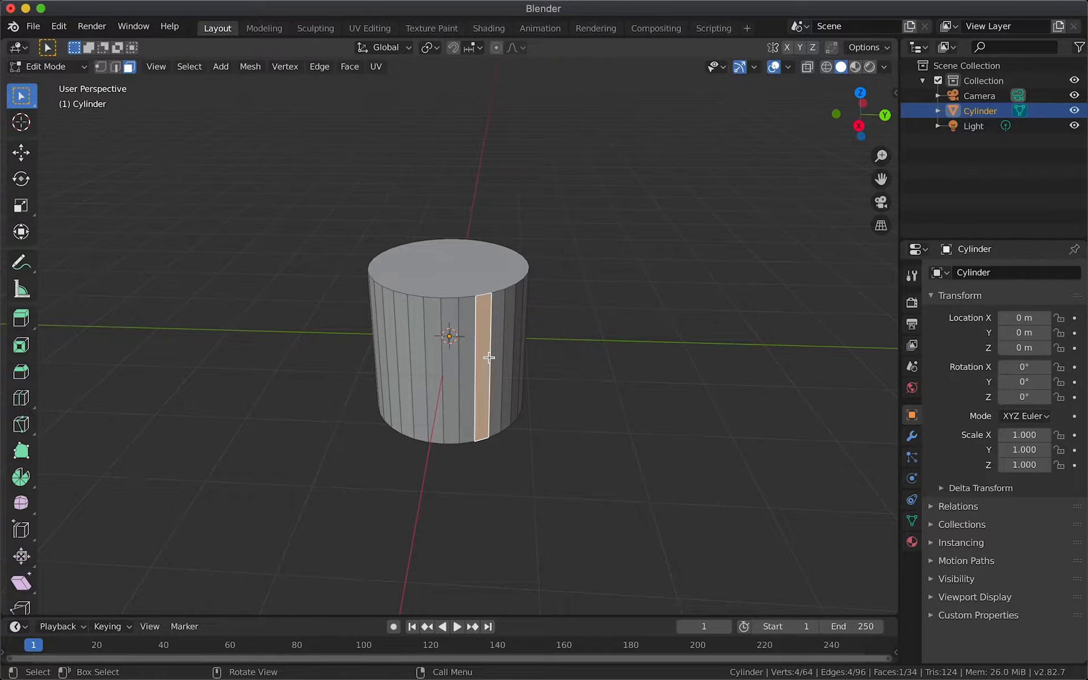
# Step: Select all of the cylinder's faces with Select All Toggle and clear the selection again
pyautogui.press('a')
pyautogui.press('8')
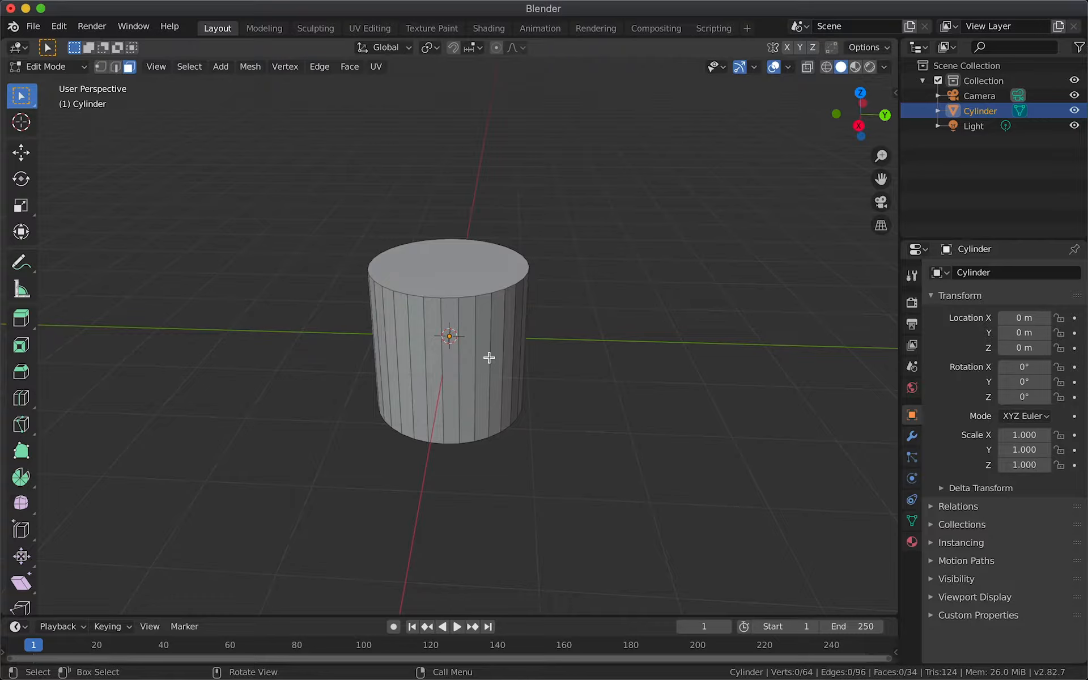
pyautogui.press('a')
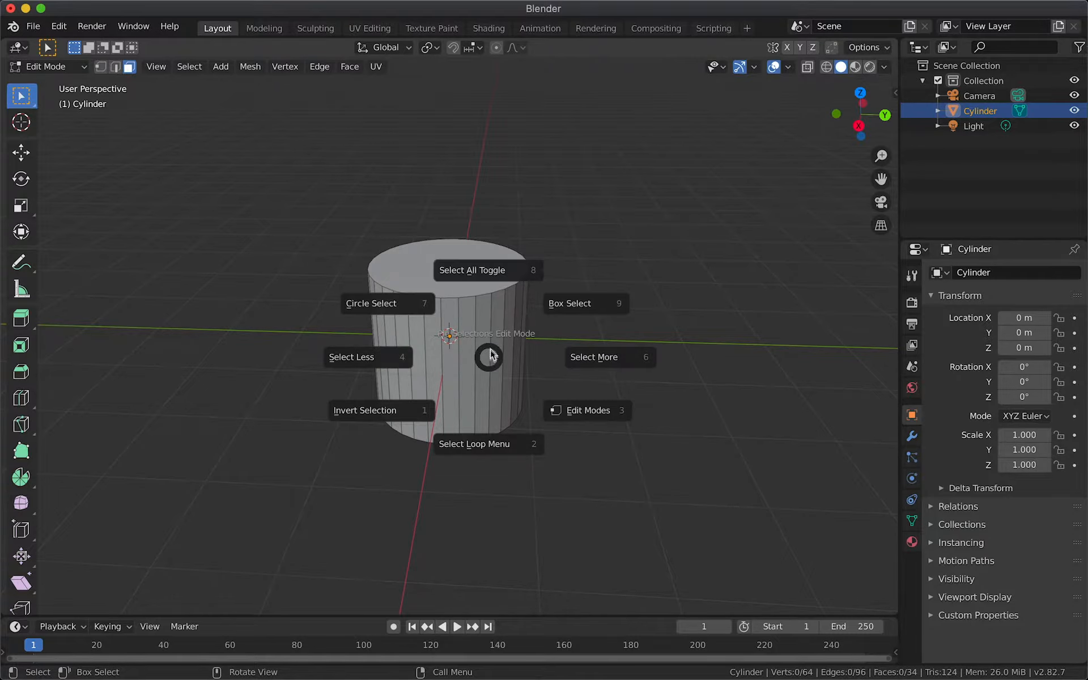
pyautogui.click(472, 271)
pyautogui.moveTo(423, 350); pyautogui.dragTo(574, 249, button='middle')
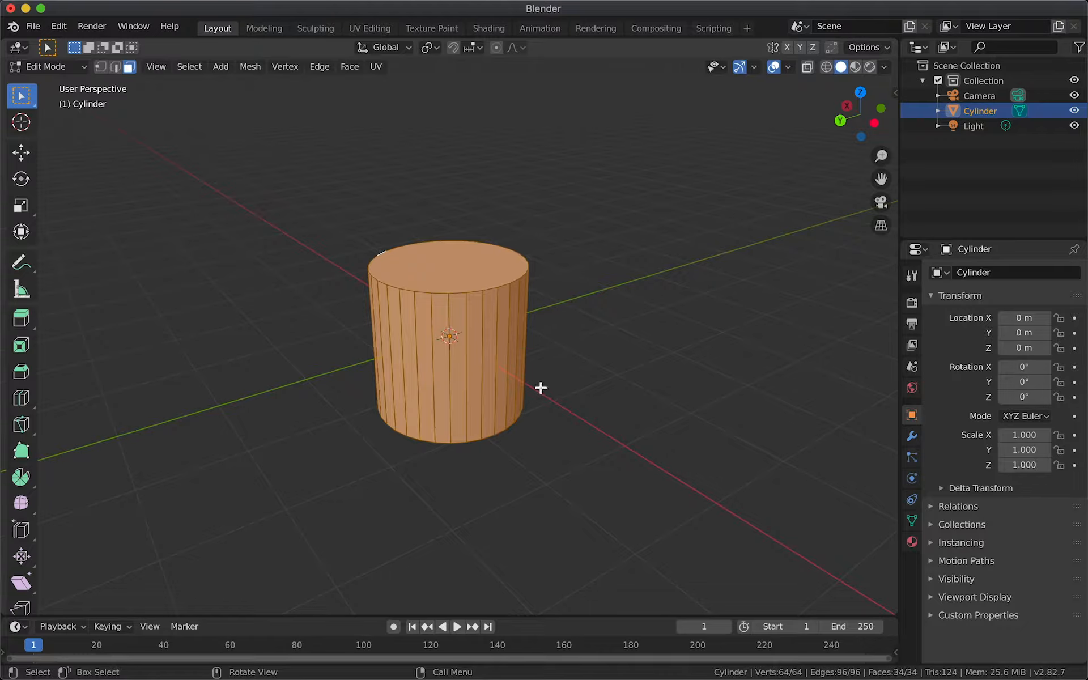
pyautogui.click(575, 362)
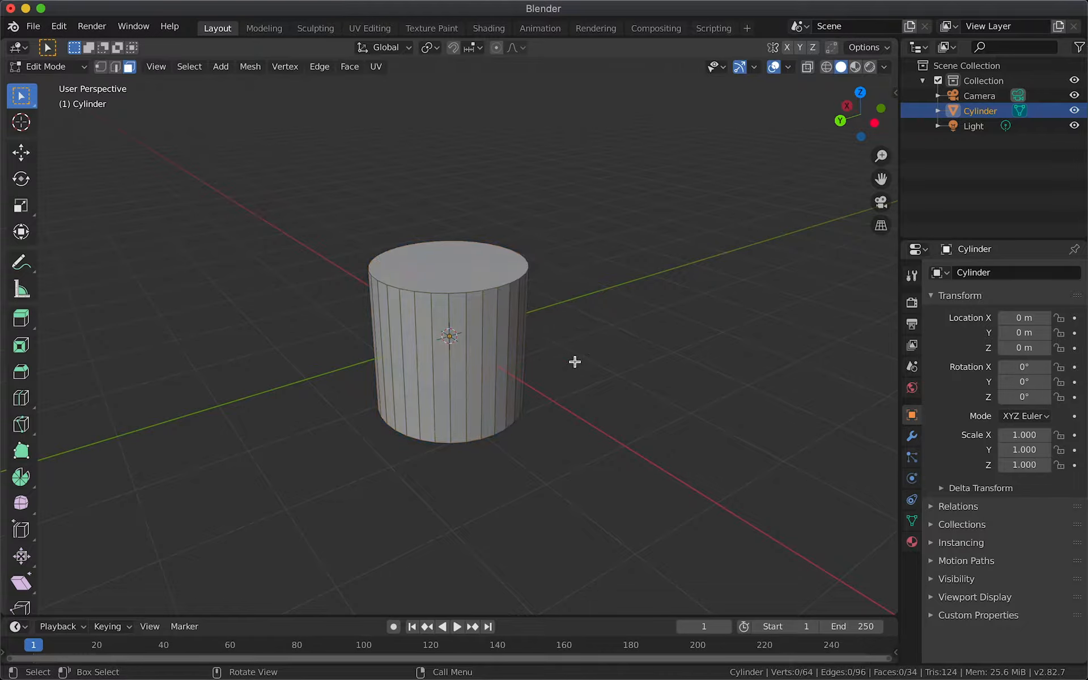
# Step: Box-select faces across the upper front of the cylinder and clear the selection
pyautogui.press('b')
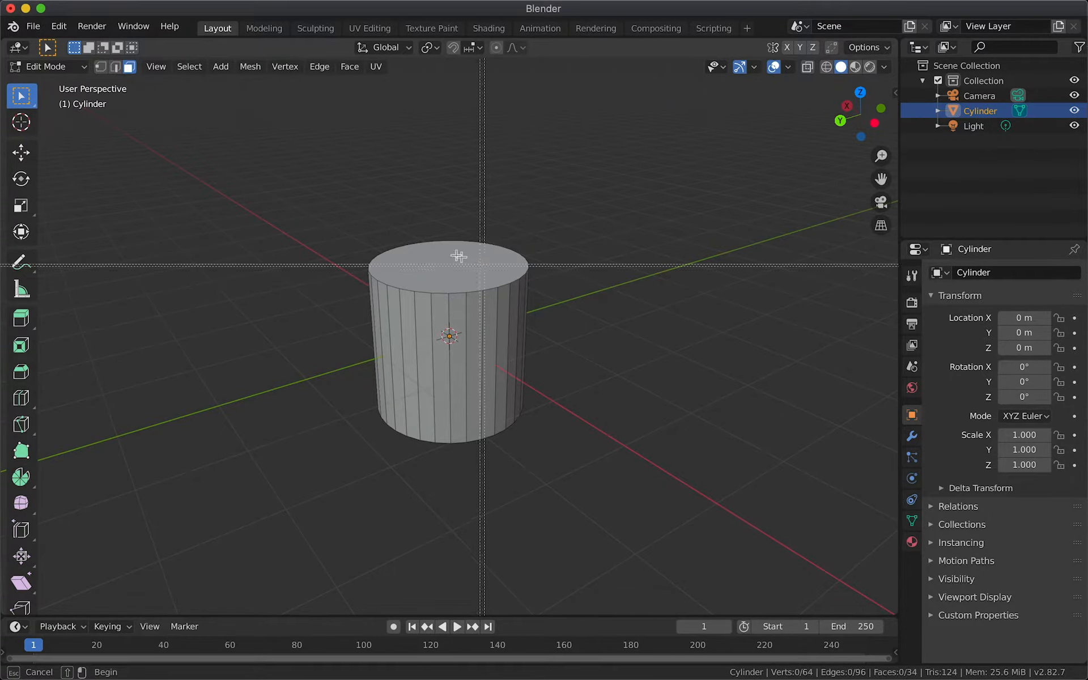
pyautogui.moveTo(398, 265); pyautogui.dragTo(543, 317)
pyautogui.hscroll(5, 497, 333)
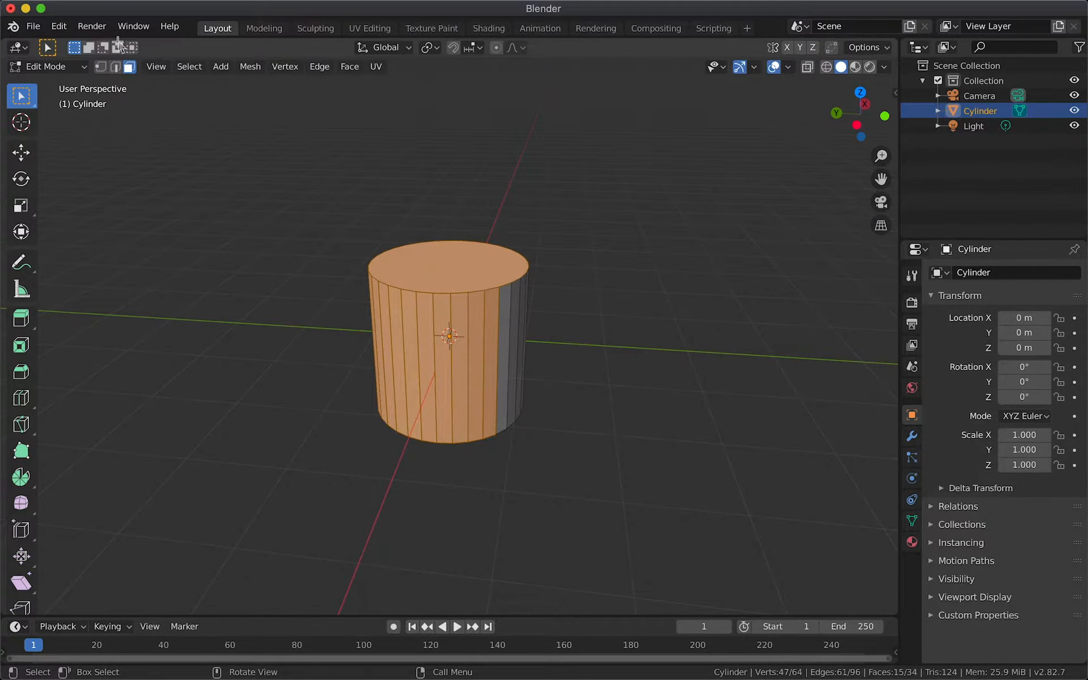
pyautogui.hotkey('alt', 'a')
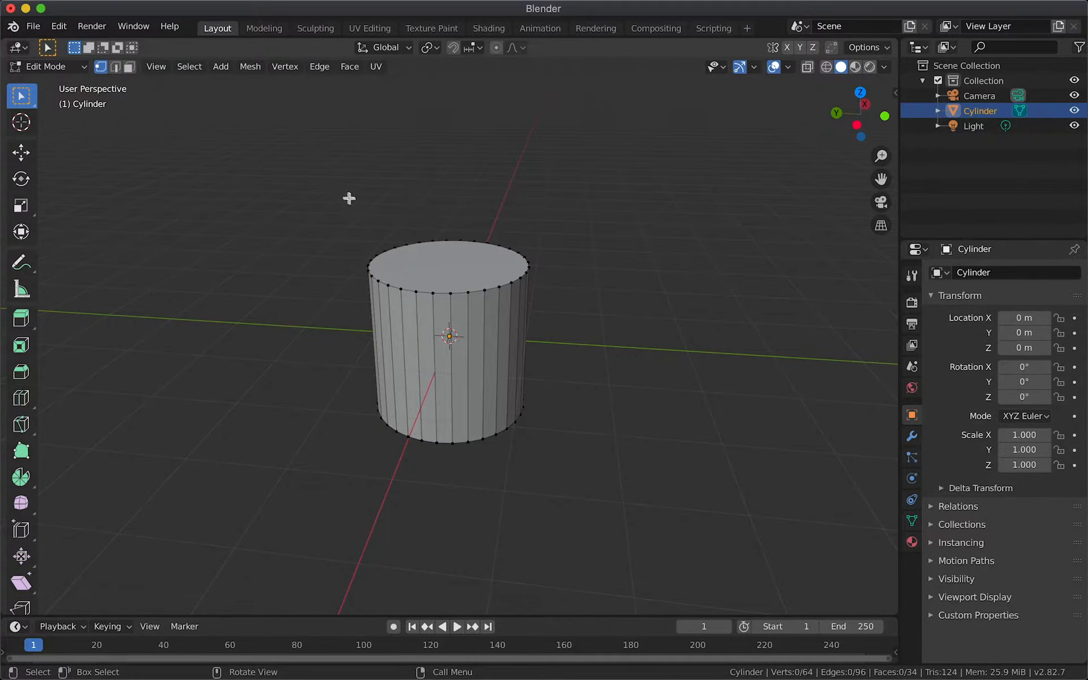
# Step: In vertex selection, box-select the cylinder's upper-rim vertices and separately the front vertices of its lower rim, checking the selection from other angles
pyautogui.moveTo(329, 199); pyautogui.dragTo(555, 311)
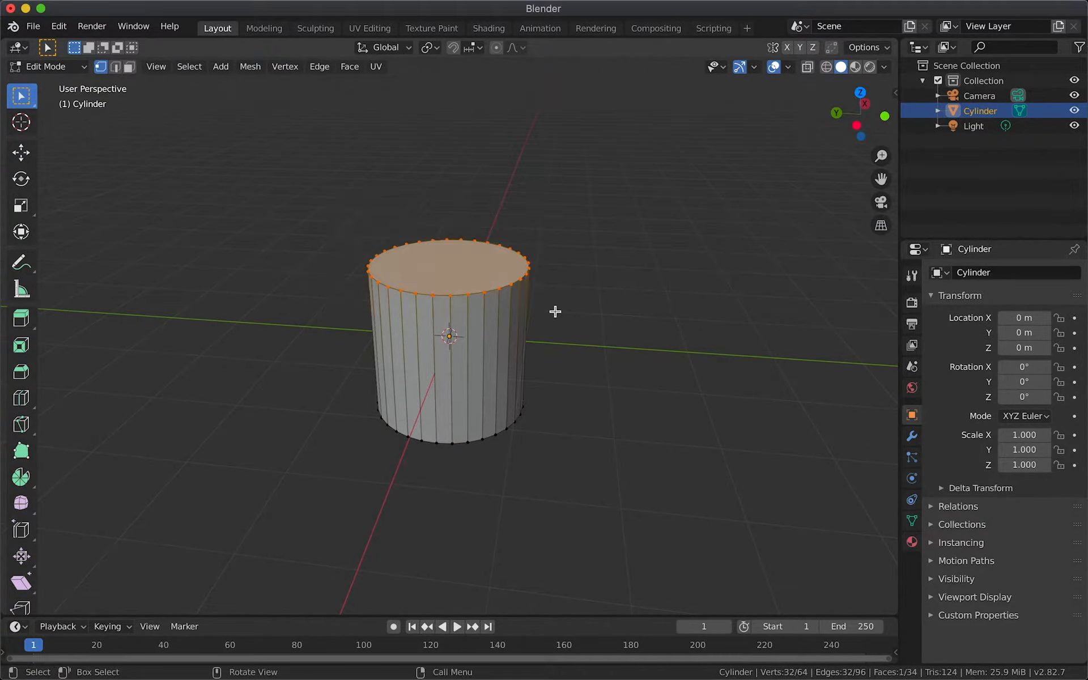
pyautogui.press('b')
pyautogui.moveTo(348, 206); pyautogui.dragTo(554, 319)
pyautogui.press('b')
pyautogui.moveTo(358, 403); pyautogui.dragTo(560, 461)
pyautogui.scroll(5, 522, 450)
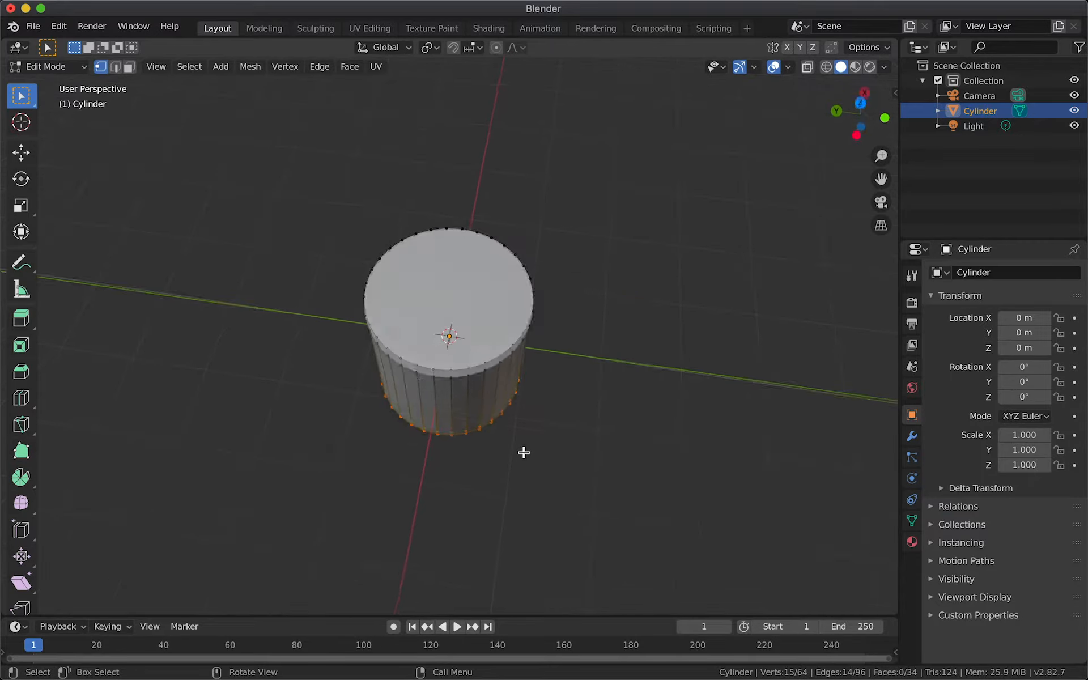
pyautogui.scroll(-5, 522, 450)
pyautogui.hscroll(-5, 522, 451)
pyautogui.hscroll(-5, 523, 452)
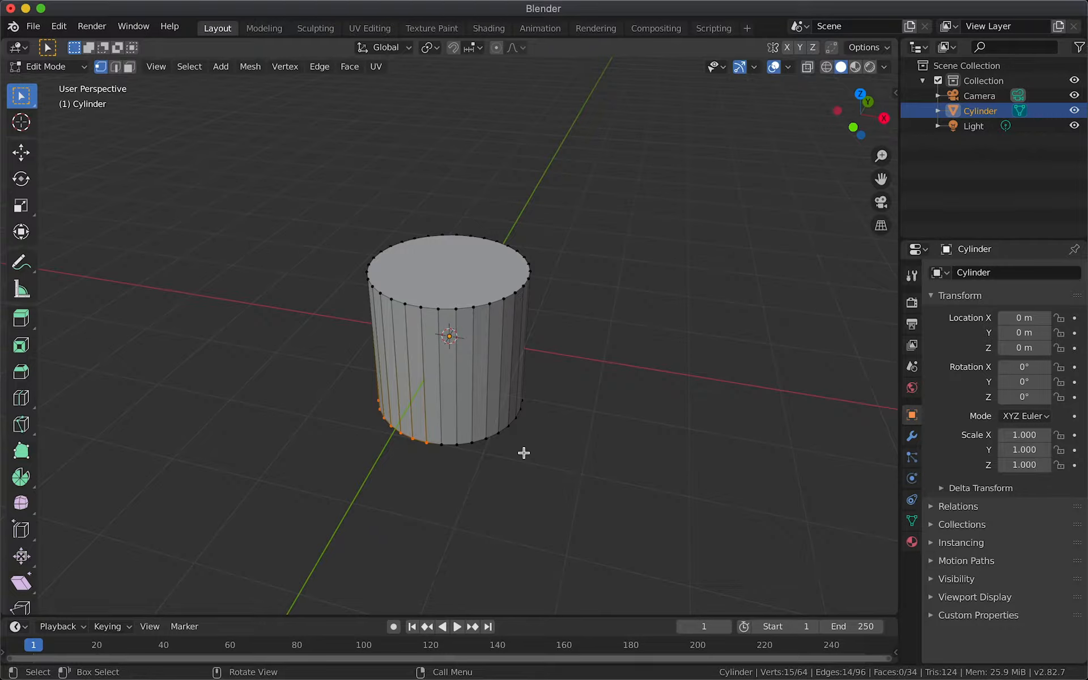
# Step: Paint over vertices along the cylinder's rims with Circle Select and clear the selection
pyautogui.press('c')
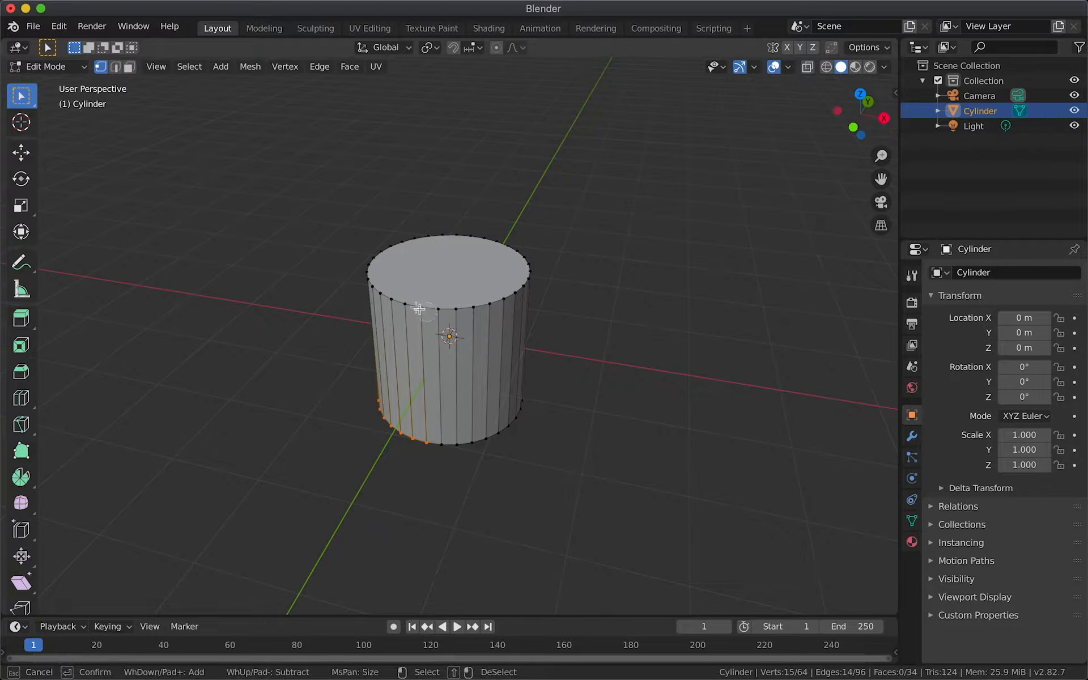
pyautogui.click(368, 280)
pyautogui.moveTo(368, 280)
pyautogui.mouseDown()
pyautogui.moveTo(419, 307)
pyautogui.moveTo(502, 306)
pyautogui.moveTo(529, 282)
pyautogui.moveTo(522, 246)
pyautogui.moveTo(418, 234)
pyautogui.moveTo(493, 435)
pyautogui.moveTo(468, 444)
pyautogui.moveTo(524, 416)
pyautogui.mouseUp()
pyautogui.press('Escape')
pyautogui.hotkey('alt', 'a')
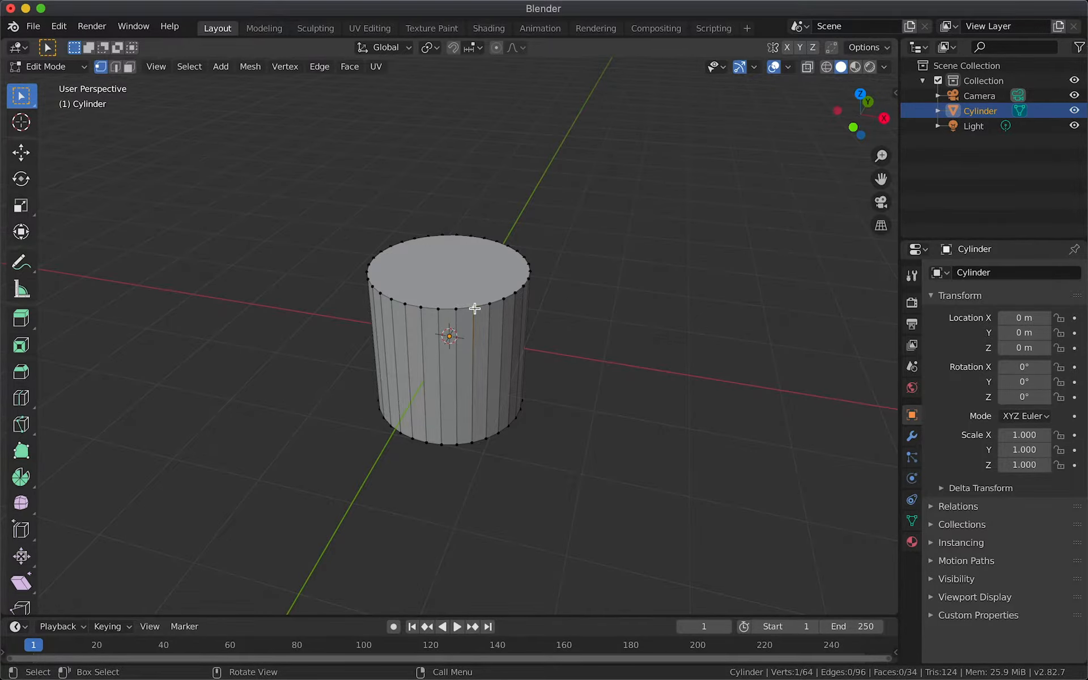
# Step: Move one vertex on the front of the cylinder's upper rim freely and along X, Z and Y, and undo the move
pyautogui.moveTo(515, 319); pyautogui.dragTo(494, 315, button='middle')
pyautogui.hscroll(5, 493, 315)
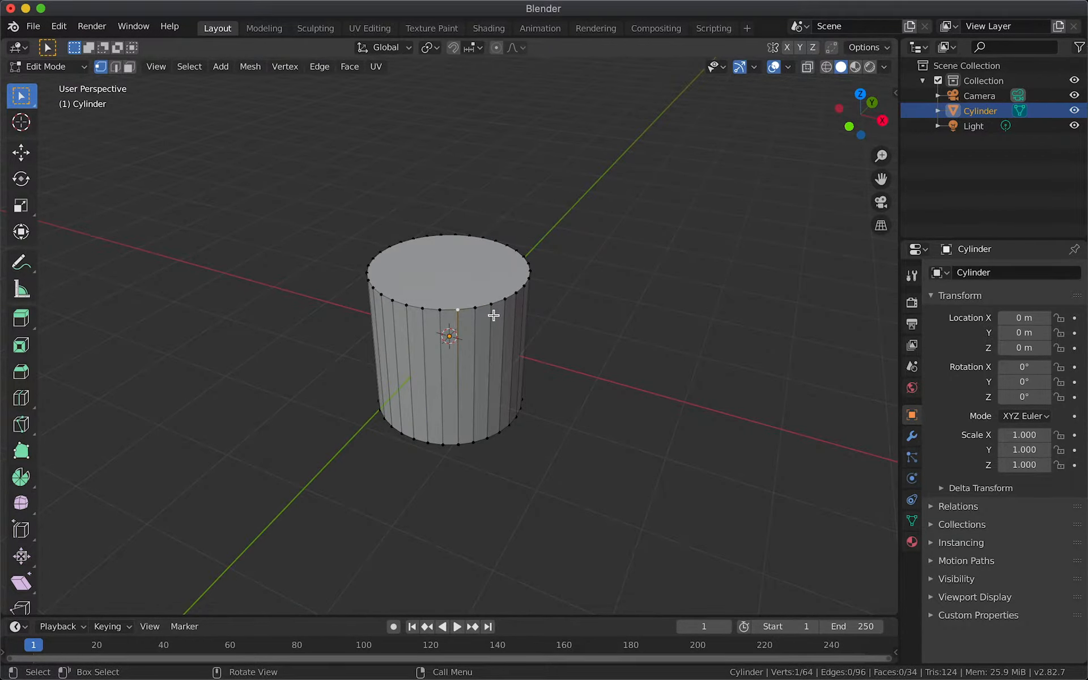
pyautogui.press('g')
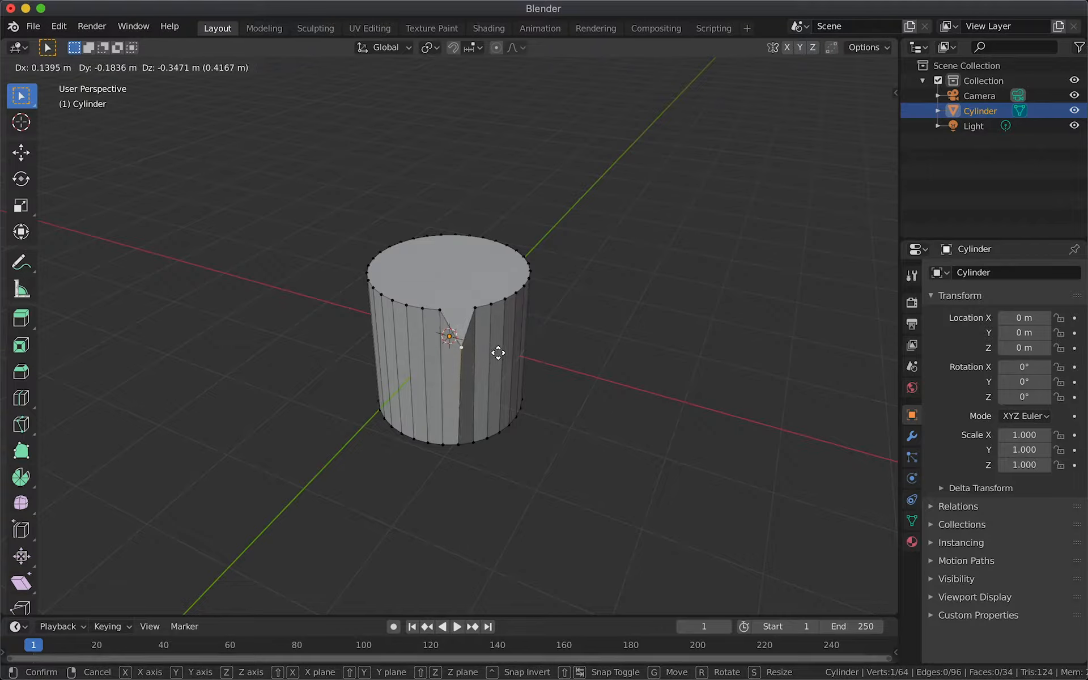
pyautogui.press('x')
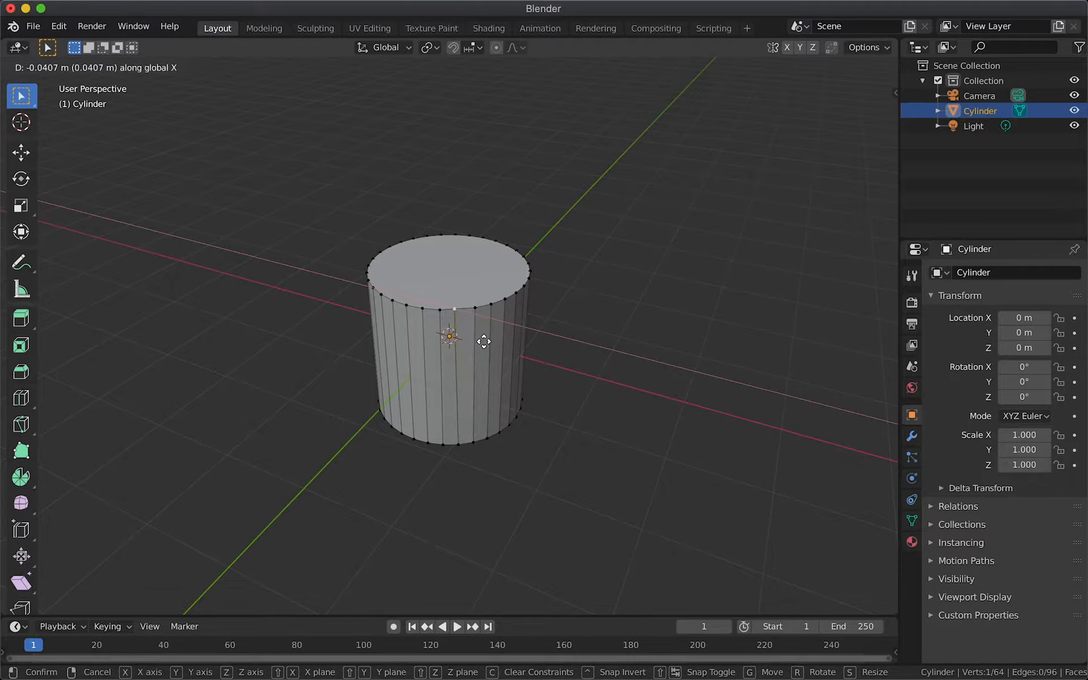
pyautogui.press('z')
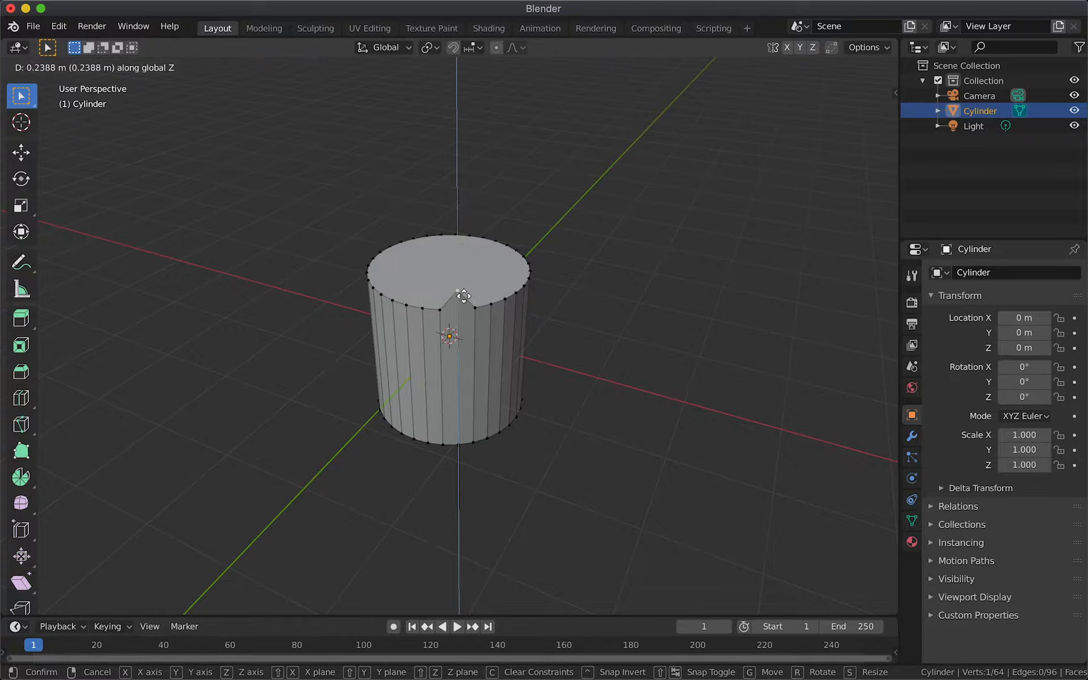
pyautogui.press('y')
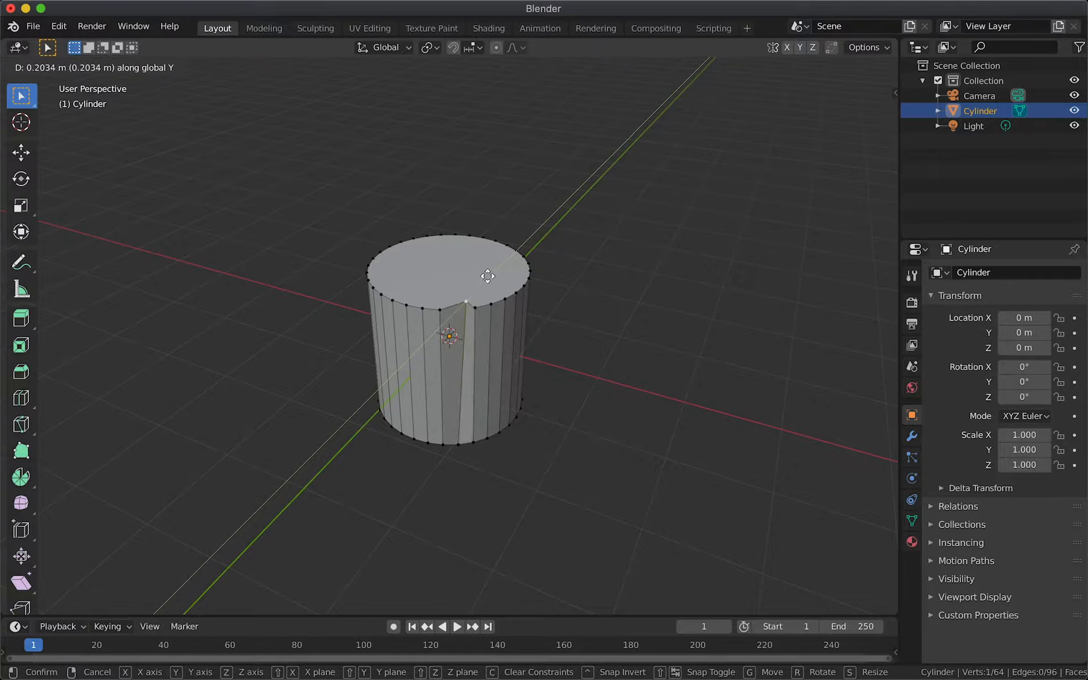
pyautogui.click(463, 296)
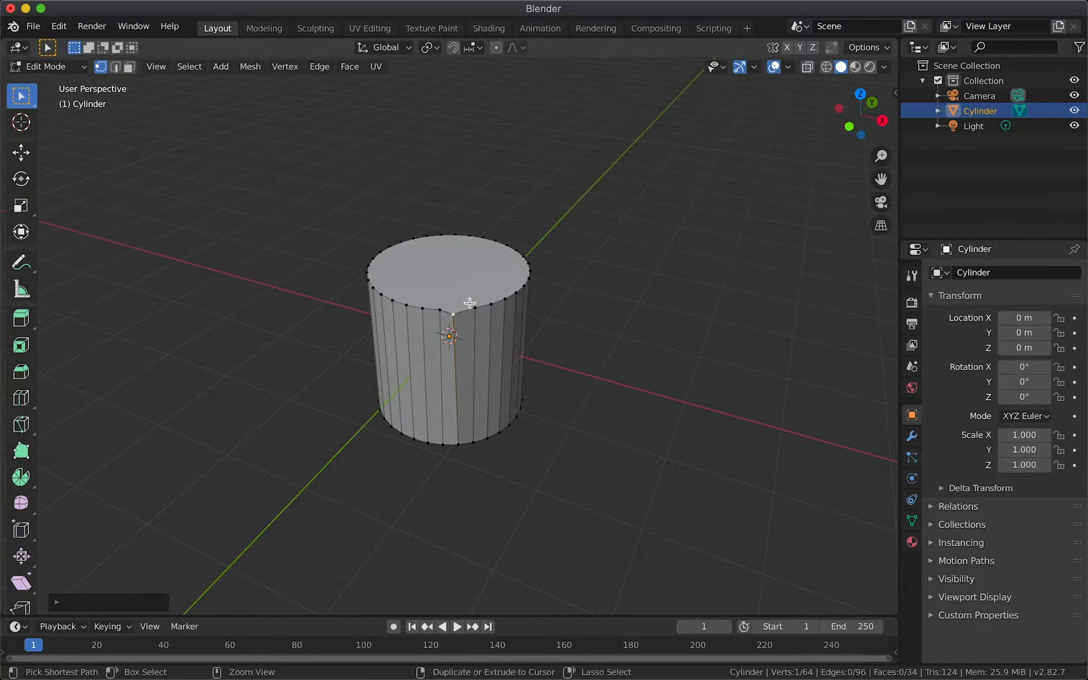
pyautogui.hotkey('ctrl', 'z')
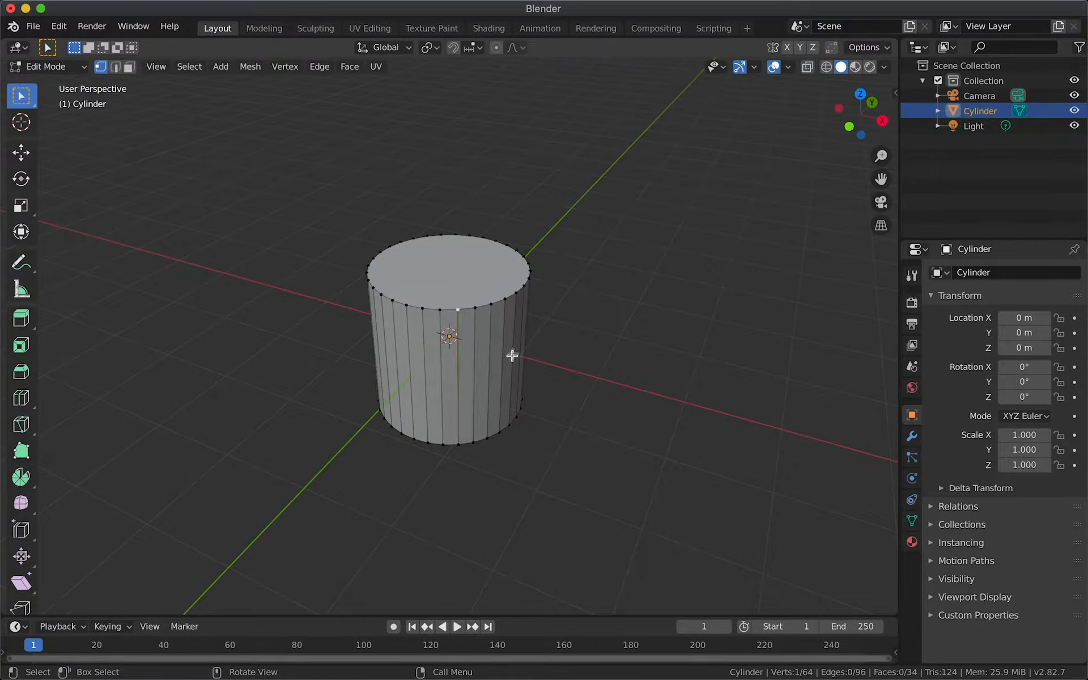
# Step: Switch to edge selection and move one vertical edge on the cylinder's front freely and along the Z, X and Y axes
pyautogui.click(115, 67)
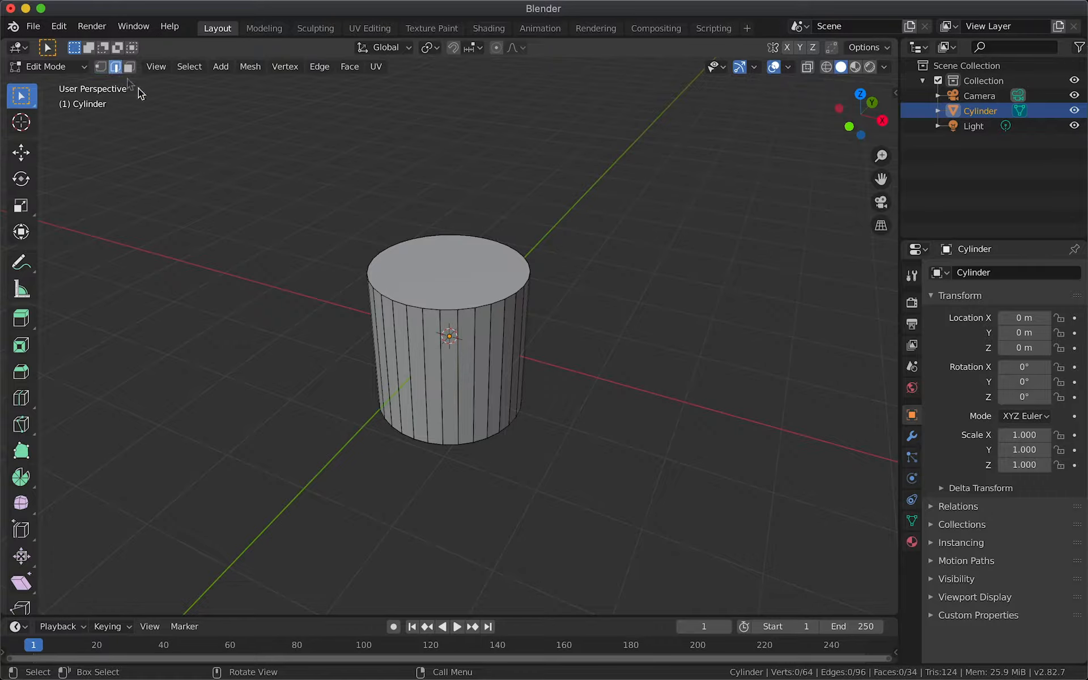
pyautogui.click(474, 367)
pyautogui.press('g')
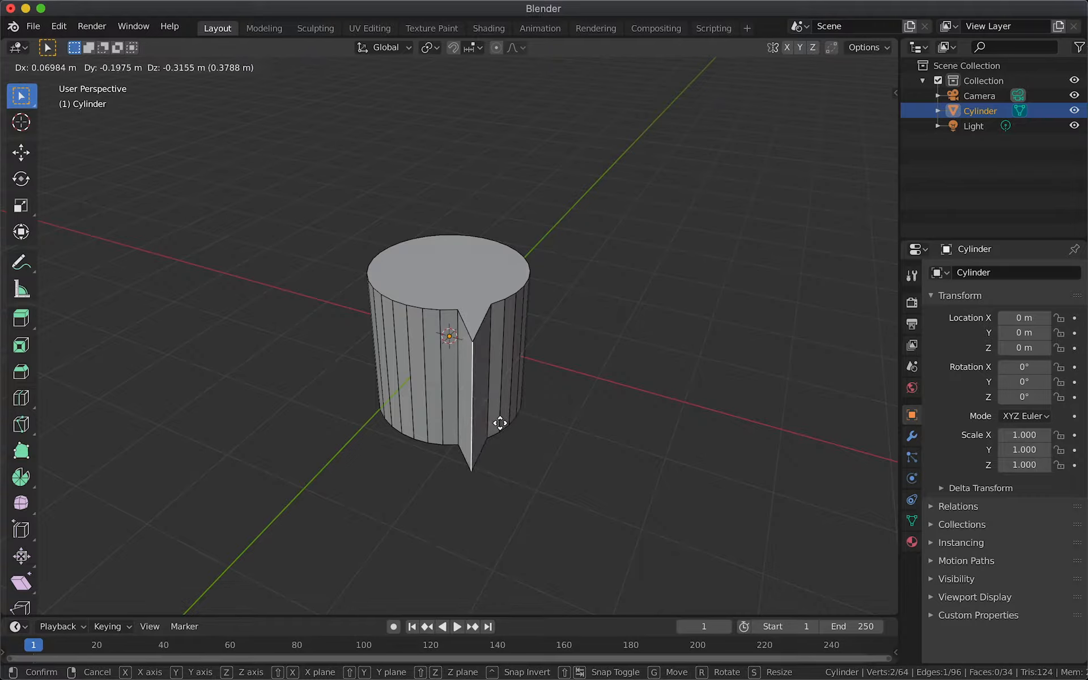
pyautogui.press('z')
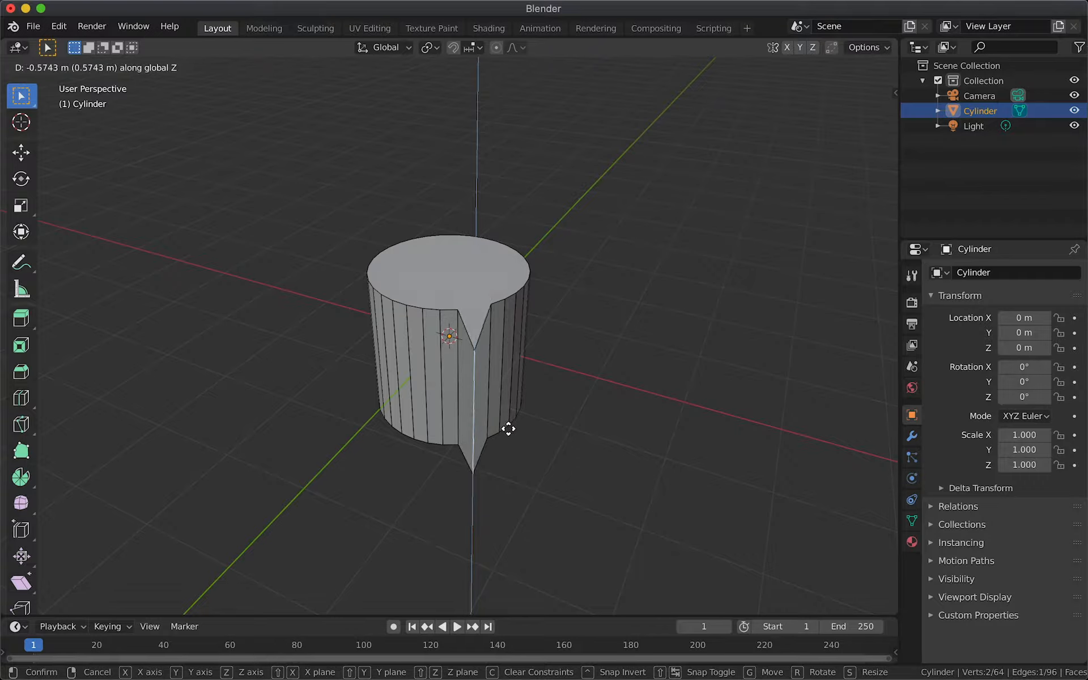
pyautogui.press('x')
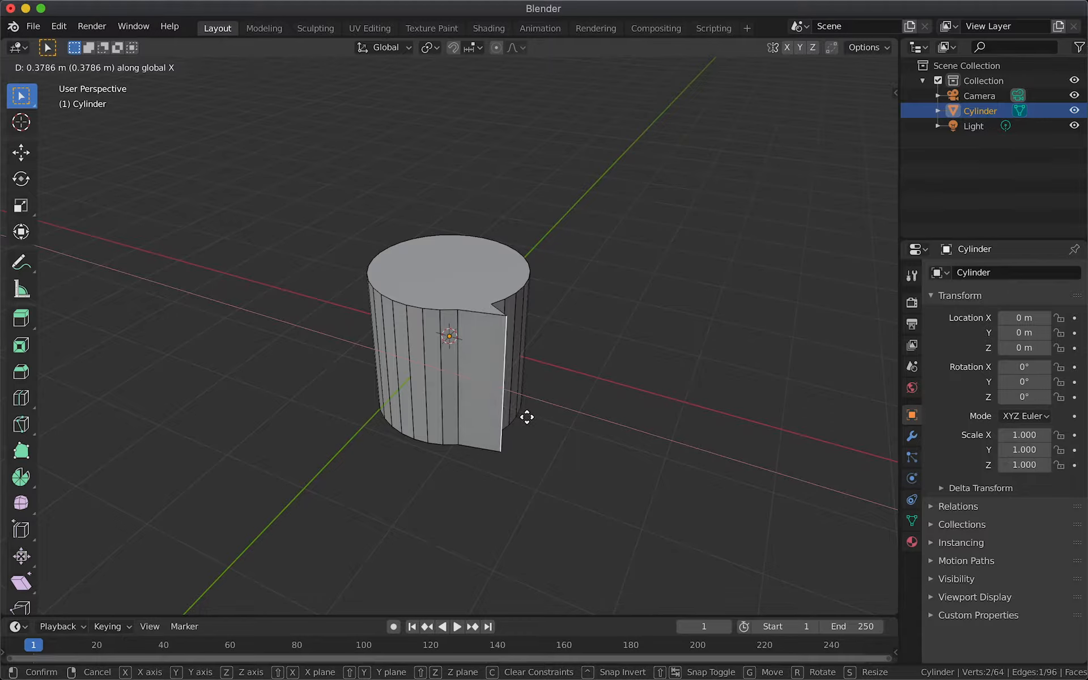
pyautogui.press('y')
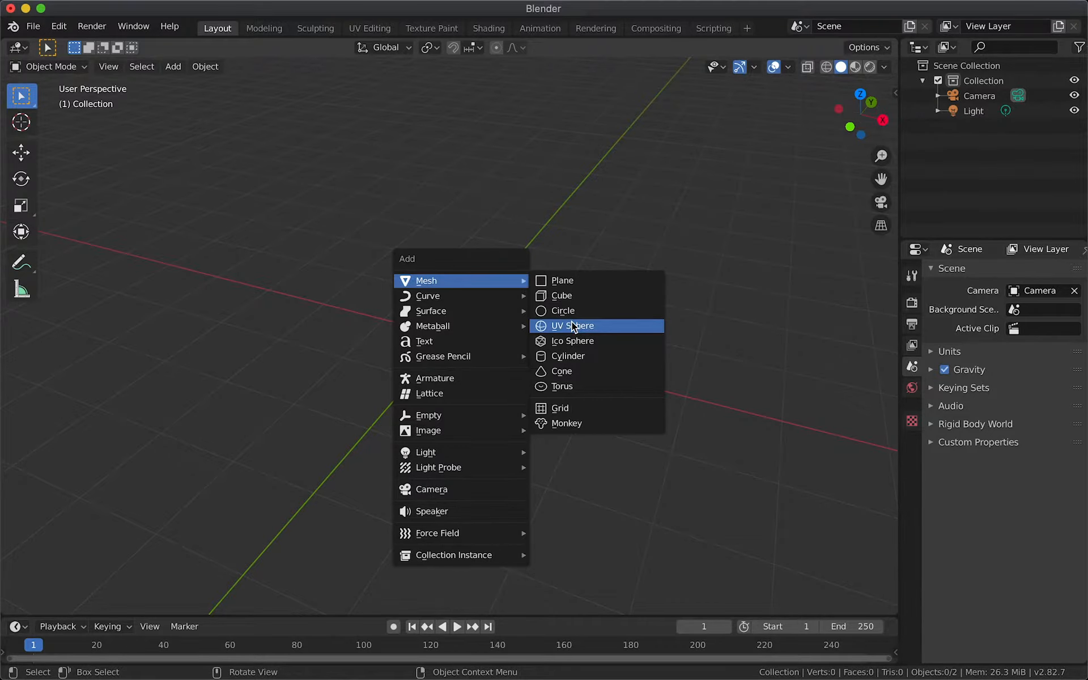
# Step: Add a UV Sphere mesh to the scene
pyautogui.click(571, 322)
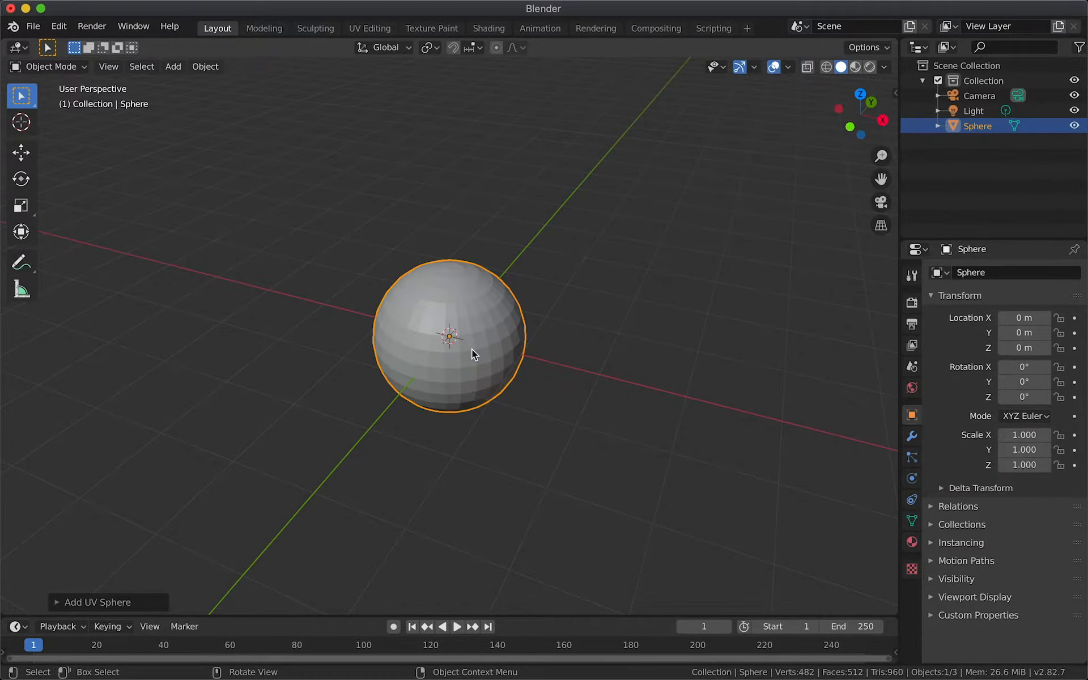
pyautogui.scroll(3, 472, 349)
pyautogui.scroll(3, 473, 345)
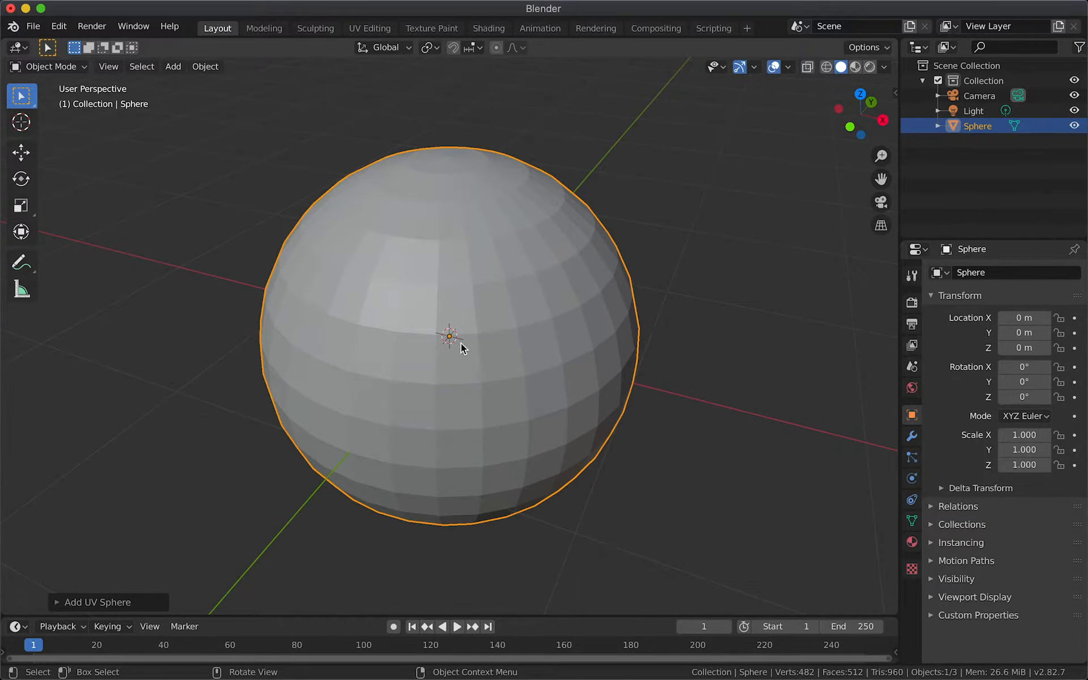
# Step: View the sphere's mesh in Edit Mode, return to Object Mode and deselect the sphere
pyautogui.press('Tab')
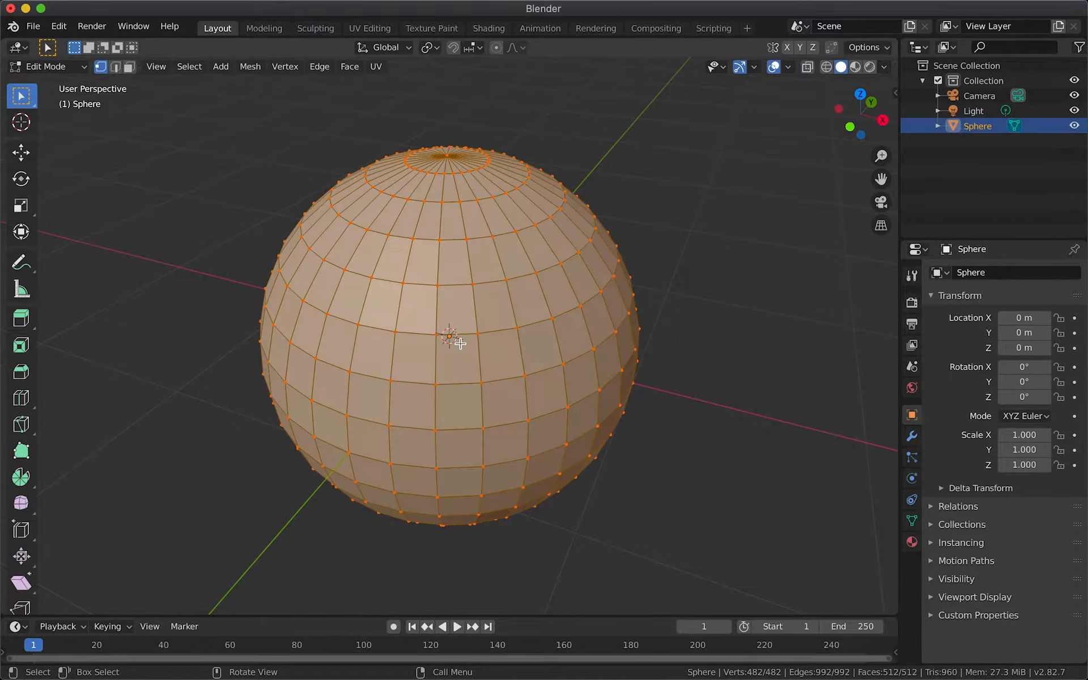
pyautogui.press('Tab')
pyautogui.click(230, 226)
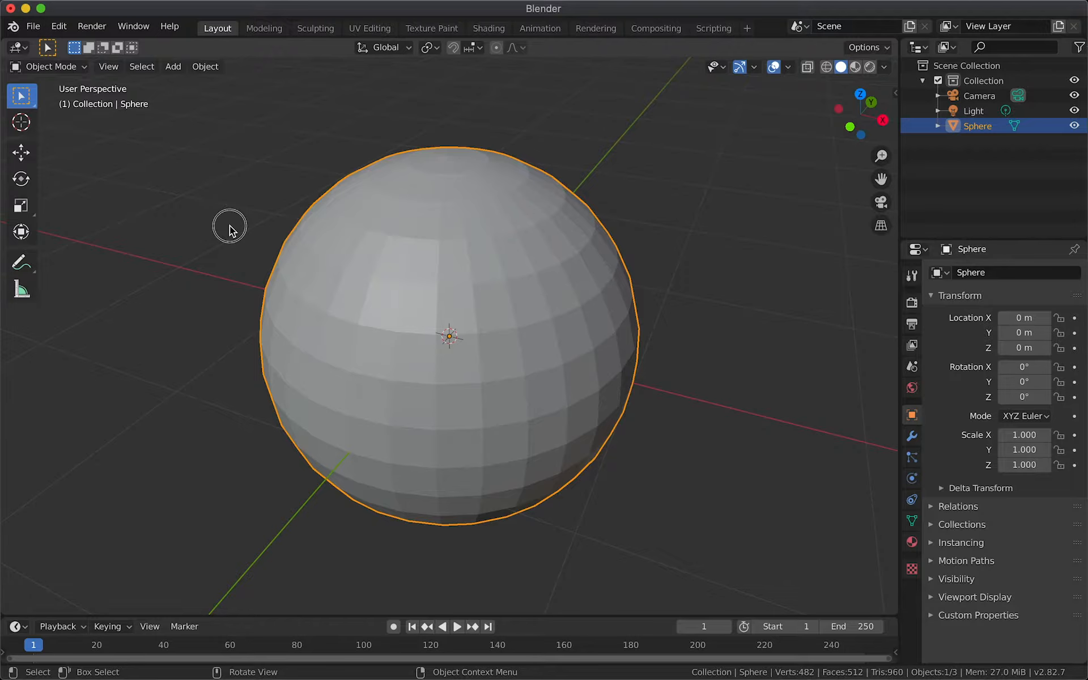
pyautogui.hscroll(6, 458, 362)
pyautogui.hscroll(2, 458, 363)
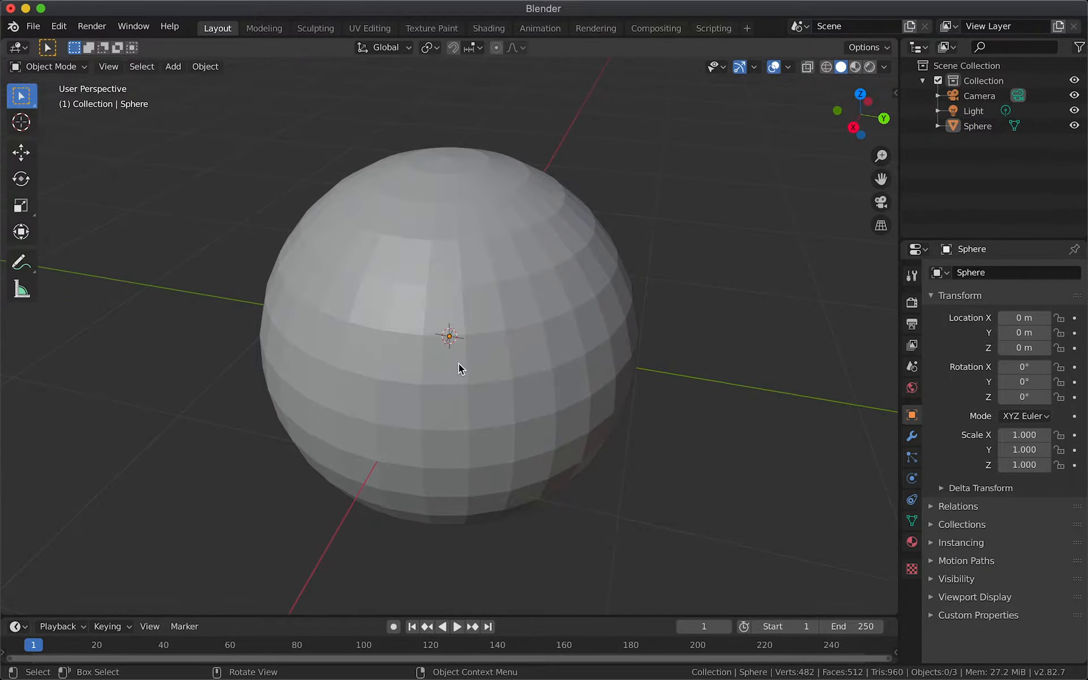
# Step: Put the sphere back in Edit Mode and deselect all of its vertices
pyautogui.press('Tab')
pyautogui.hscroll(8, 458, 363)
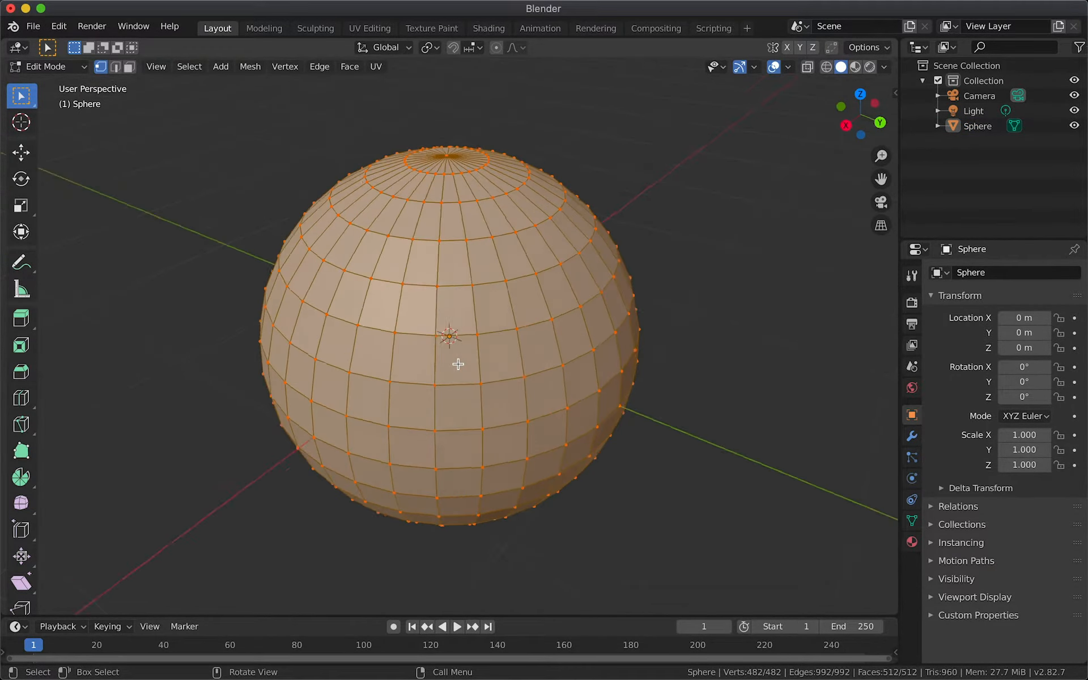
pyautogui.hscroll(6, 458, 363)
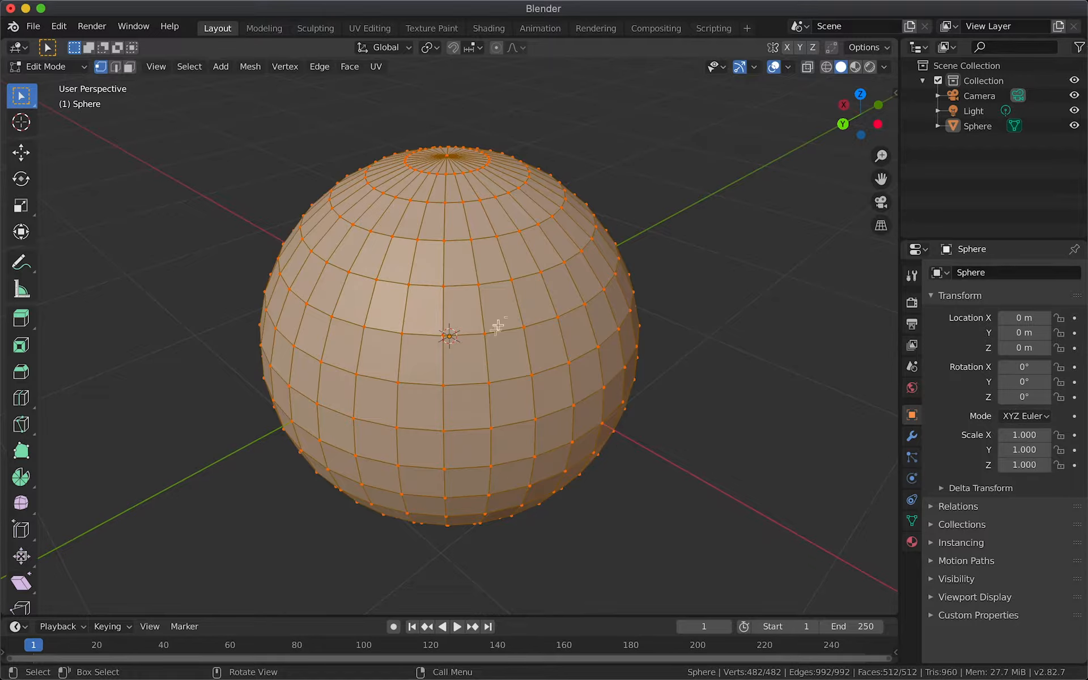
pyautogui.press('c')
pyautogui.hotkey('alt', 'a')
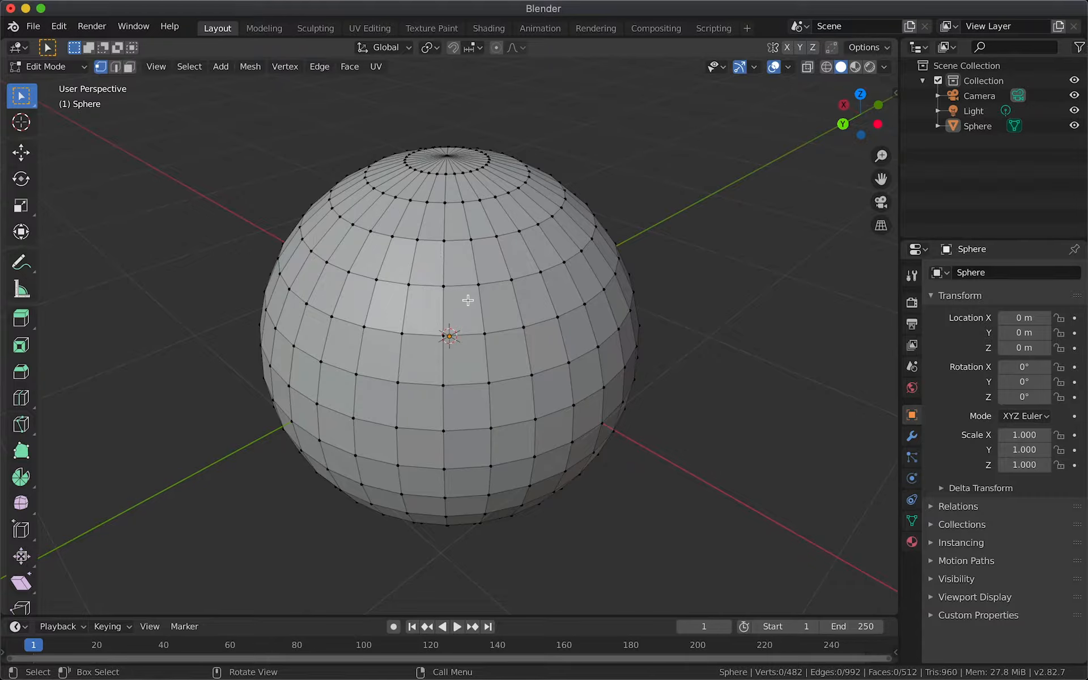
# Step: Delete a single vertex on the sphere's upper front with Delete Vertices and inspect the hole from several angles
pyautogui.click(511, 281)
pyautogui.press('x')
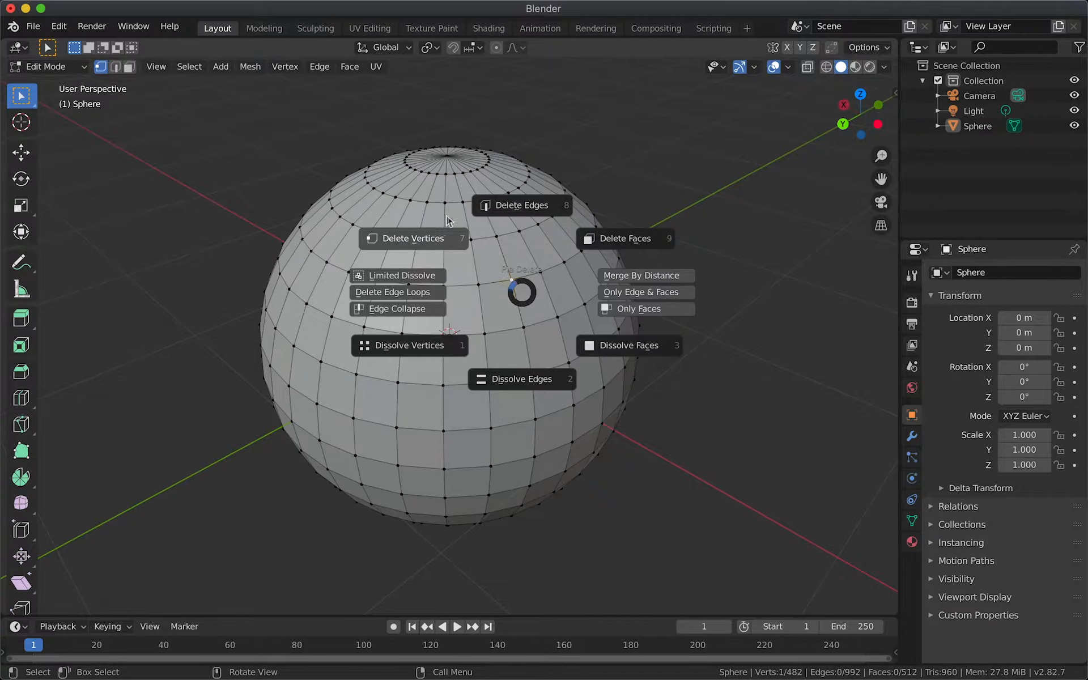
pyautogui.click(413, 238)
pyautogui.hscroll(-3, 517, 317)
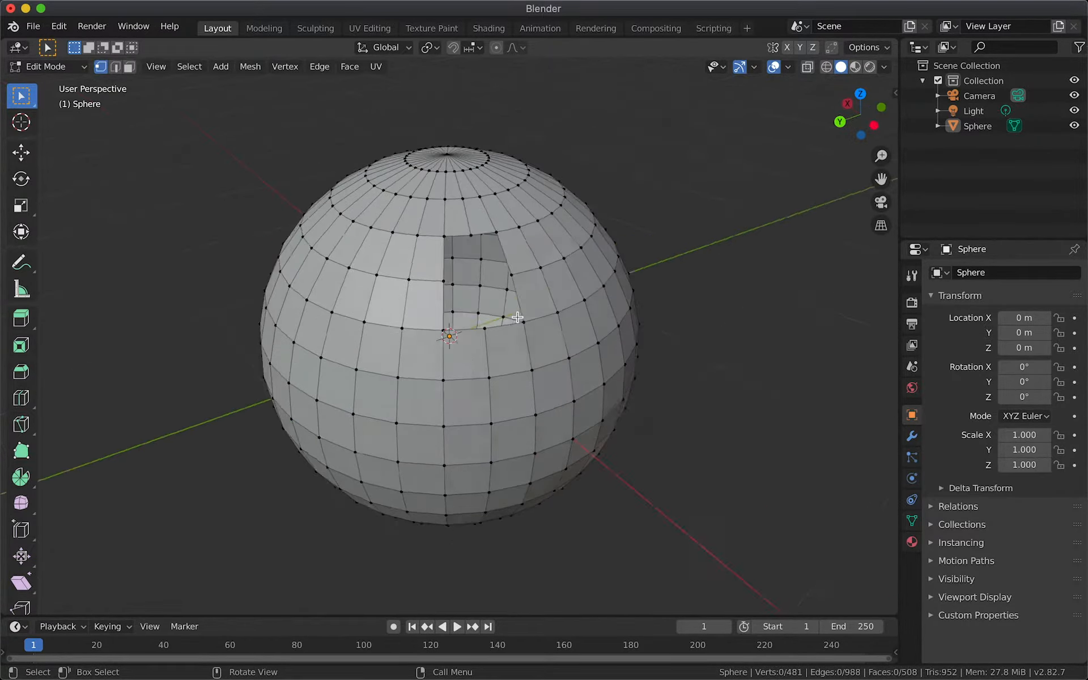
pyautogui.hscroll(-3, 518, 317)
pyautogui.hscroll(-3, 518, 317)
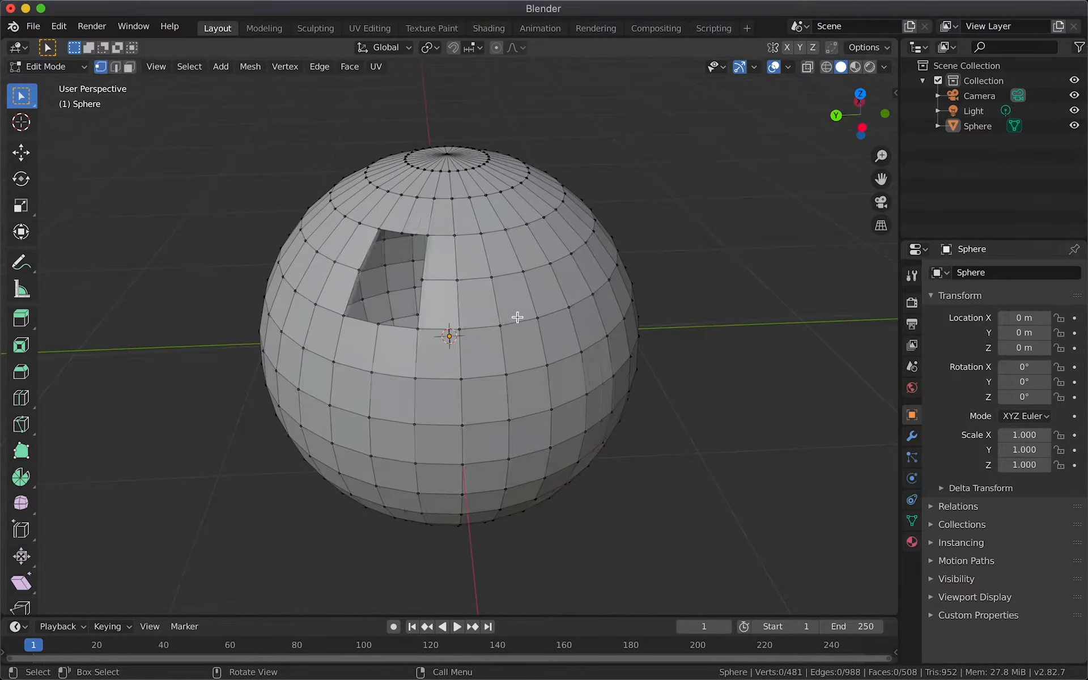
pyautogui.hscroll(10, 518, 317)
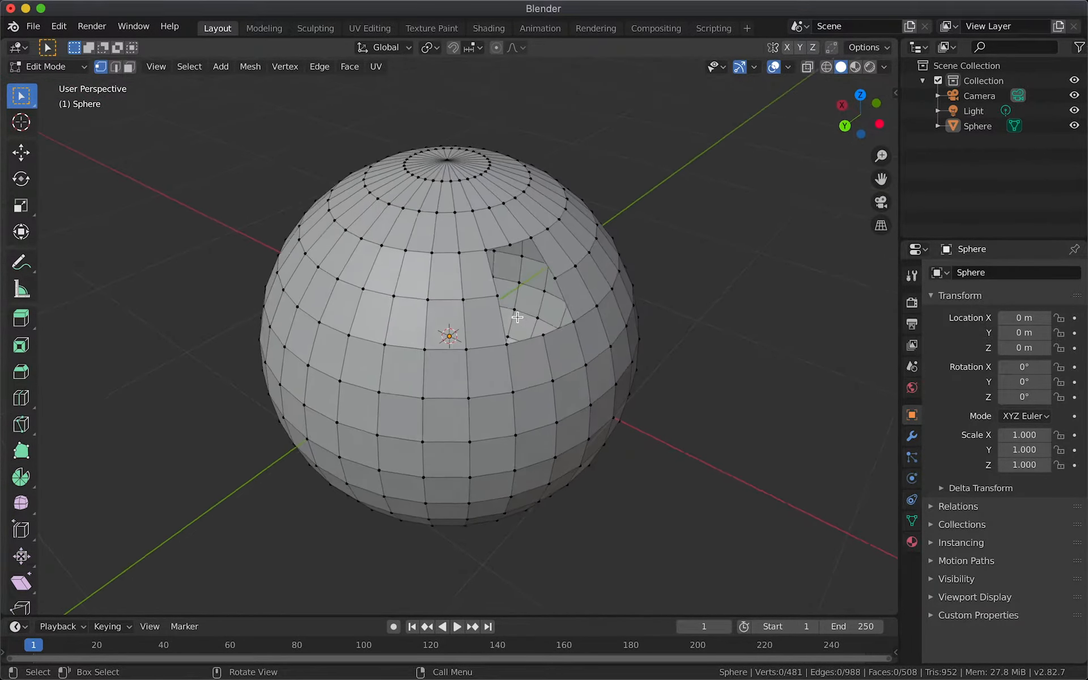
pyautogui.hscroll(2, 518, 317)
pyautogui.scroll(-3, 395, 300)
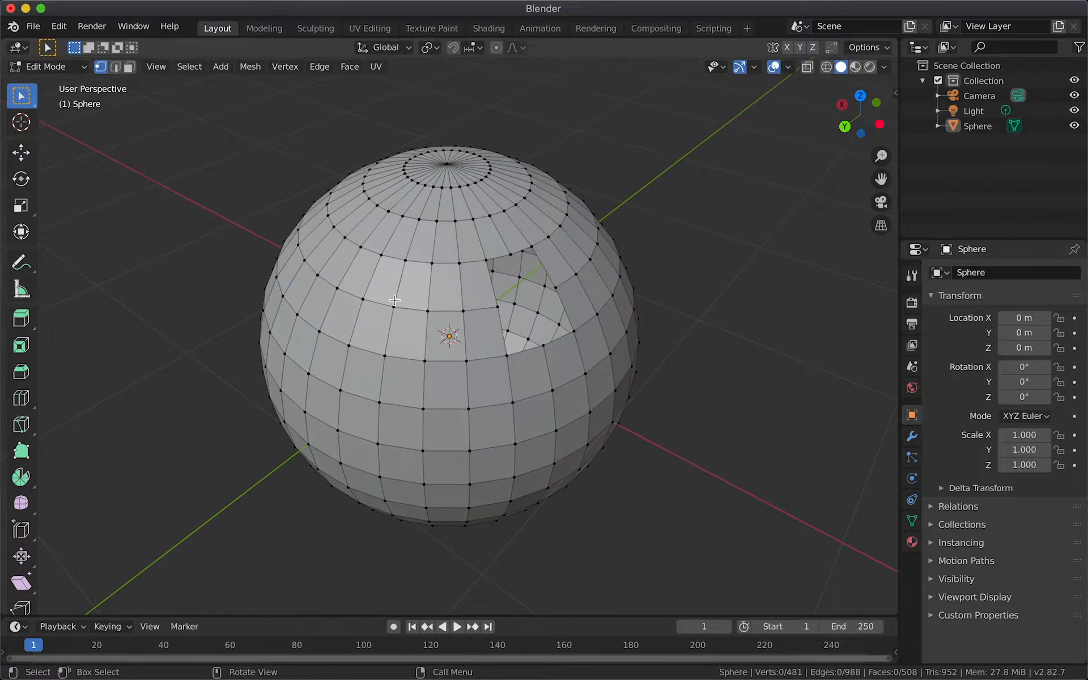
# Step: Remove a single vertex beside the sphere's hole with Dissolve Vertices and inspect the merged face from several angles
pyautogui.click(393, 310)
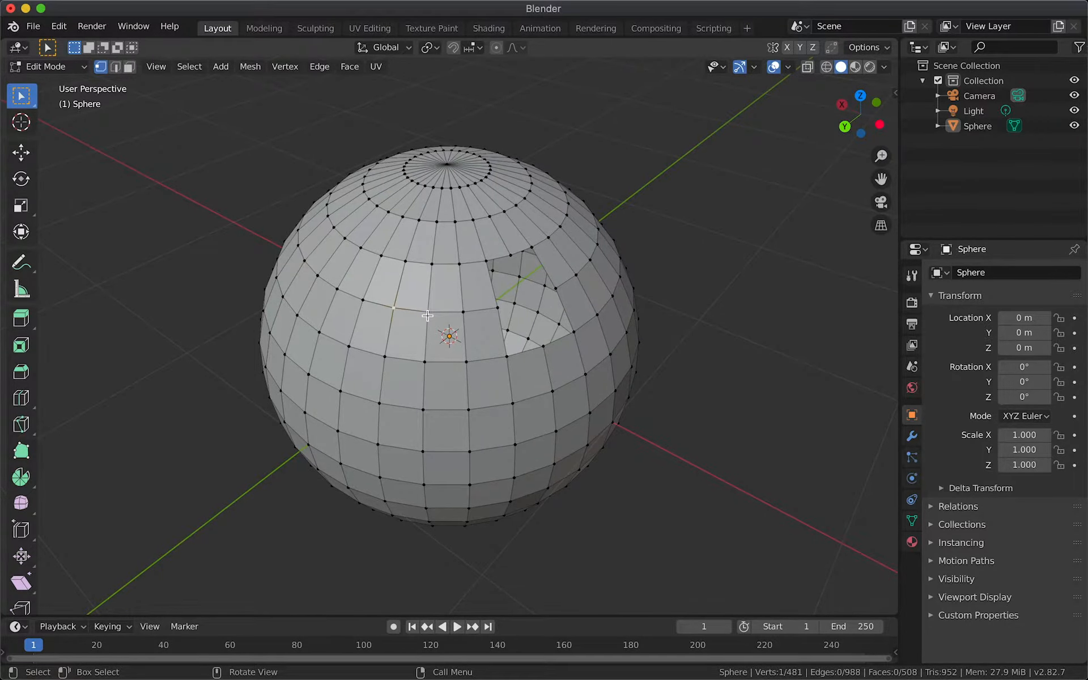
pyautogui.press('x')
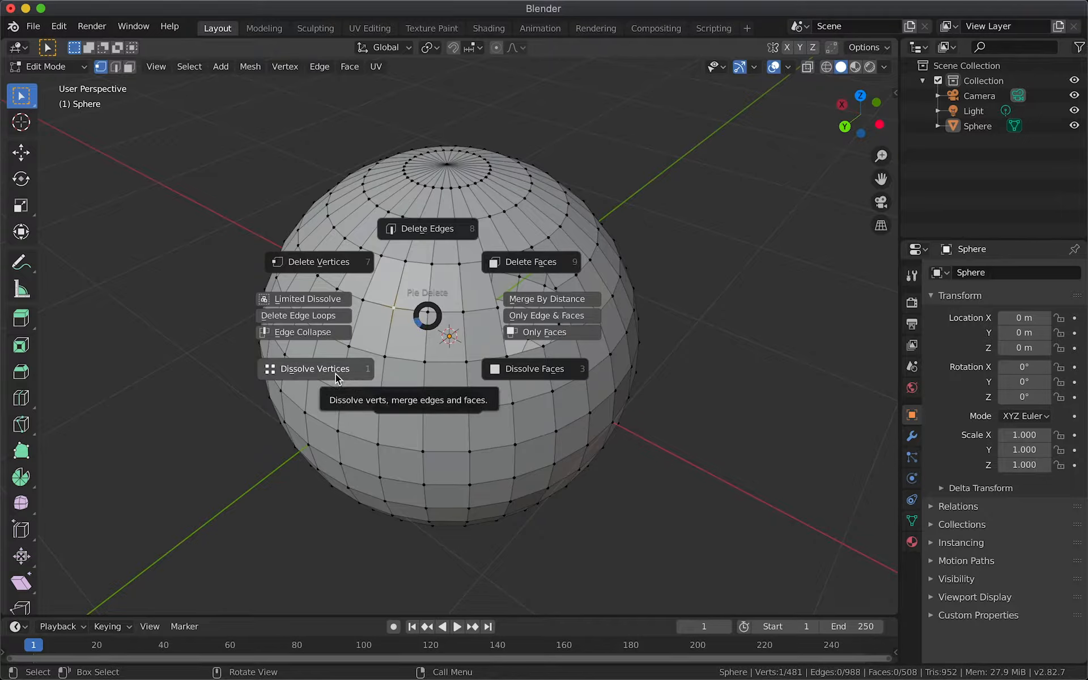
pyautogui.click(335, 373)
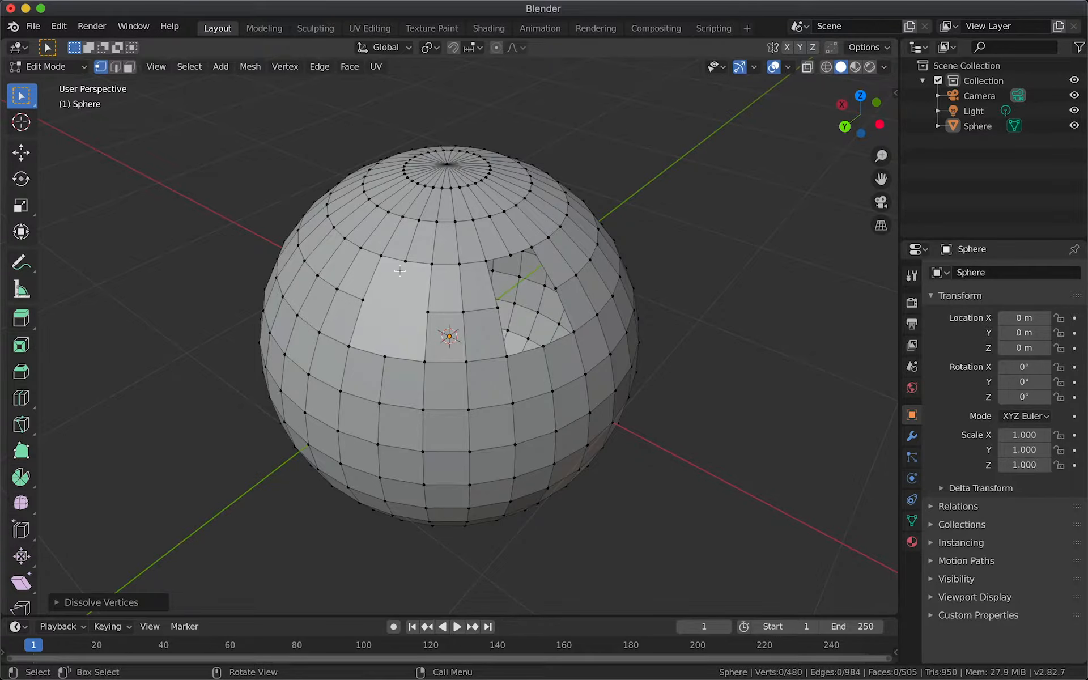
pyautogui.scroll(10, 399, 320)
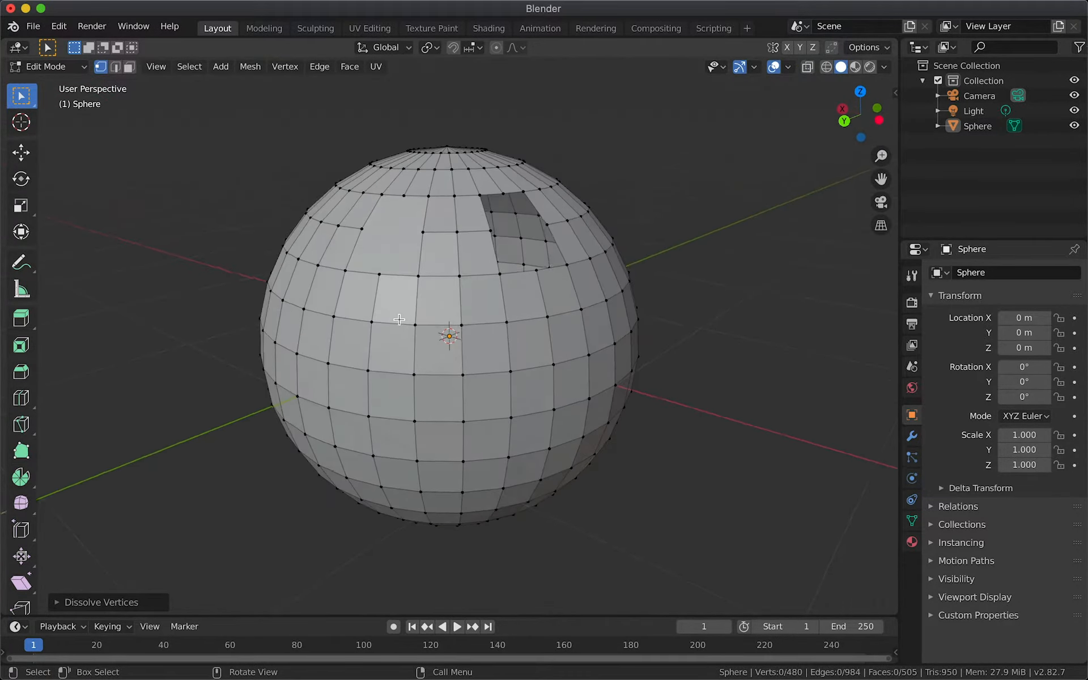
pyautogui.hscroll(10, 399, 320)
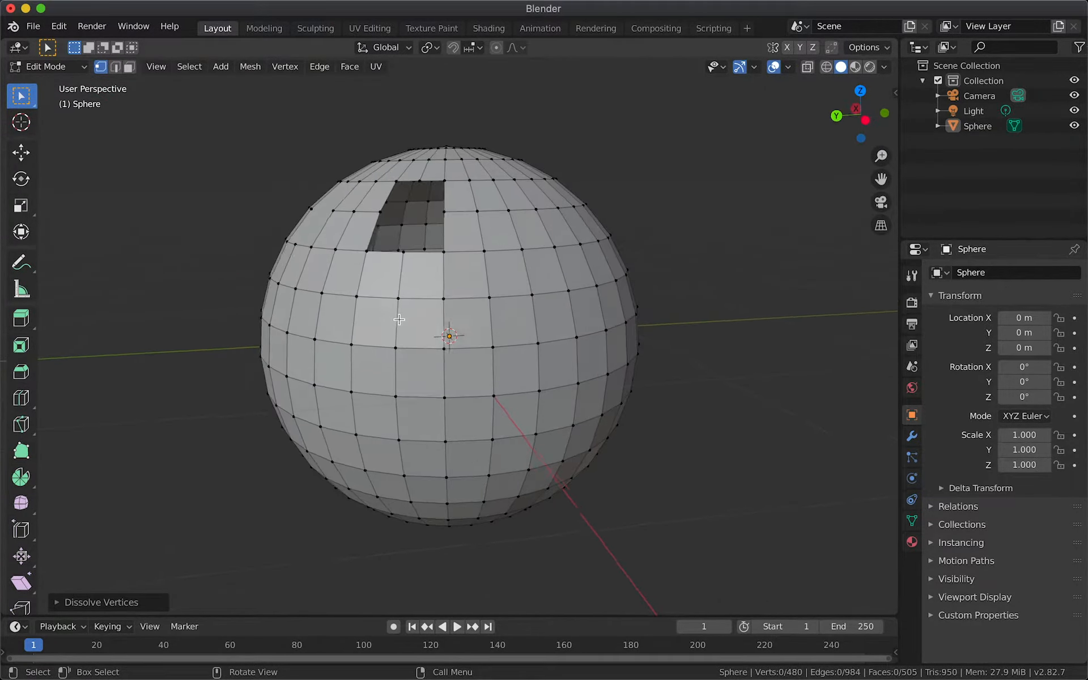
pyautogui.scroll(5, 399, 320)
# Step: Return the sphere to Object Mode and add a Cylinder mesh to the scene
pyautogui.press('Tab')
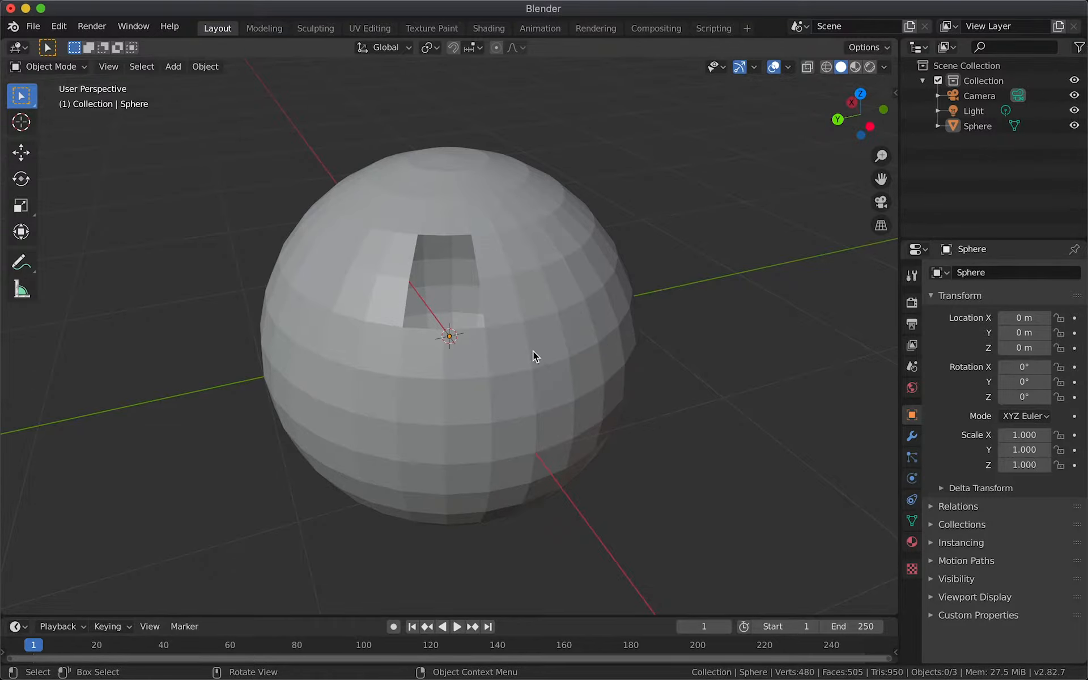
pyautogui.hscroll(-3, 533, 351)
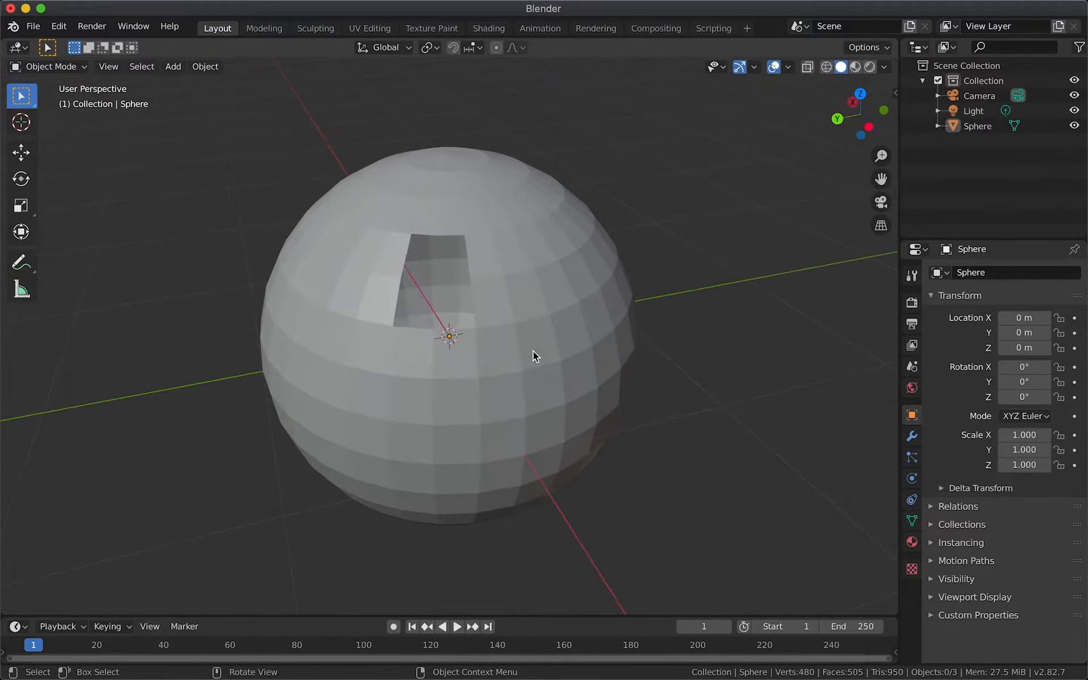
pyautogui.scroll(-5, 536, 356)
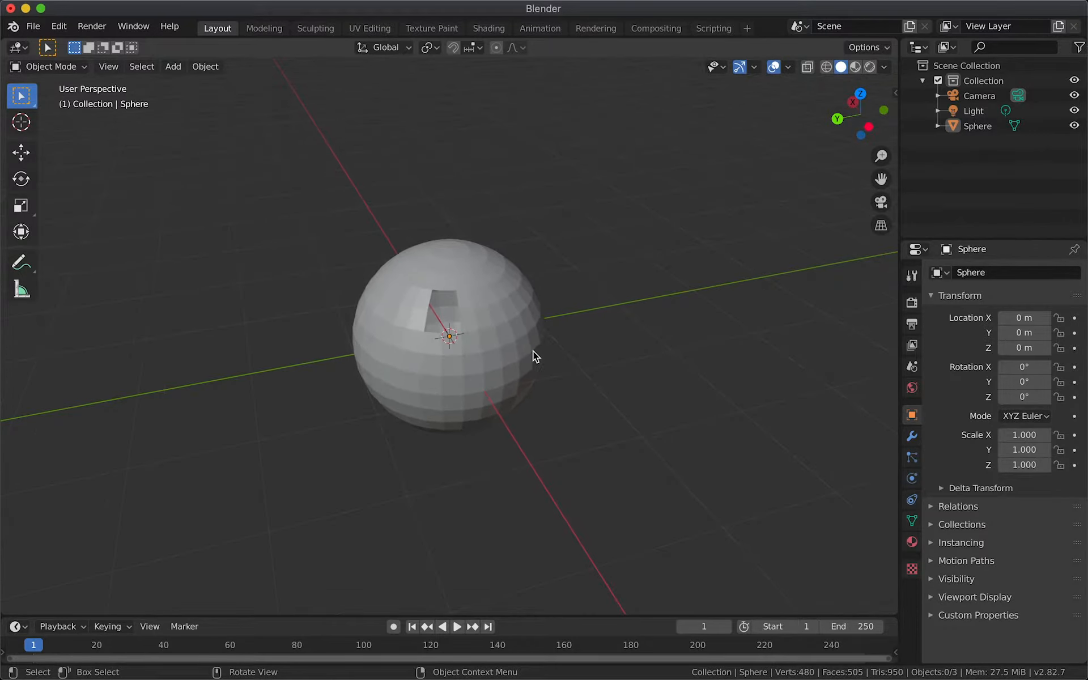
pyautogui.hotkey('shift', 'a')
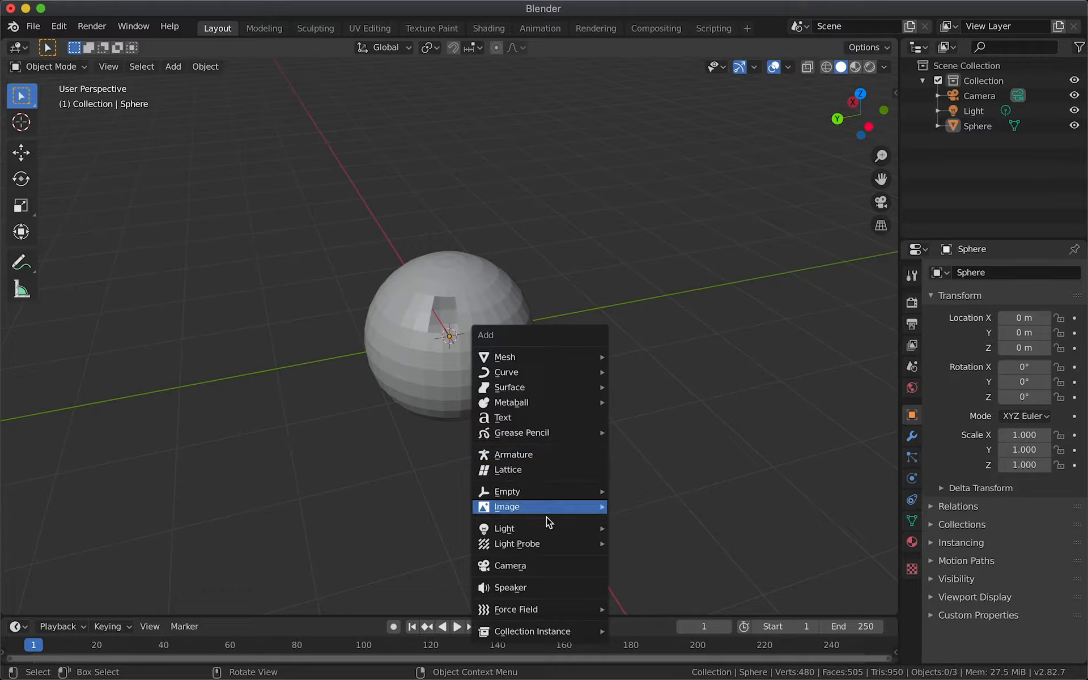
pyautogui.moveTo(534, 375)
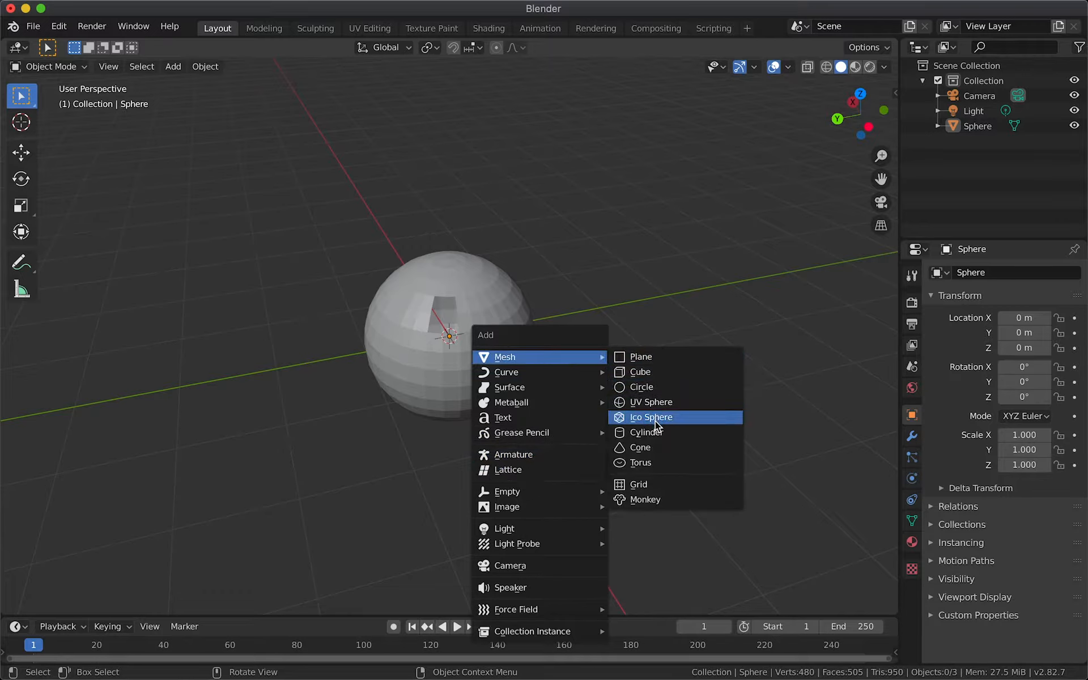
pyautogui.click(653, 433)
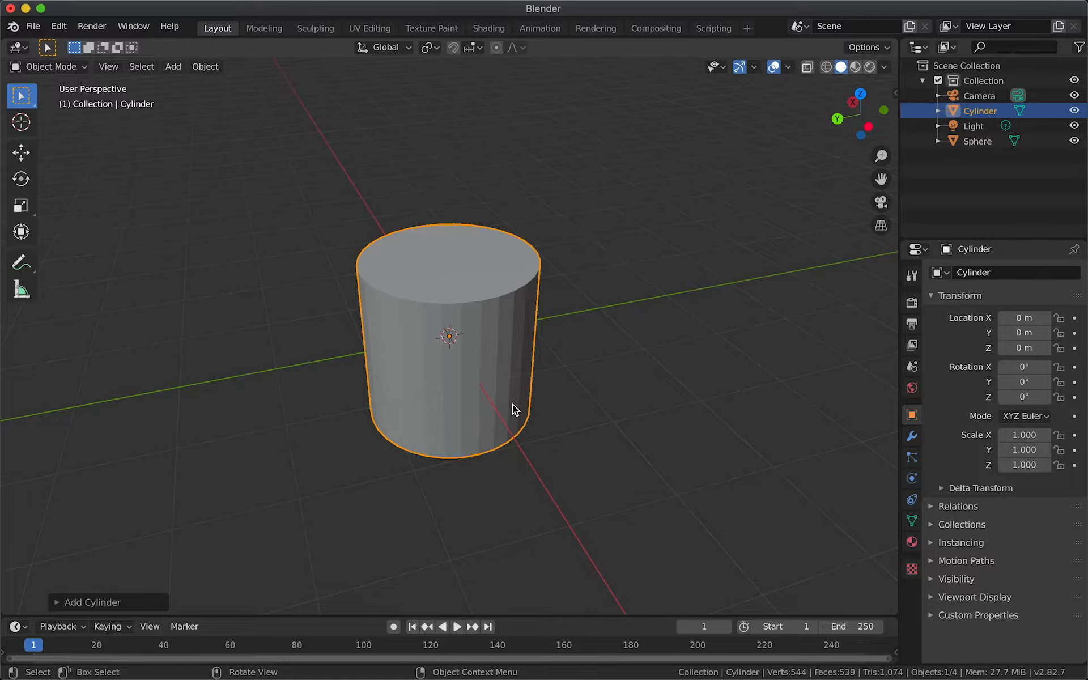
# Step: Move the cylinder about 3.93 m in the negative direction along the Y axis, clear of the sphere
pyautogui.press('g')
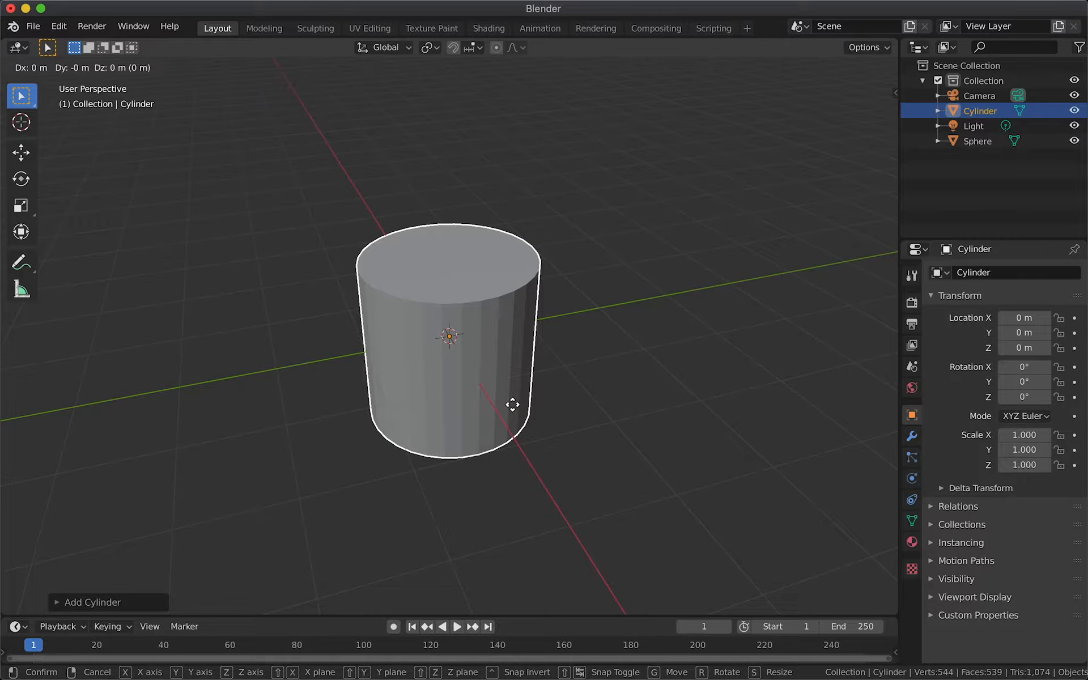
pyautogui.press('y')
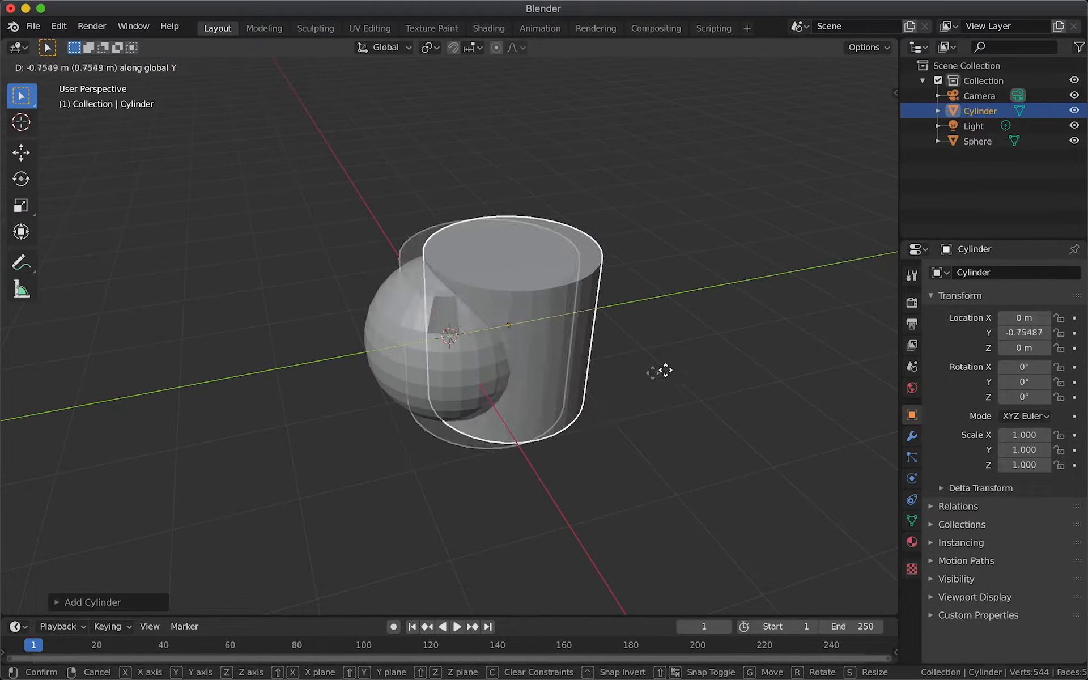
pyautogui.click(788, 342)
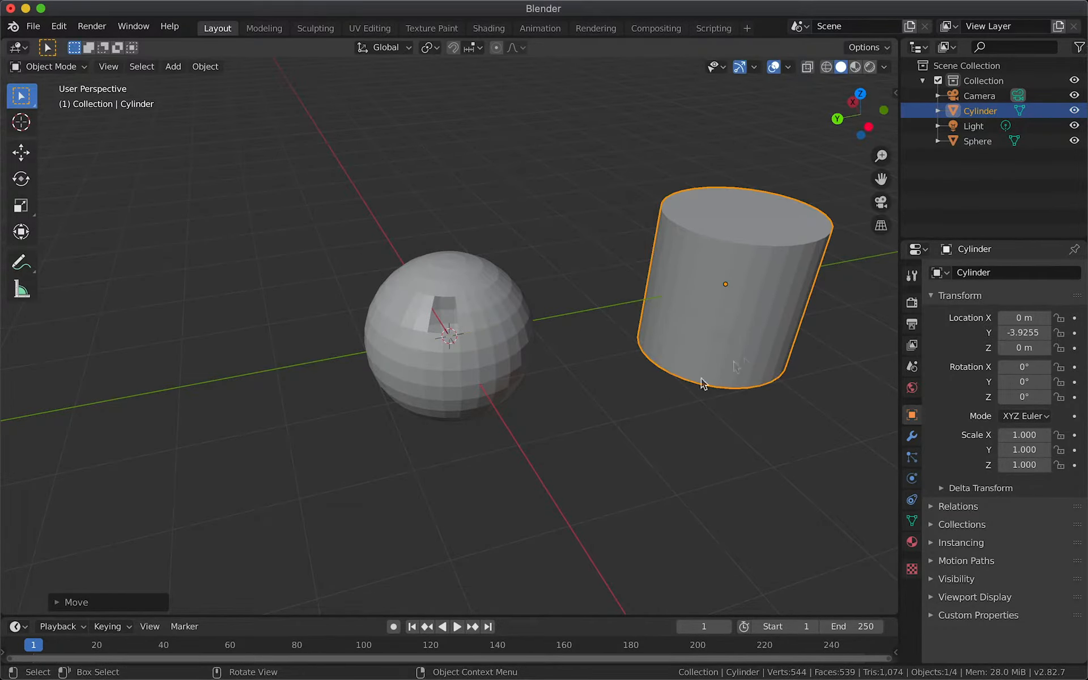
# Step: Put the cylinder in Edit Mode and switch to face selection
pyautogui.hscroll(-5, 639, 400)
pyautogui.hscroll(-5, 640, 400)
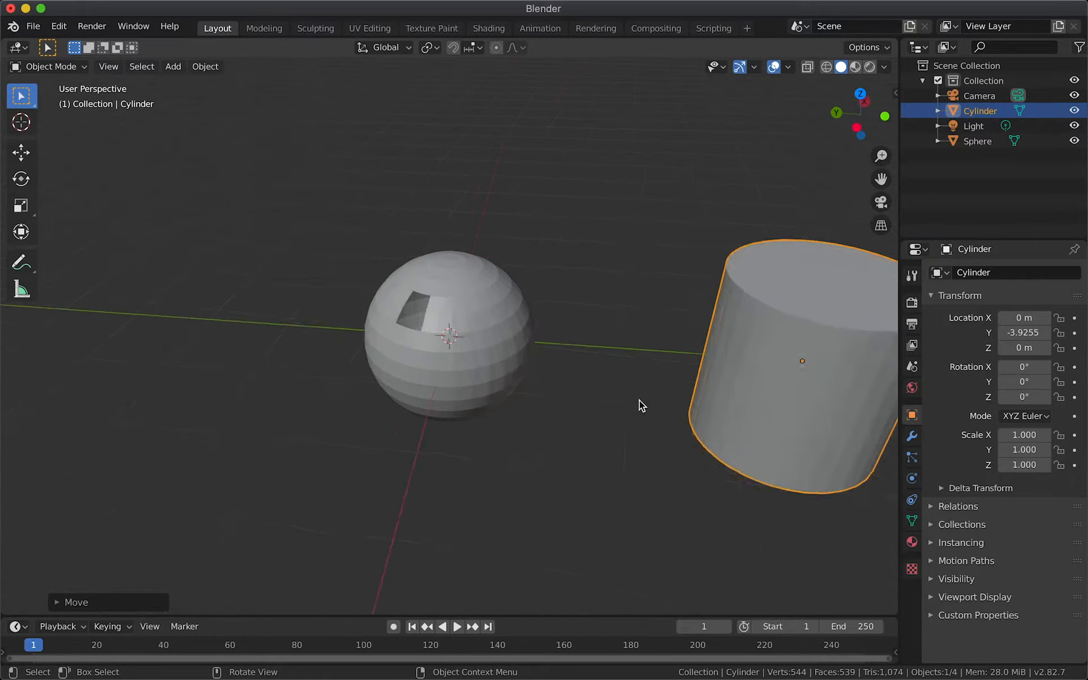
pyautogui.keyDown('shift'); pyautogui.hscroll(3, 640, 400); pyautogui.keyUp('shift')
pyautogui.keyDown('shift'); pyautogui.hscroll(8, 640, 400); pyautogui.keyUp('shift')
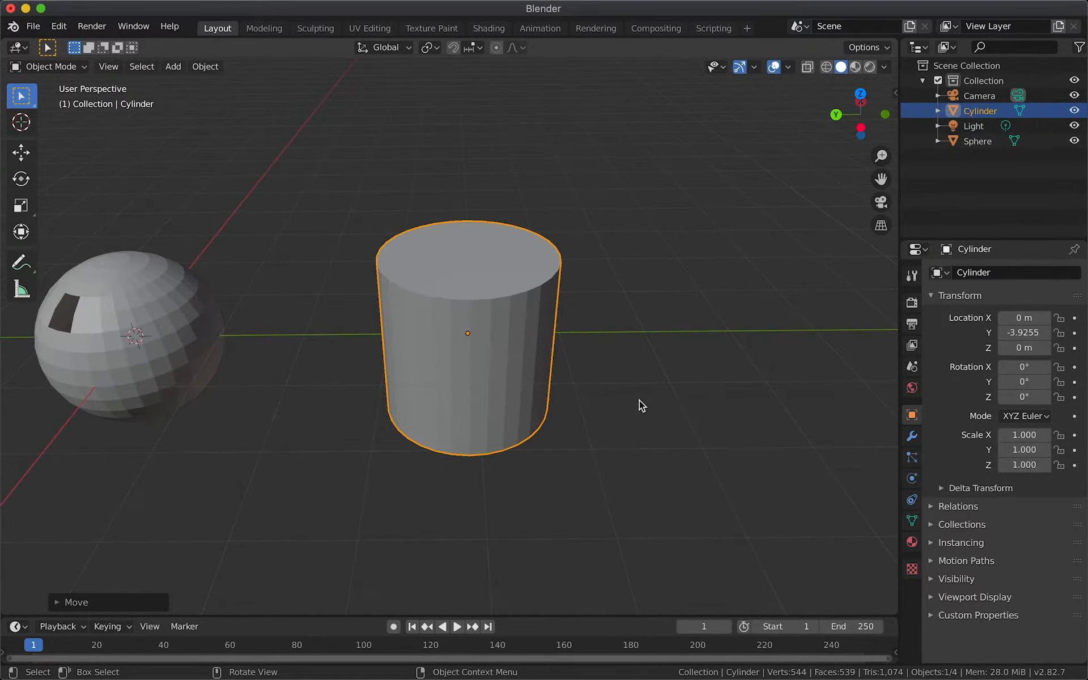
pyautogui.press('Tab')
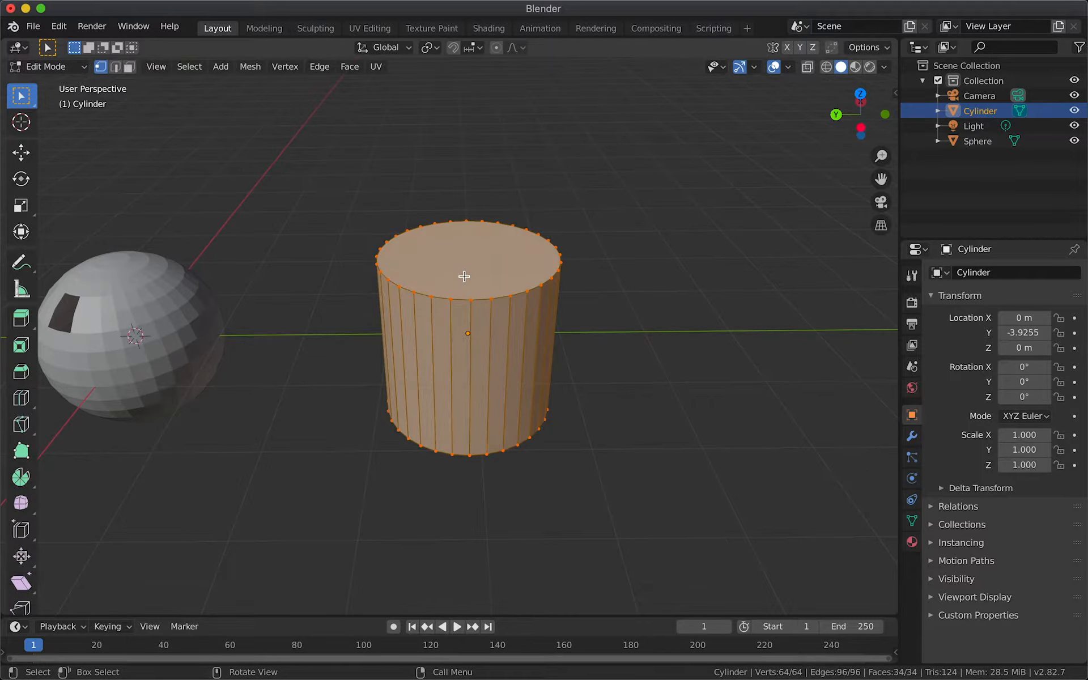
pyautogui.click(128, 67)
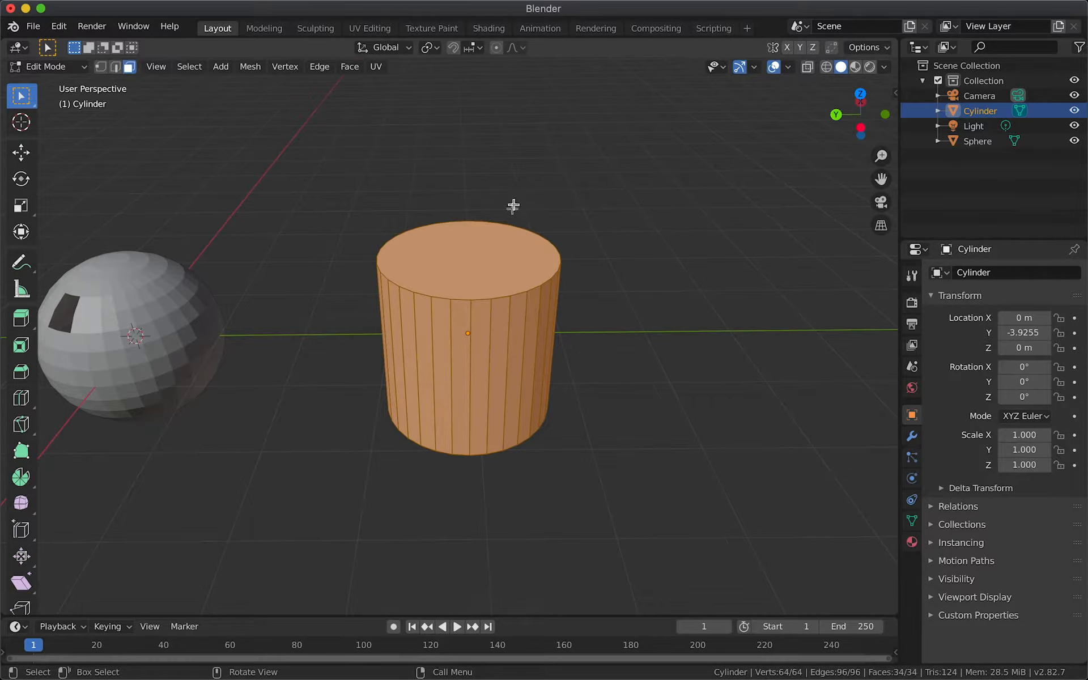
# Step: Delete the cylinder's top face with Delete Faces
pyautogui.click(517, 223)
pyautogui.click(471, 247)
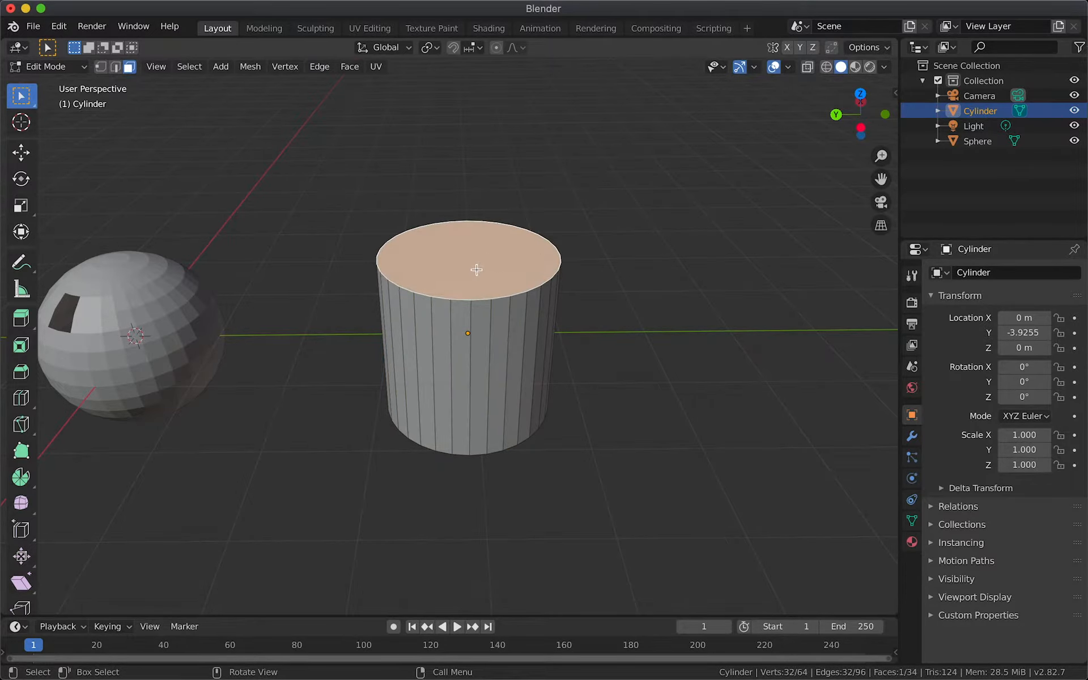
pyautogui.moveTo(478, 271); pyautogui.dragTo(501, 271, button='middle')
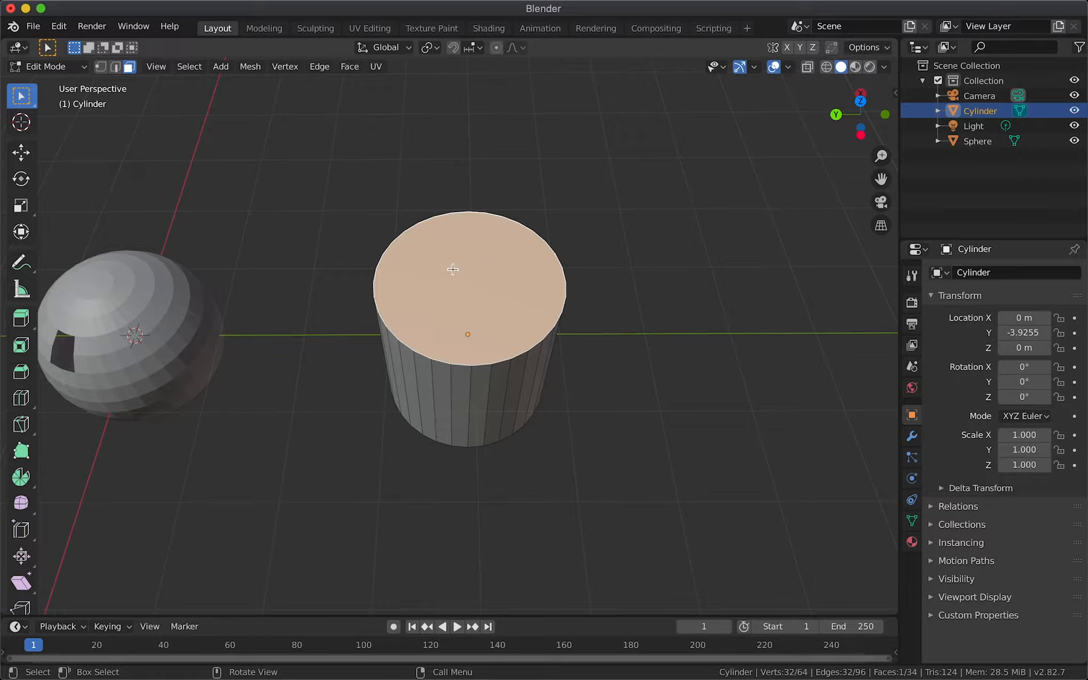
pyautogui.press('x')
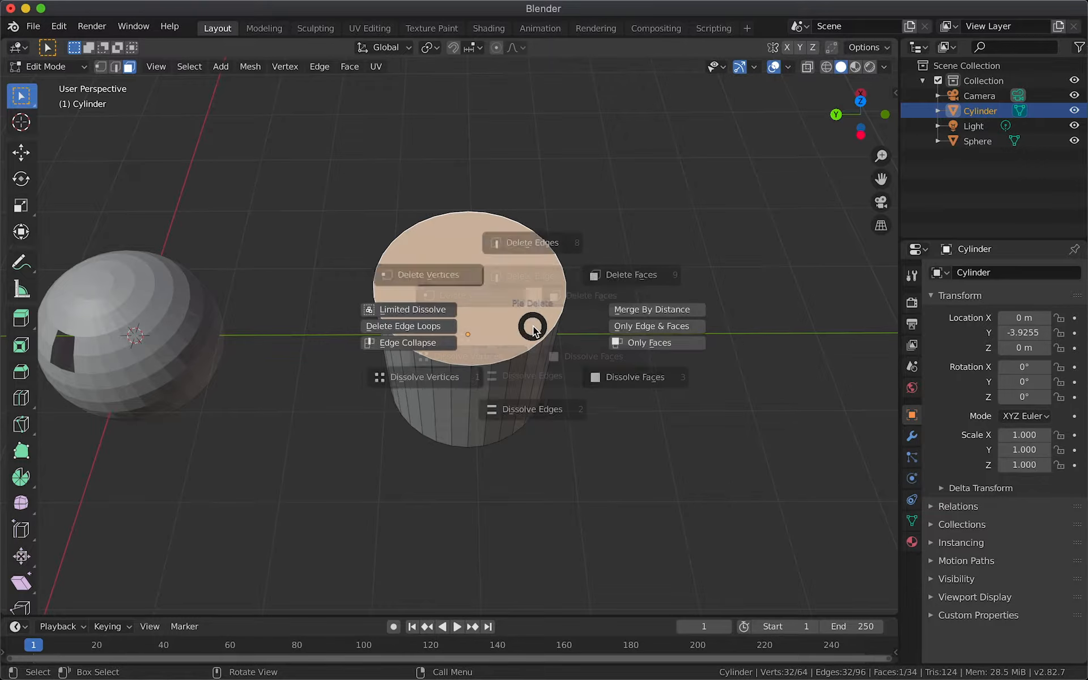
pyautogui.click(633, 275)
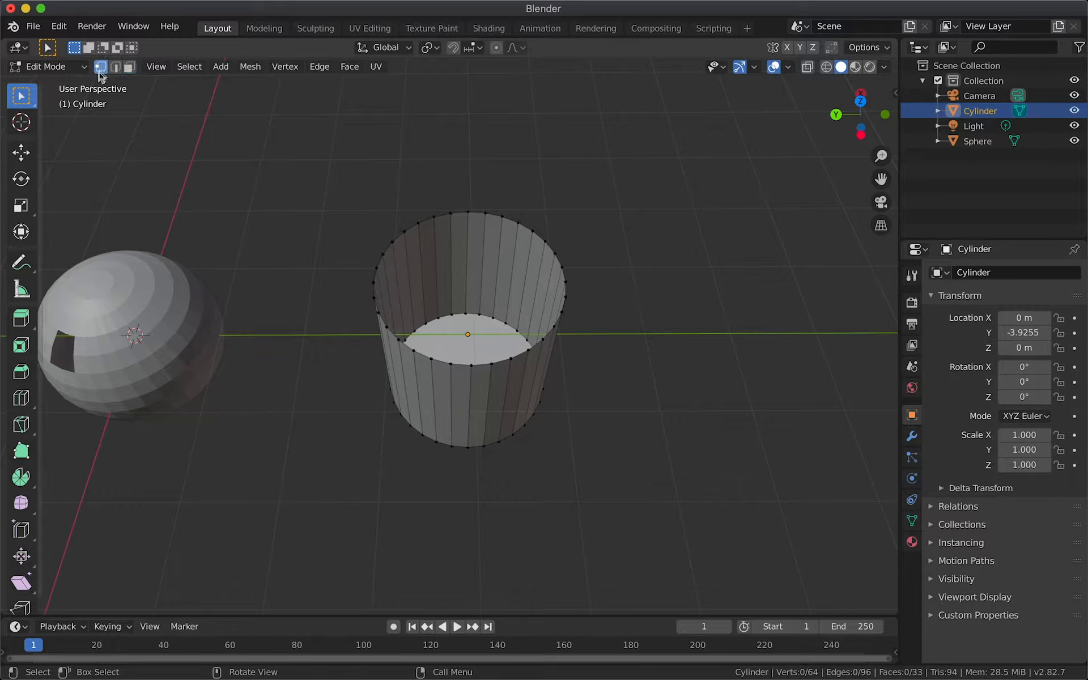
# Step: Connect two neighbouring pairs of opposite rim vertices with edges running across the cylinder's open top
pyautogui.click(432, 358)
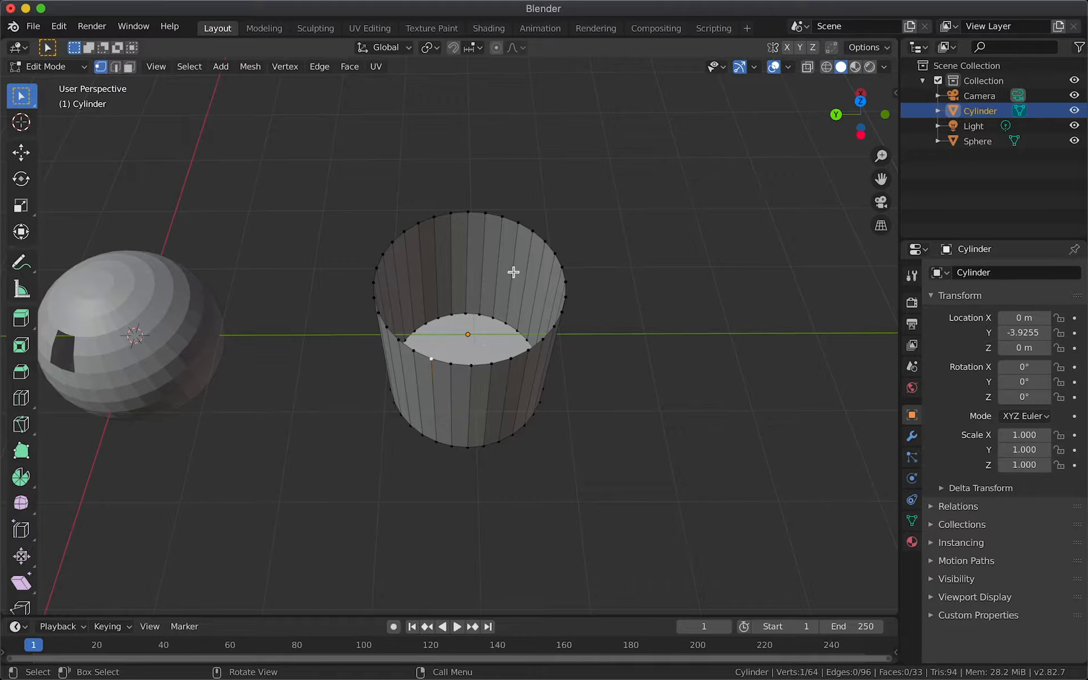
pyautogui.keyDown('shift'); pyautogui.click(503, 215); pyautogui.keyUp('shift')
pyautogui.moveTo(482, 362); pyautogui.dragTo(475, 341, button='middle')
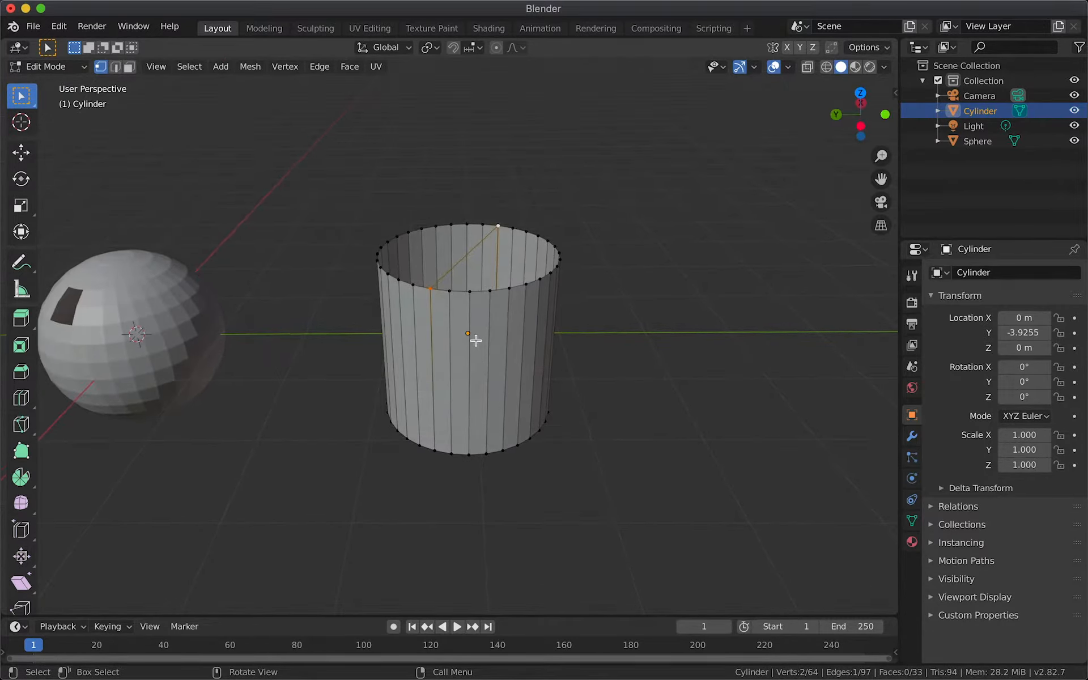
pyautogui.click(450, 291)
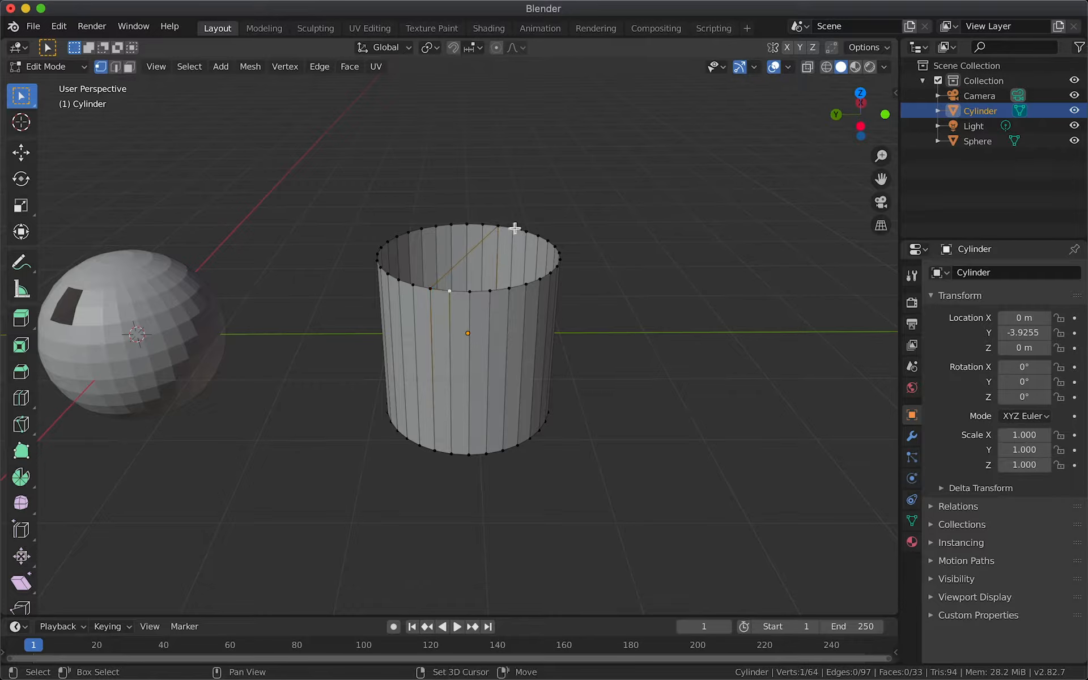
pyautogui.keyDown('shift'); pyautogui.click(513, 229); pyautogui.keyUp('shift')
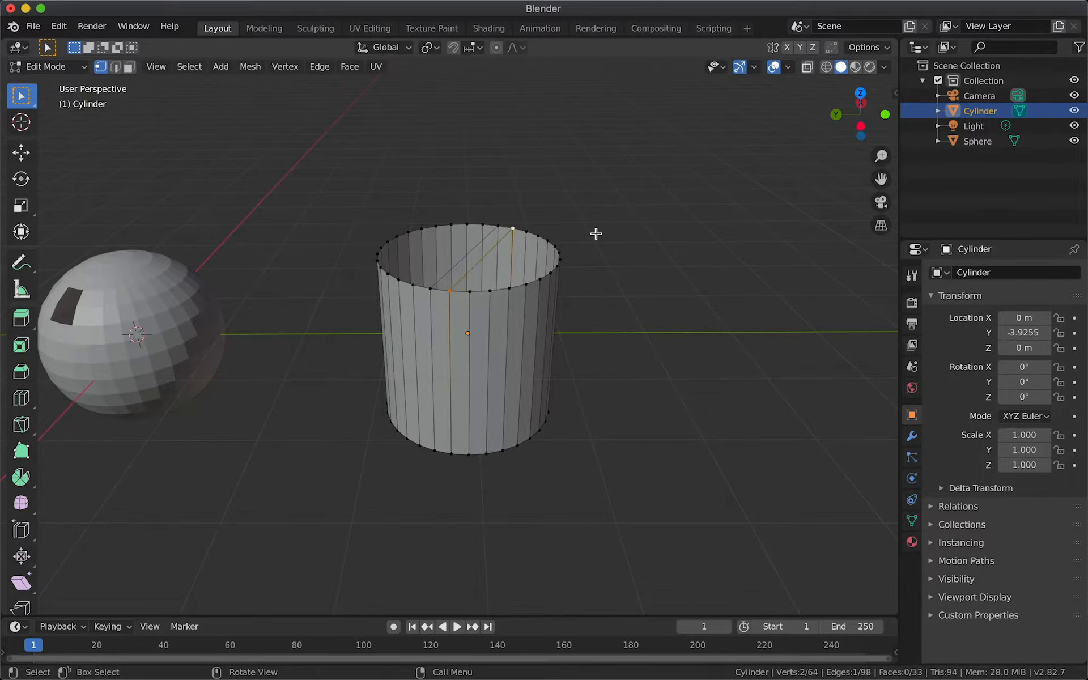
pyautogui.moveTo(515, 261); pyautogui.dragTo(525, 238, button='middle')
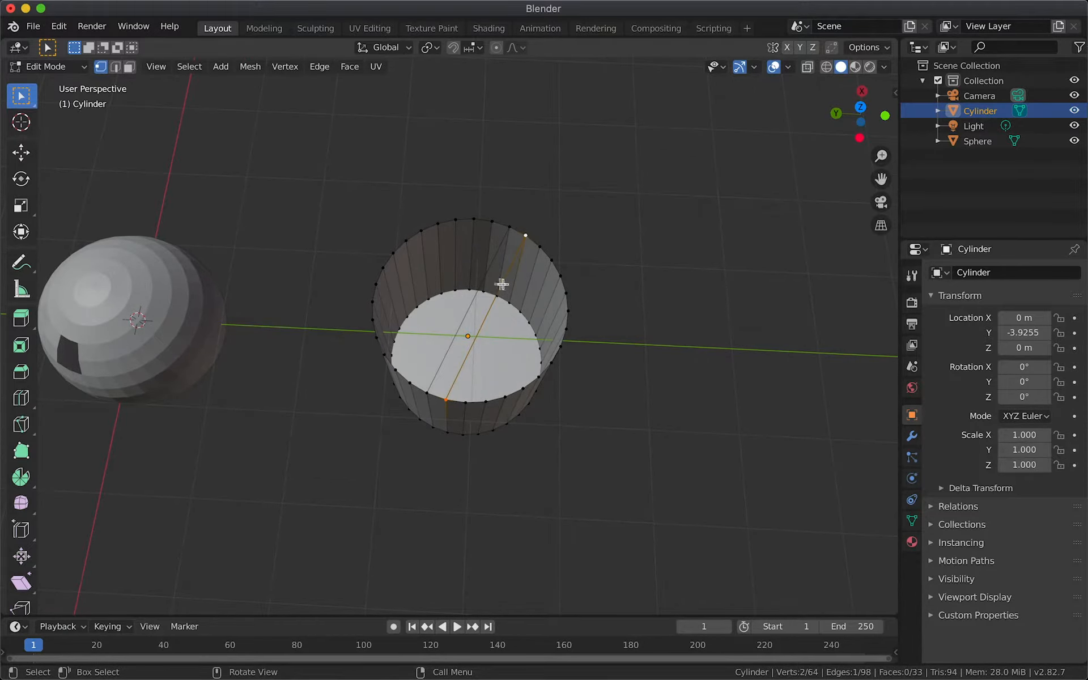
# Step: In edge selection, fill a face between the two edges crossing the cylinder's open top and inspect the strip
pyautogui.click(116, 68)
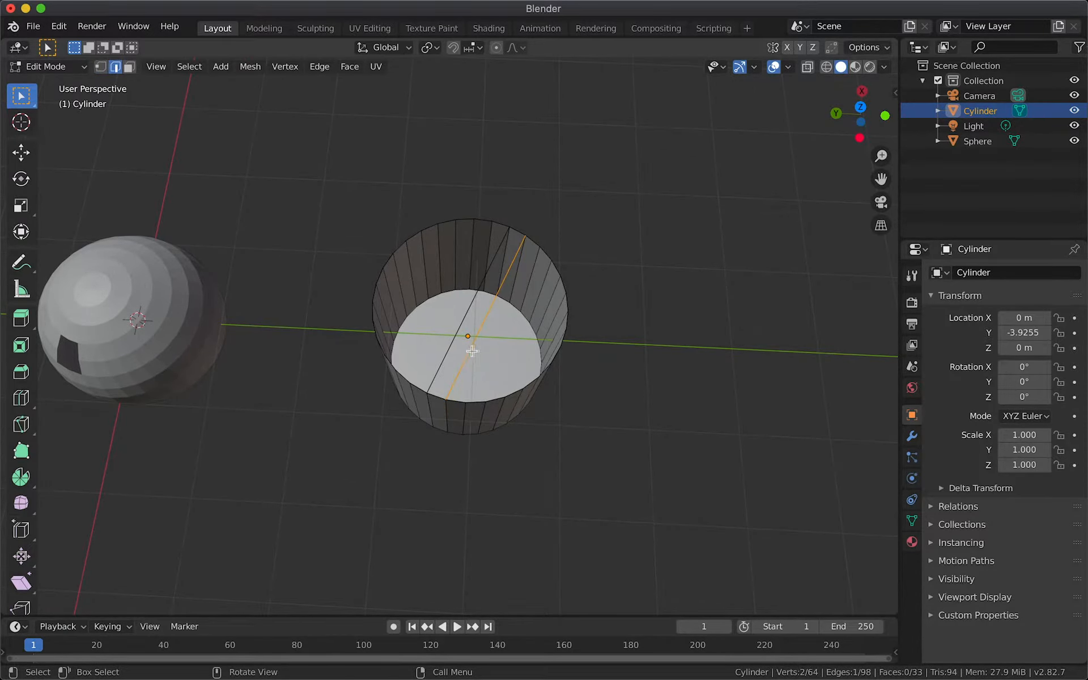
pyautogui.click(469, 308)
pyautogui.keyDown('shift'); pyautogui.click(487, 315); pyautogui.keyUp('shift')
pyautogui.press('f')
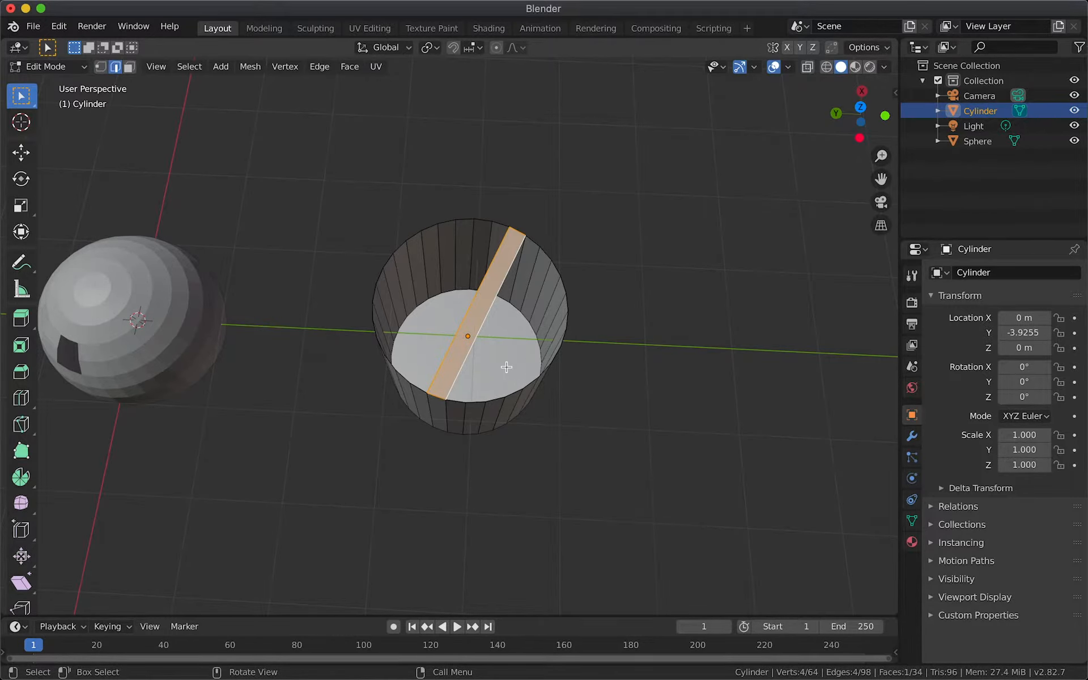
pyautogui.scroll(3, 505, 365)
pyautogui.scroll(-5, 505, 364)
pyautogui.scroll(-4, 504, 367)
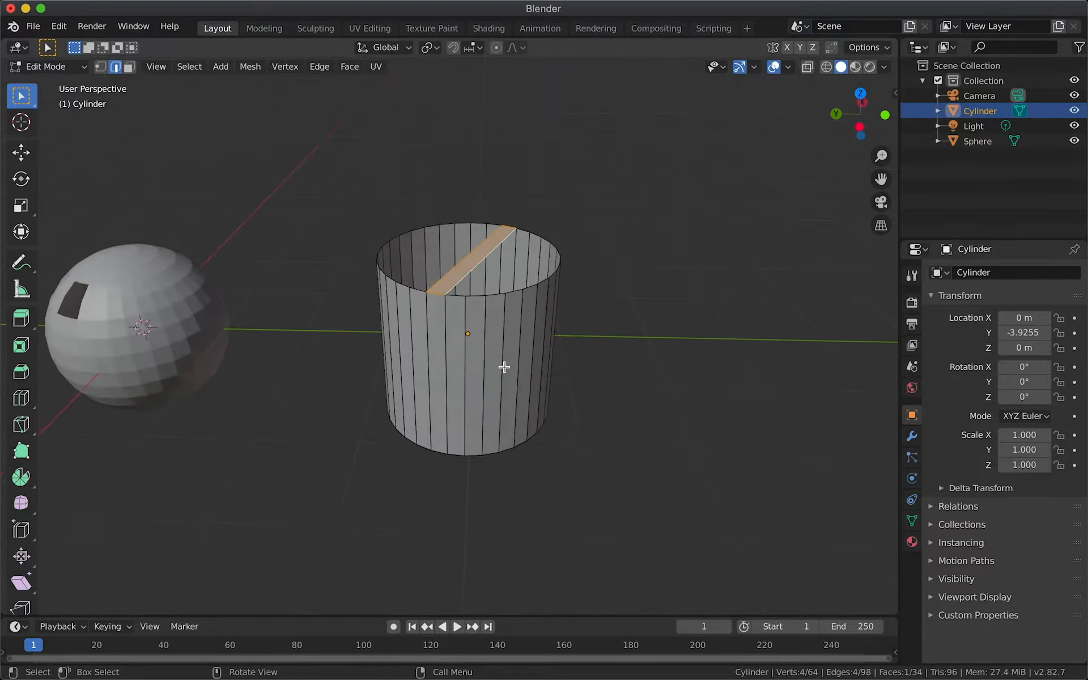
pyautogui.scroll(4, 505, 367)
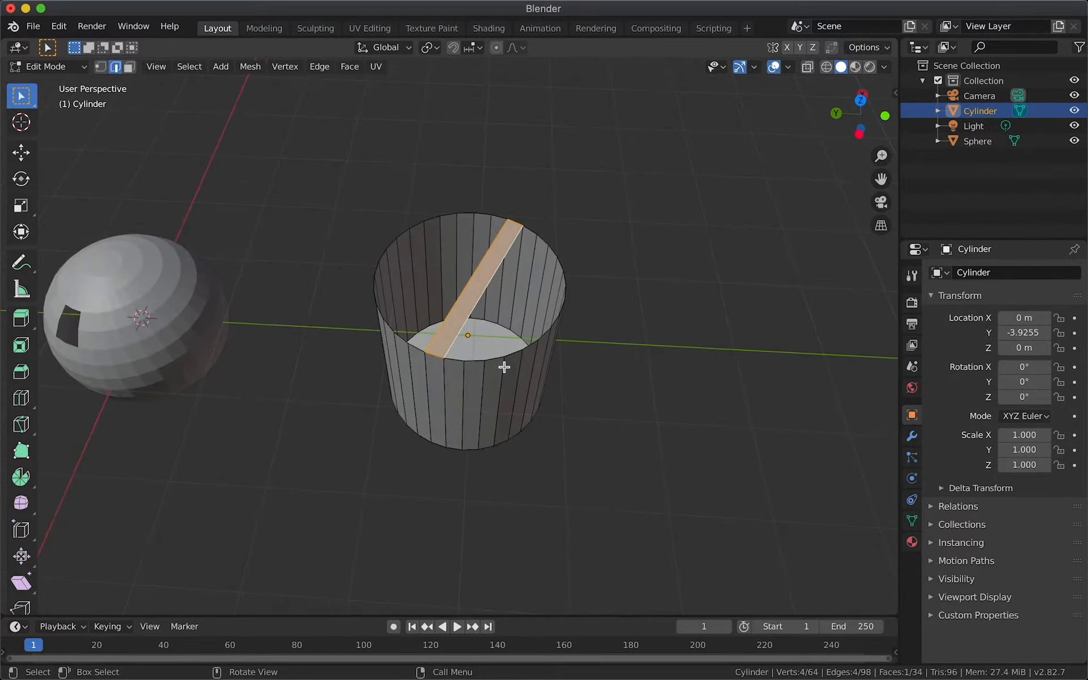
# Step: In vertex selection, fill a second strip face from two adjacent front-left rim vertices to two adjacent back rim vertices of the cylinder
pyautogui.click(101, 67)
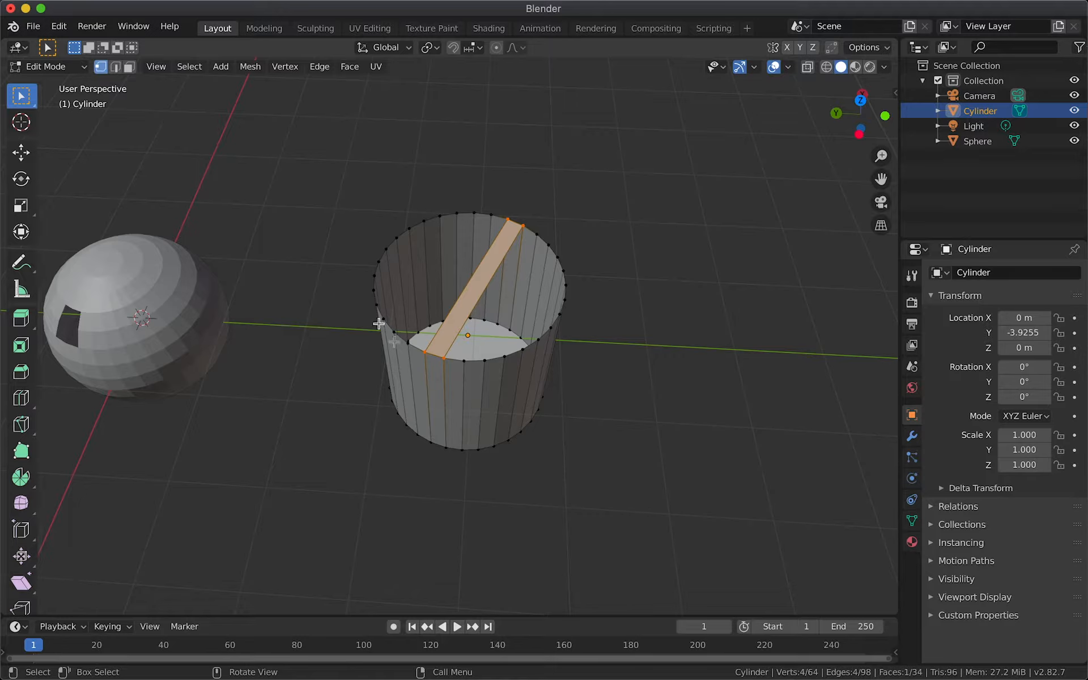
pyautogui.click(383, 319)
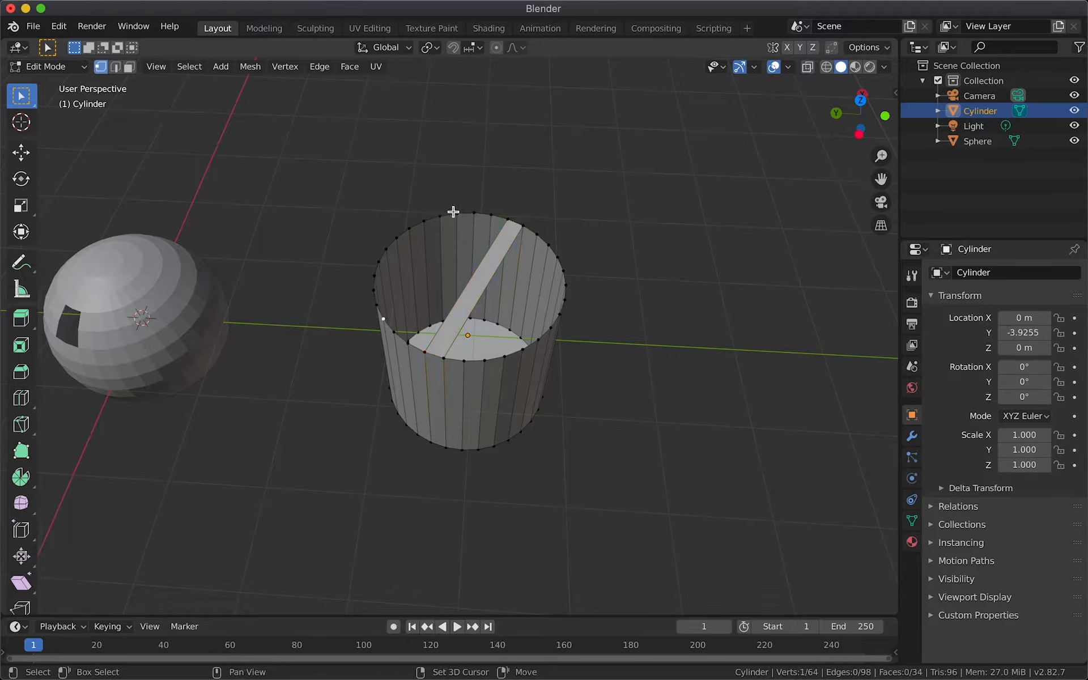
pyautogui.keyDown('shift'); pyautogui.click(457, 213); pyautogui.keyUp('shift')
pyautogui.keyDown('shift'); pyautogui.click(473, 213); pyautogui.keyUp('shift')
pyautogui.keyDown('shift'); pyautogui.click(394, 332); pyautogui.keyUp('shift')
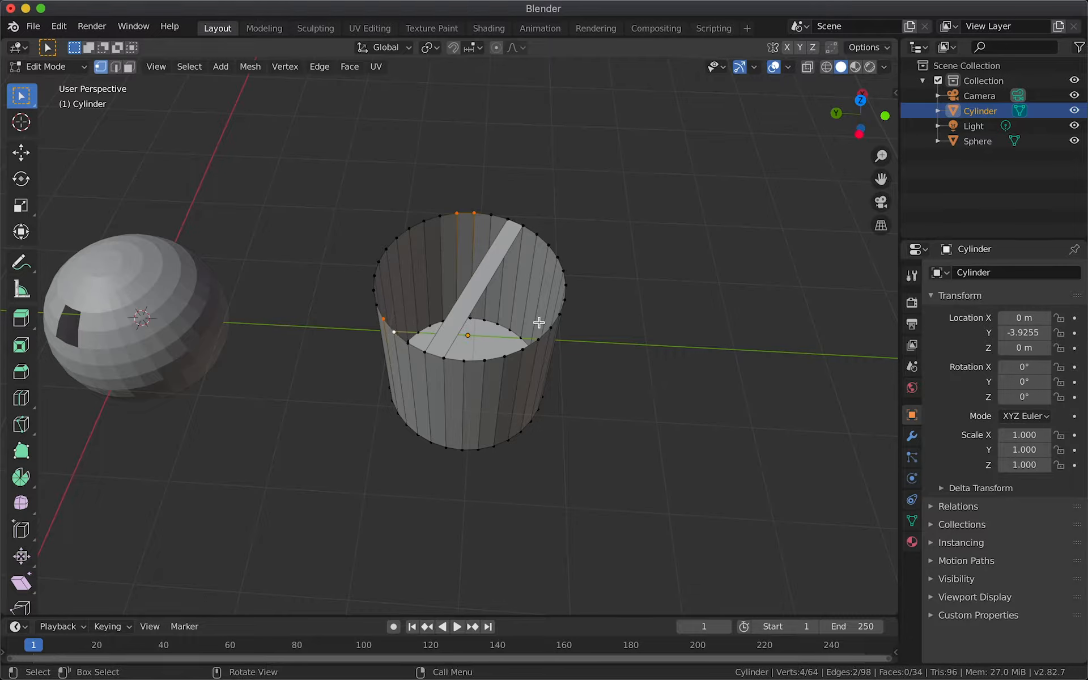
pyautogui.press('f')
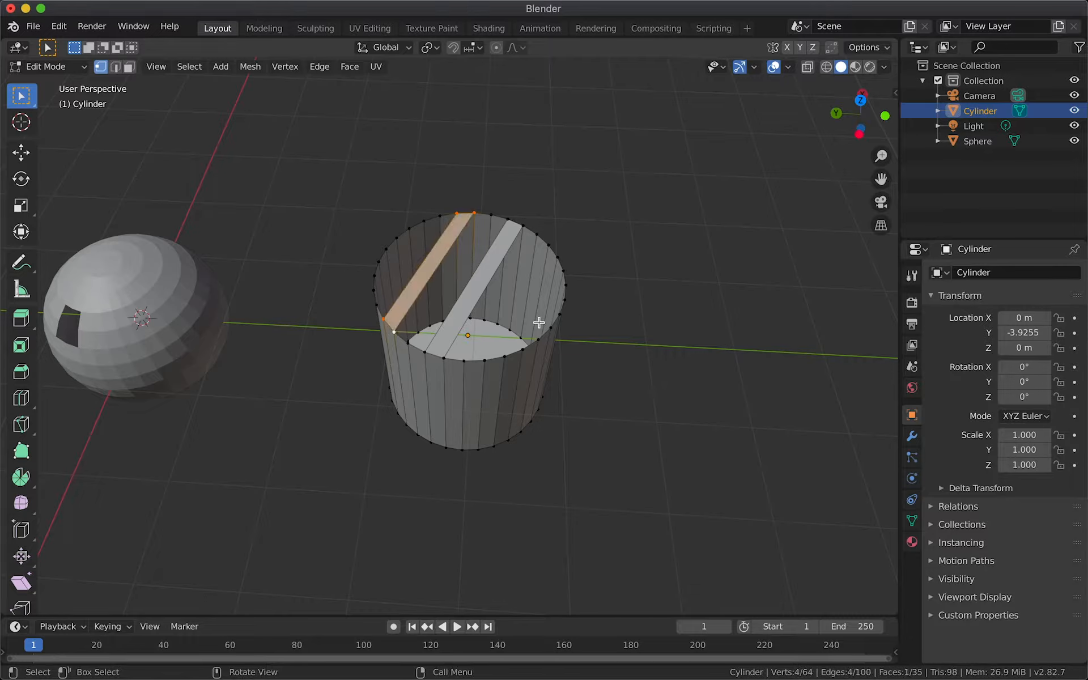
# Step: Fill a third strip face crossing the other two, from two adjacent left rim vertices to two adjacent right ones, and return to Object Mode
pyautogui.click(386, 249)
pyautogui.click(560, 314)
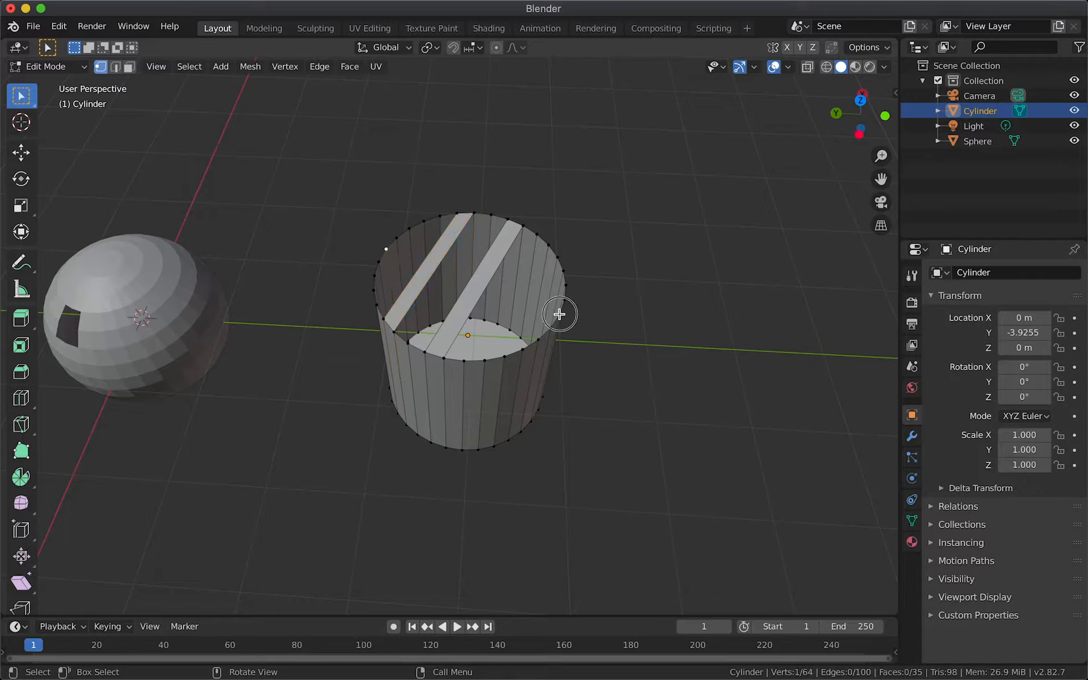
pyautogui.keyDown('shift'); pyautogui.click(565, 284); pyautogui.keyUp('shift')
pyautogui.keyDown('shift'); pyautogui.click(396, 238); pyautogui.keyUp('shift')
pyautogui.keyDown('shift'); pyautogui.click(386, 249); pyautogui.keyUp('shift')
pyautogui.press('f')
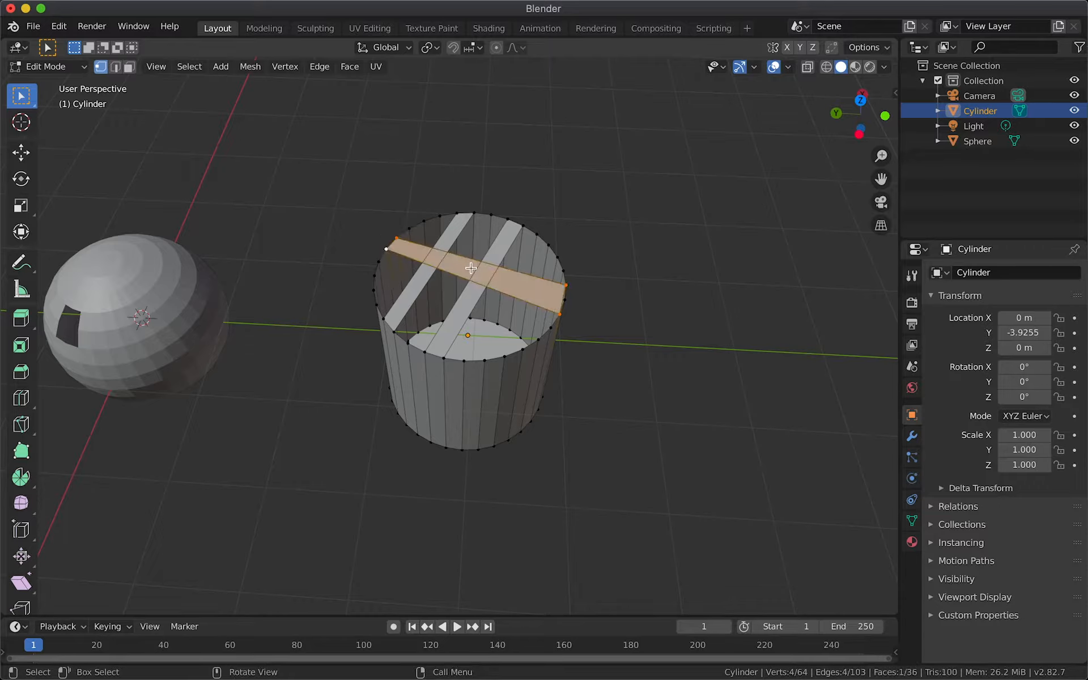
pyautogui.click(572, 234)
pyautogui.press('Tab')
pyautogui.moveTo(609, 278); pyautogui.dragTo(503, 372, button='middle')
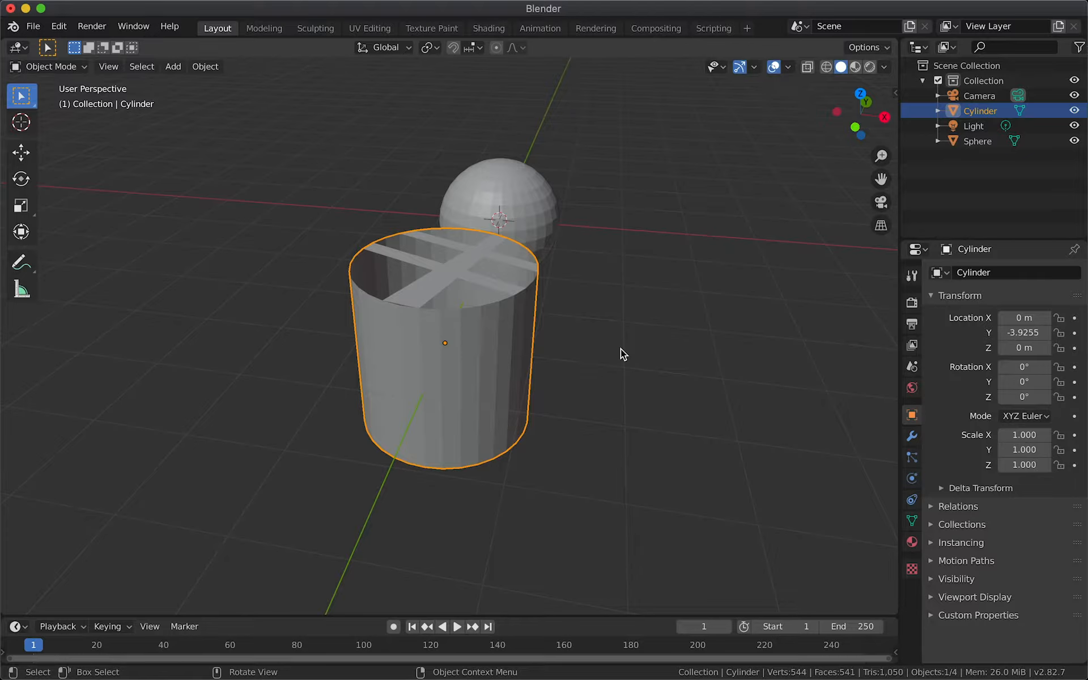
# Step: Add a cube and move it along the global X axis to about X -6.47 m, clear of the sphere and cylinder
pyautogui.hotkey('shift', 'a')
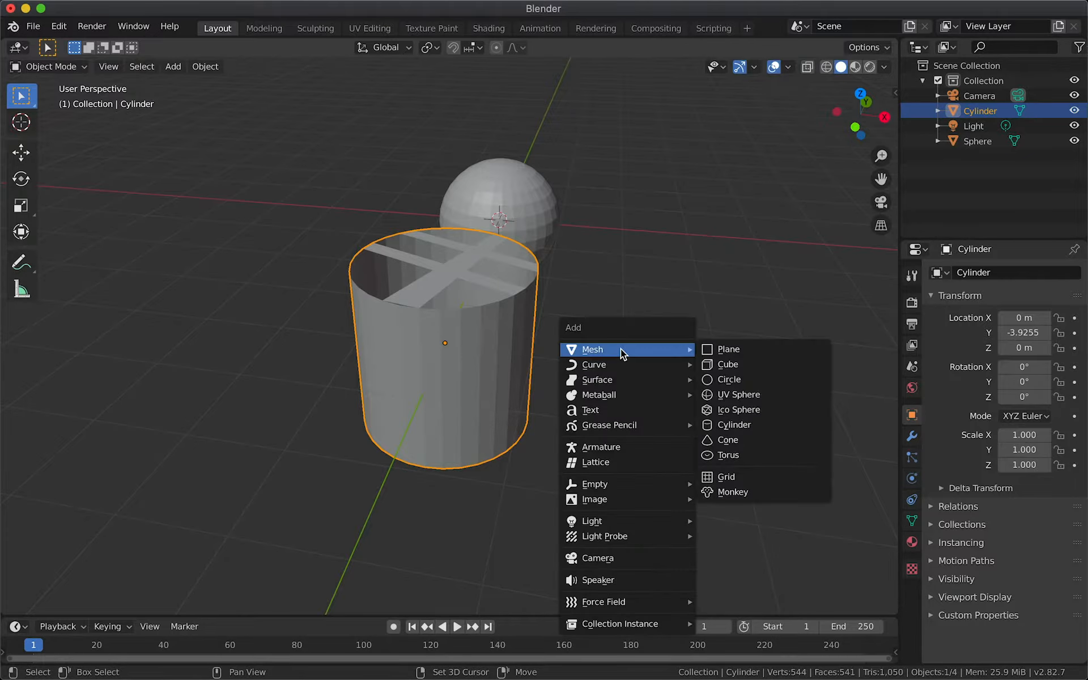
pyautogui.click(763, 365)
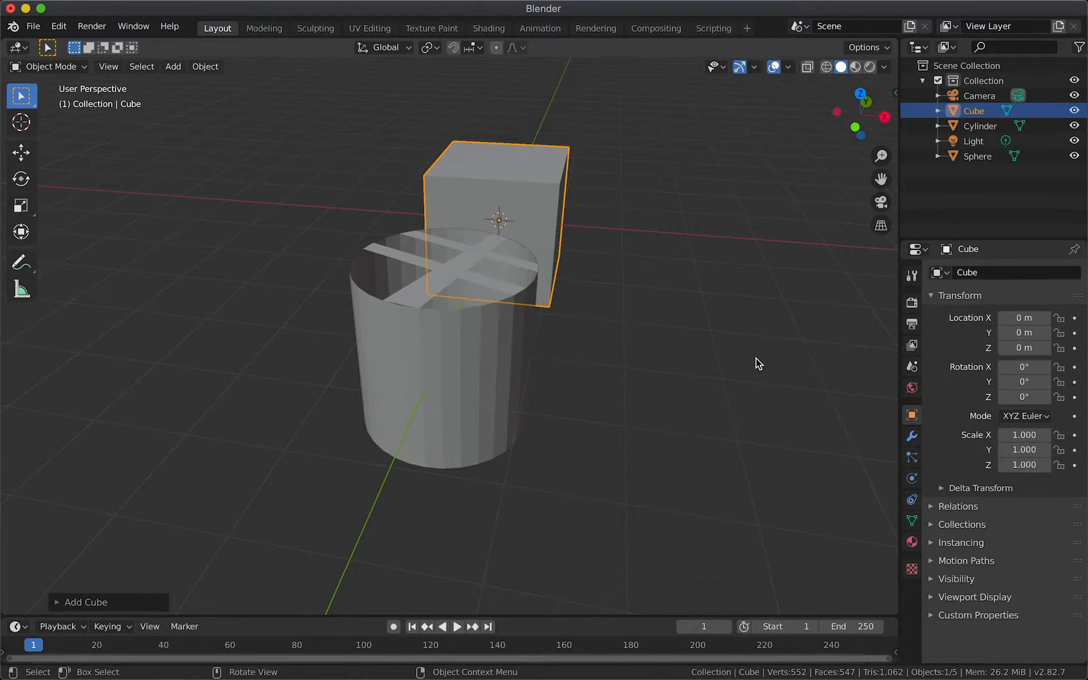
pyautogui.press('x')
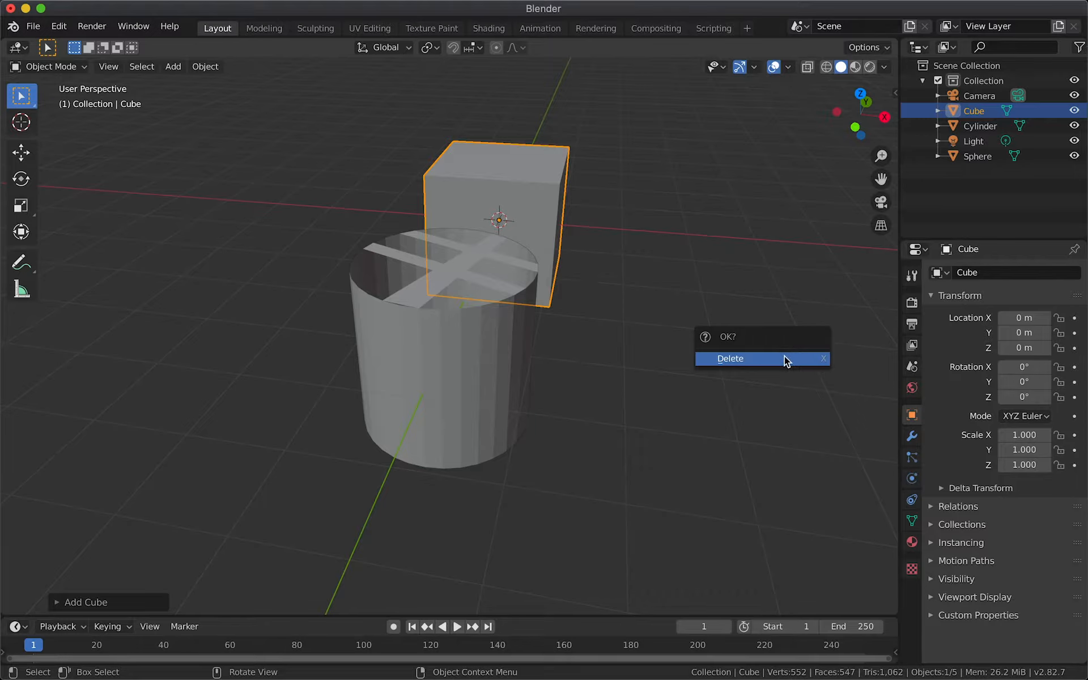
pyautogui.press('g')
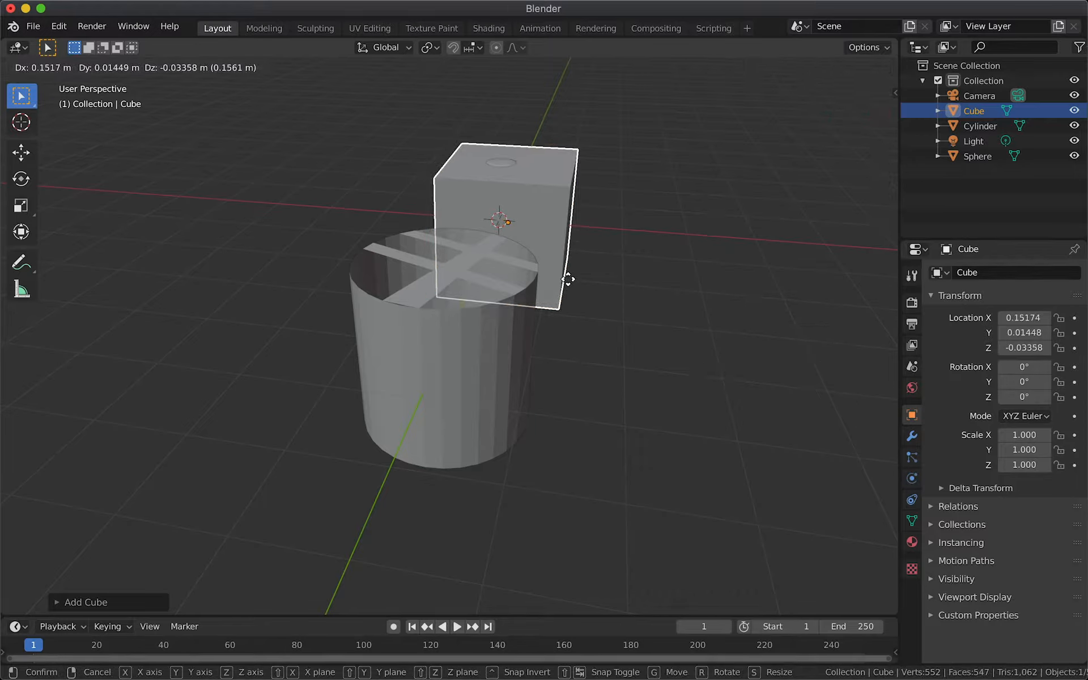
pyautogui.press('x')
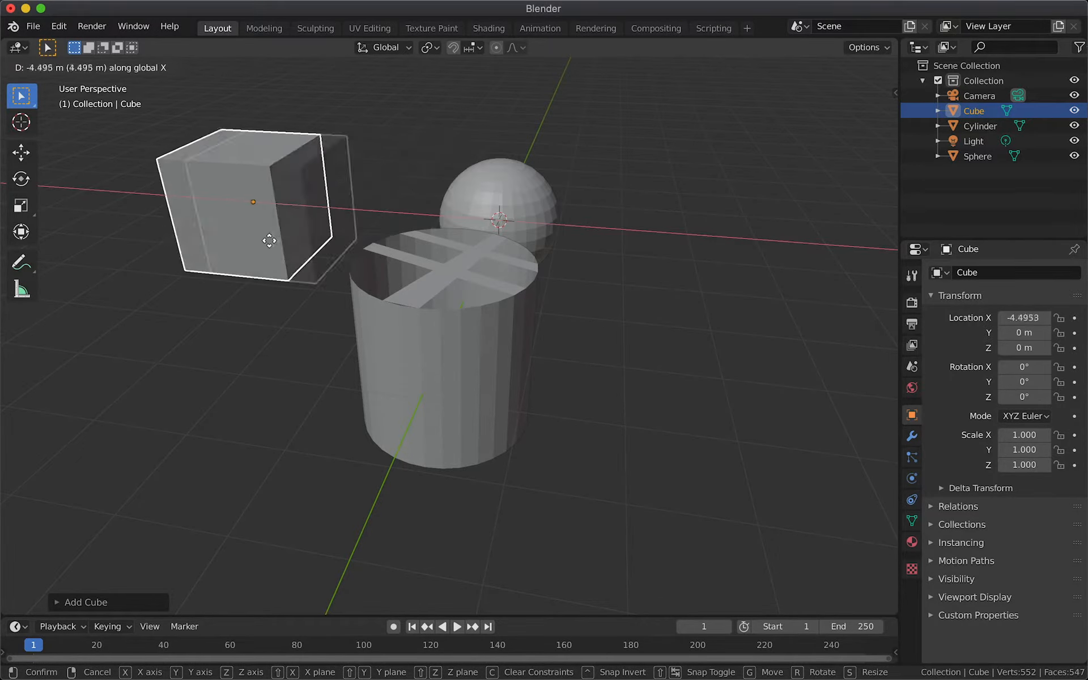
pyautogui.click(216, 238)
pyautogui.keyDown('shift'); pyautogui.hscroll(-10, 216, 242); pyautogui.keyUp('shift')
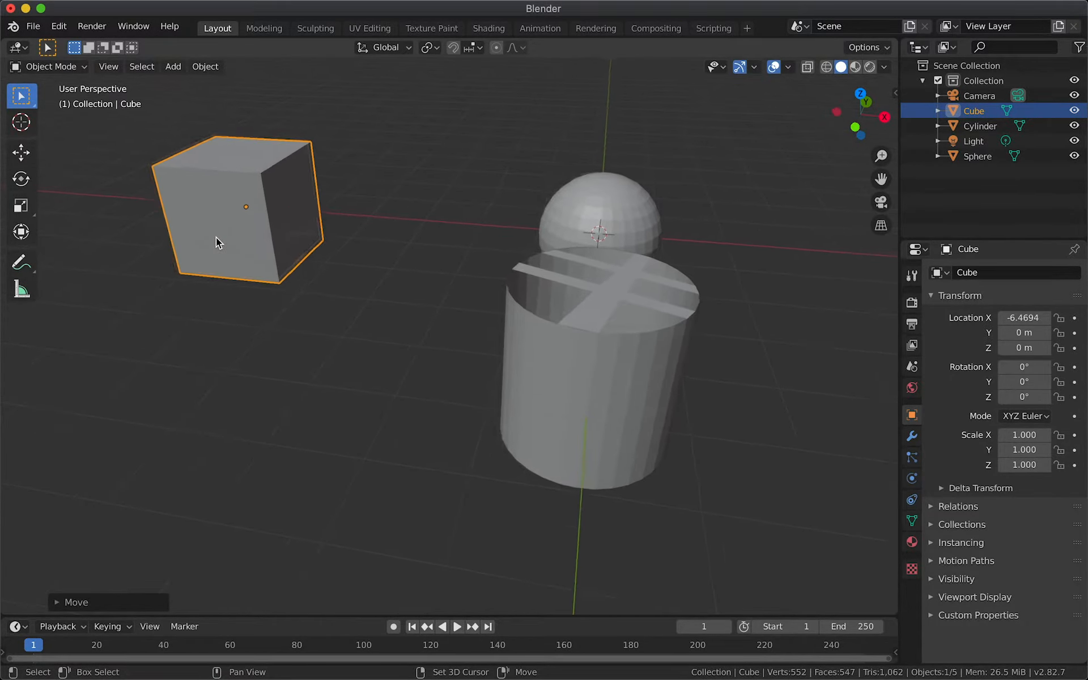
pyautogui.keyDown('shift'); pyautogui.hscroll(-4, 216, 237); pyautogui.keyUp('shift')
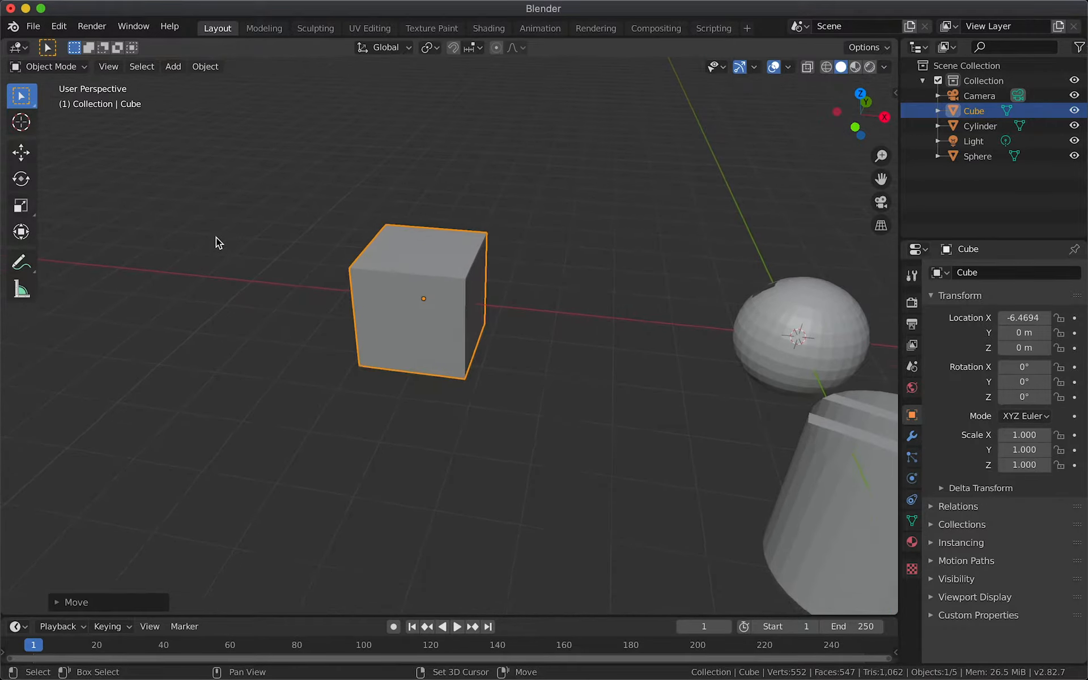
# Step: In Edit Mode with face selection, subdivide the cube's front face once into four quarters
pyautogui.press('Tab')
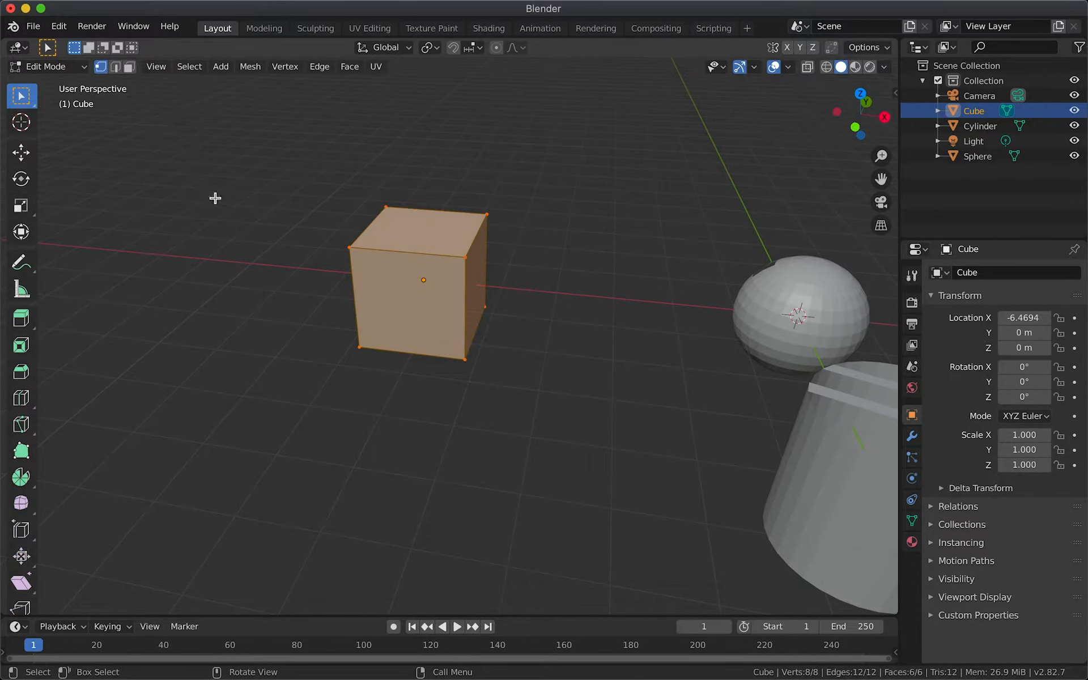
pyautogui.click(130, 69)
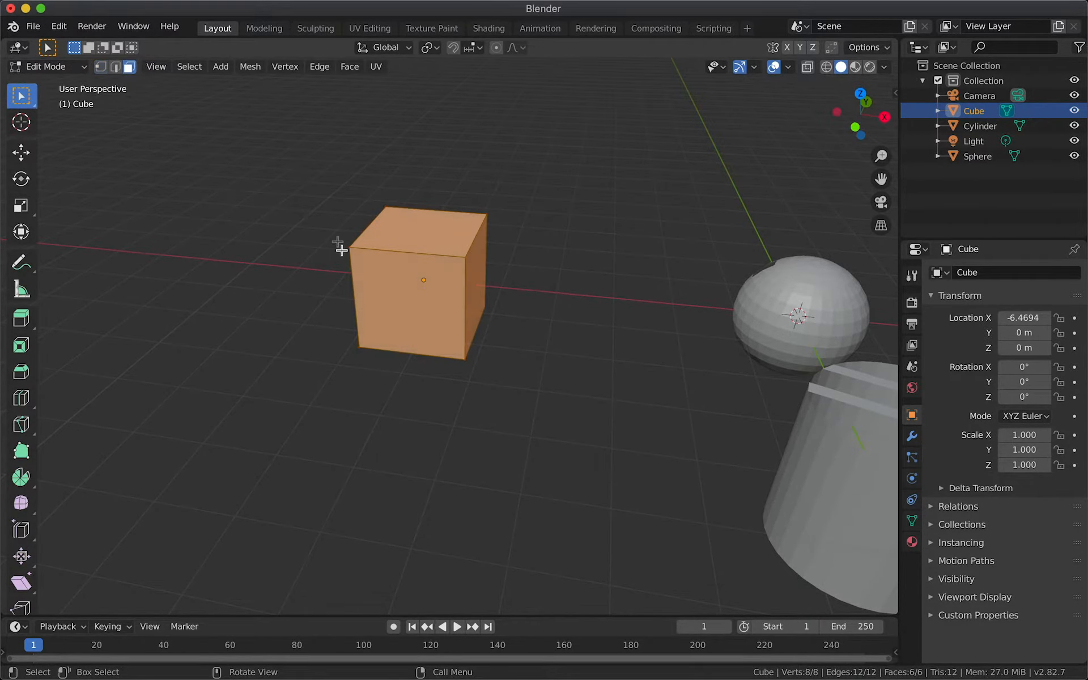
pyautogui.click(546, 241)
pyautogui.click(400, 326)
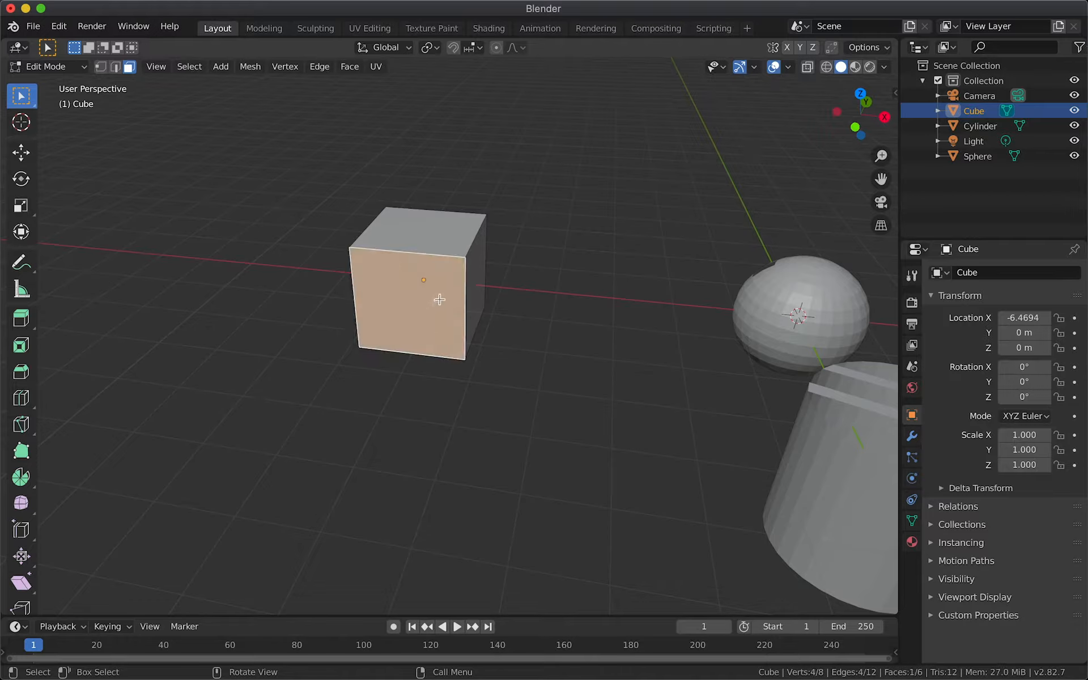
pyautogui.click(320, 69)
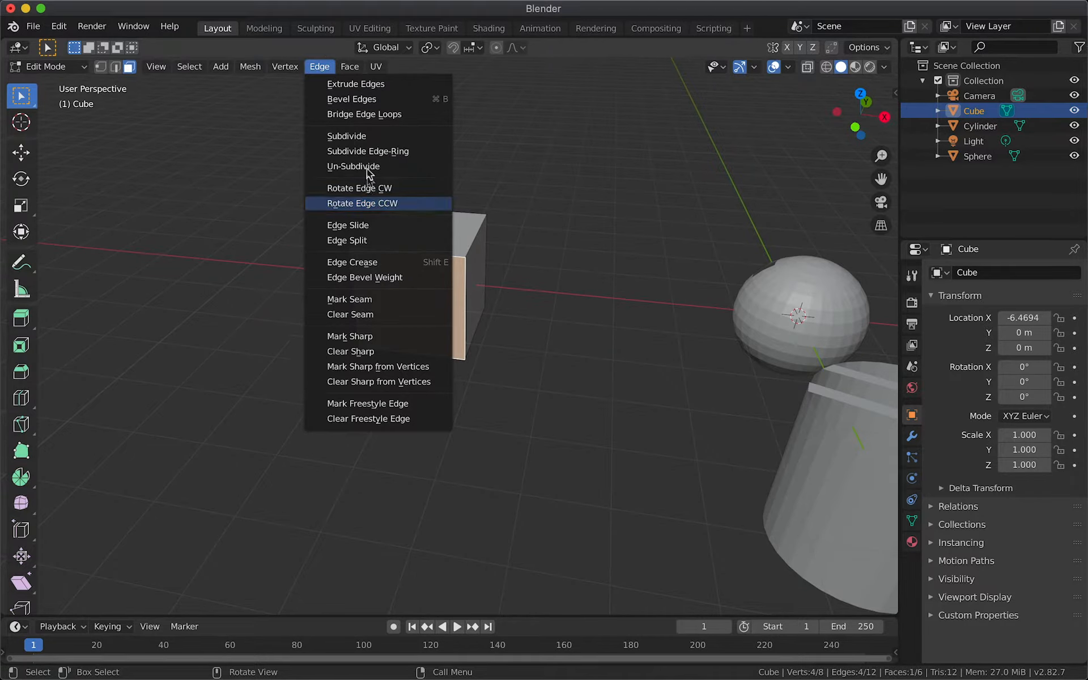
pyautogui.click(359, 142)
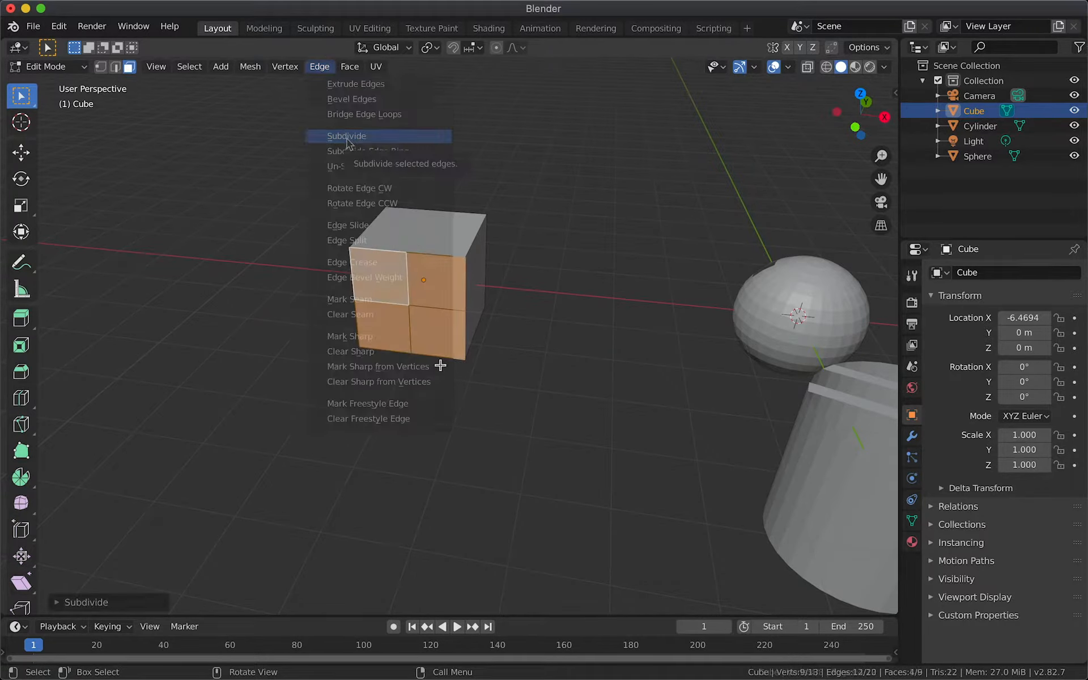
# Step: Examine the quarter faces of the cube's subdivided side by selecting them individually and viewing the cube from several angles
pyautogui.click(437, 280)
pyautogui.click(434, 329)
pyautogui.click(400, 276)
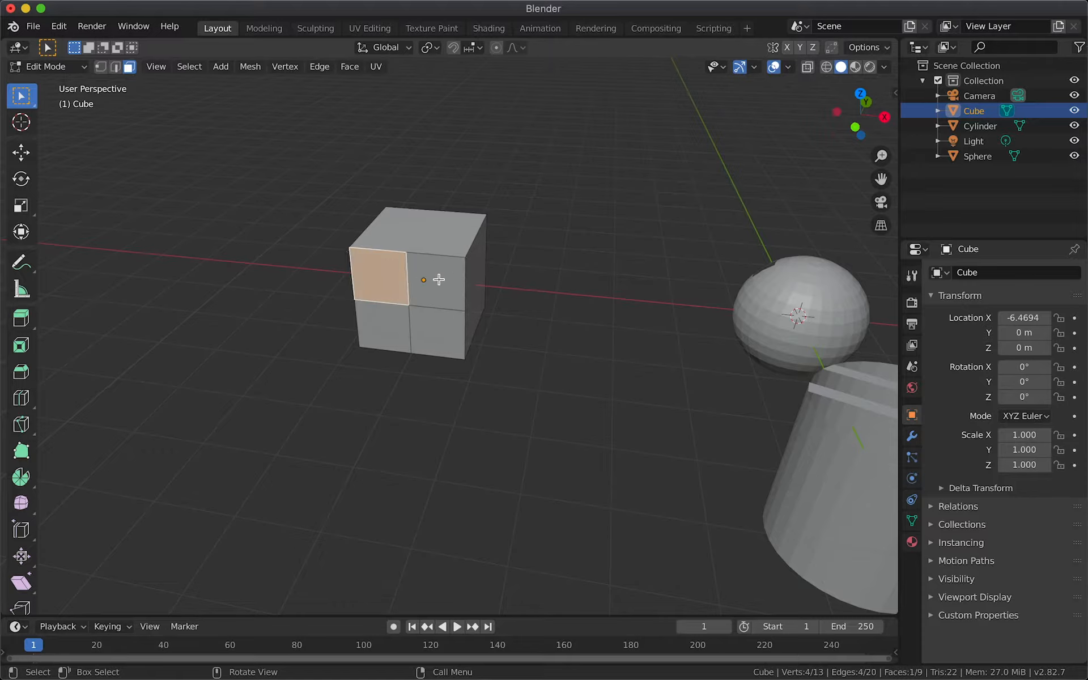
pyautogui.click(437, 278)
pyautogui.click(425, 333)
pyautogui.click(382, 269)
pyautogui.click(435, 280)
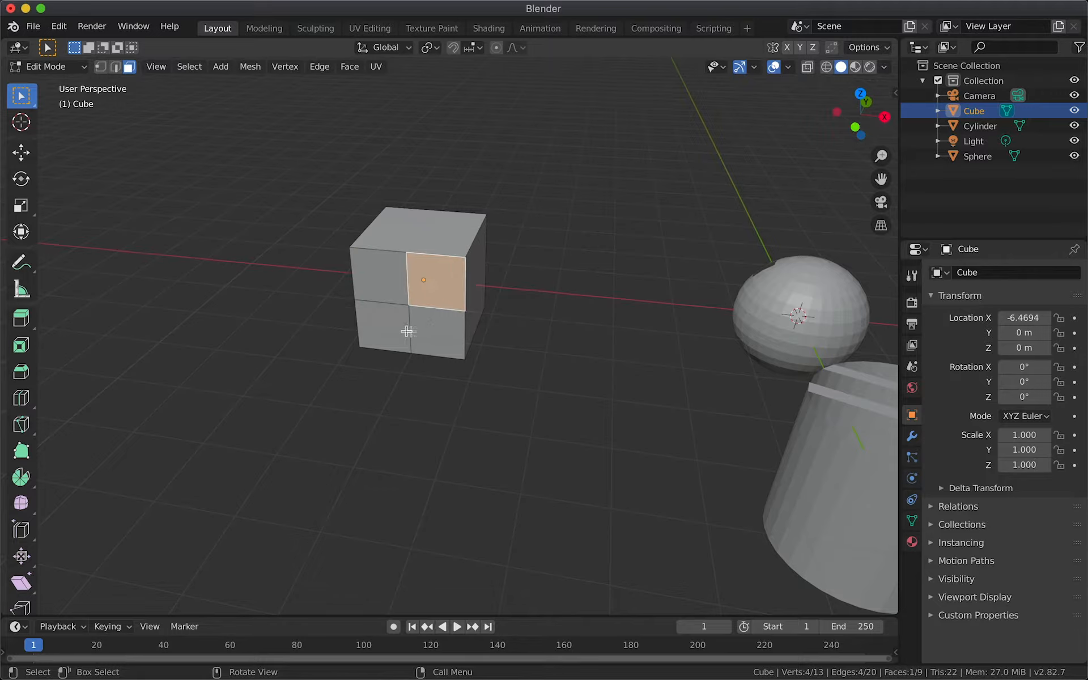
pyautogui.click(396, 274)
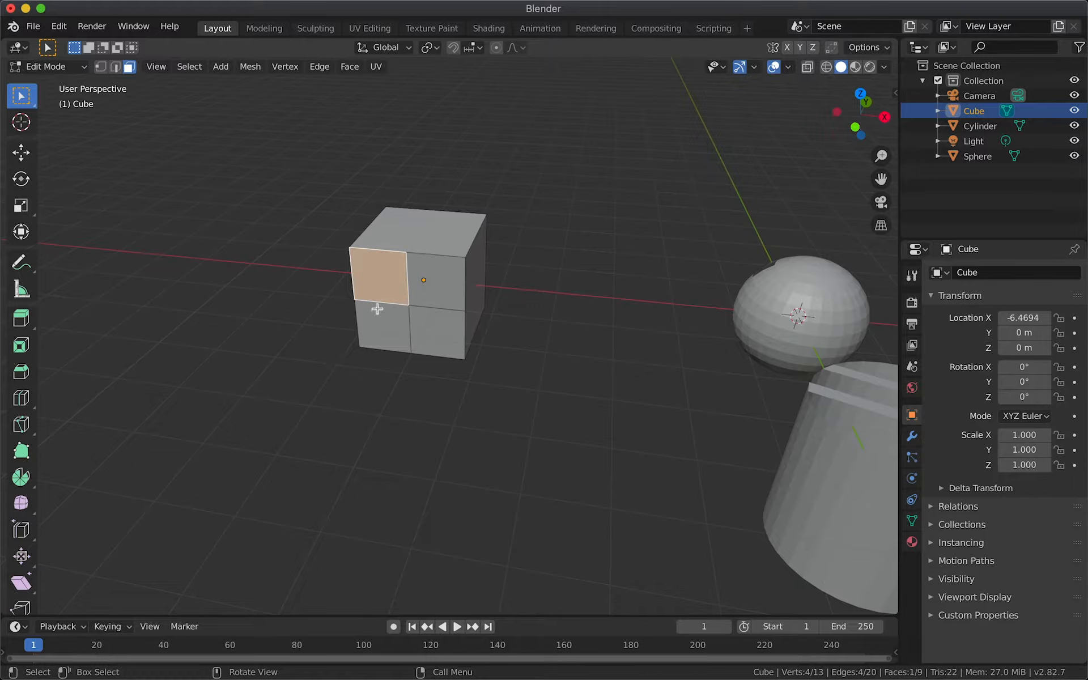
pyautogui.click(433, 286)
pyautogui.click(433, 331)
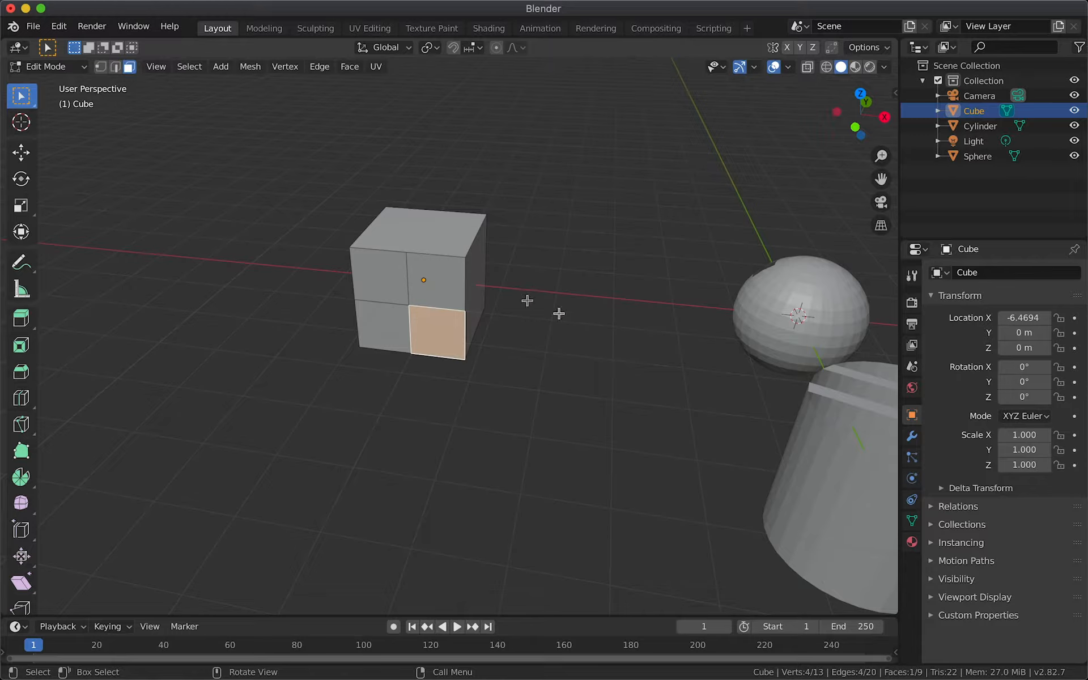
pyautogui.hscroll(5, 745, 340)
pyautogui.hscroll(-10, 743, 341)
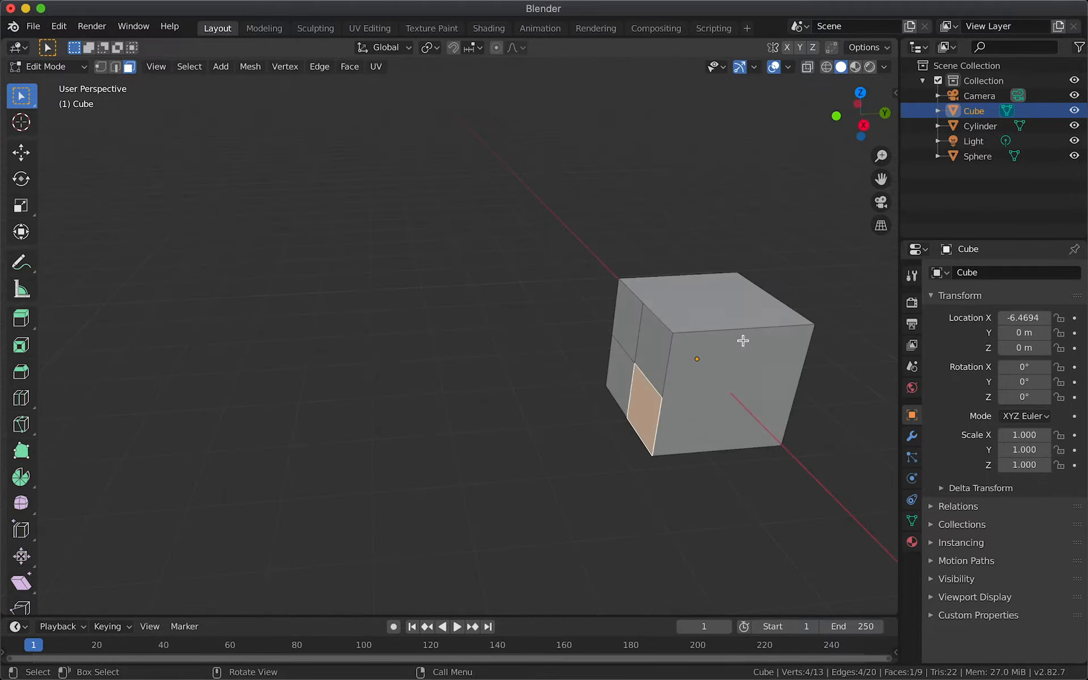
pyautogui.hscroll(-10, 744, 340)
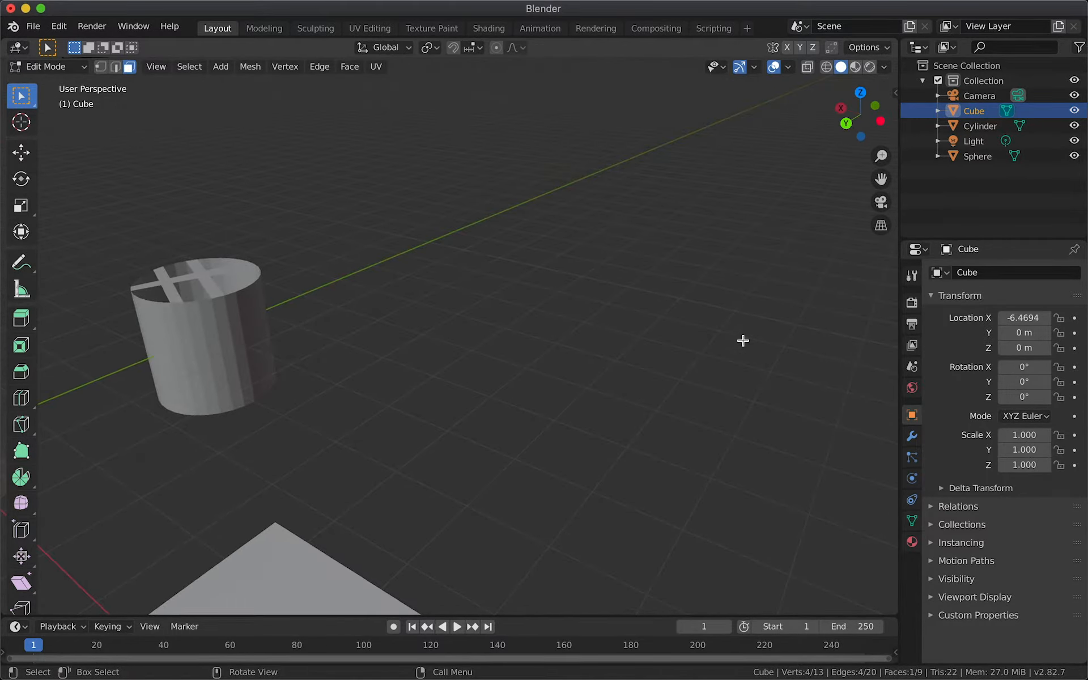
pyautogui.scroll(3, 255, 383)
pyautogui.hscroll(-10, 255, 383)
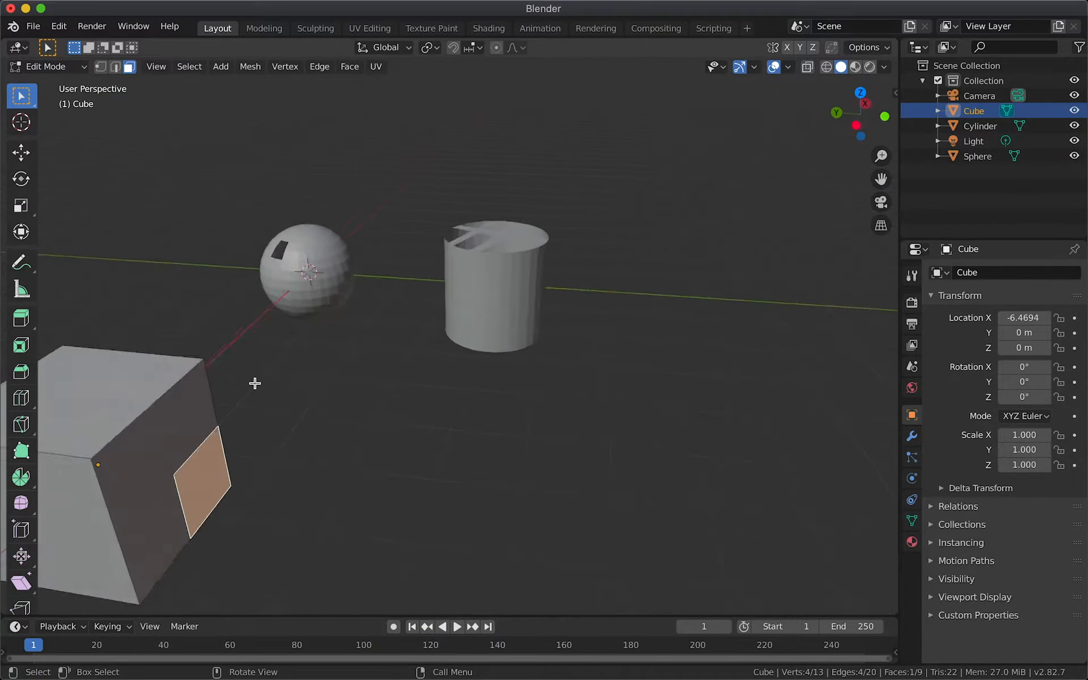
pyautogui.hscroll(-5, 255, 383)
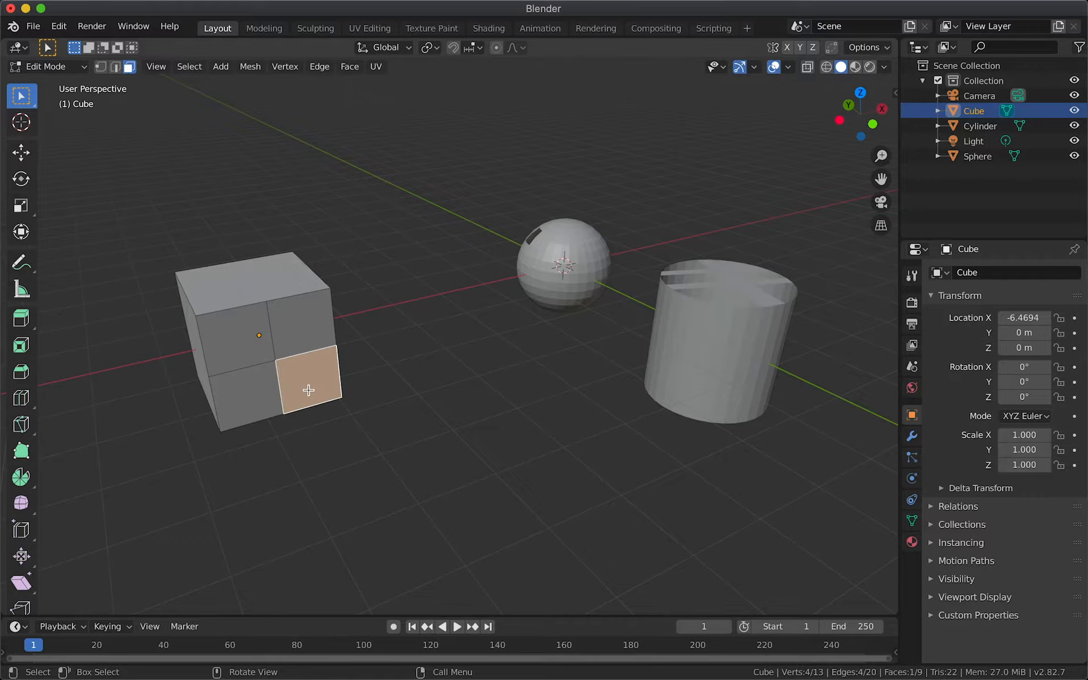
# Step: Extrude the upper-right quarter of the cube's subdivided front outward along its normal by about 2 m
pyautogui.click(298, 318)
pyautogui.hscroll(-10, 295, 333)
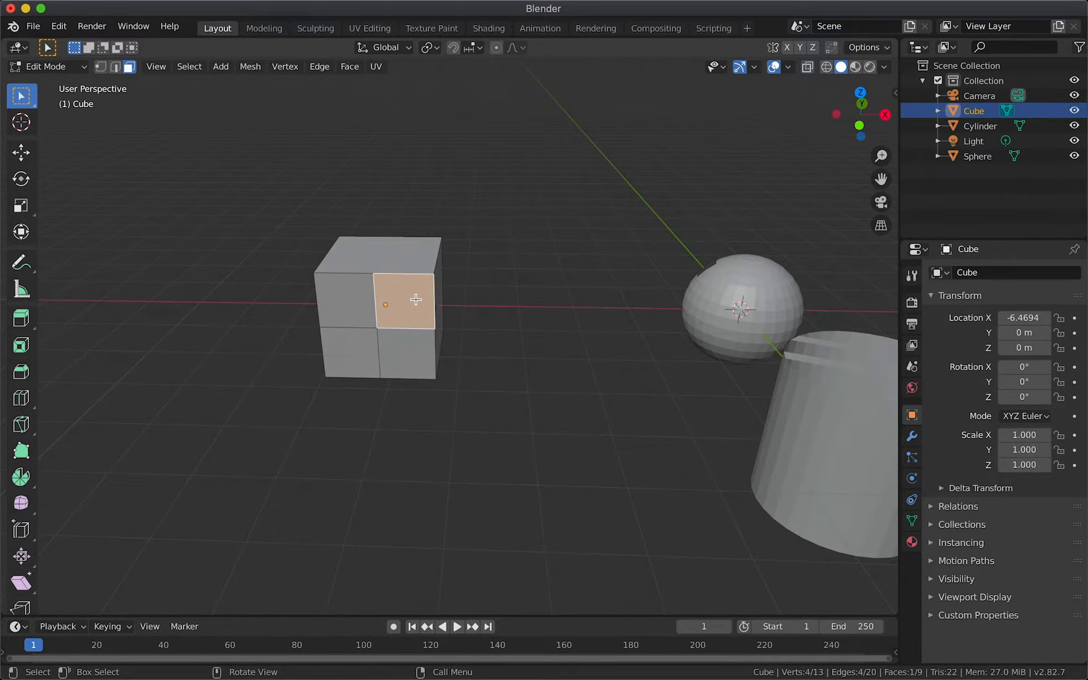
pyautogui.press('e')
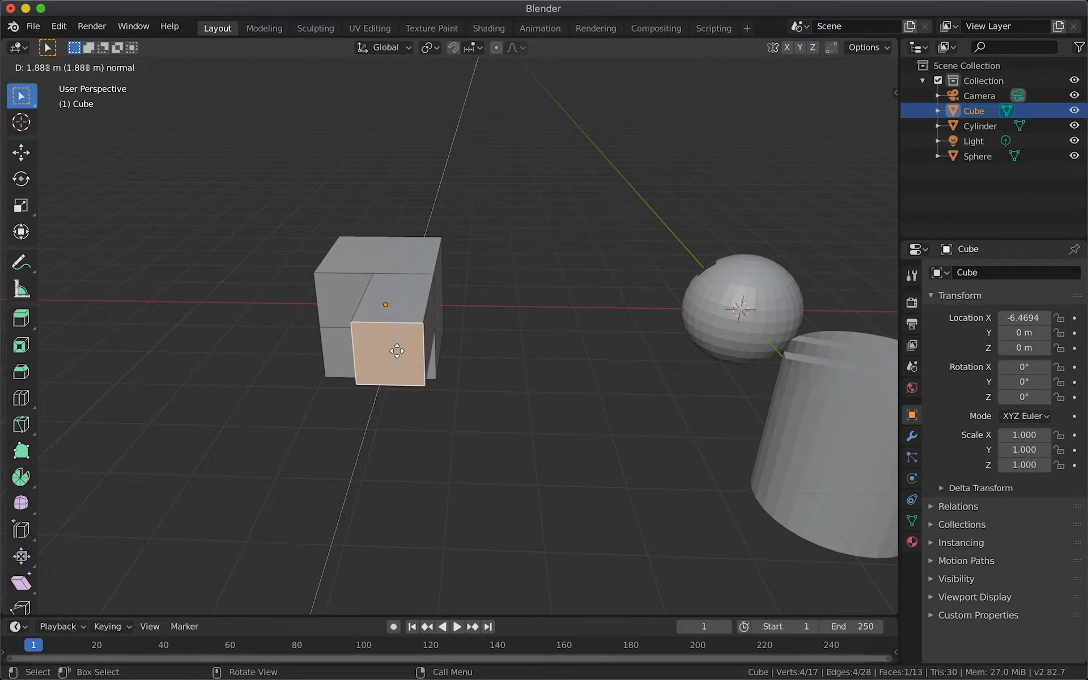
pyautogui.click(389, 356)
# Step: Extrude the lower-left quarter of the cube's subdivided front outward along its normal by about 2.5 m
pyautogui.hscroll(-10, 389, 357)
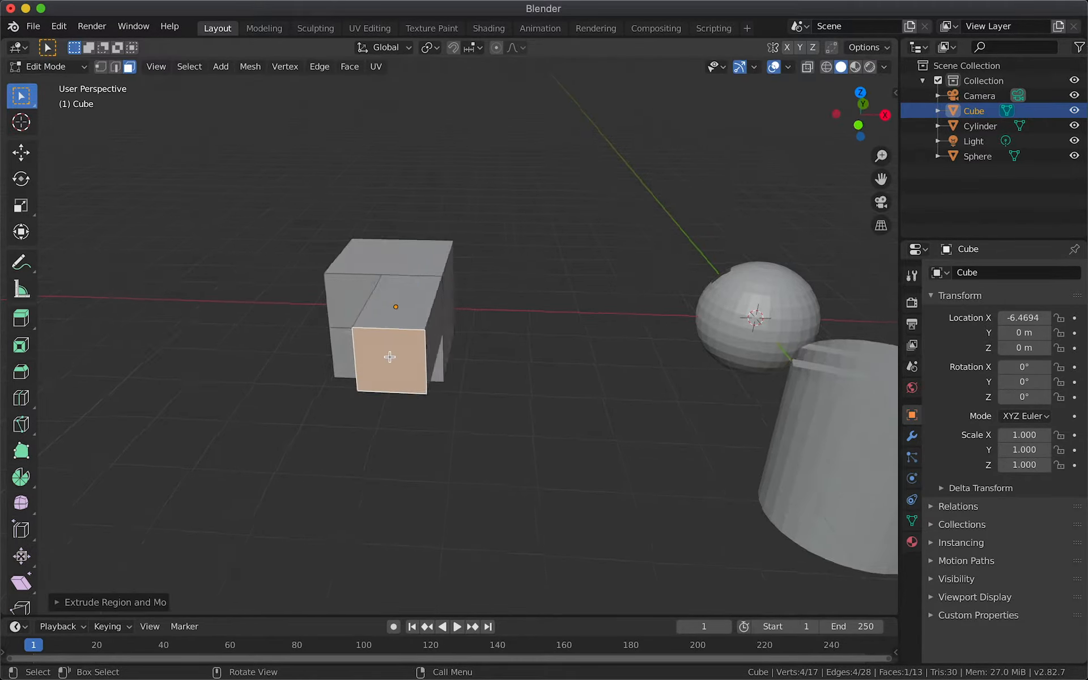
pyautogui.hscroll(15, 389, 356)
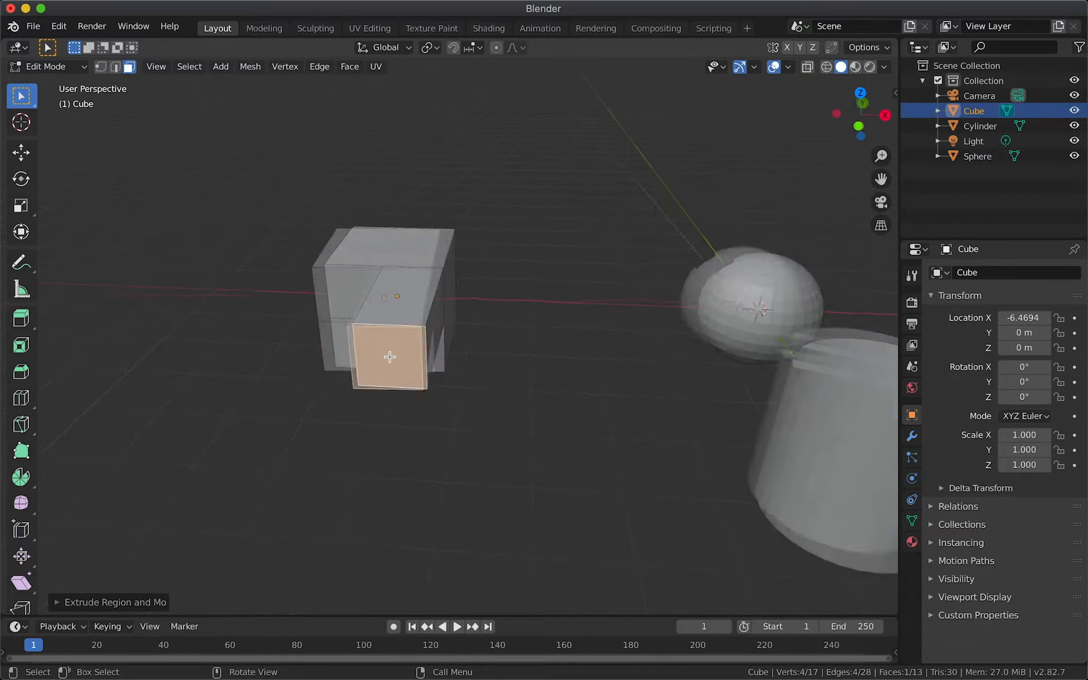
pyautogui.click(197, 437)
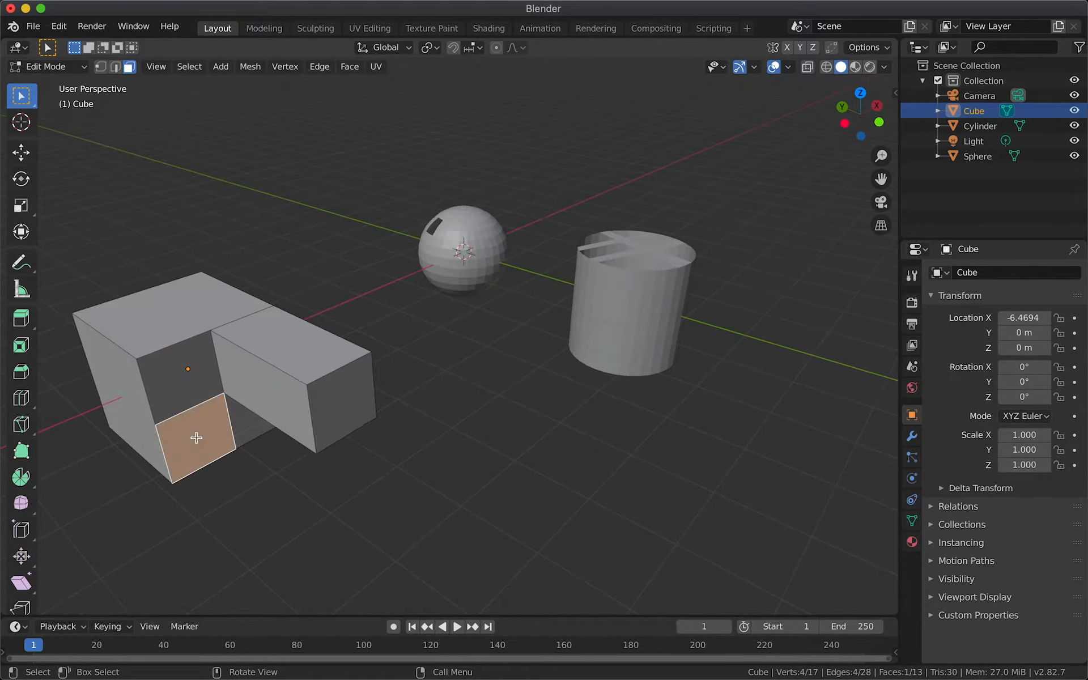
pyautogui.press('e')
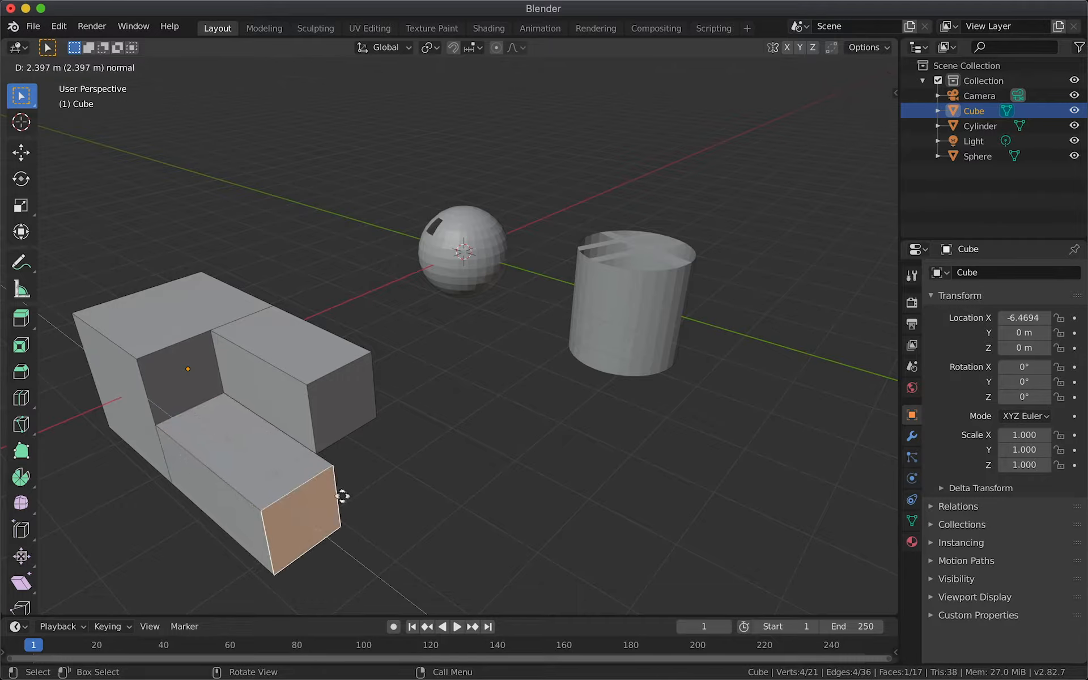
pyautogui.click(346, 502)
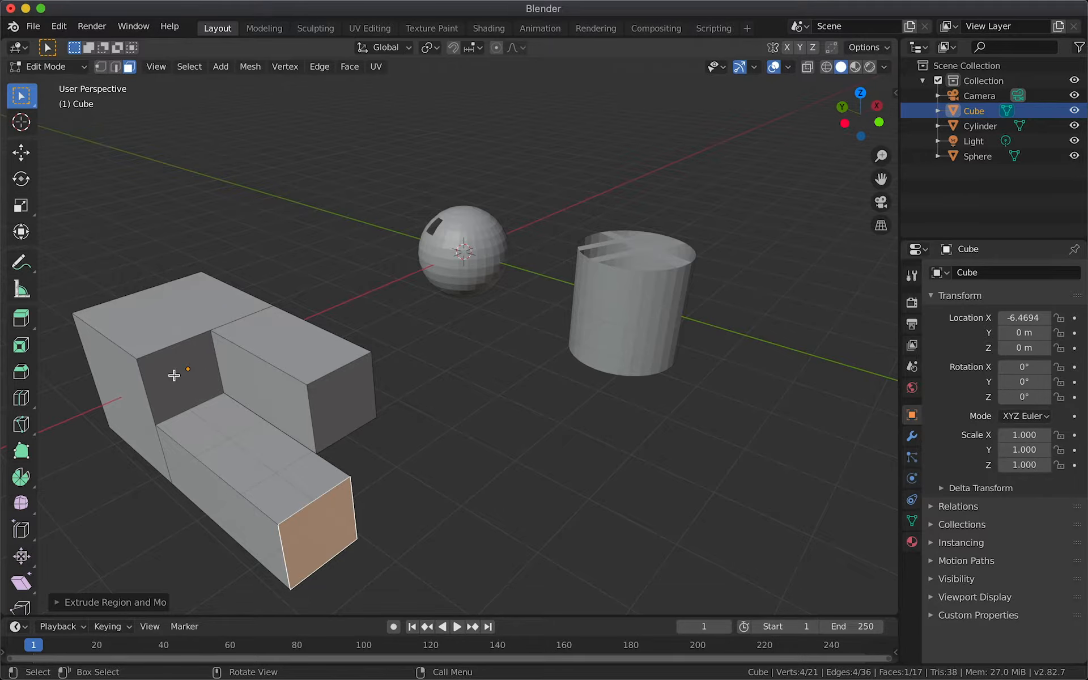
# Step: Extrude the upper-left quarter of the cube's subdivided front outward along its normal by exactly 3 m
pyautogui.moveTo(173, 373); pyautogui.dragTo(174, 375, button='middle')
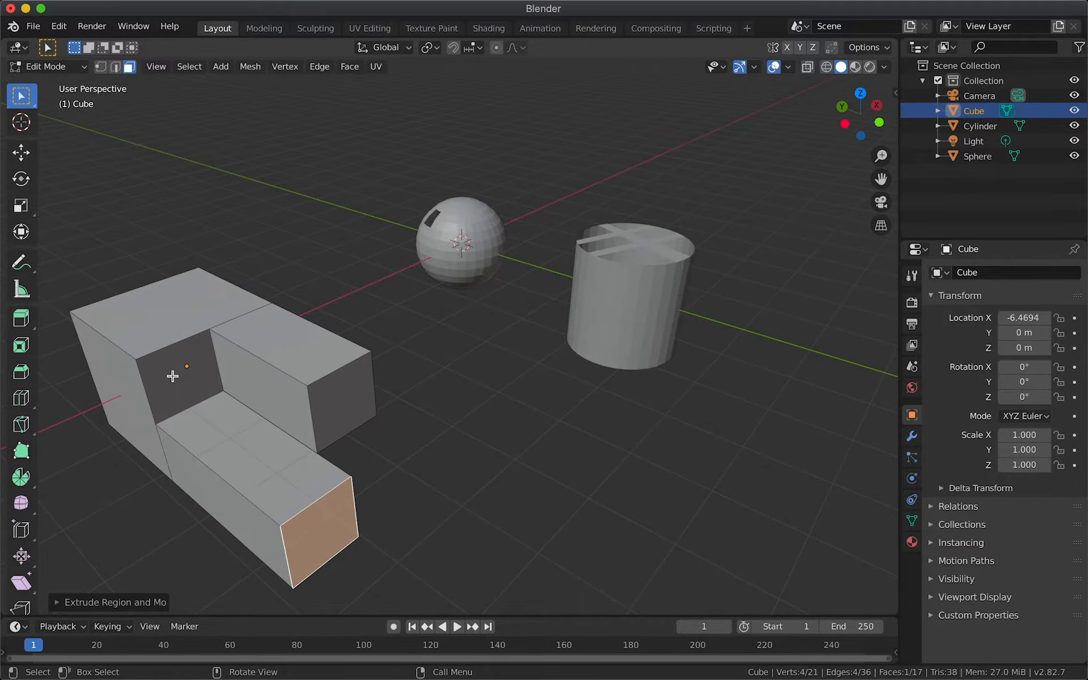
pyautogui.click(171, 377)
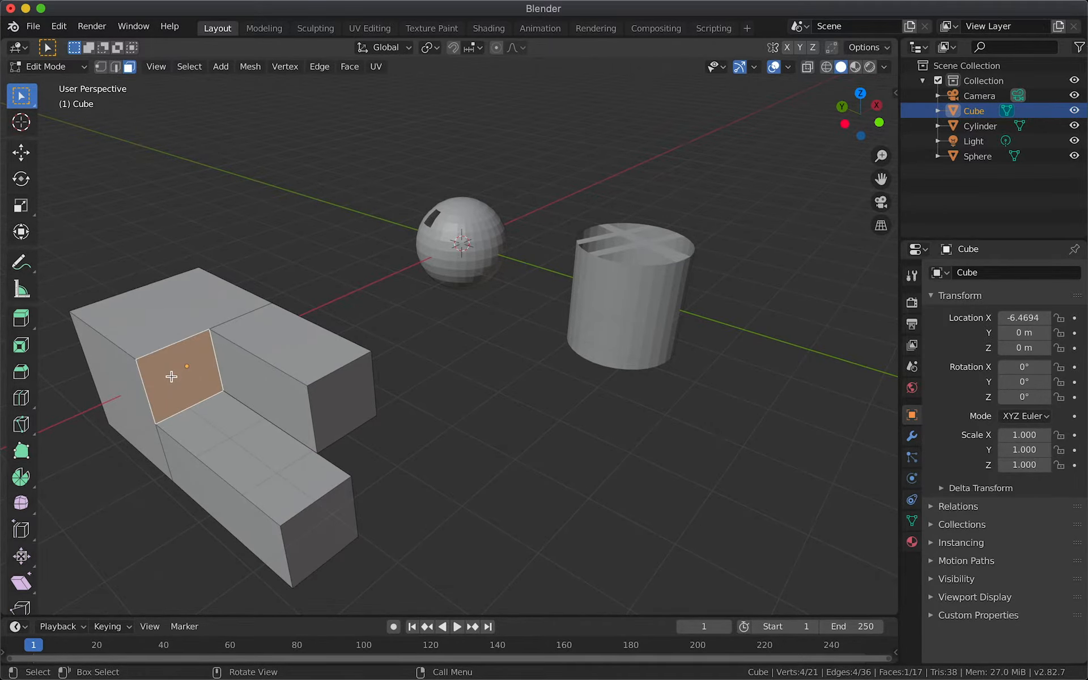
pyautogui.press('e')
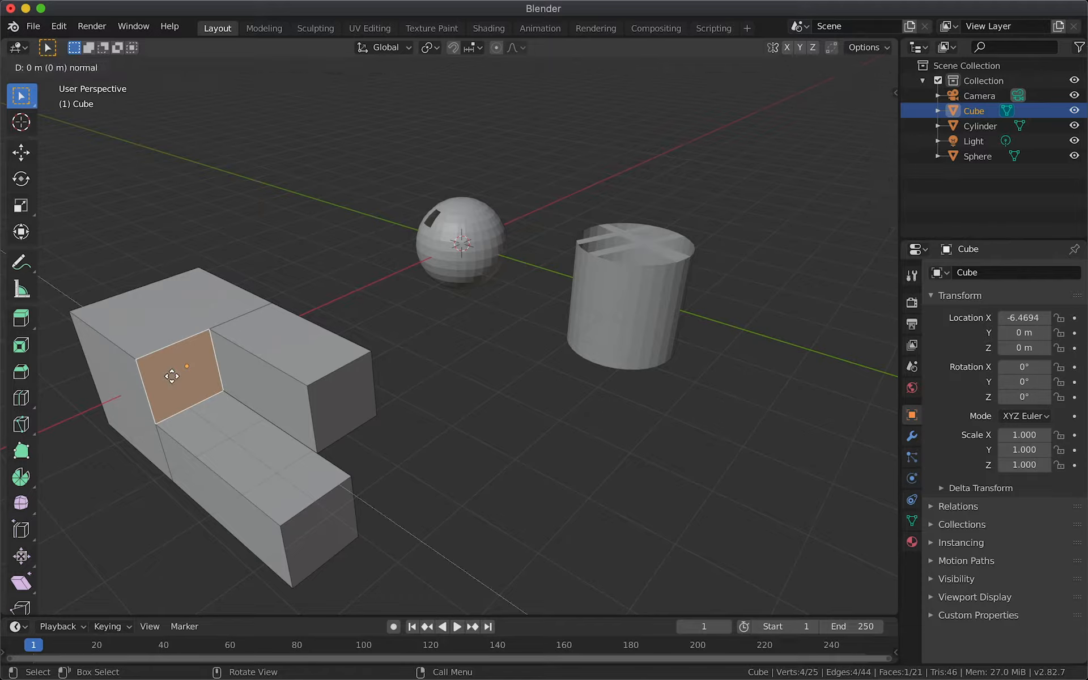
pyautogui.write('3')
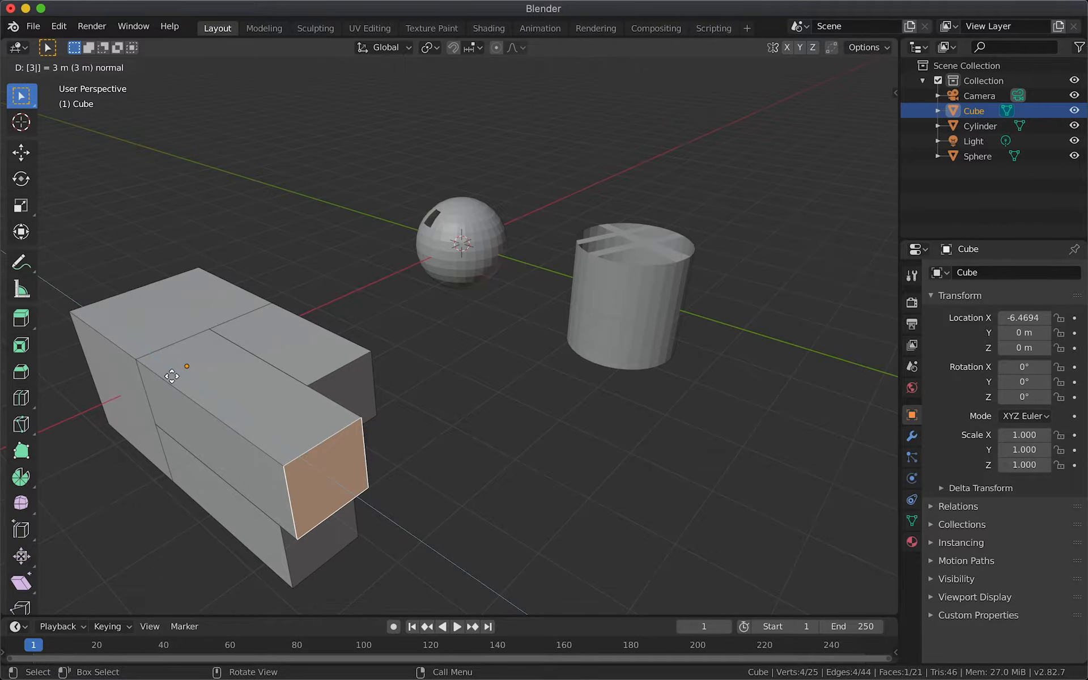
pyautogui.press('Return')
# Step: Extrude the front end face of the cube's raised upper block outward along its normal
pyautogui.click(296, 382)
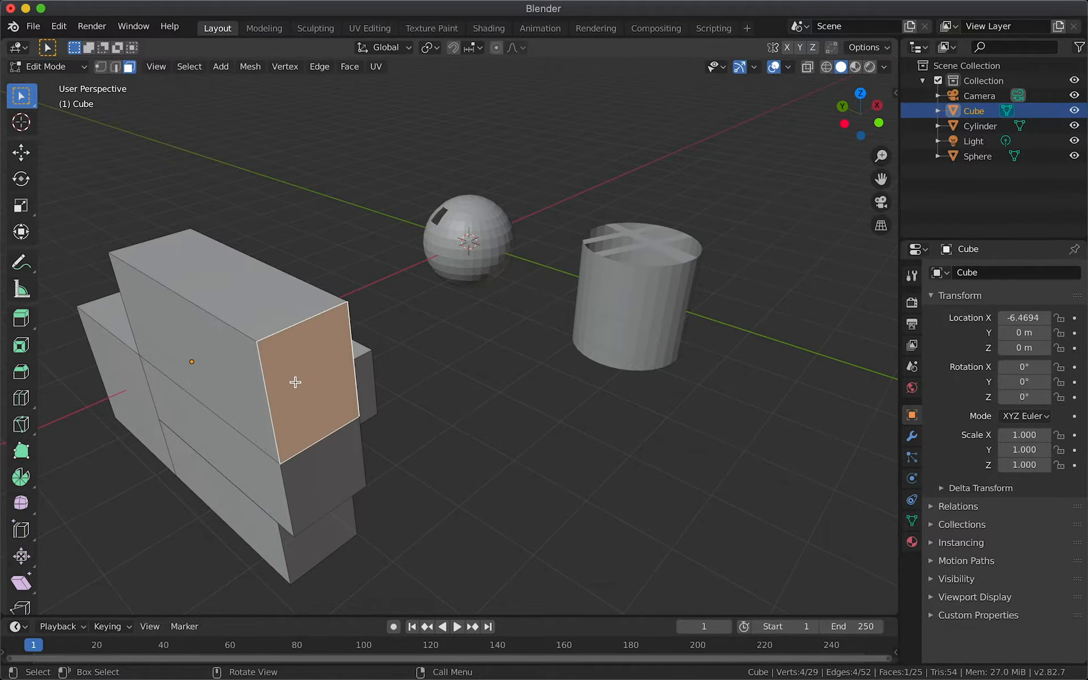
pyautogui.press('e')
pyautogui.click(310, 472)
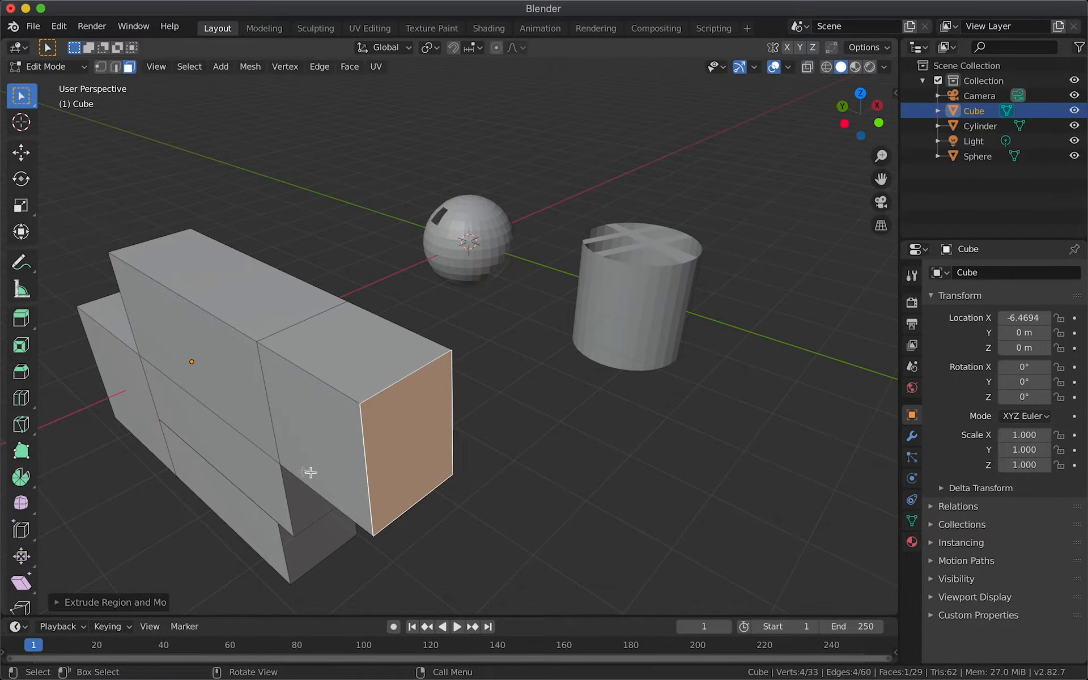
# Step: Extrude the long side face of the cube's raised upper block outward along its normal by about 0.9 m
pyautogui.click(208, 375)
pyautogui.press('e')
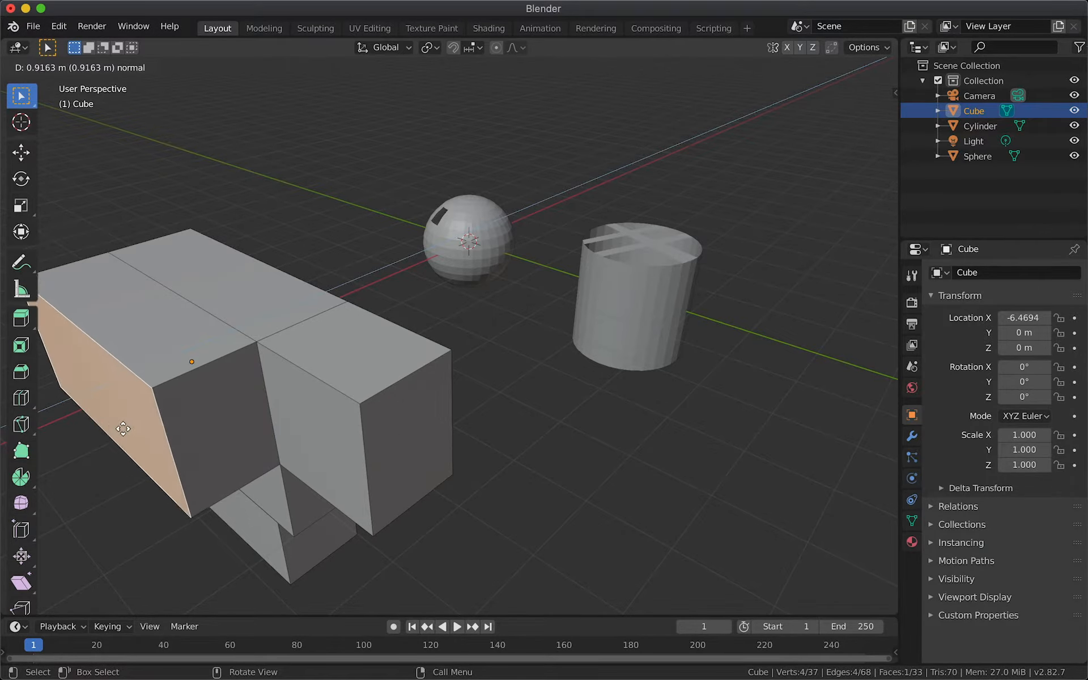
pyautogui.click(123, 429)
pyautogui.hscroll(-10, 367, 406)
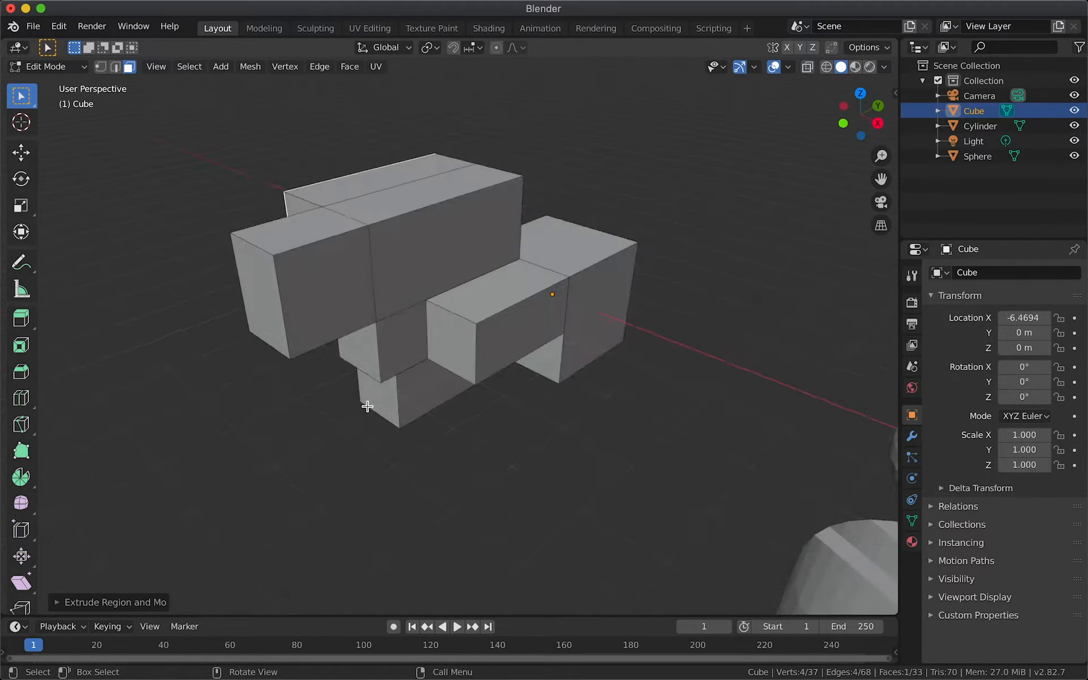
pyautogui.hscroll(-10, 367, 407)
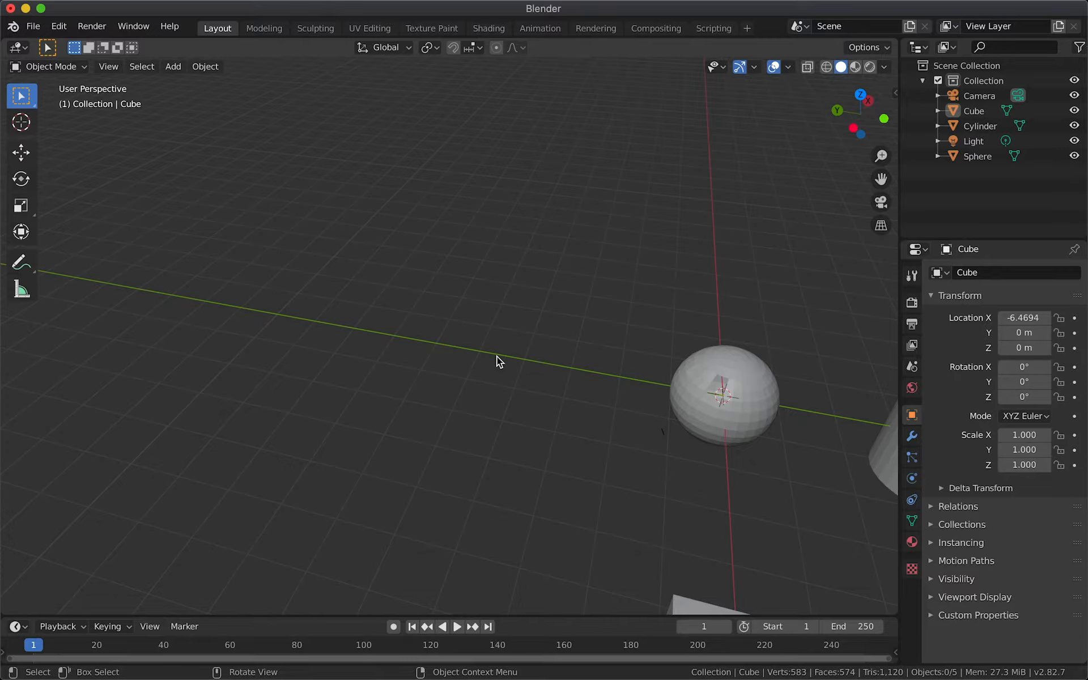
# Step: Add a mesh cylinder and move it along the global Y axis to about 5.5 m, clear of the sphere
pyautogui.hotkey('shift', 'a')
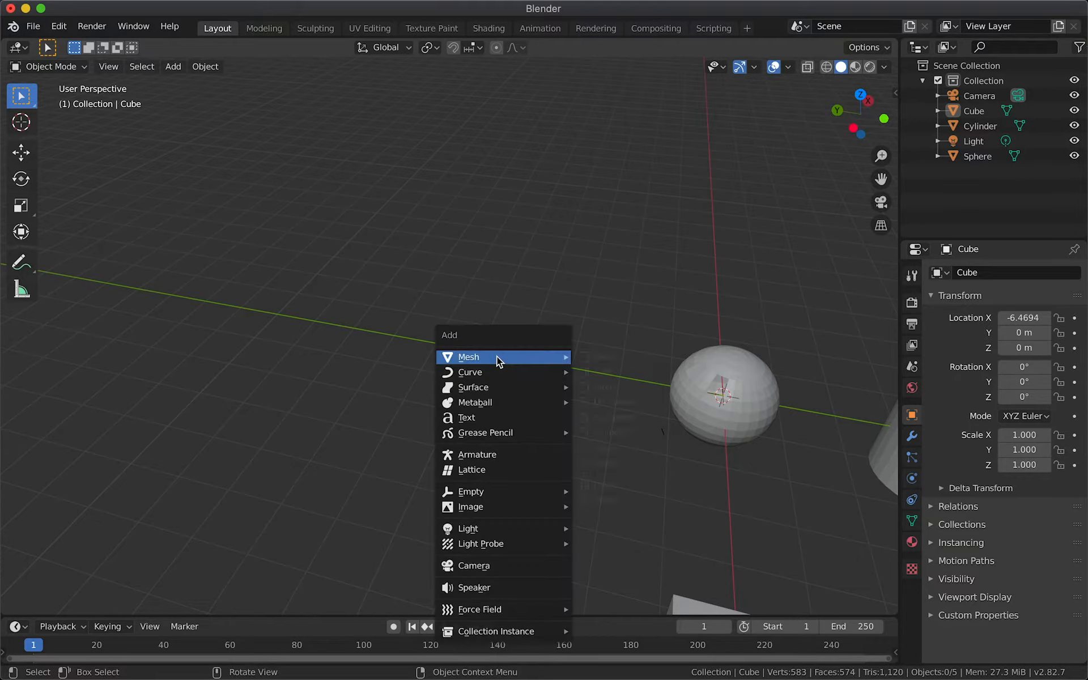
pyautogui.moveTo(496, 360)
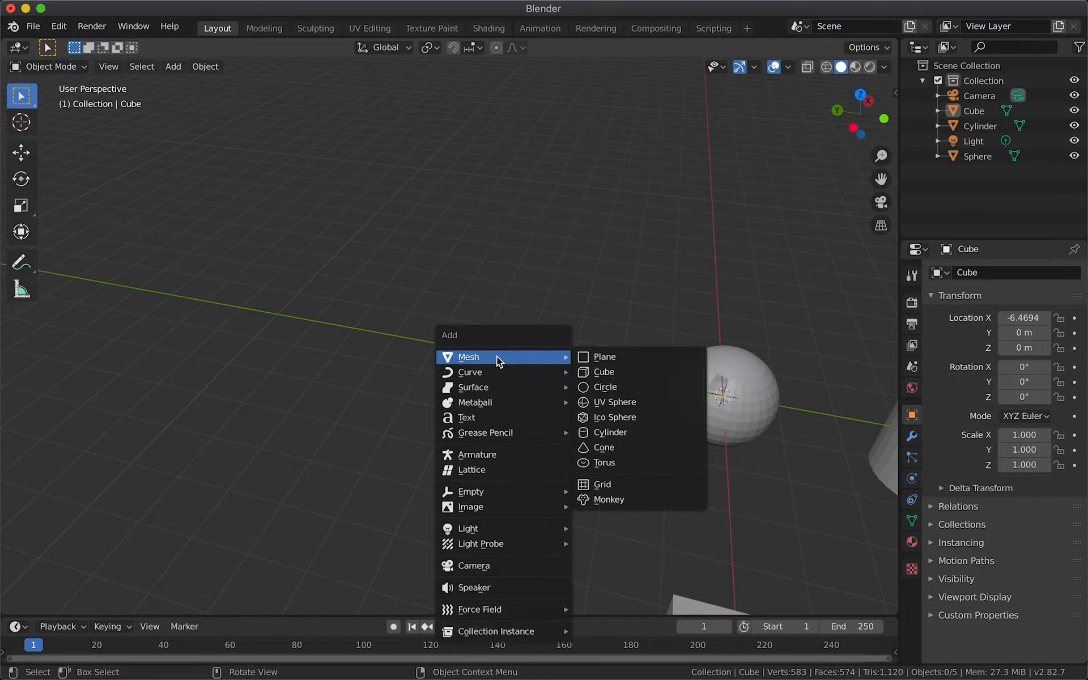
pyautogui.click(617, 434)
pyautogui.press('g')
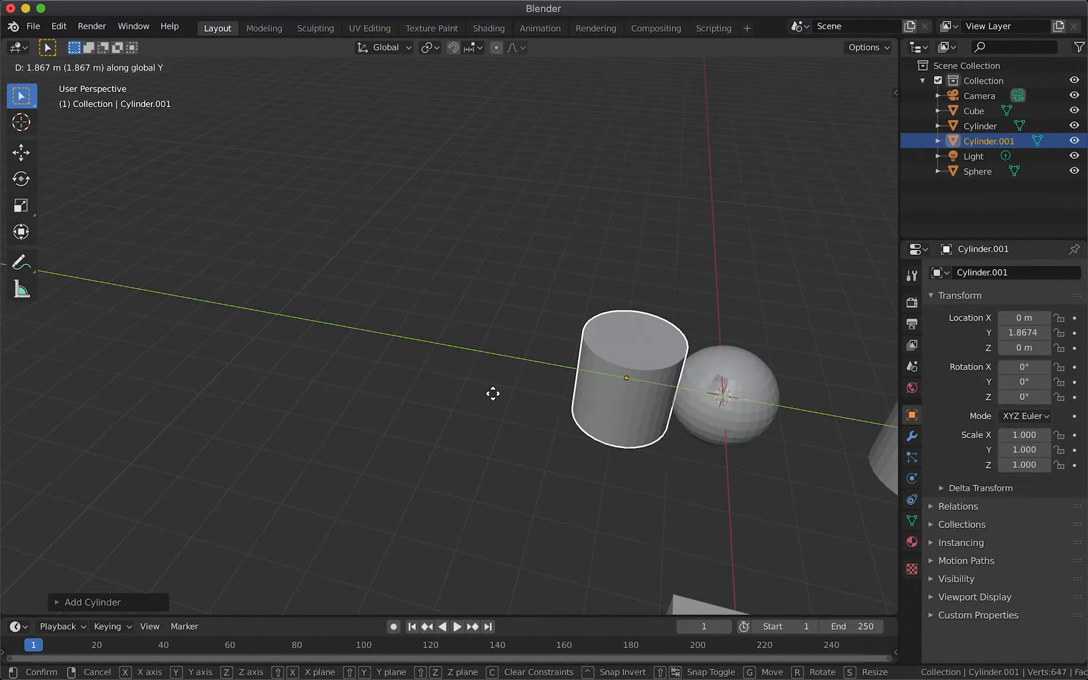
pyautogui.click(383, 369)
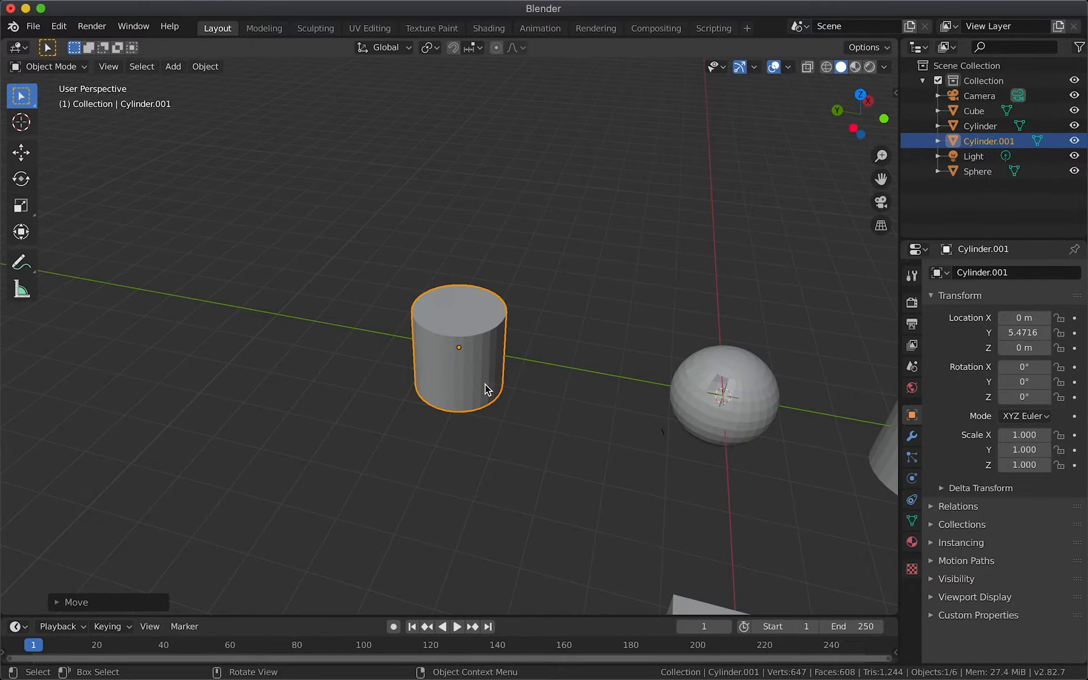
# Step: Enter Edit Mode on the new cylinder and extrude its bottom face a short distance downward along its normal
pyautogui.scroll(1, 485, 389)
pyautogui.scroll(1, 478, 373)
pyautogui.moveTo(478, 373); pyautogui.dragTo(418, 449, button='middle')
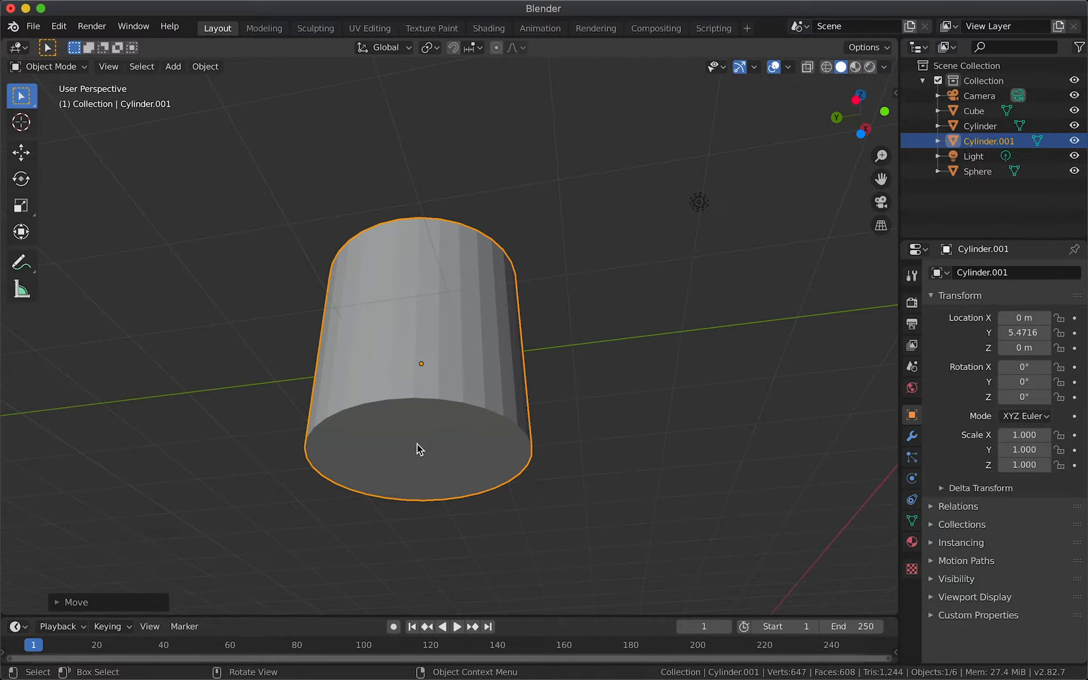
pyautogui.press('Tab')
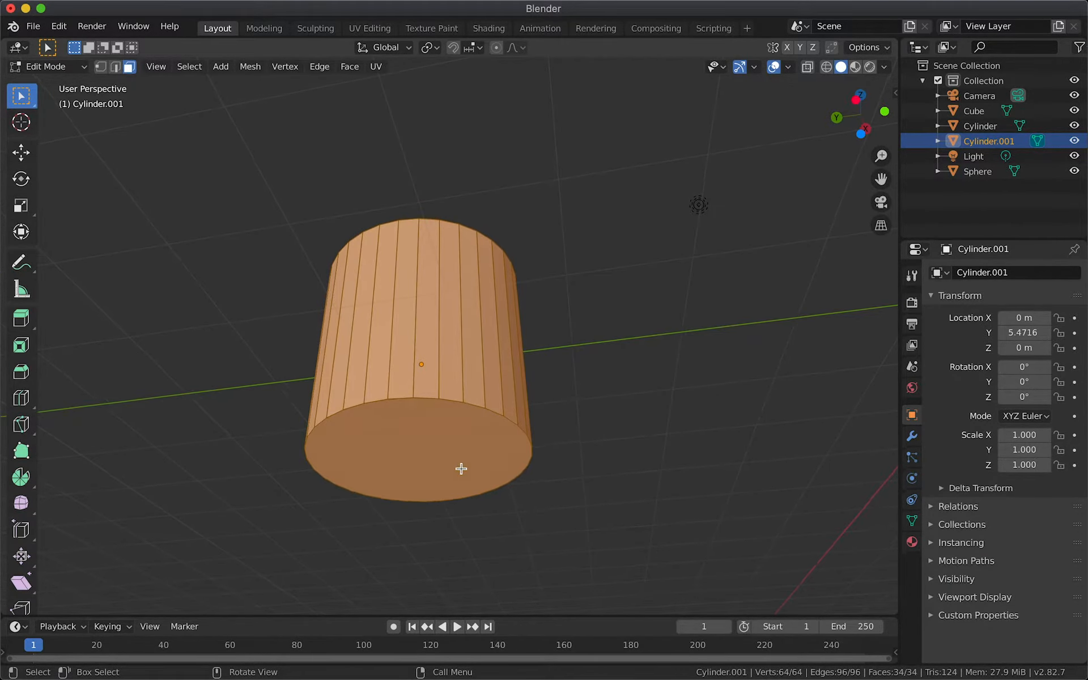
pyautogui.click(436, 452)
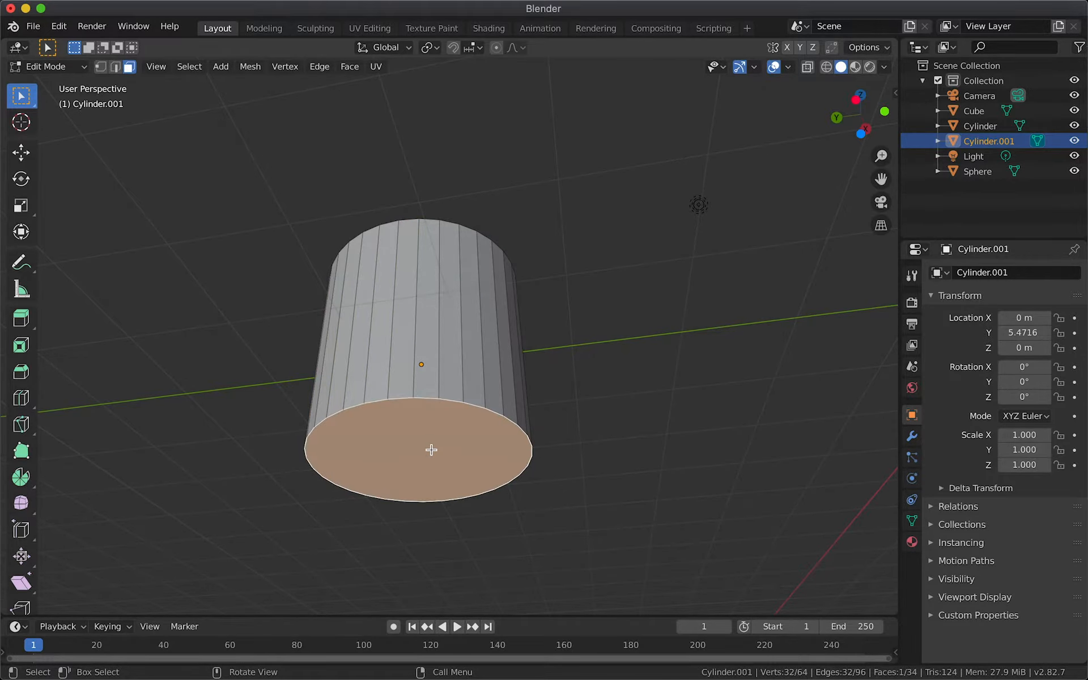
pyautogui.press('e')
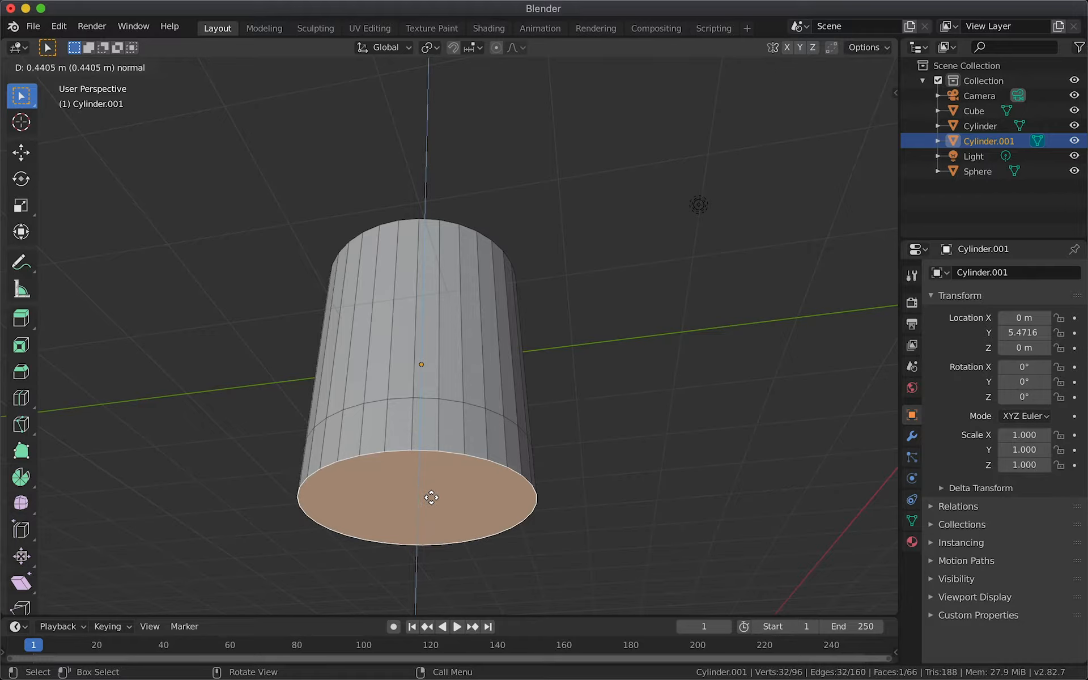
pyautogui.click(430, 516)
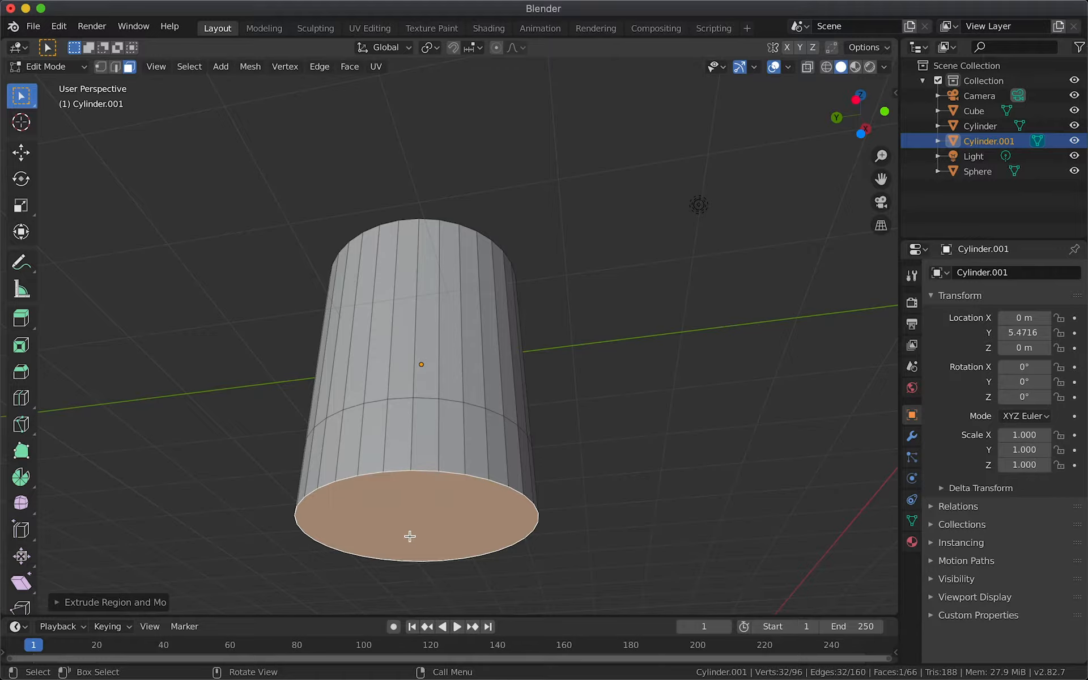
# Step: Scale the cylinder's extruded bottom face down to about three quarters and move it up along global Z by about 0.33 m
pyautogui.press('s')
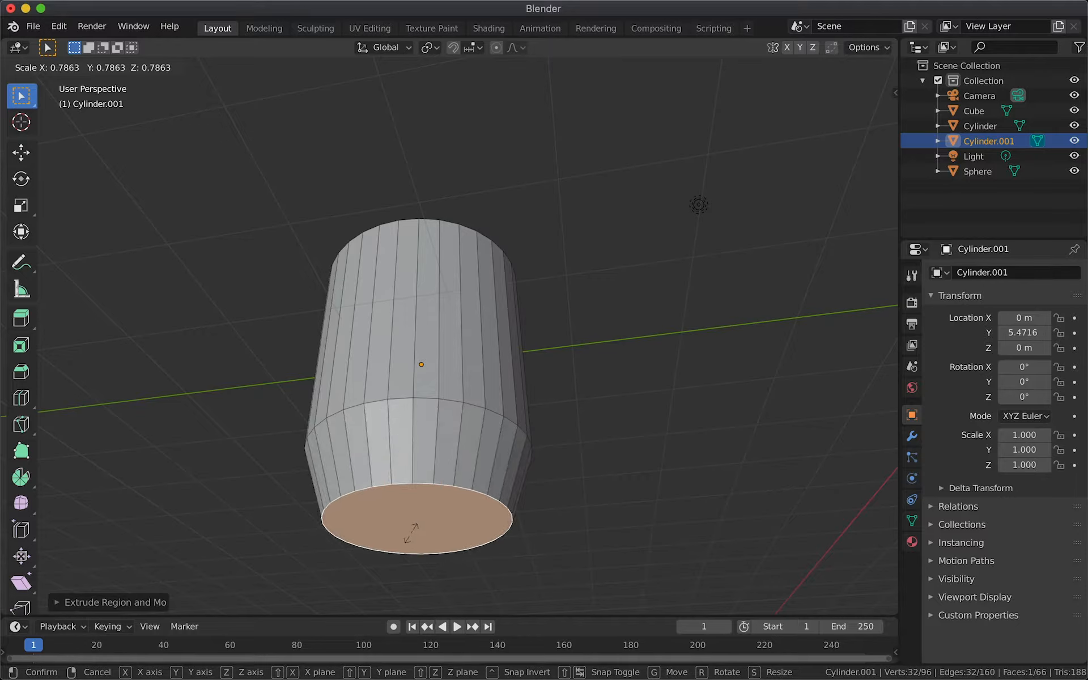
pyautogui.click(411, 533)
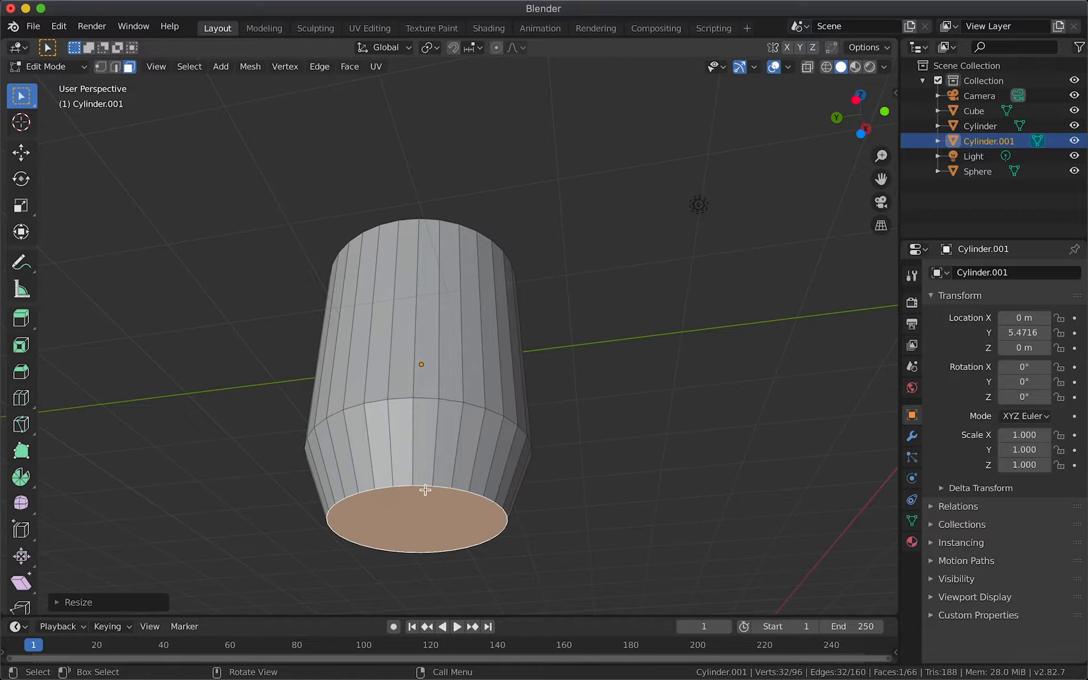
pyautogui.press('g')
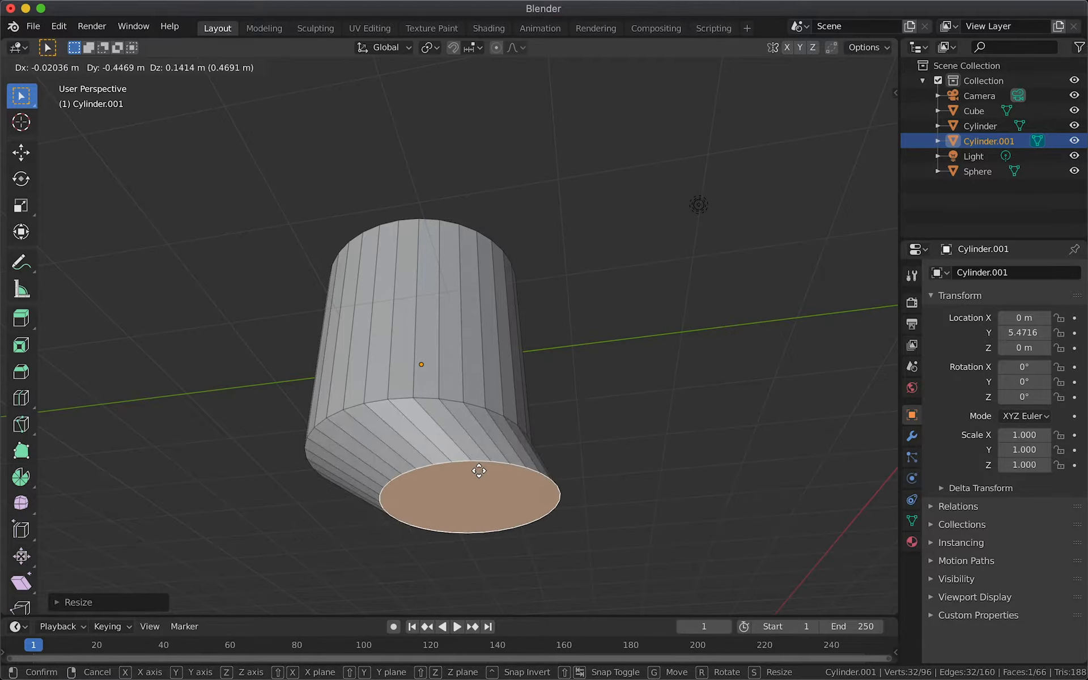
pyautogui.press('z')
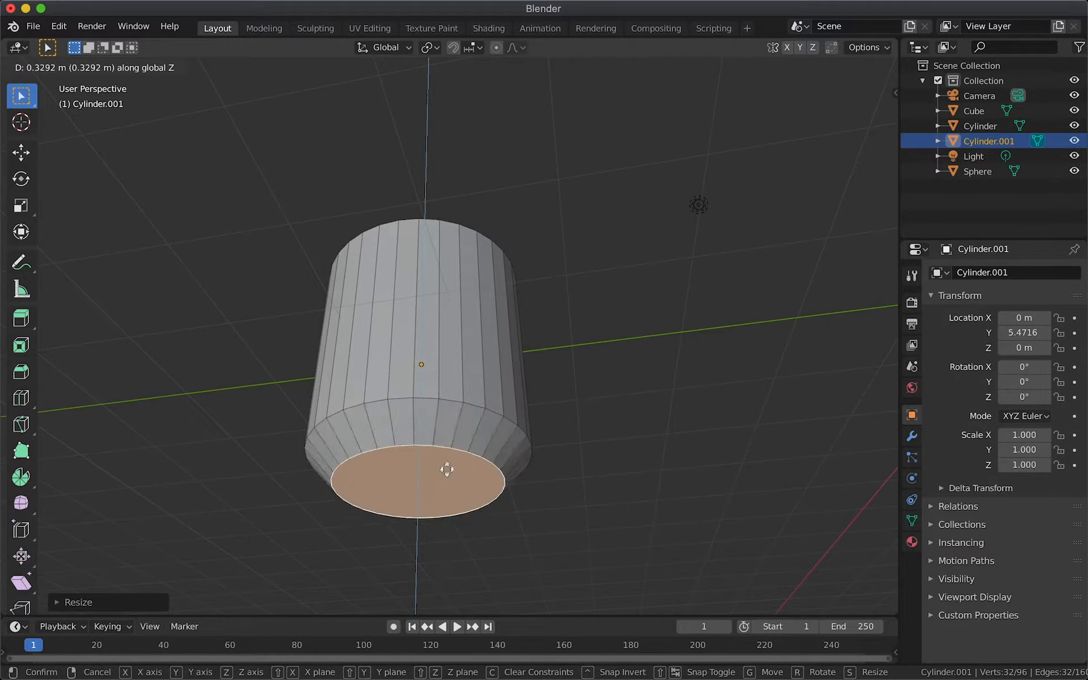
pyautogui.click(442, 456)
# Step: Extrude the cylinder's narrowed bottom face outward along its normal again and scale the new end face to about 0.66
pyautogui.scroll(5, 466, 472)
pyautogui.scroll(-5, 466, 472)
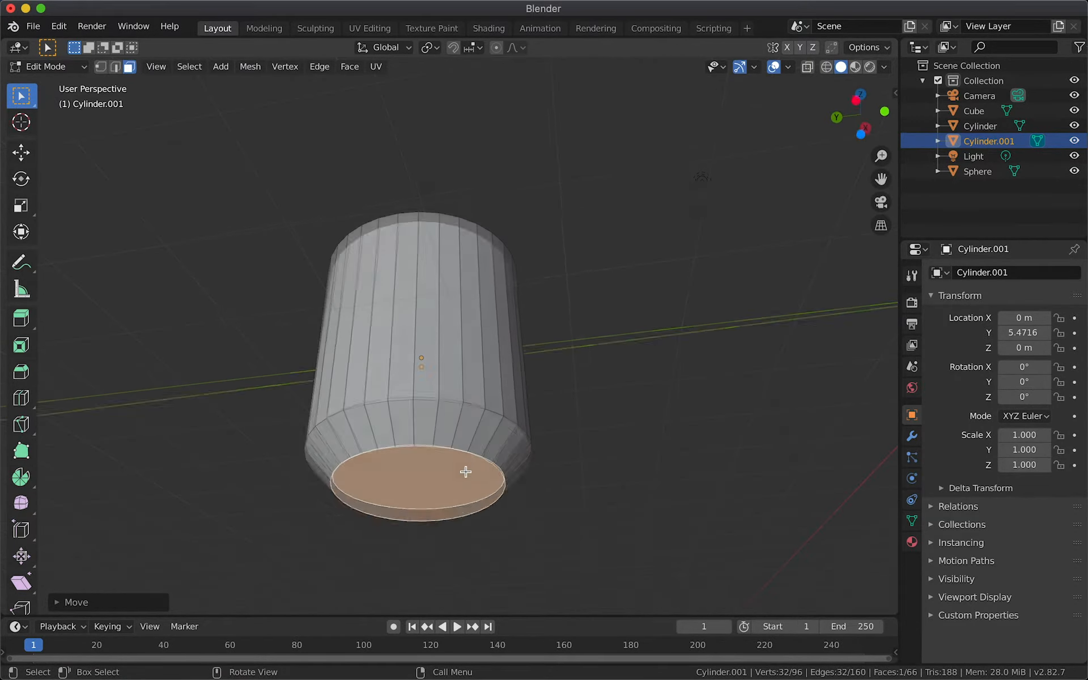
pyautogui.scroll(-5, 464, 469)
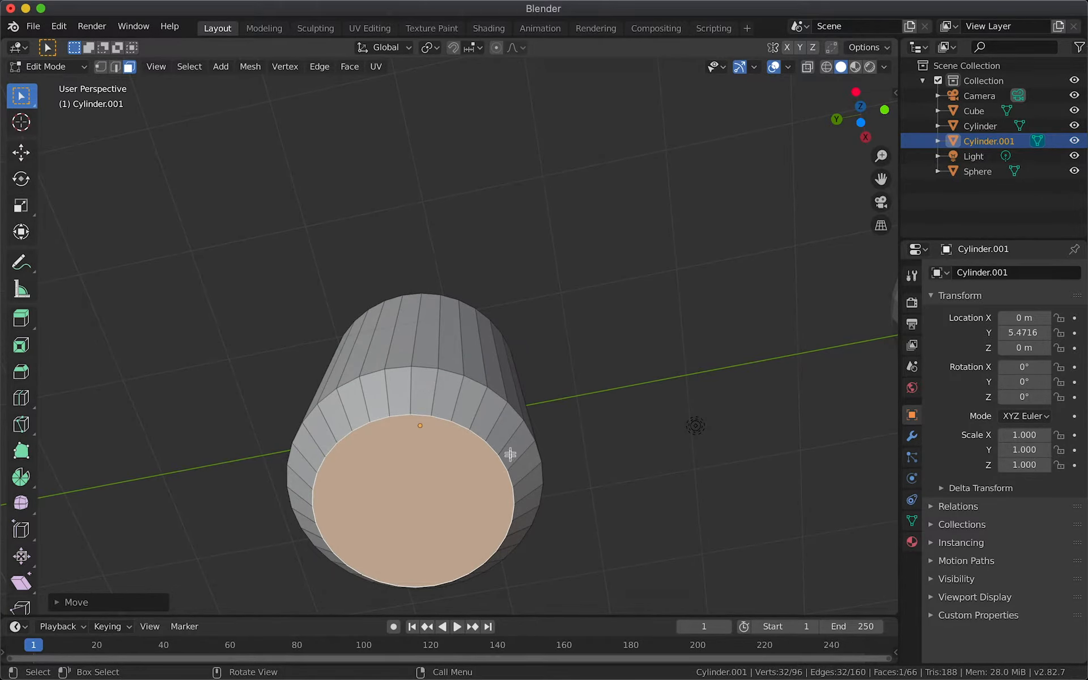
pyautogui.hscroll(-5, 481, 444)
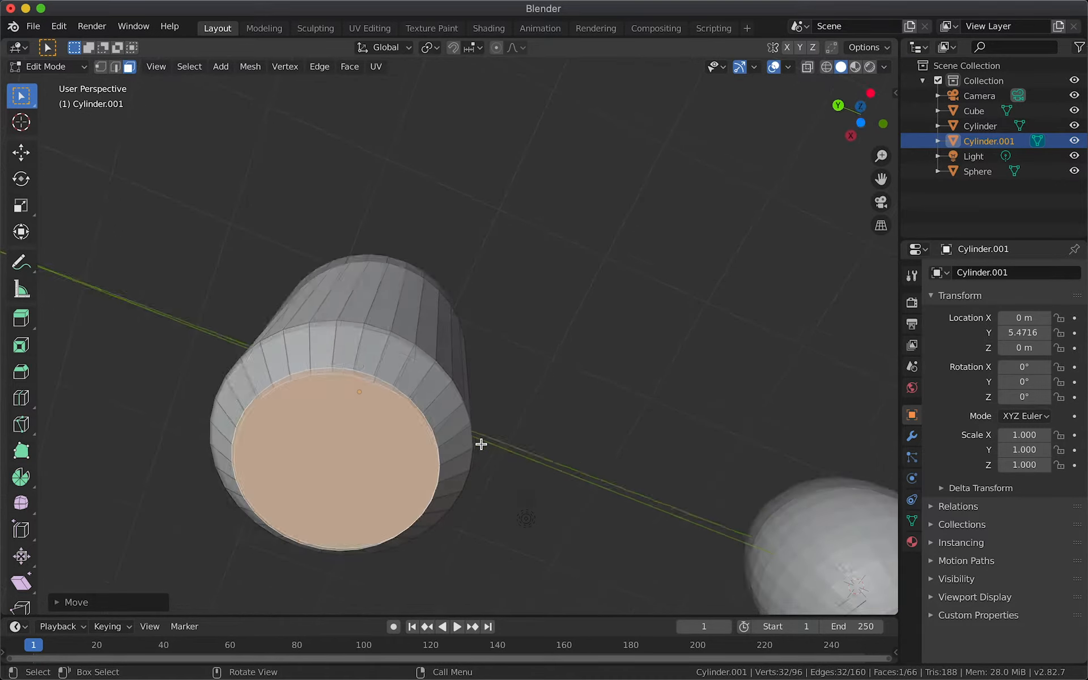
pyautogui.scroll(5, 482, 444)
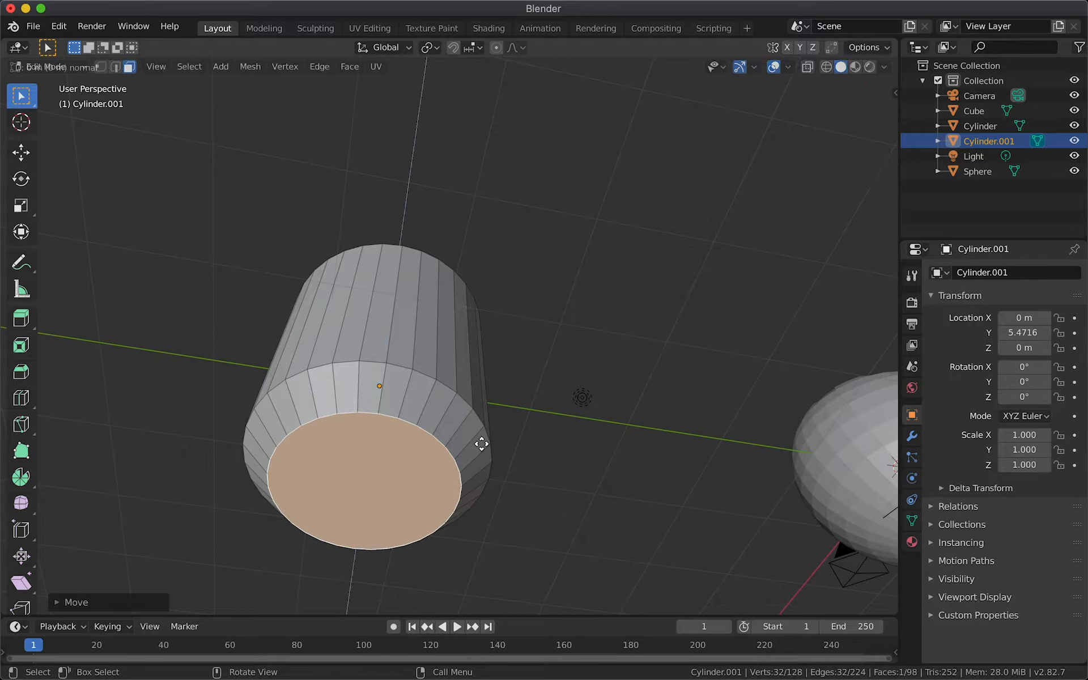
pyautogui.press('e')
pyautogui.click(427, 504)
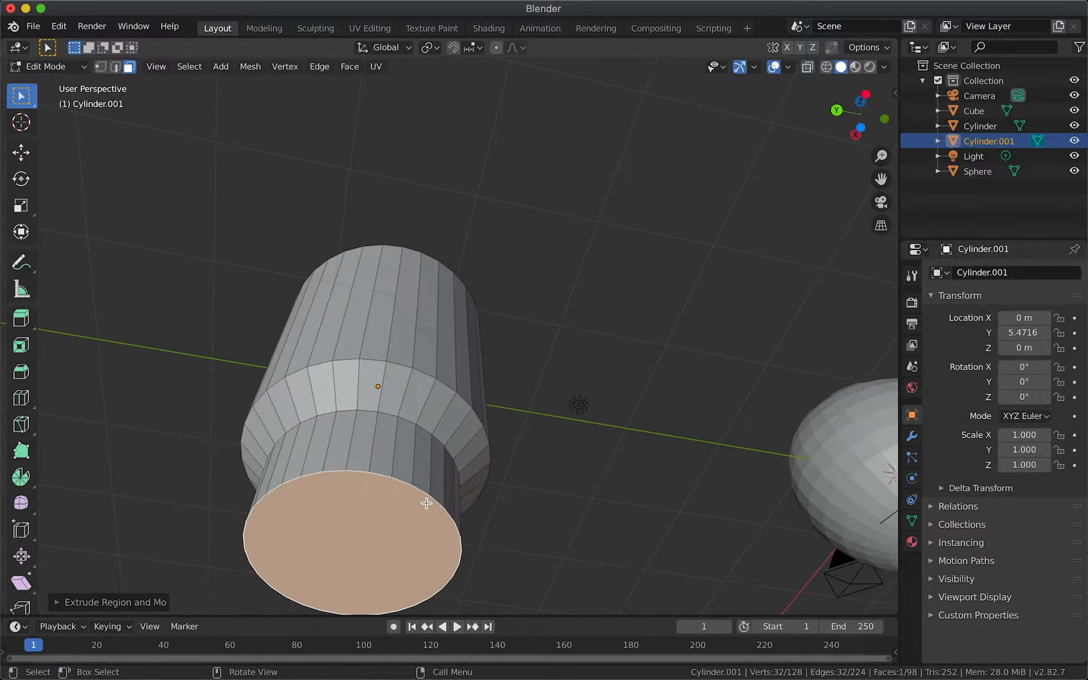
pyautogui.moveTo(402, 514); pyautogui.dragTo(367, 498, button='middle')
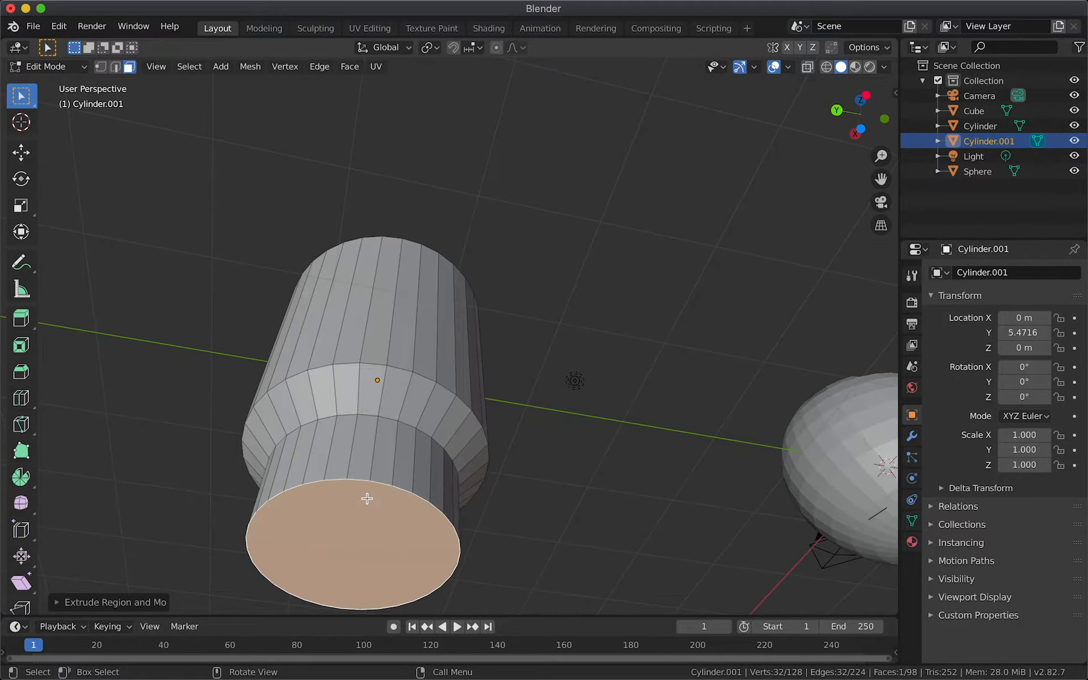
pyautogui.press('s')
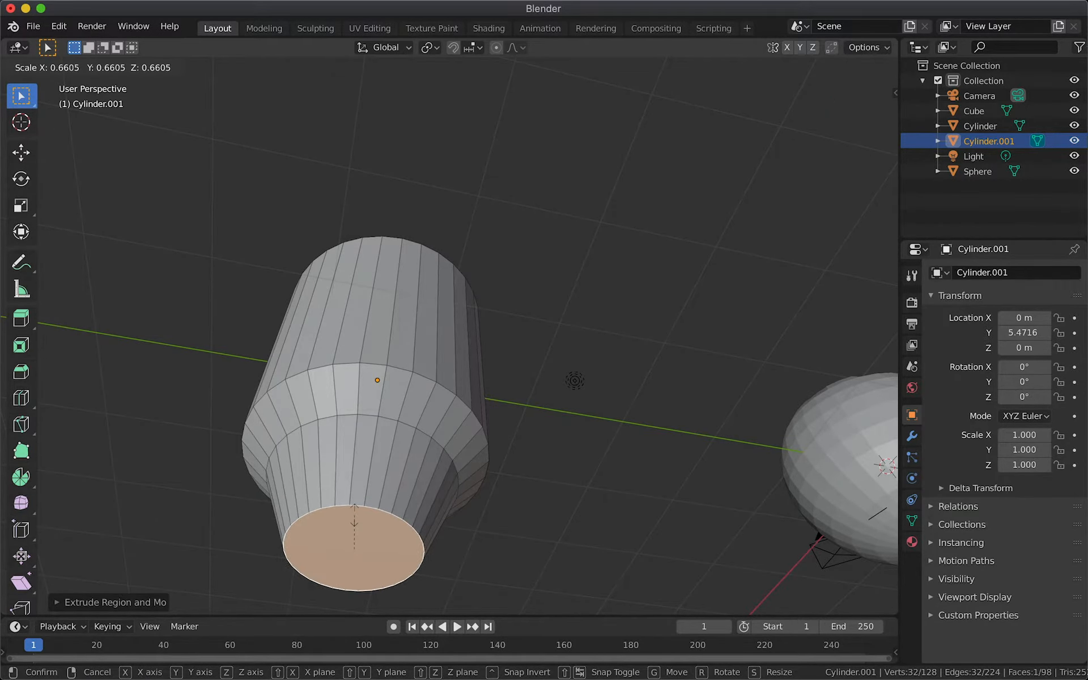
pyautogui.click(352, 516)
# Step: Extrude the small end face of the tapered cylinder outward along its normal to form a longer neck
pyautogui.scroll(4, 365, 502)
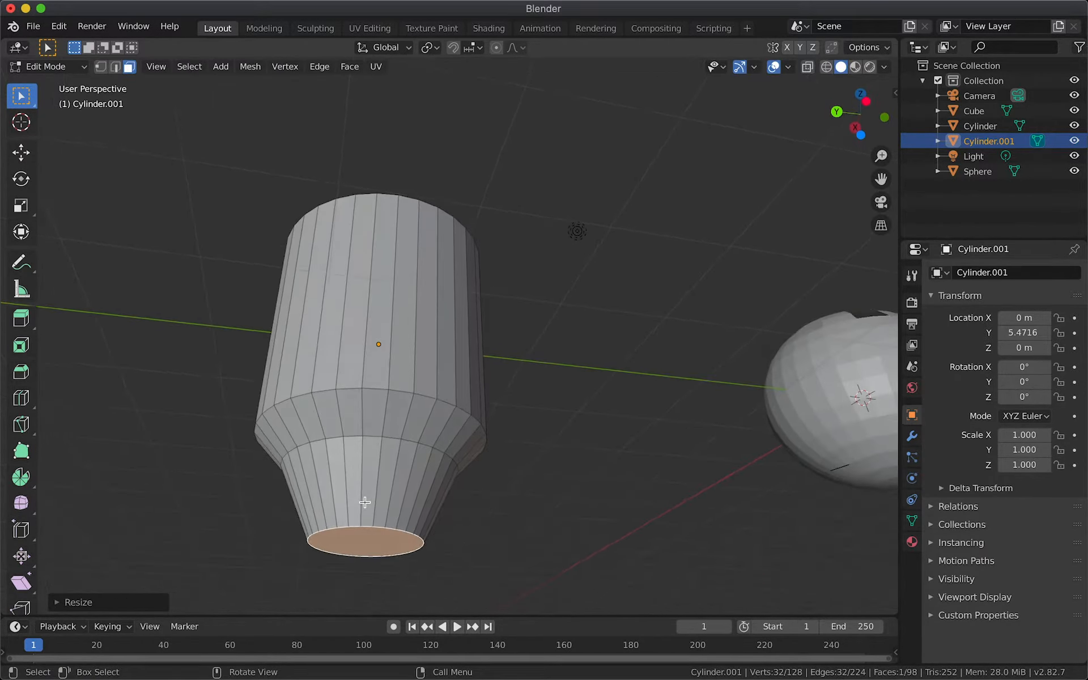
pyautogui.scroll(-10, 365, 502)
pyautogui.scroll(10, 364, 502)
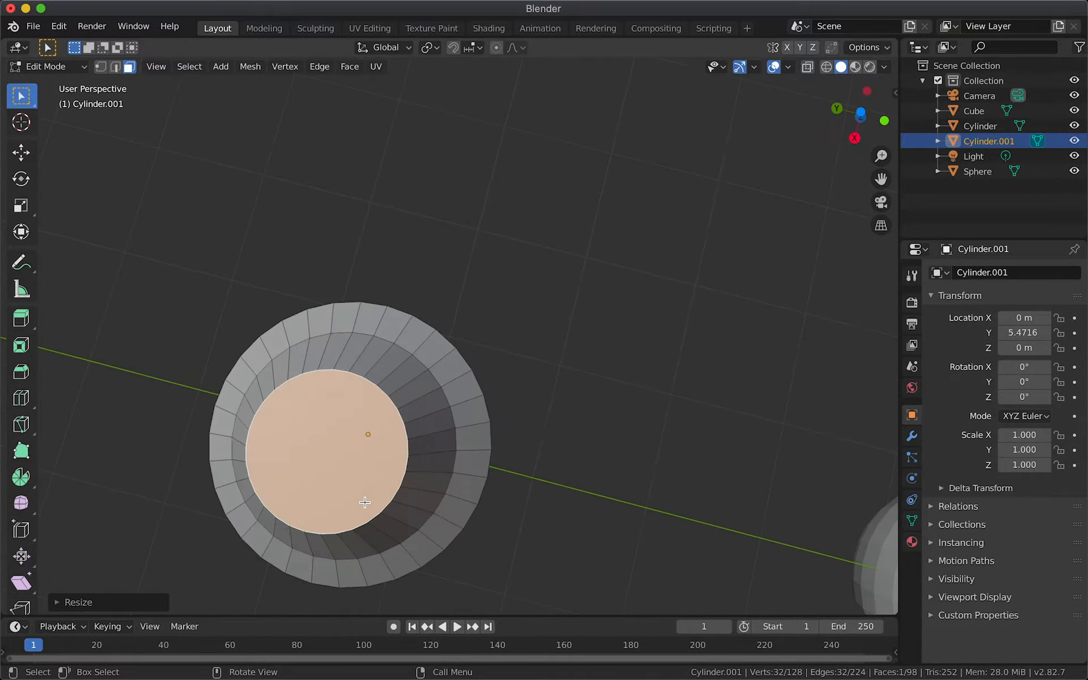
pyautogui.scroll(10, 365, 502)
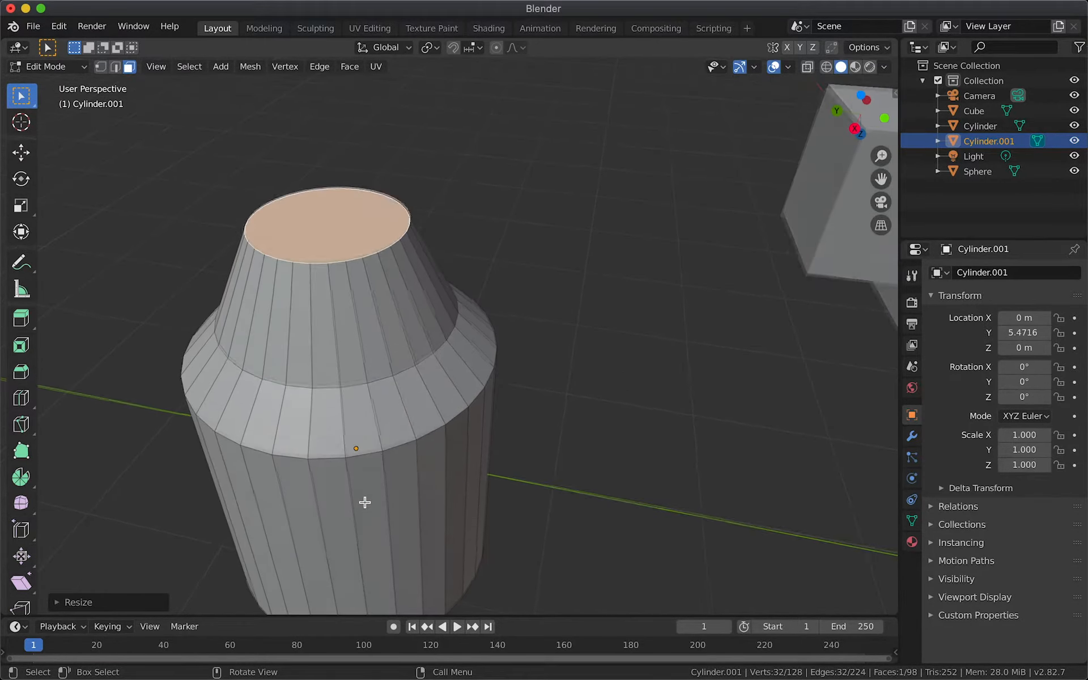
pyautogui.scroll(10, 364, 502)
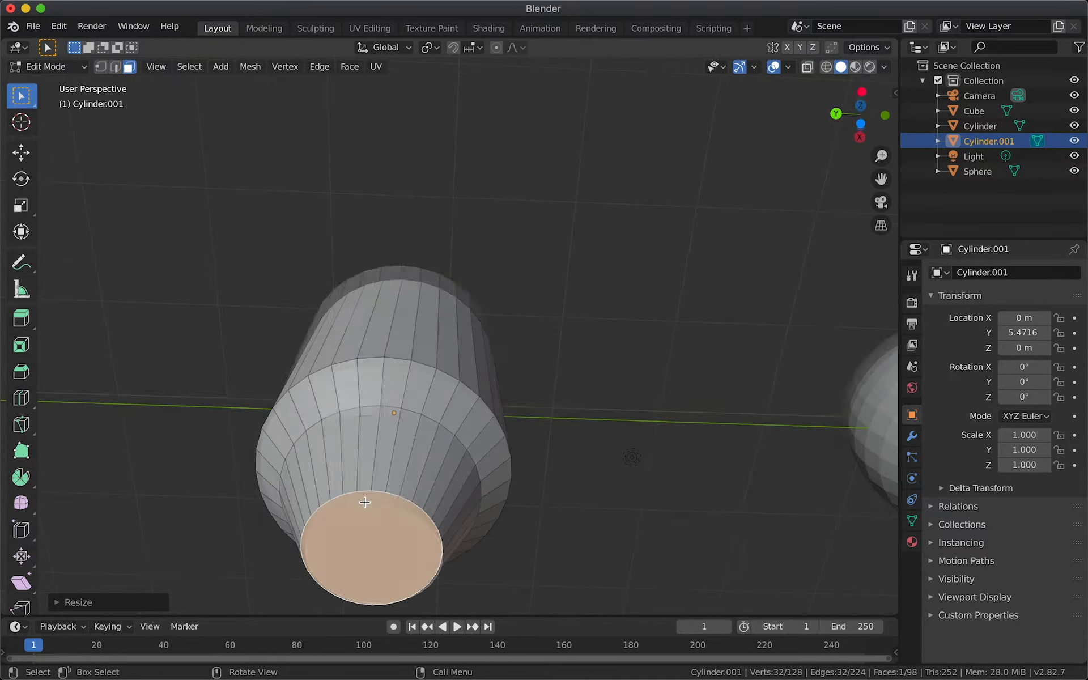
pyautogui.scroll(-10, 365, 502)
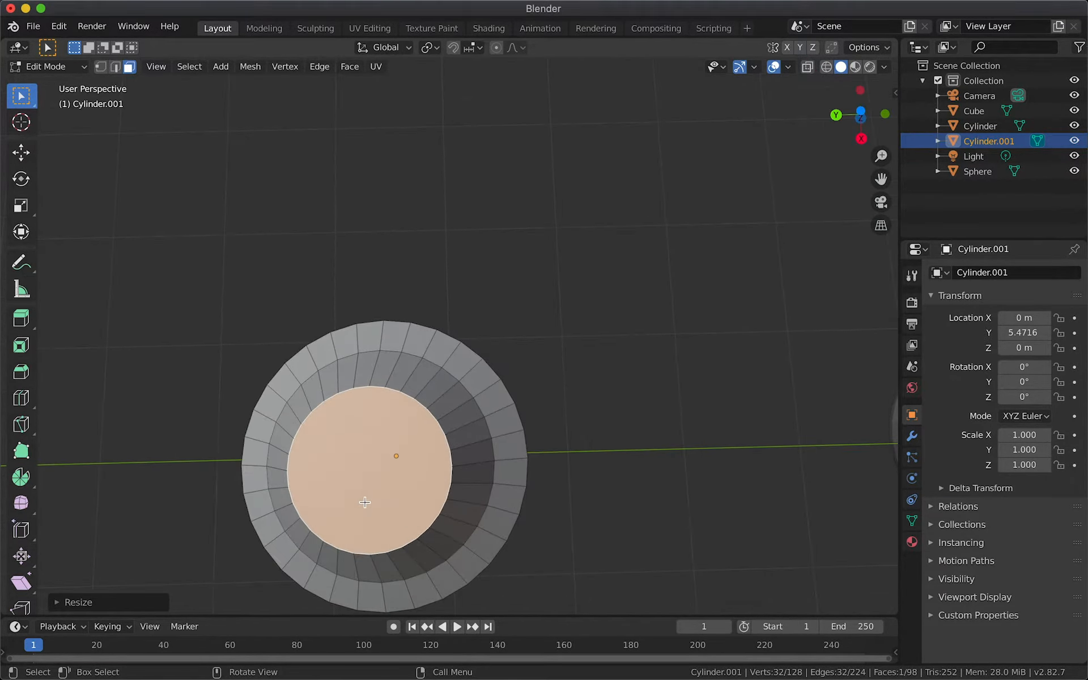
pyautogui.press('e')
pyautogui.click(318, 504)
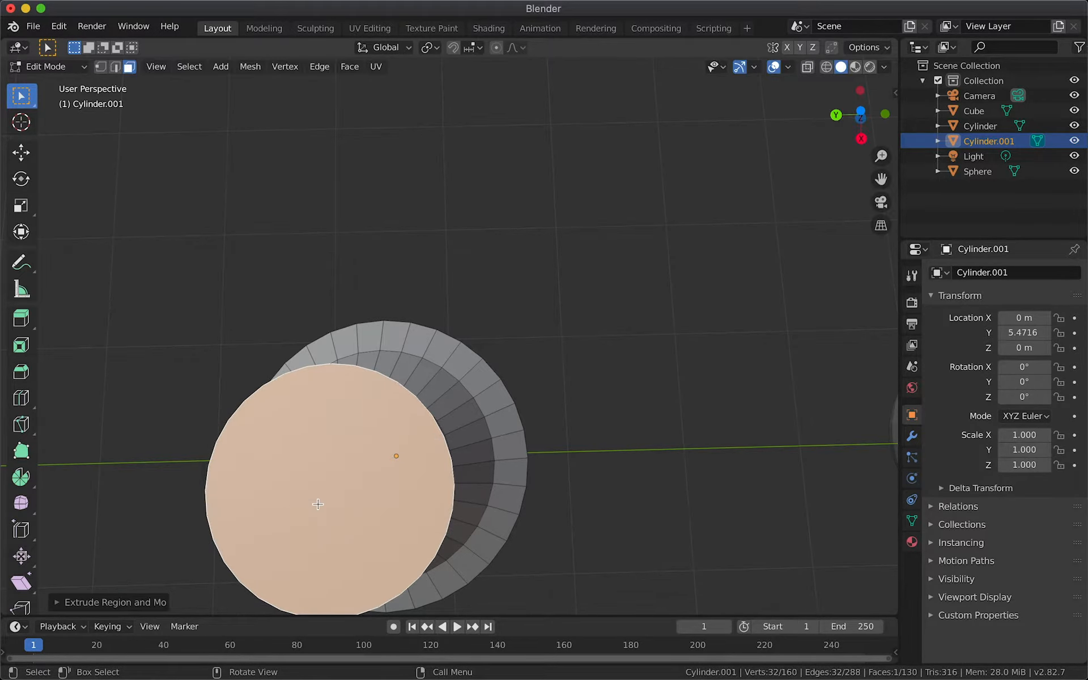
# Step: Scale the end face of the cylinder's long neck down to less than half its size so the neck tapers
pyautogui.scroll(10, 320, 504)
pyautogui.scroll(10, 321, 504)
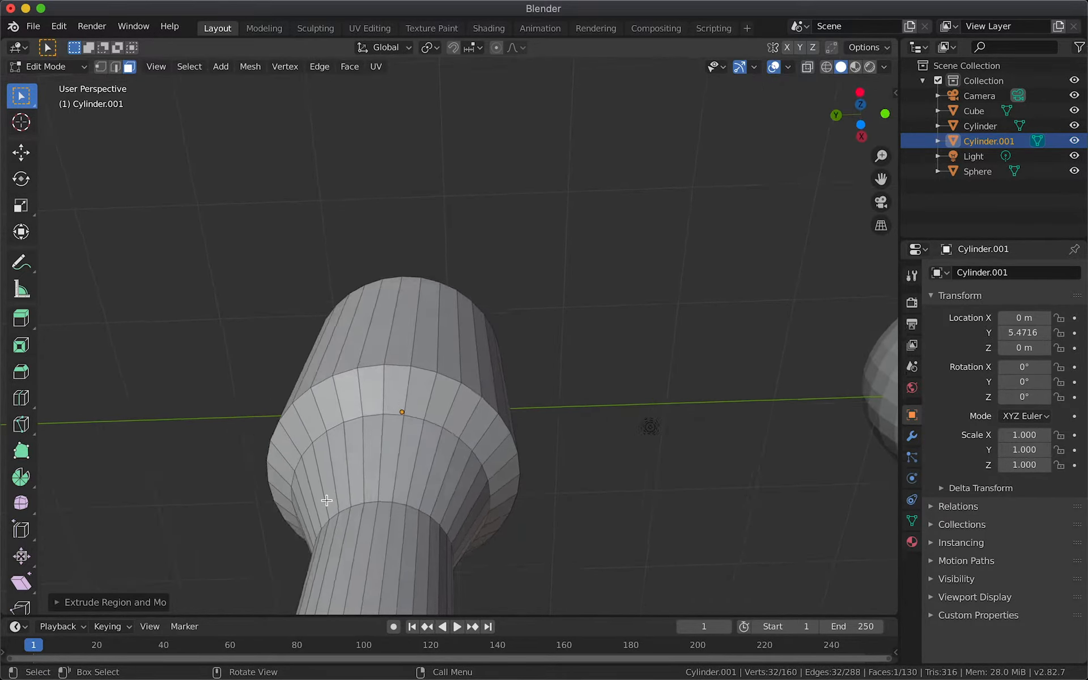
pyautogui.press('s')
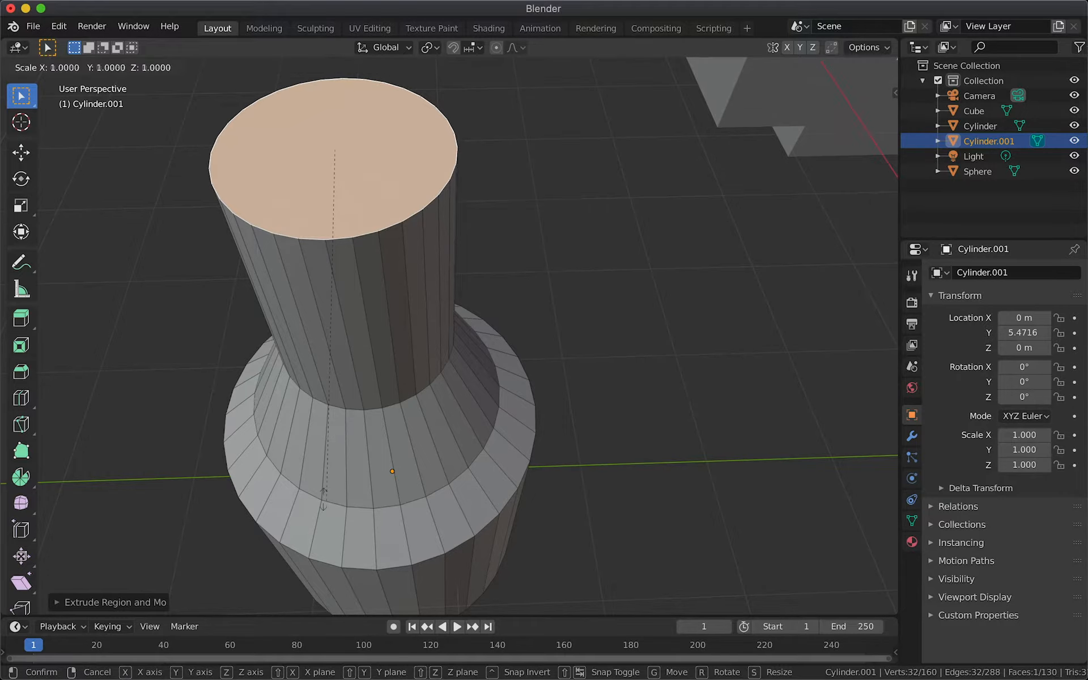
pyautogui.click(331, 305)
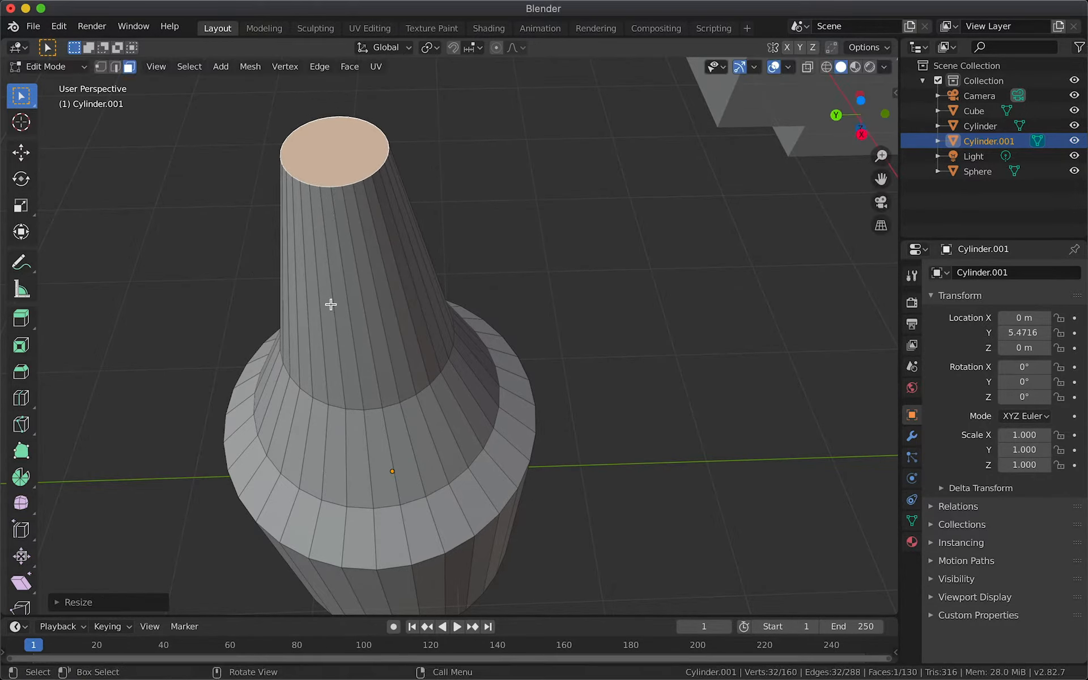
pyautogui.scroll(5, 428, 370)
pyautogui.scroll(-10, 428, 370)
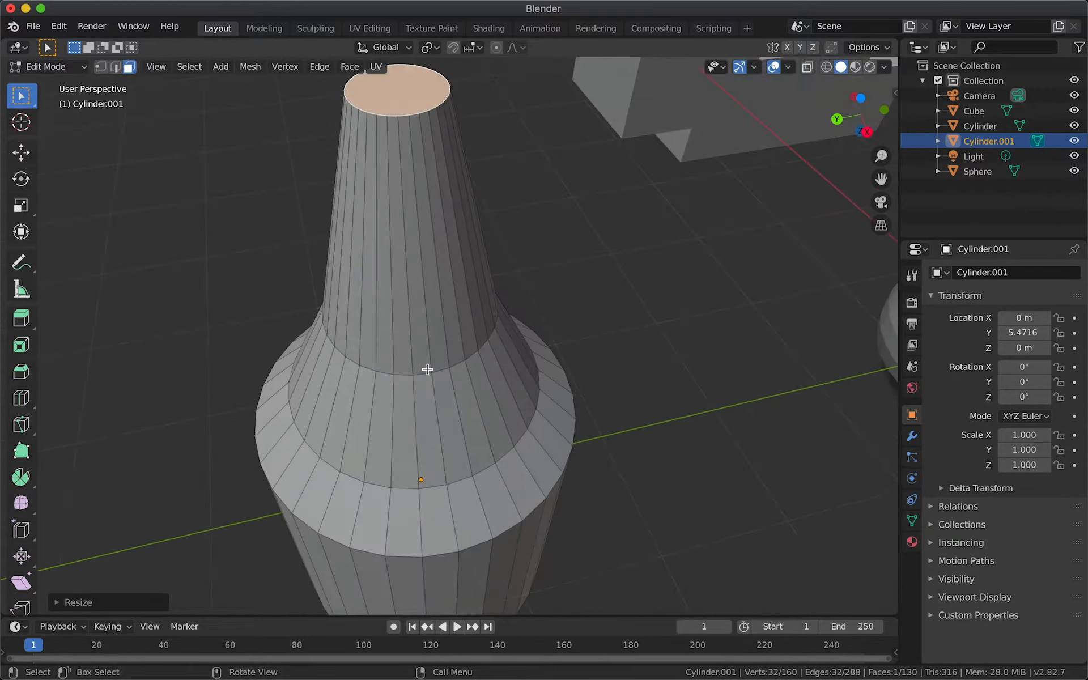
# Step: Inset the cylinder's wide top face by about 0.51 with a depth of about 0.91 m to form a sloped shoulder
pyautogui.scroll(5, 427, 372)
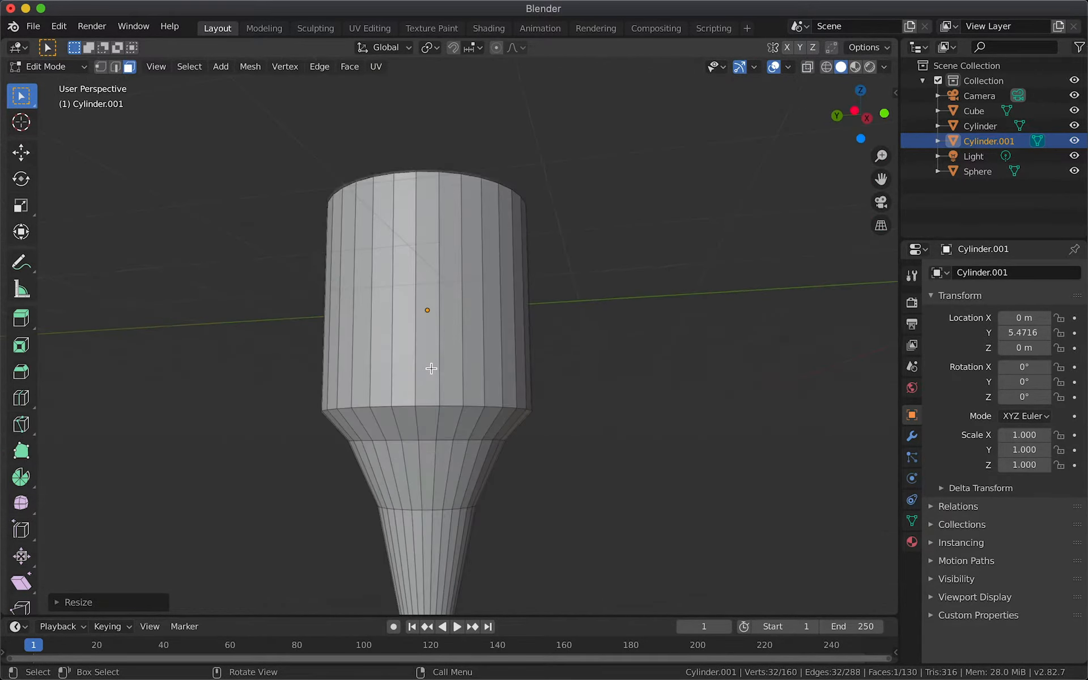
pyautogui.scroll(-10, 431, 369)
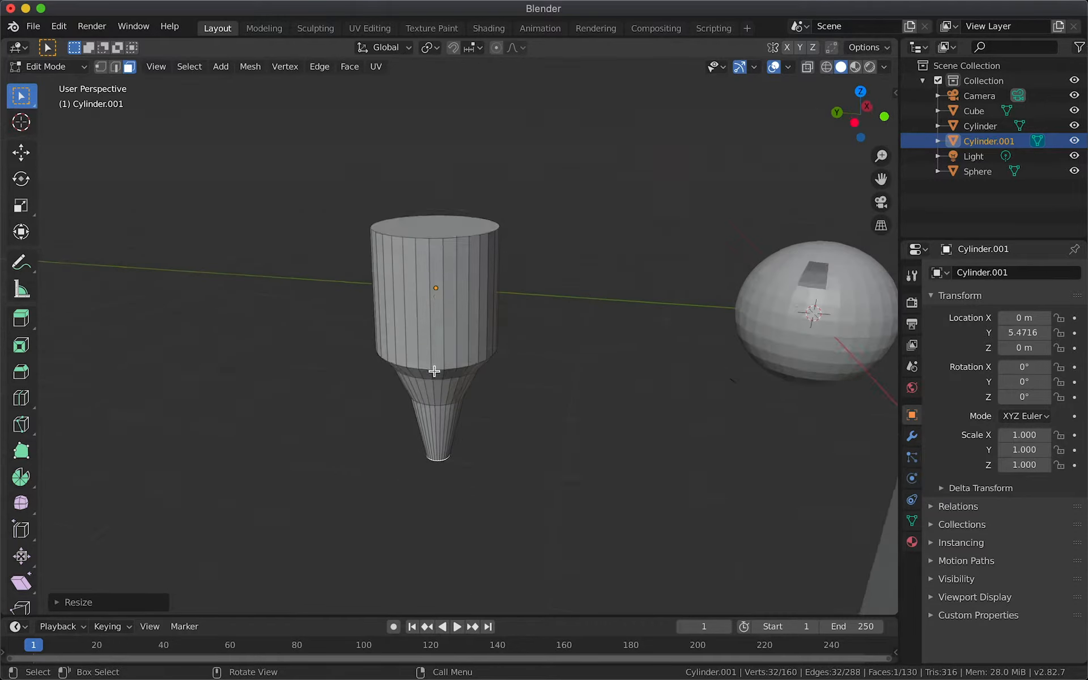
pyautogui.click(436, 214)
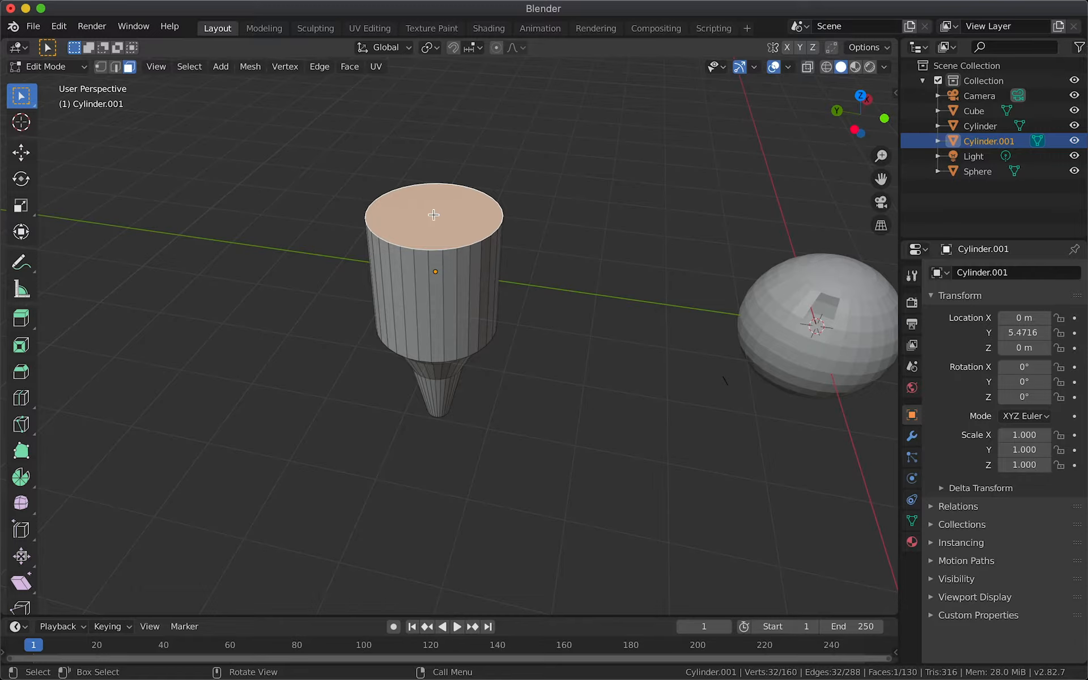
pyautogui.press('i')
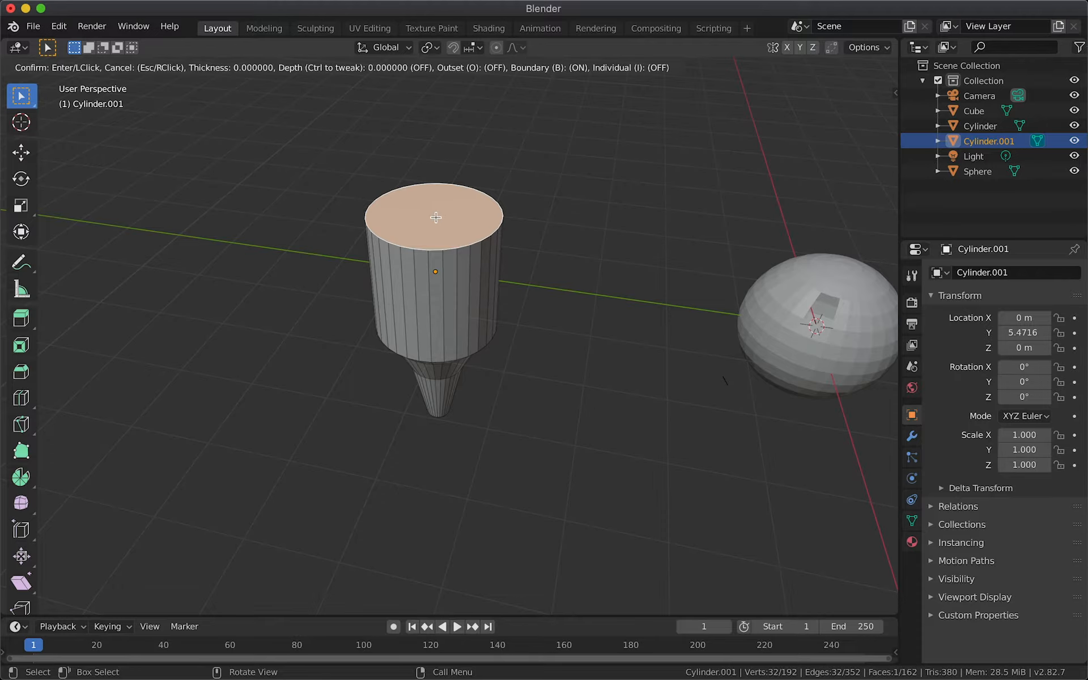
pyautogui.click(436, 218)
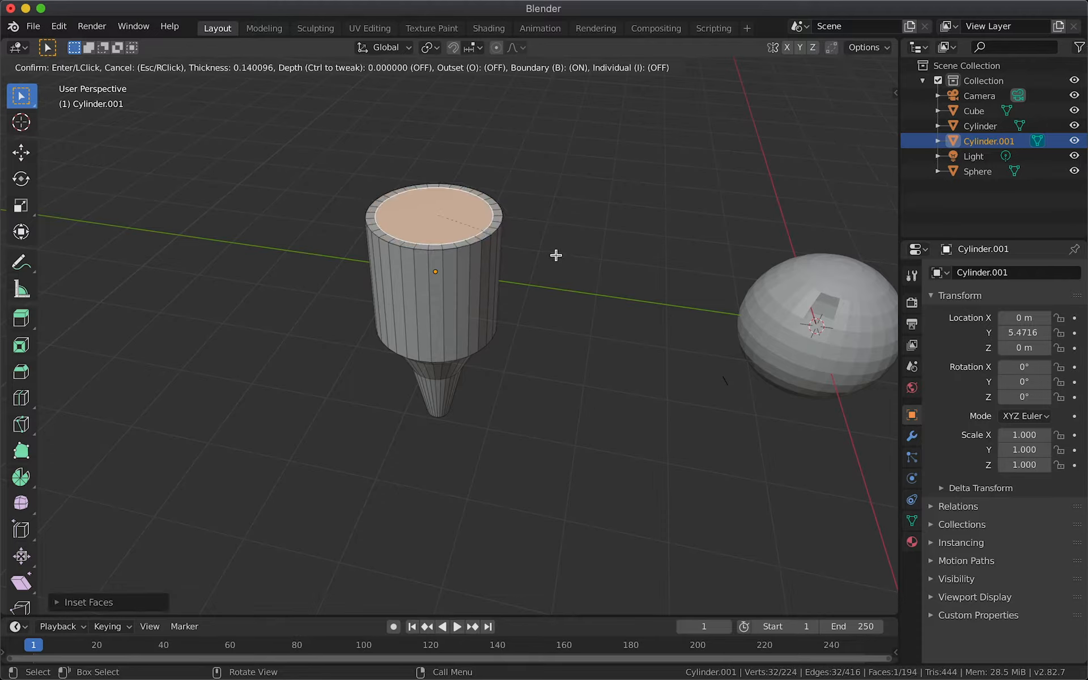
pyautogui.press('i')
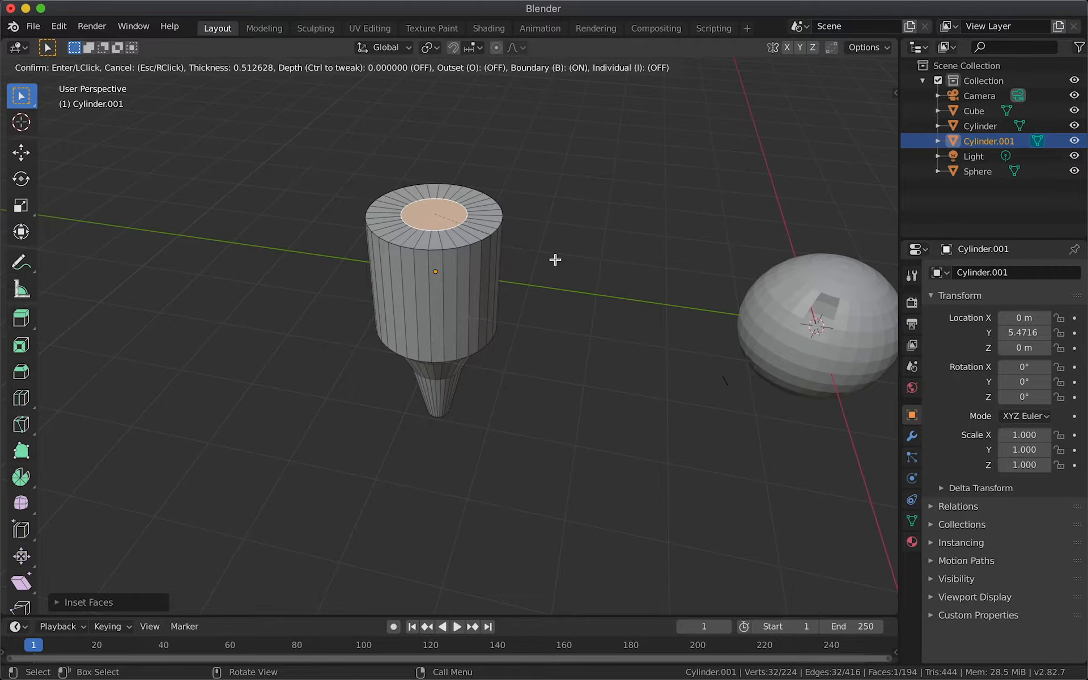
pyautogui.press('ctrl')
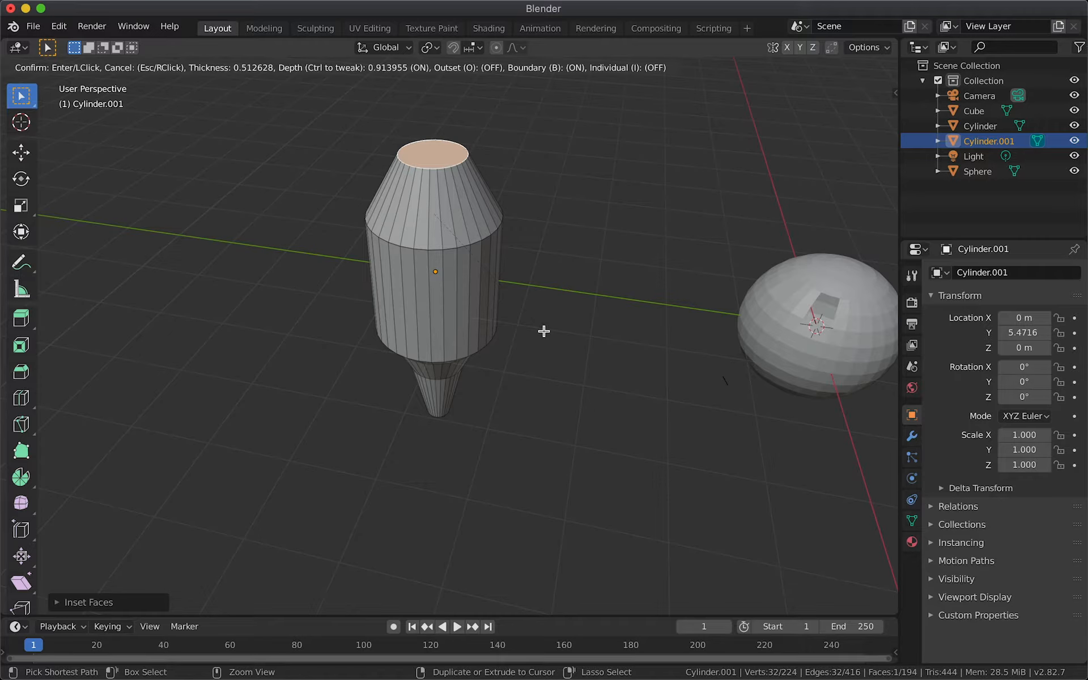
pyautogui.click(543, 331)
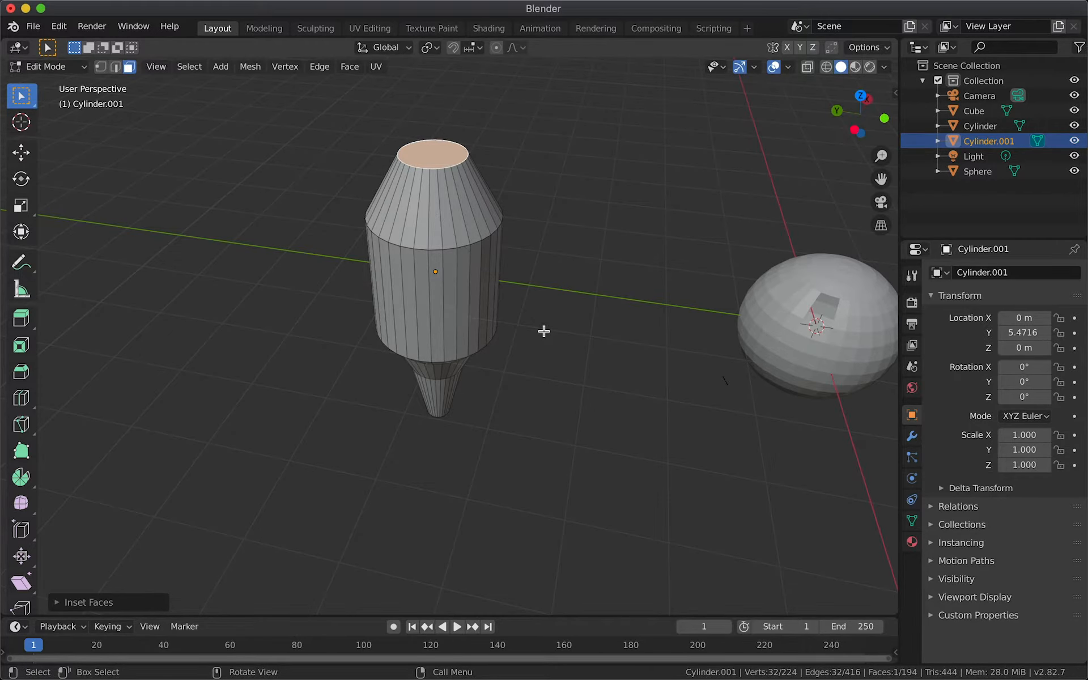
pyautogui.click(543, 331)
# Step: Select the cylinder's whole mesh in vertex mode and inset every face individually with a thickness of about 0.039
pyautogui.moveTo(544, 331); pyautogui.dragTo(741, 401, button='middle')
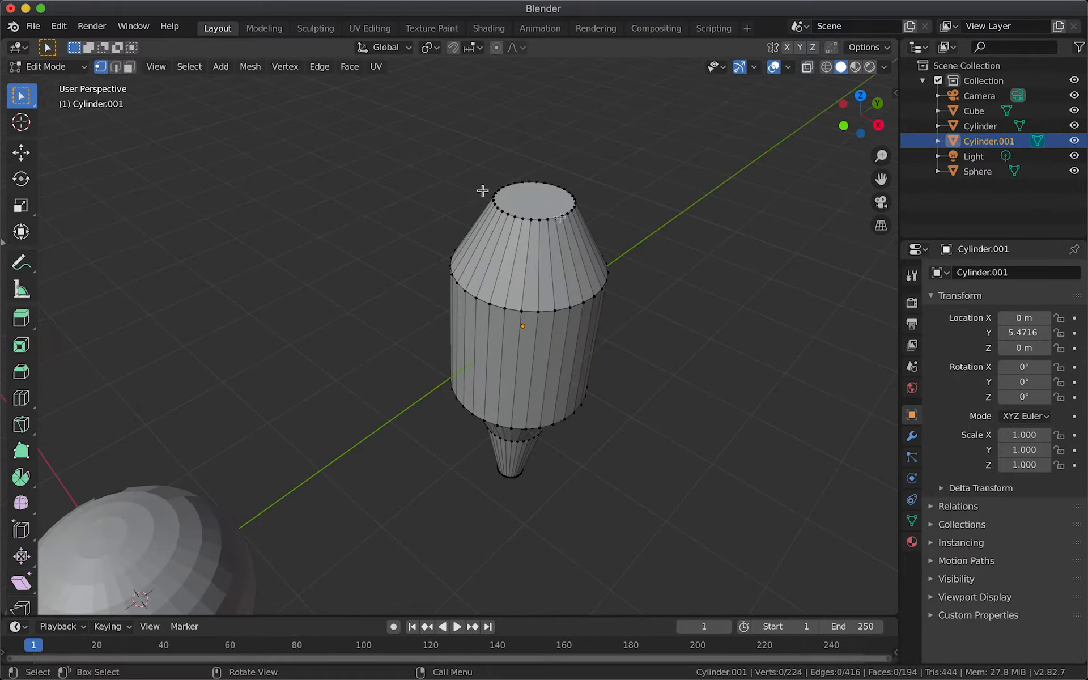
pyautogui.click(104, 69)
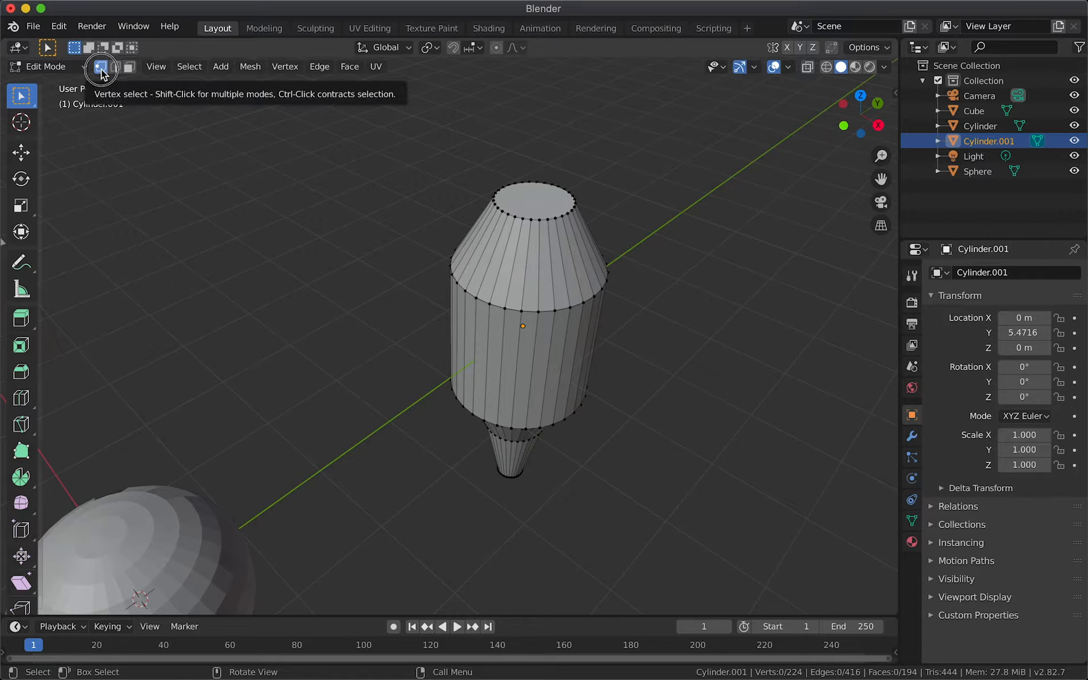
pyautogui.press('a')
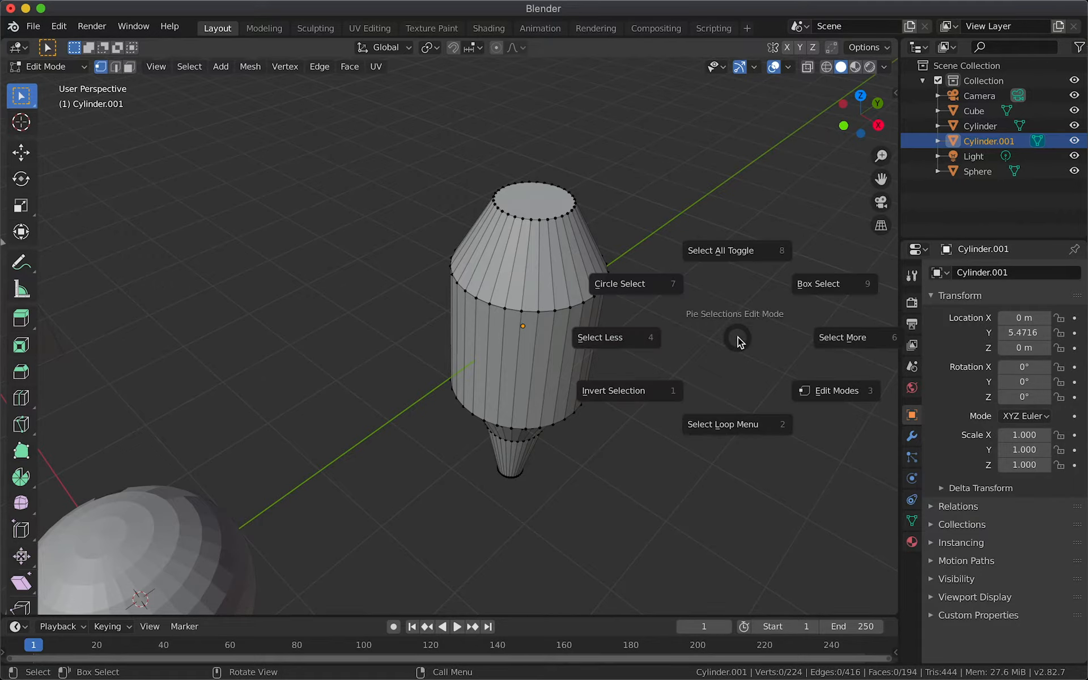
pyautogui.press('a')
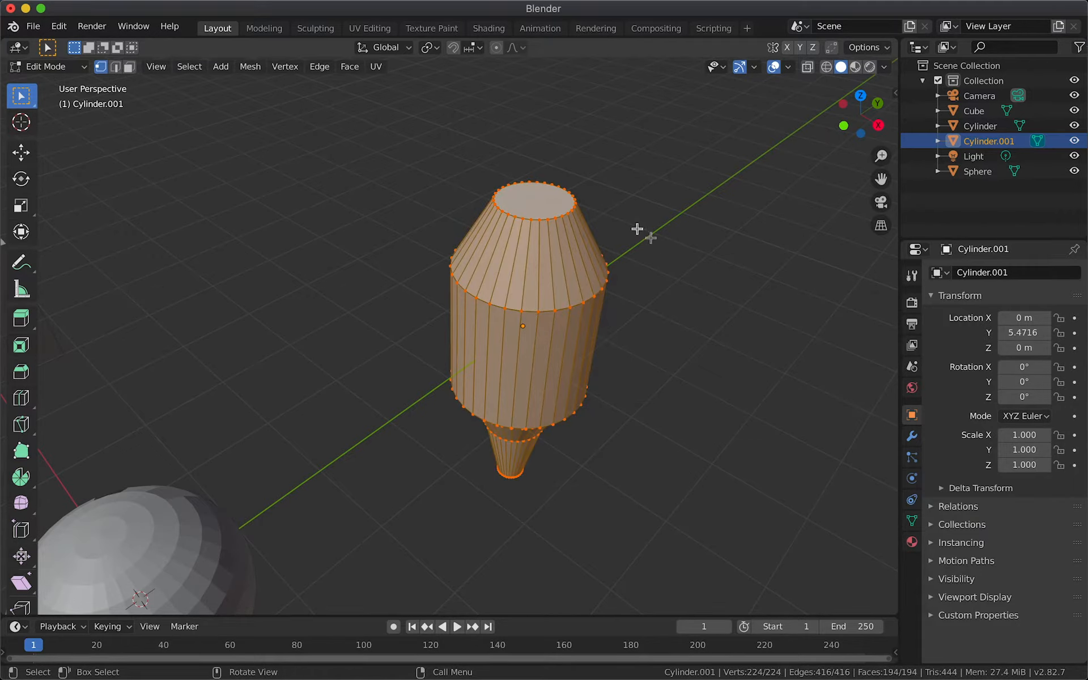
pyautogui.moveTo(480, 409); pyautogui.dragTo(479, 407, button='middle')
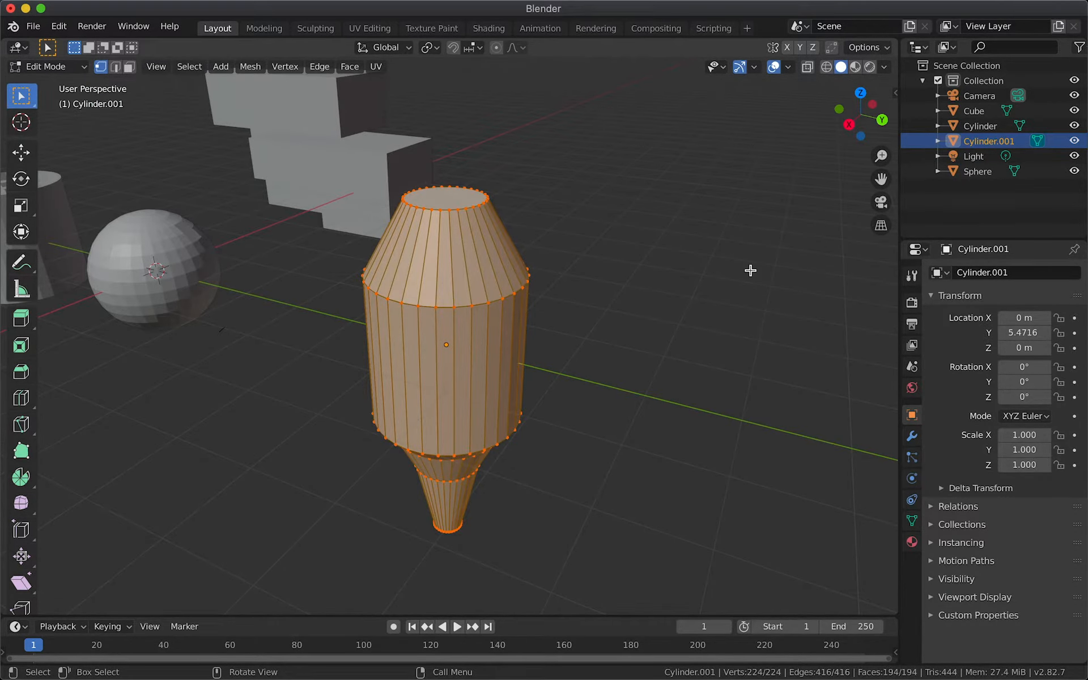
pyautogui.press('i')
pyautogui.press('i')
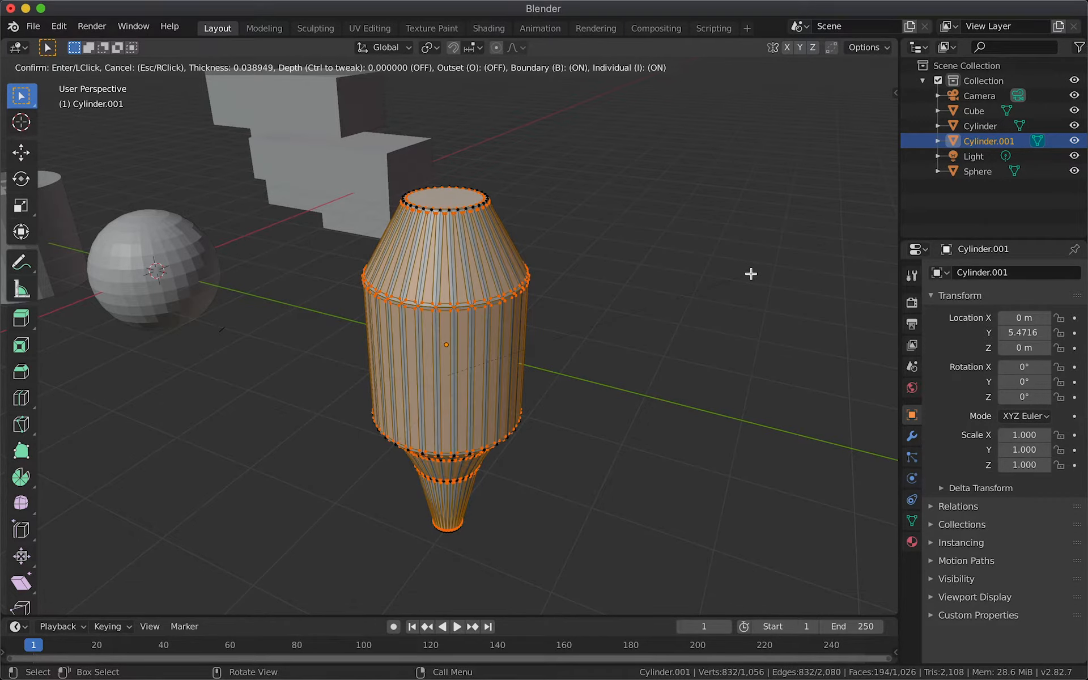
pyautogui.click(751, 273)
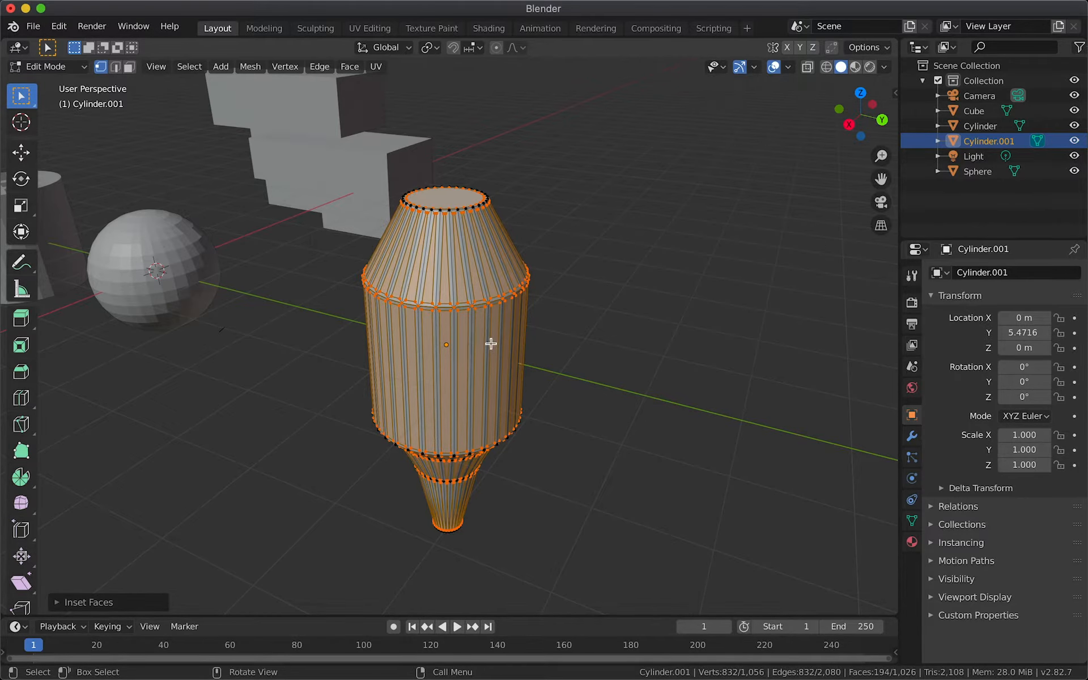
# Step: Clear the selection and examine the individually inset faces around the cylinder's body, shoulder and top cap
pyautogui.hscroll(-15, 430, 359)
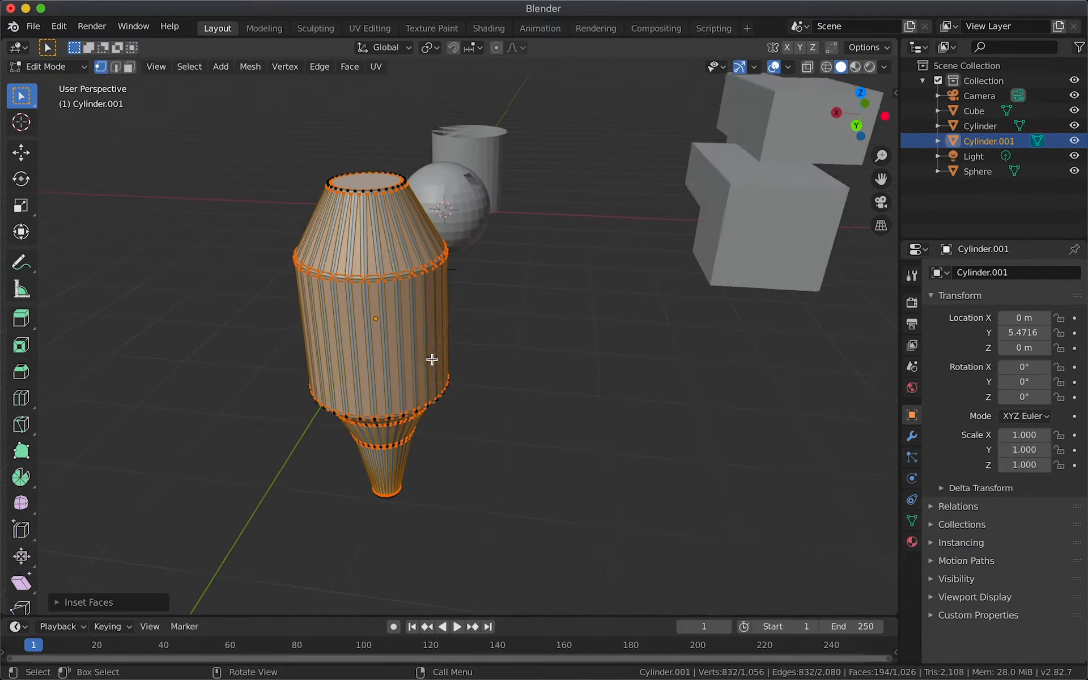
pyautogui.hscroll(-2, 432, 360)
pyautogui.click(463, 329)
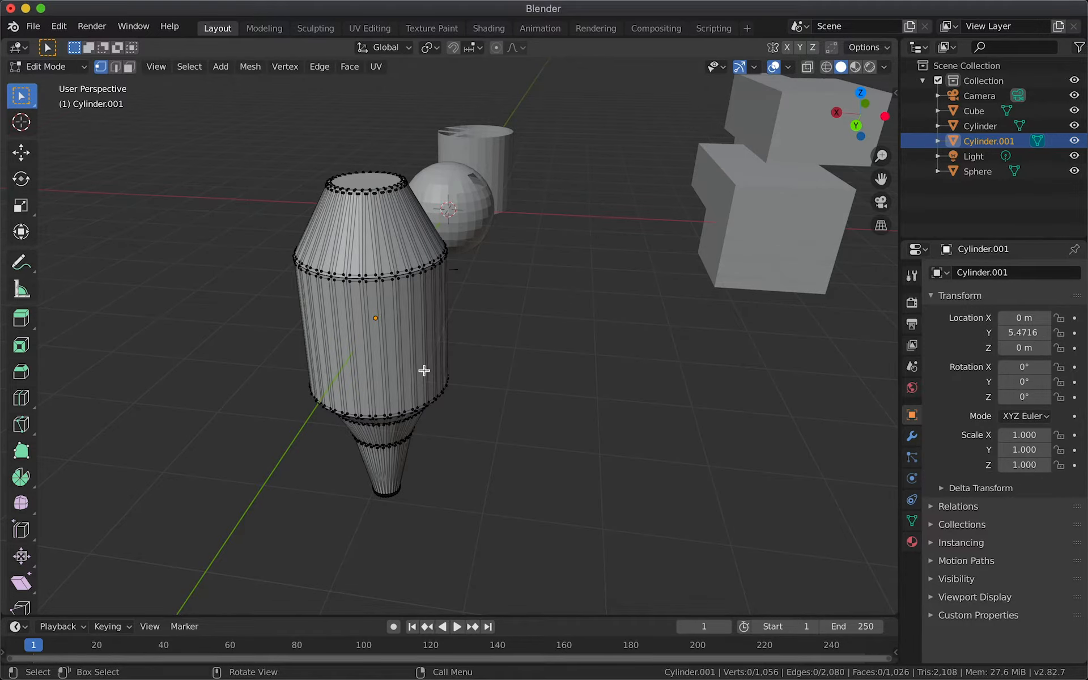
pyautogui.scroll(3, 391, 300)
pyautogui.scroll(6, 407, 281)
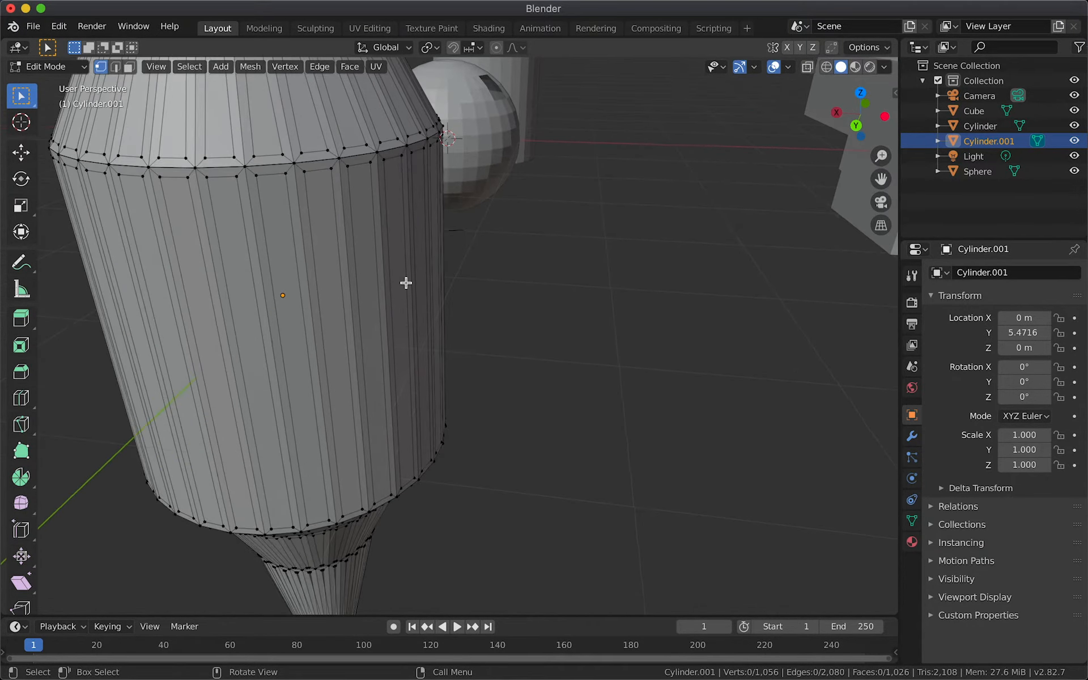
pyautogui.scroll(-10, 341, 239)
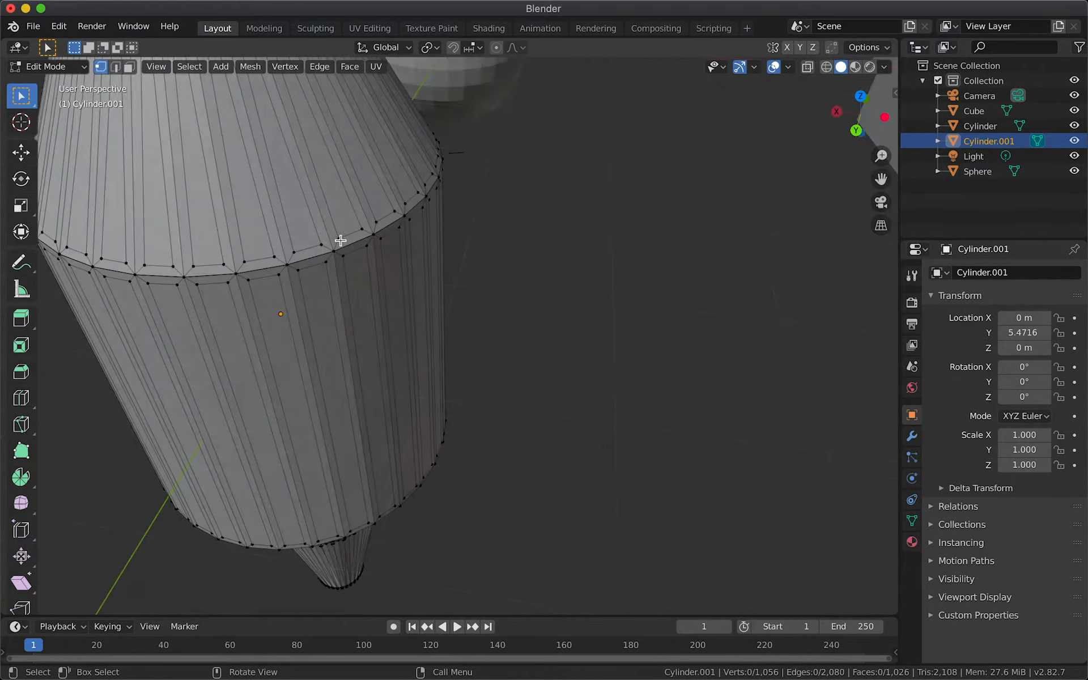
pyautogui.scroll(-5, 340, 240)
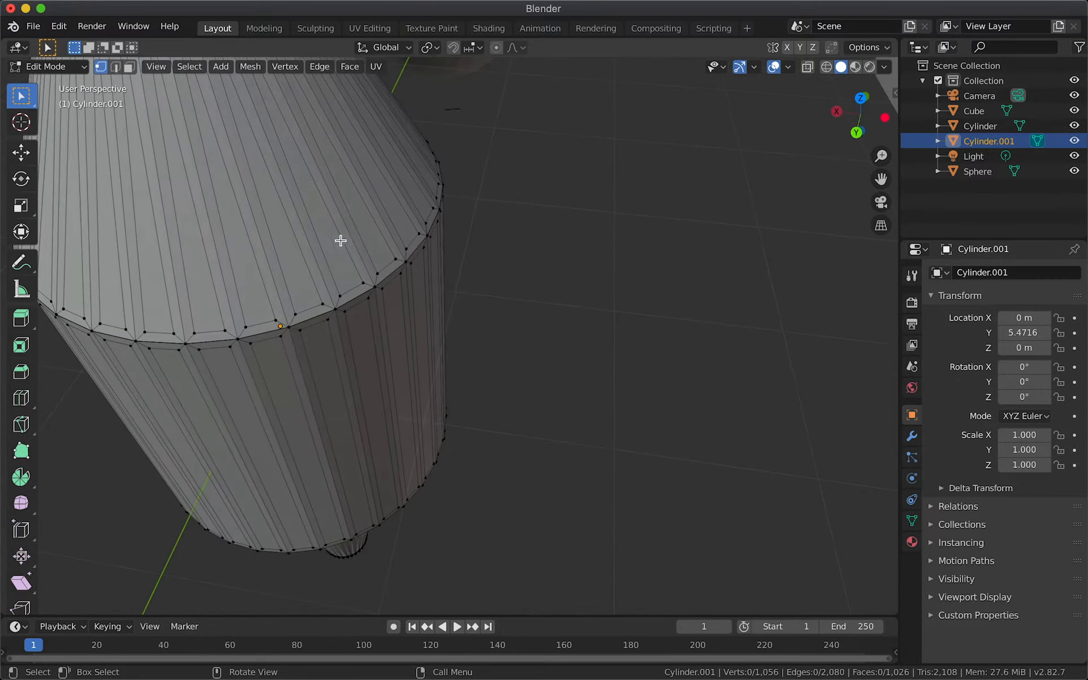
pyautogui.scroll(-5, 340, 240)
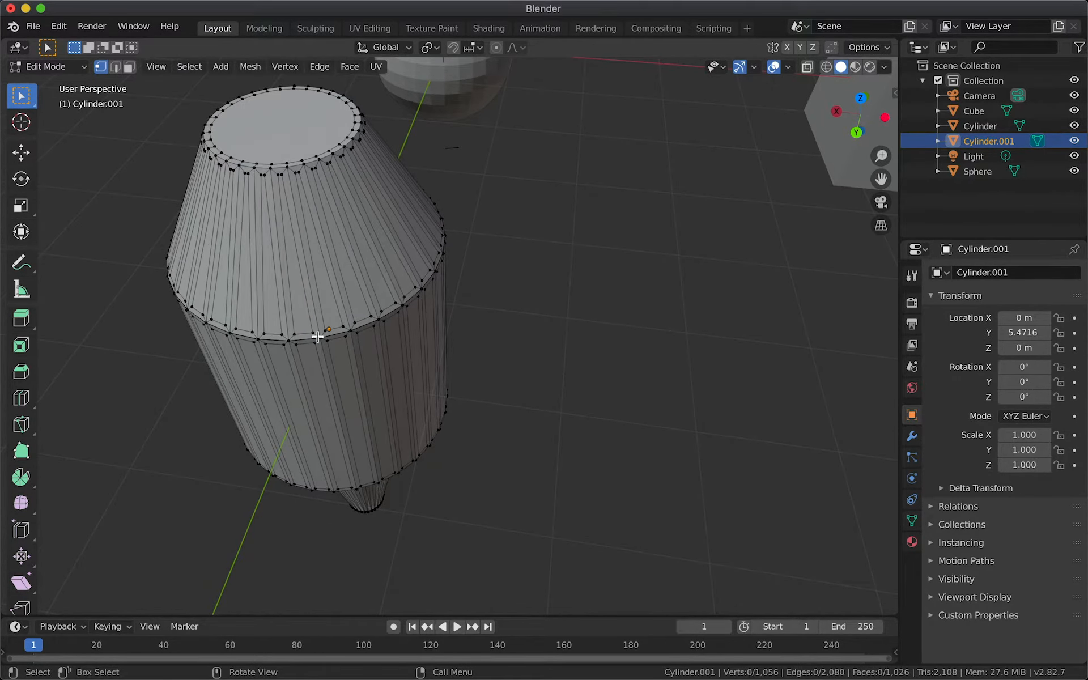
pyautogui.scroll(10, 318, 337)
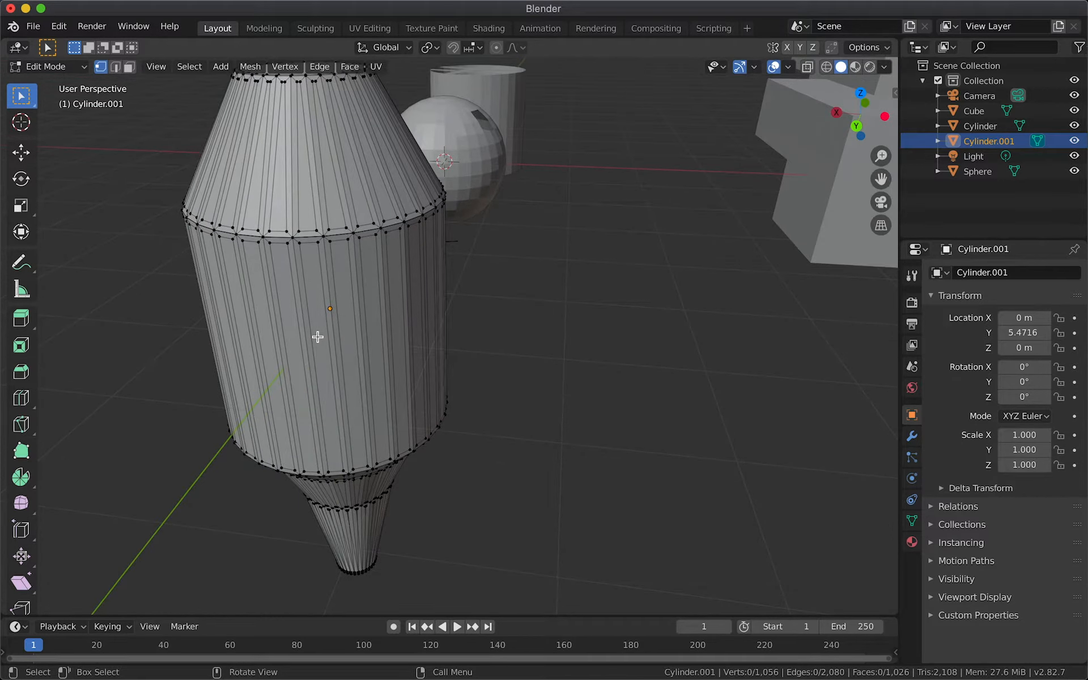
# Step: In face mode, select three narrow vertical faces on the cylinder's side and extrude them outward by 0.5 m
pyautogui.click(129, 66)
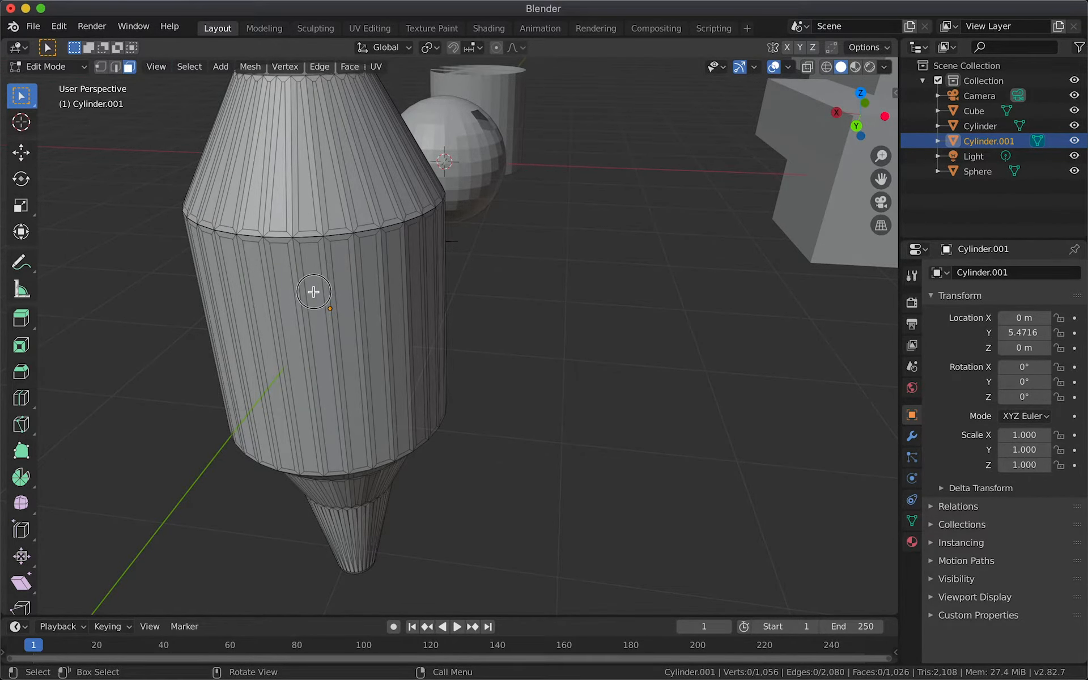
pyautogui.click(316, 292)
pyautogui.keyDown('shift'); pyautogui.click(369, 286); pyautogui.keyUp('shift')
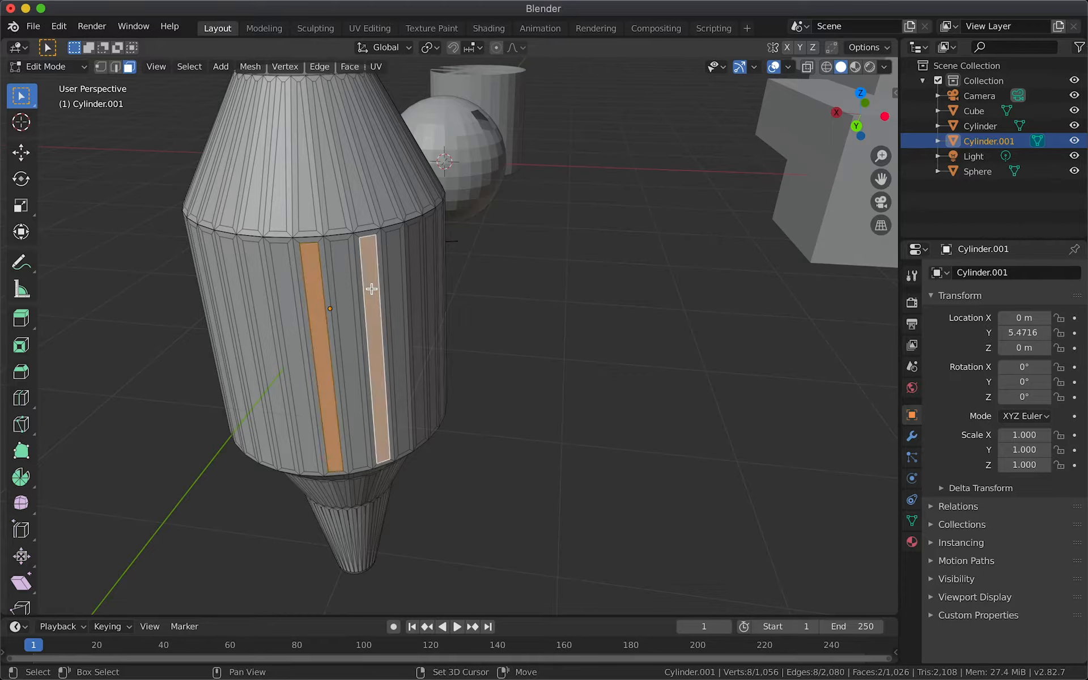
pyautogui.keyDown('shift'); pyautogui.click(258, 301); pyautogui.keyUp('shift')
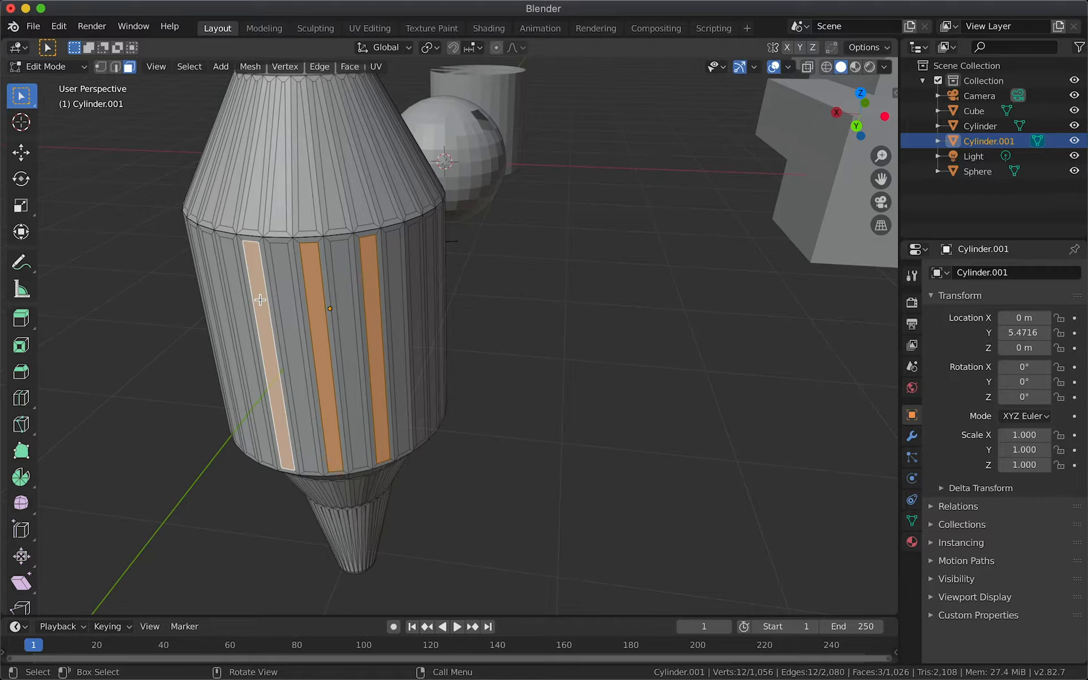
pyautogui.press('e')
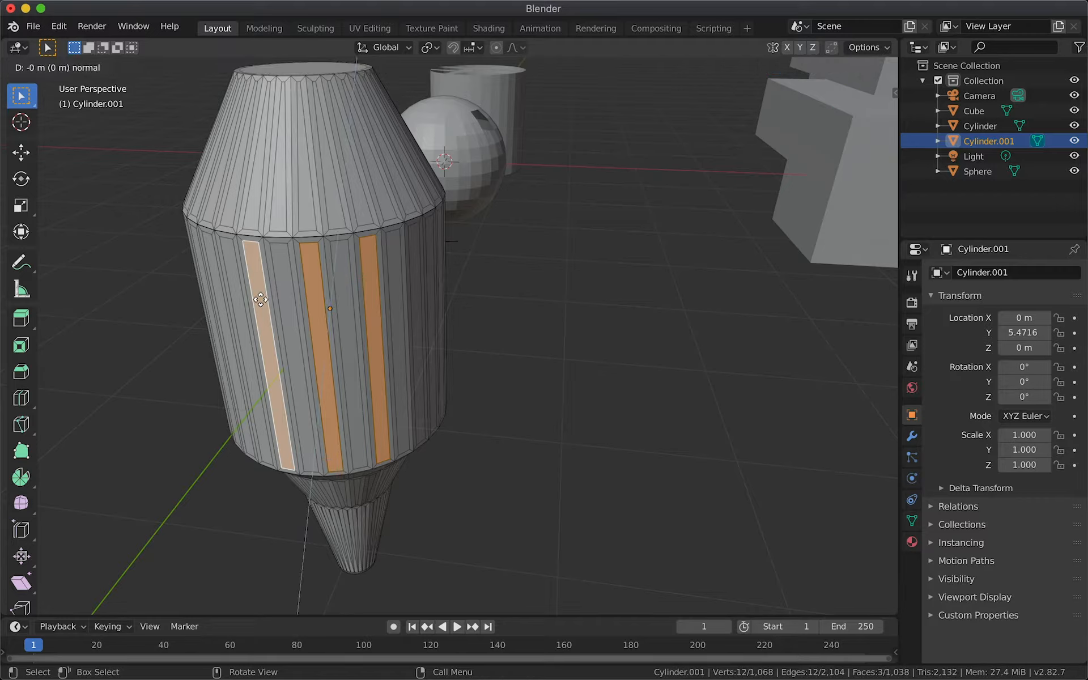
pyautogui.write('.5')
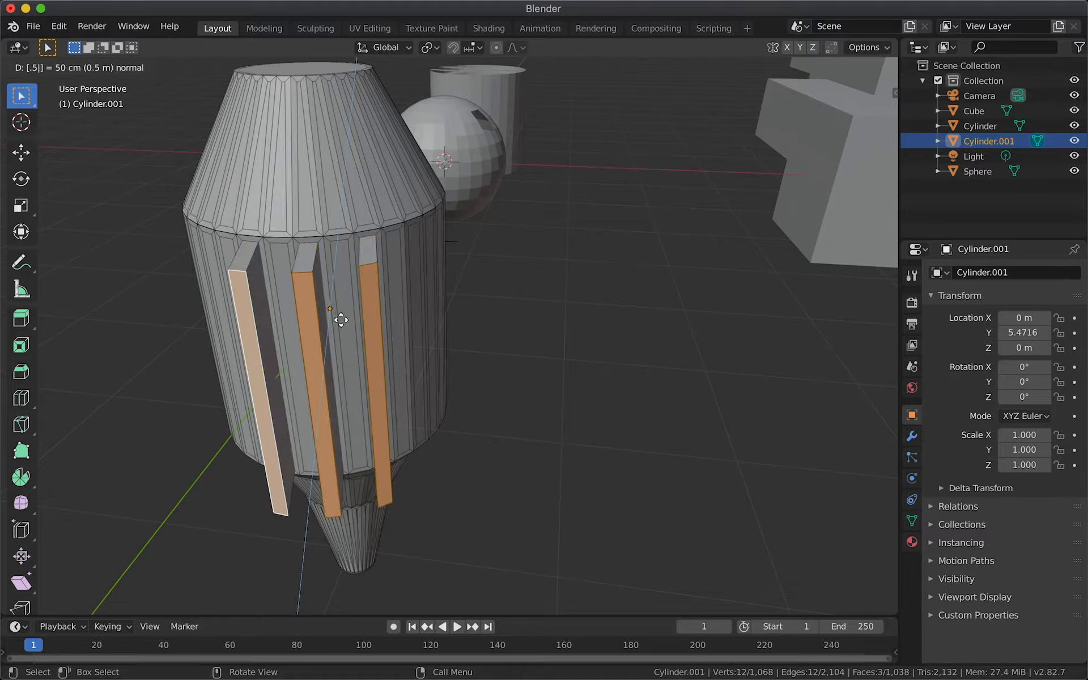
pyautogui.press('Return')
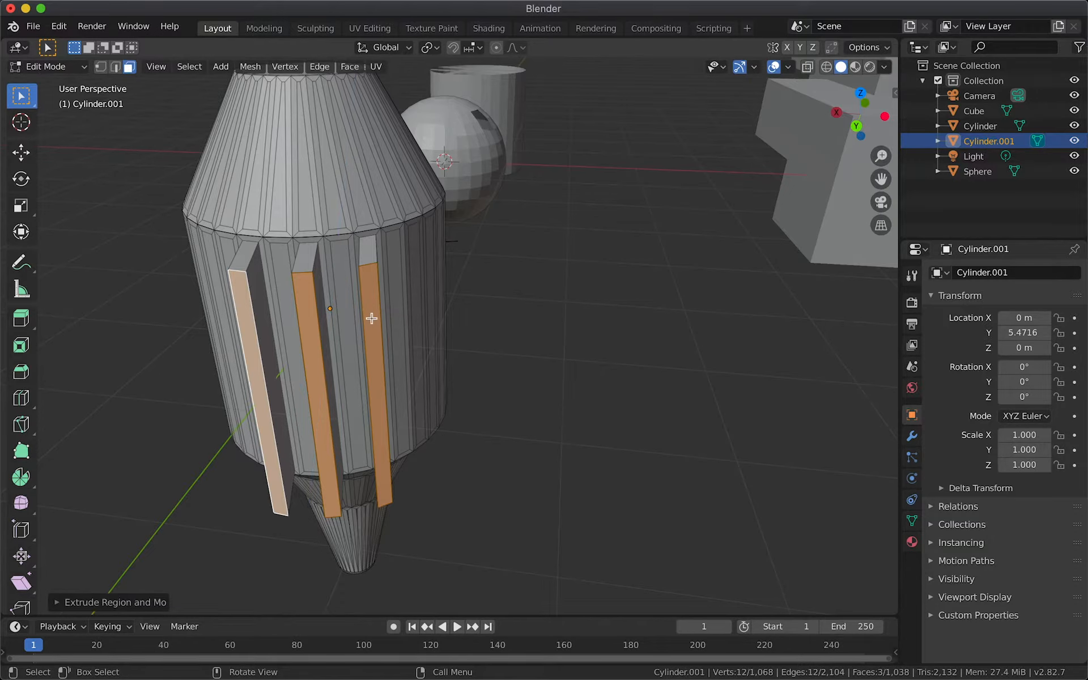
# Step: Select eight alternate small faces along the rim of the cylinder's narrow top face and extrude them upward along Z
pyautogui.moveTo(371, 319); pyautogui.dragTo(374, 317, button='middle')
pyautogui.moveTo(308, 309); pyautogui.dragTo(311, 308, button='middle')
pyautogui.moveTo(270, 224); pyautogui.dragTo(285, 202, button='middle')
pyautogui.moveTo(323, 151); pyautogui.dragTo(385, 278, button='middle')
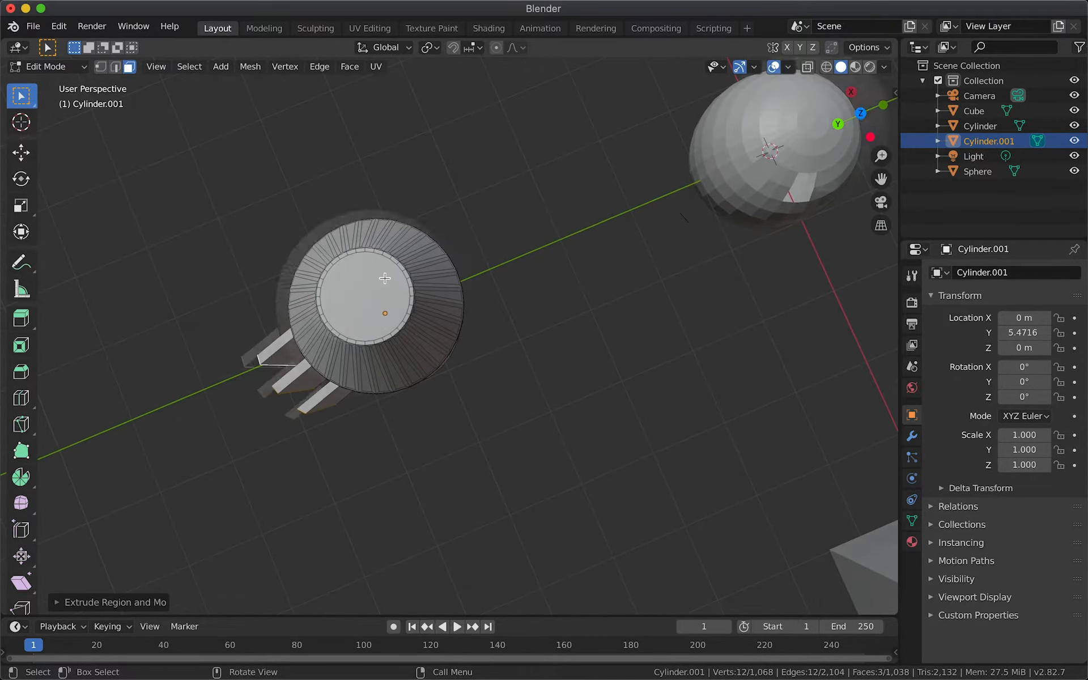
pyautogui.scroll(2, 369, 275)
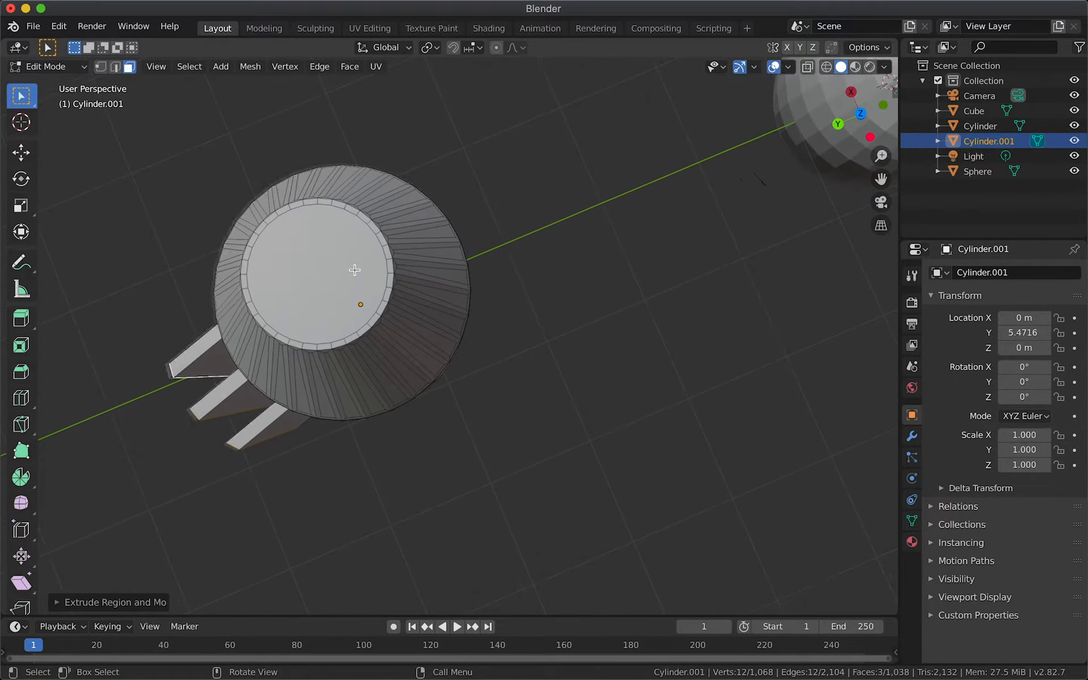
pyautogui.click(290, 202)
pyautogui.keyDown('shift'); pyautogui.click(320, 199); pyautogui.keyUp('shift')
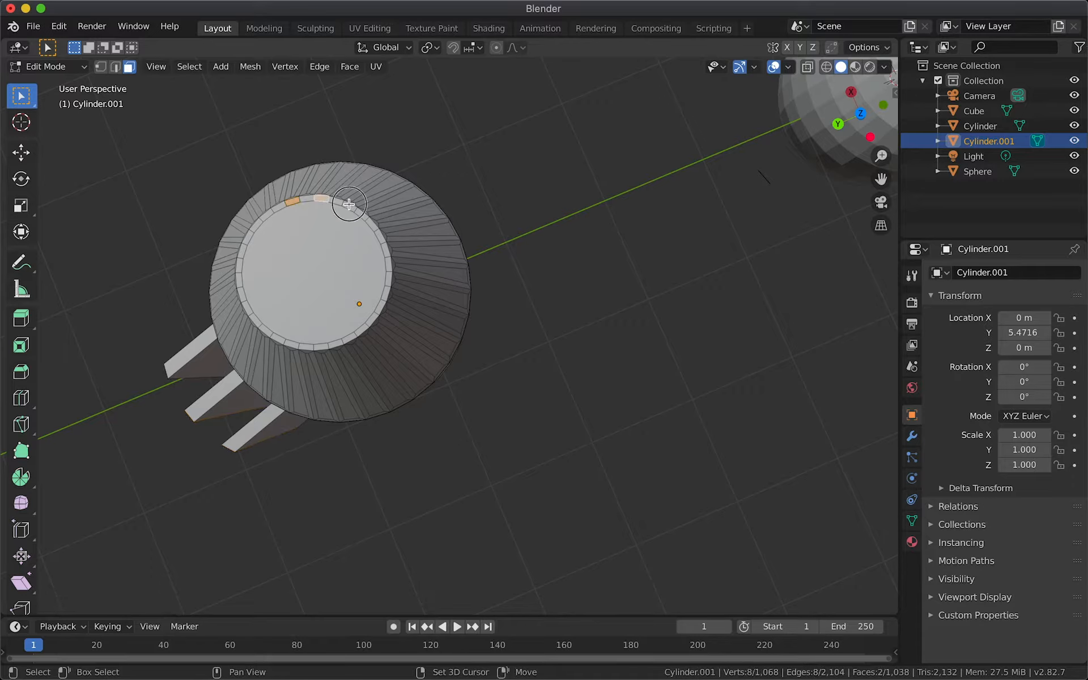
pyautogui.keyDown('shift'); pyautogui.click(349, 207); pyautogui.keyUp('shift')
pyautogui.keyDown('ctrl'); pyautogui.click(361, 330); pyautogui.keyUp('ctrl')
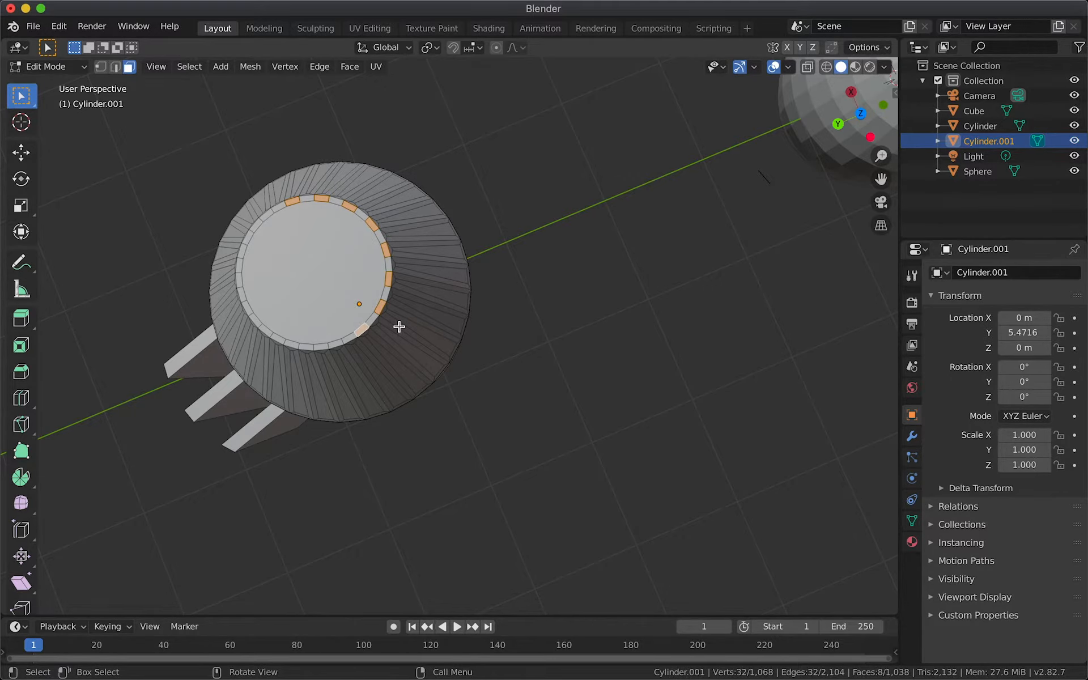
pyautogui.scroll(-10, 399, 326)
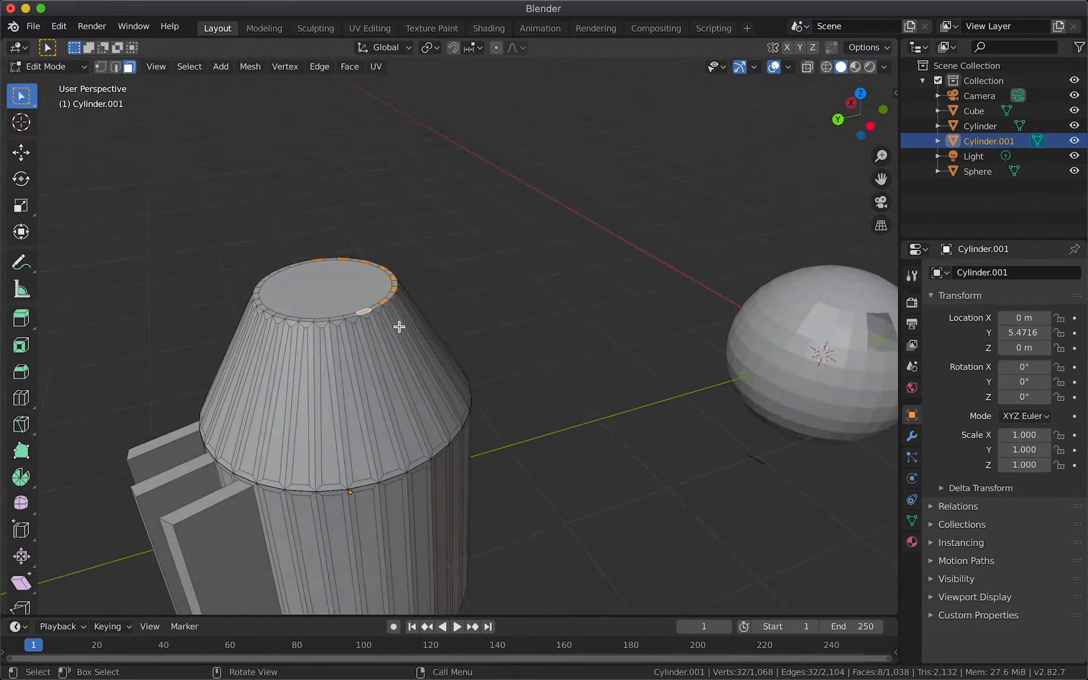
pyautogui.scroll(-5, 399, 327)
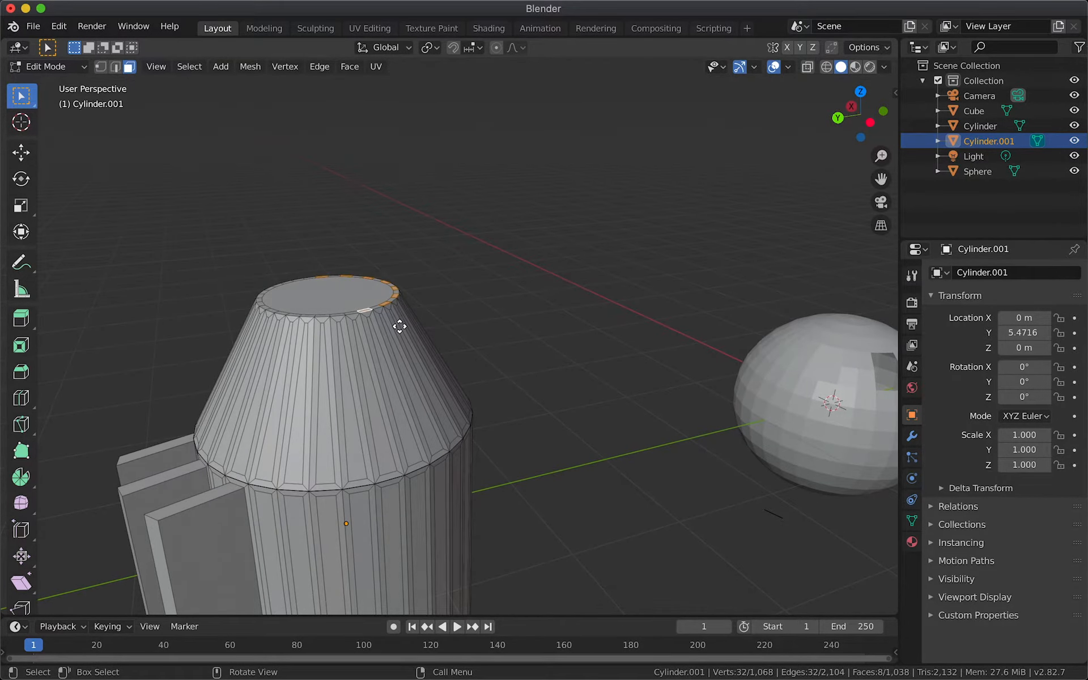
pyautogui.press('e')
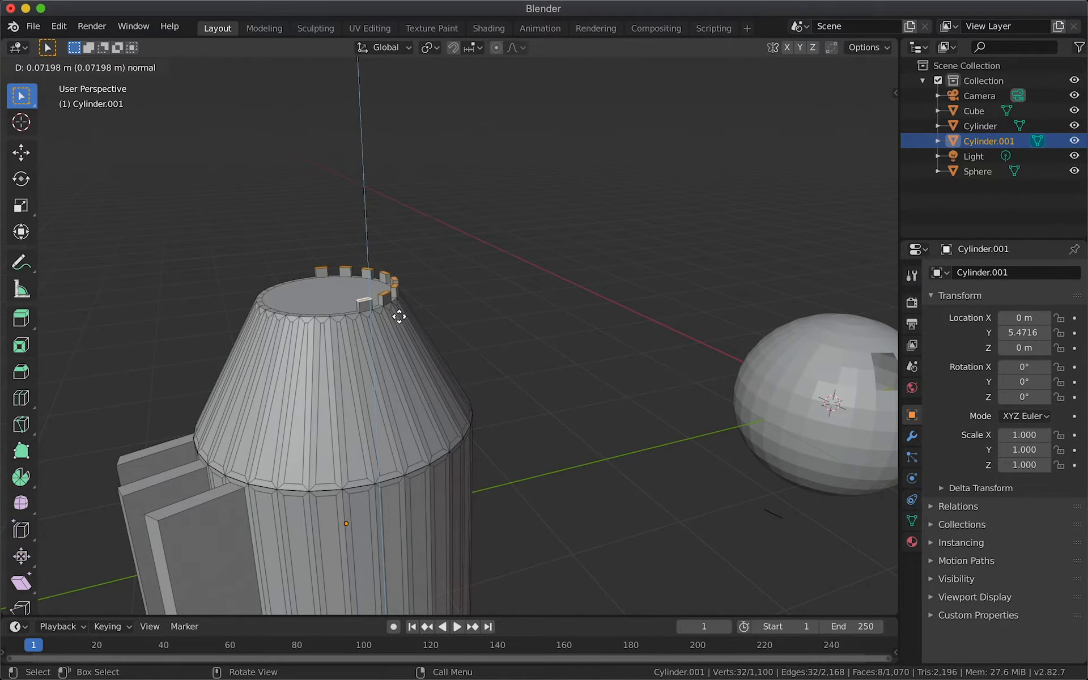
pyautogui.press('z')
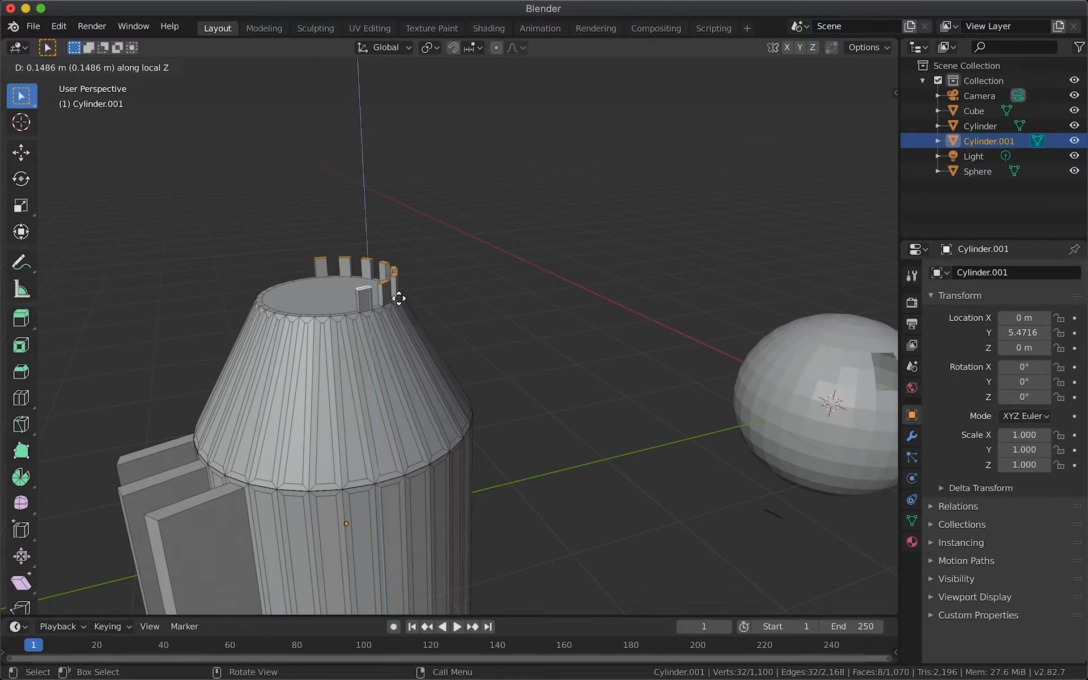
pyautogui.click(400, 250)
pyautogui.moveTo(370, 303); pyautogui.dragTo(377, 401, button='middle')
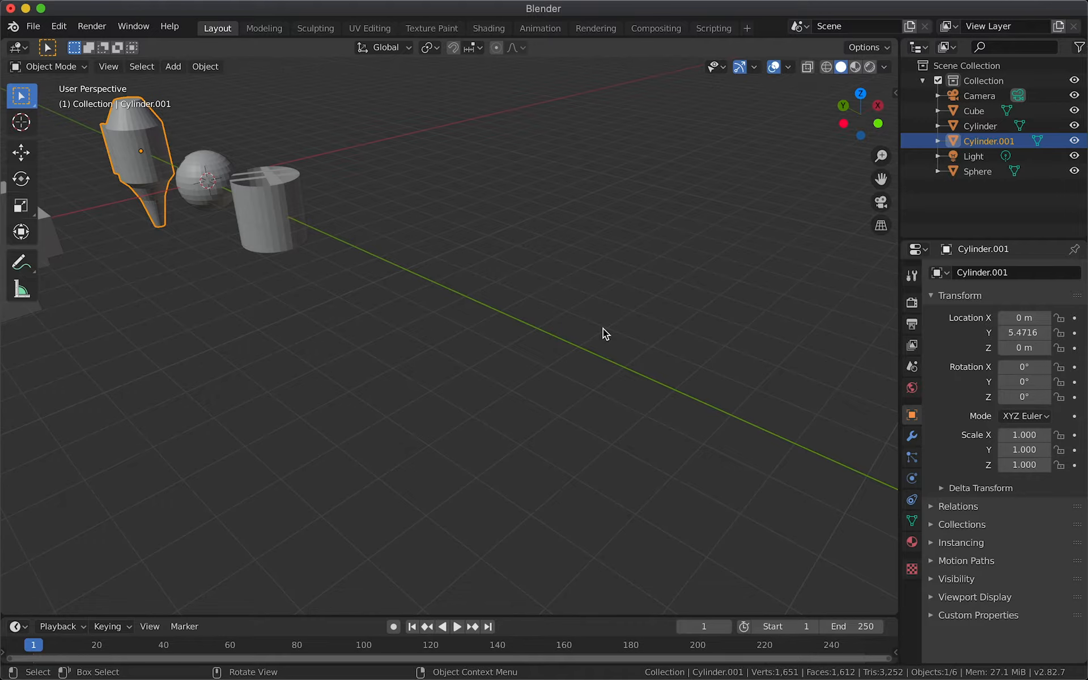
# Step: Add a new cube mesh and move it along the Y axis to about -12.28 m, away from the other objects
pyautogui.hotkey('shift', 'a')
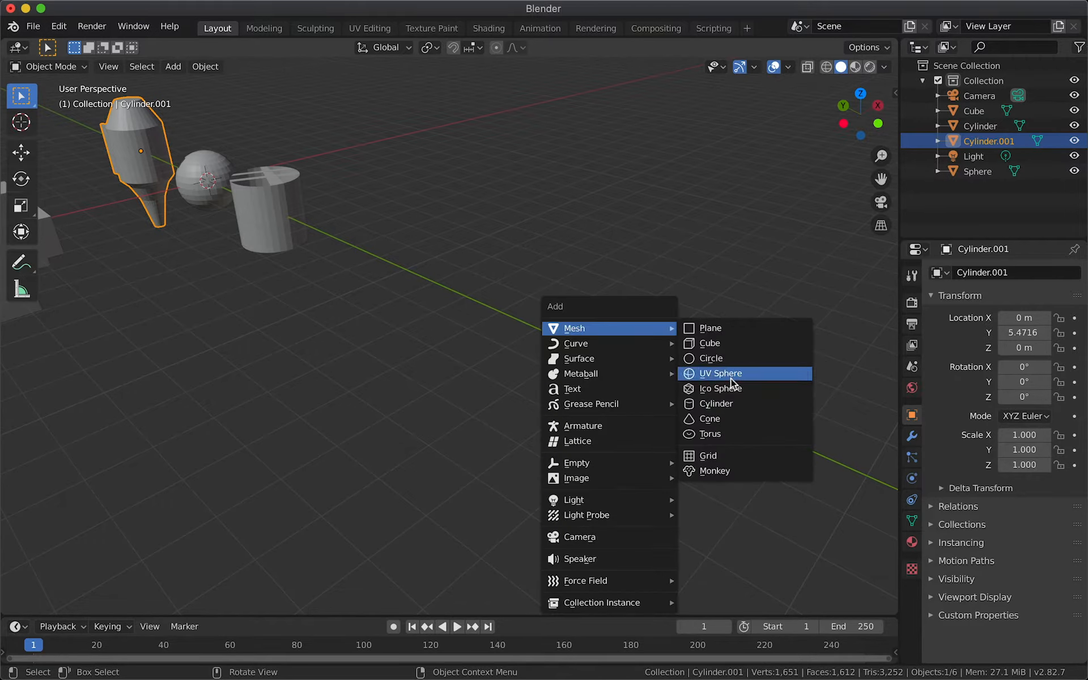
pyautogui.click(726, 344)
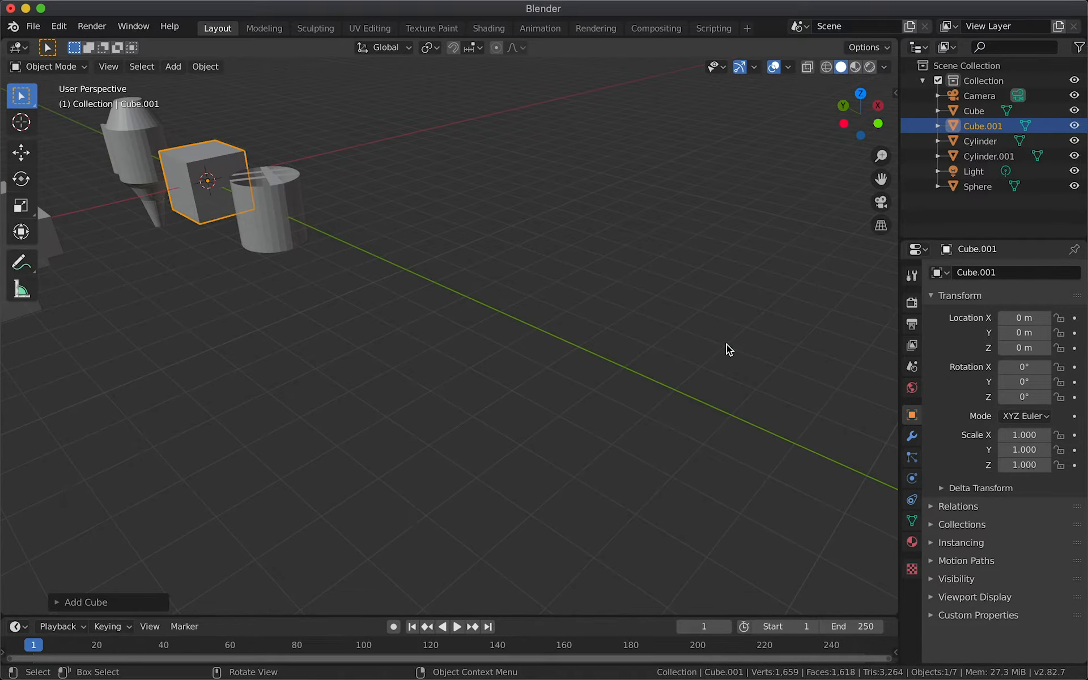
pyautogui.press('g')
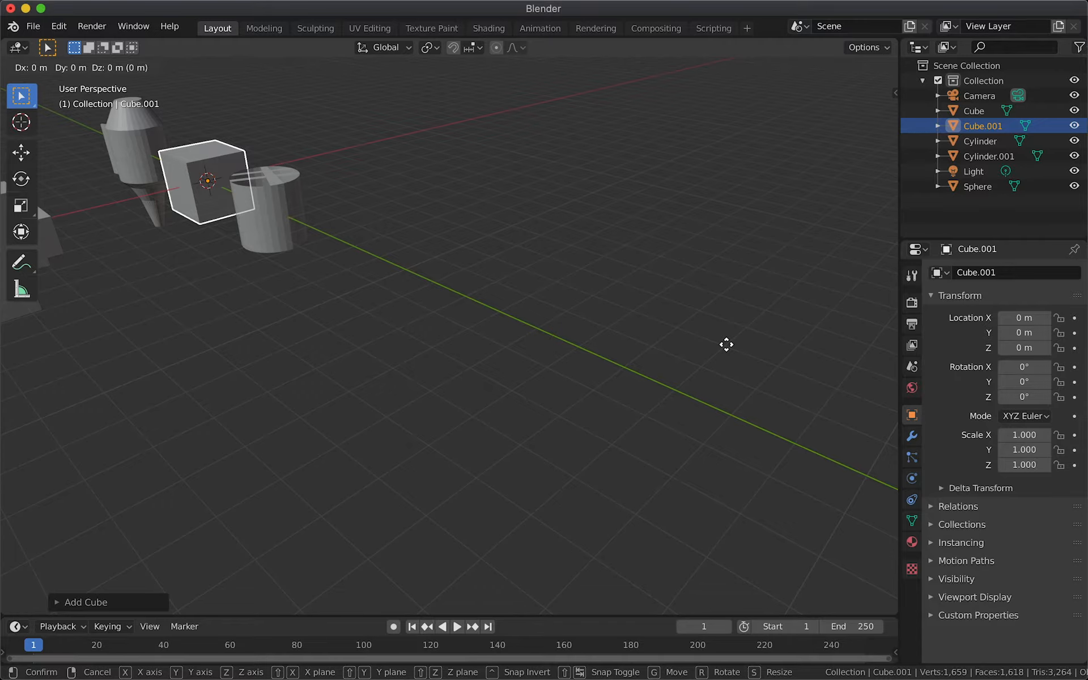
pyautogui.press('y')
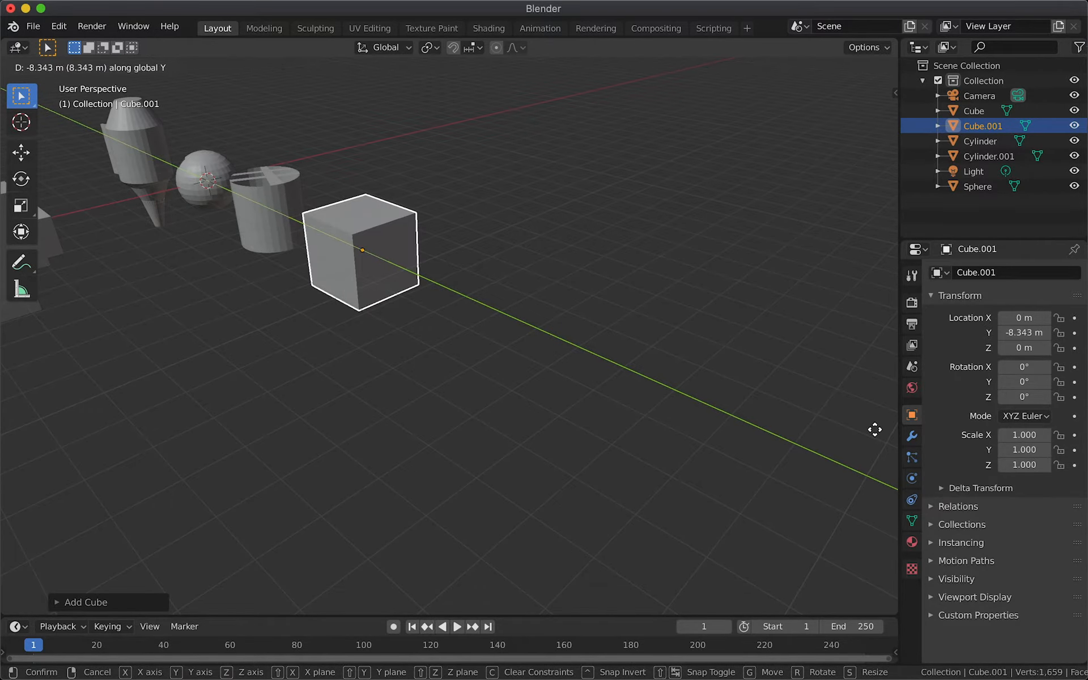
pyautogui.click(82, 505)
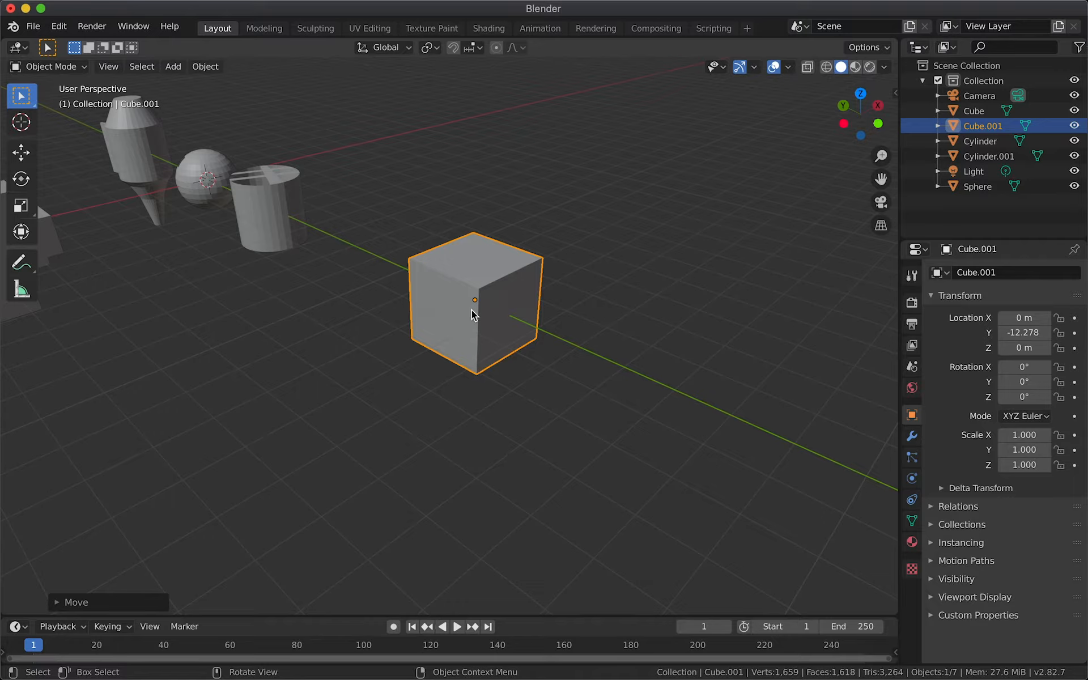
# Step: Enter Edit Mode on the new cube and select all of its faces
pyautogui.press('Tab')
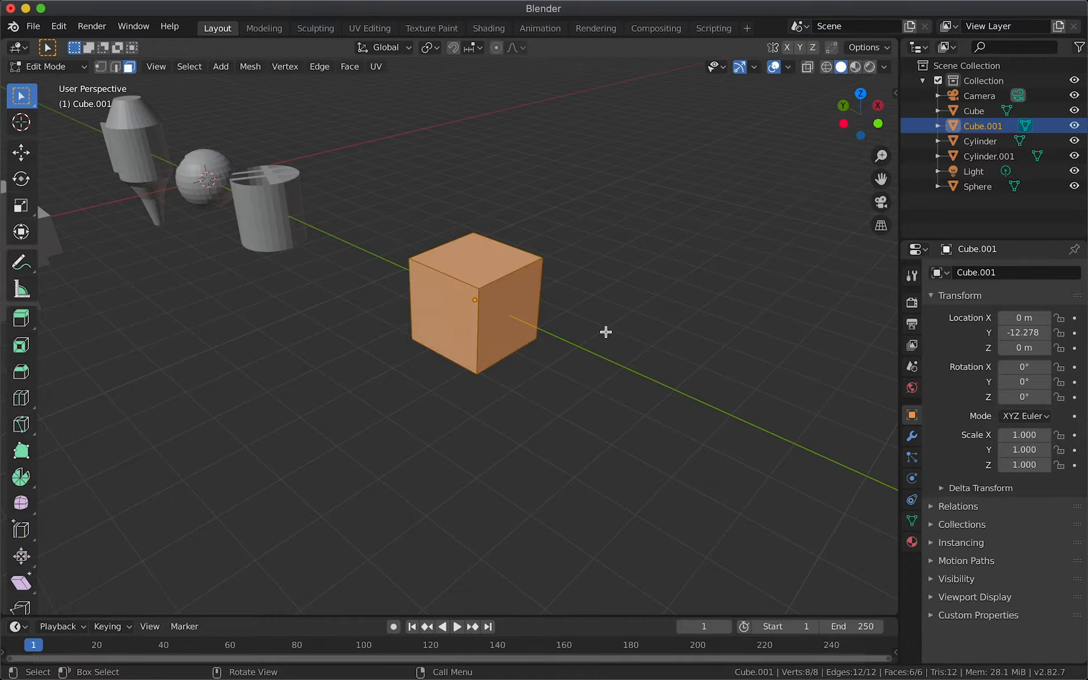
pyautogui.click(610, 294)
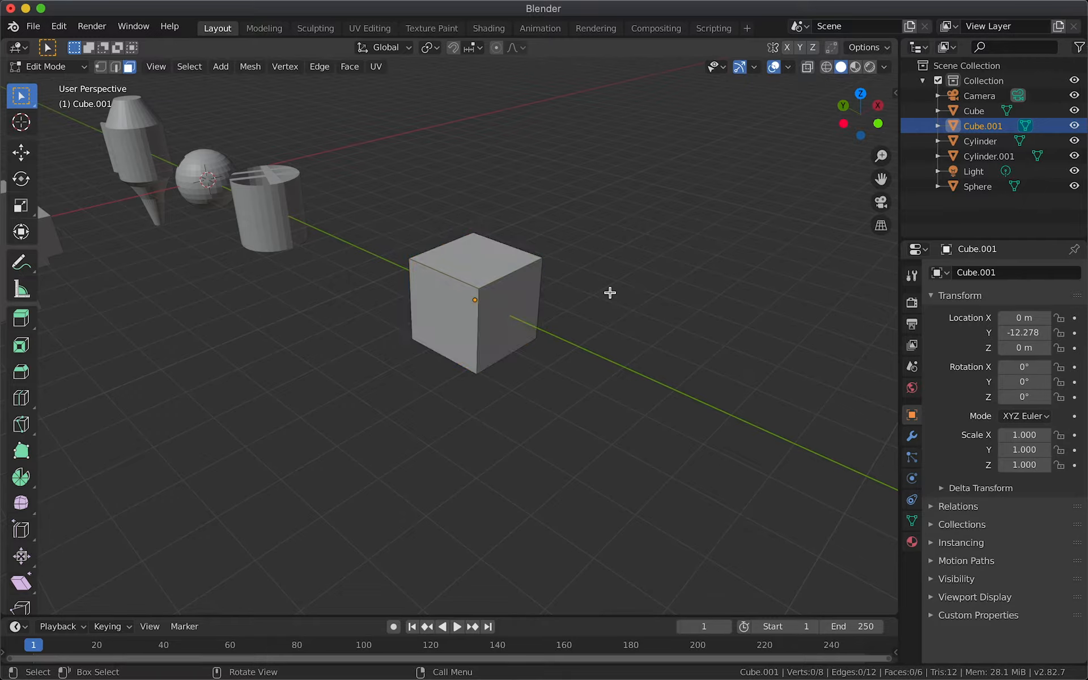
pyautogui.press('a')
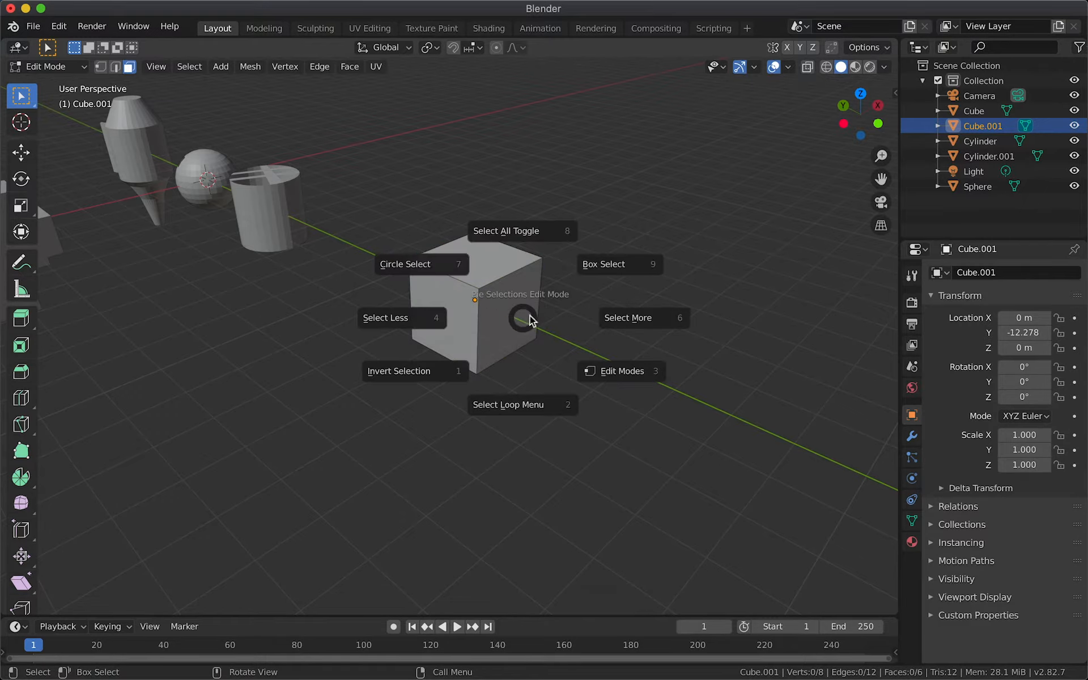
pyautogui.press('a')
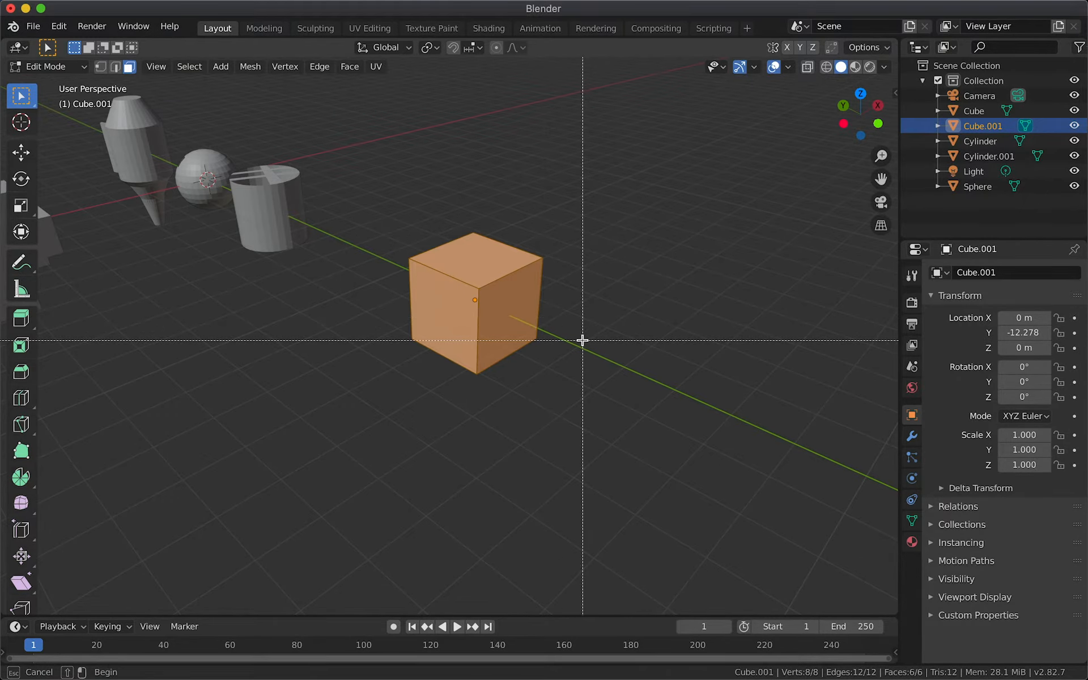
pyautogui.press('Escape')
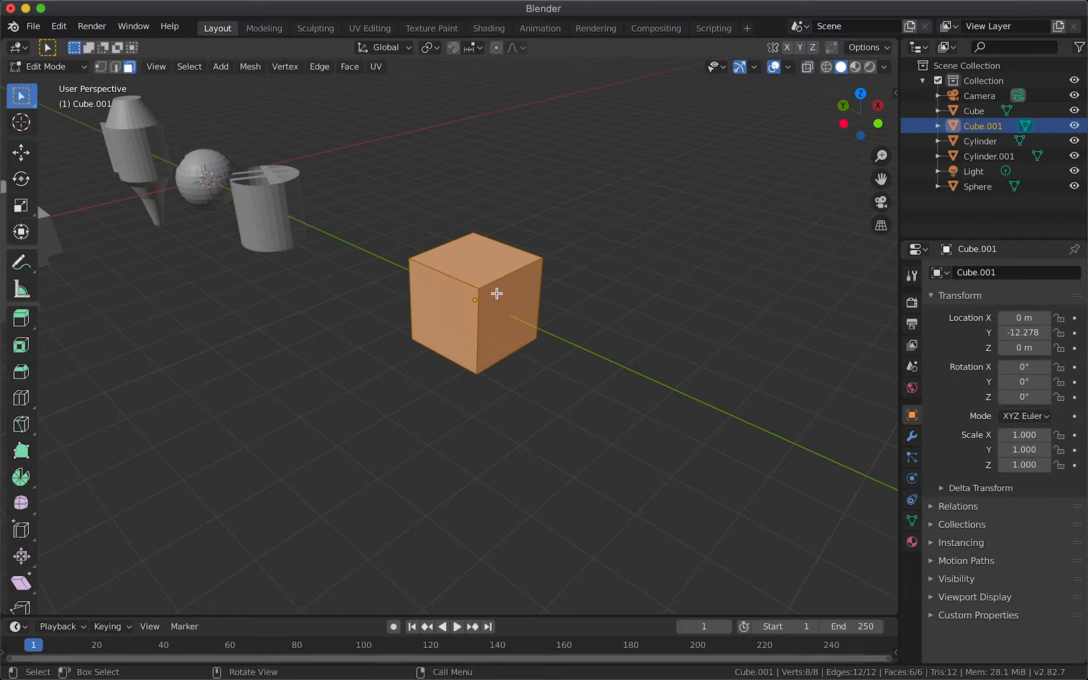
# Step: Try beveling all the cube's edges with a width of about 0.183 m and undo the bevel
pyautogui.press('ctrl')
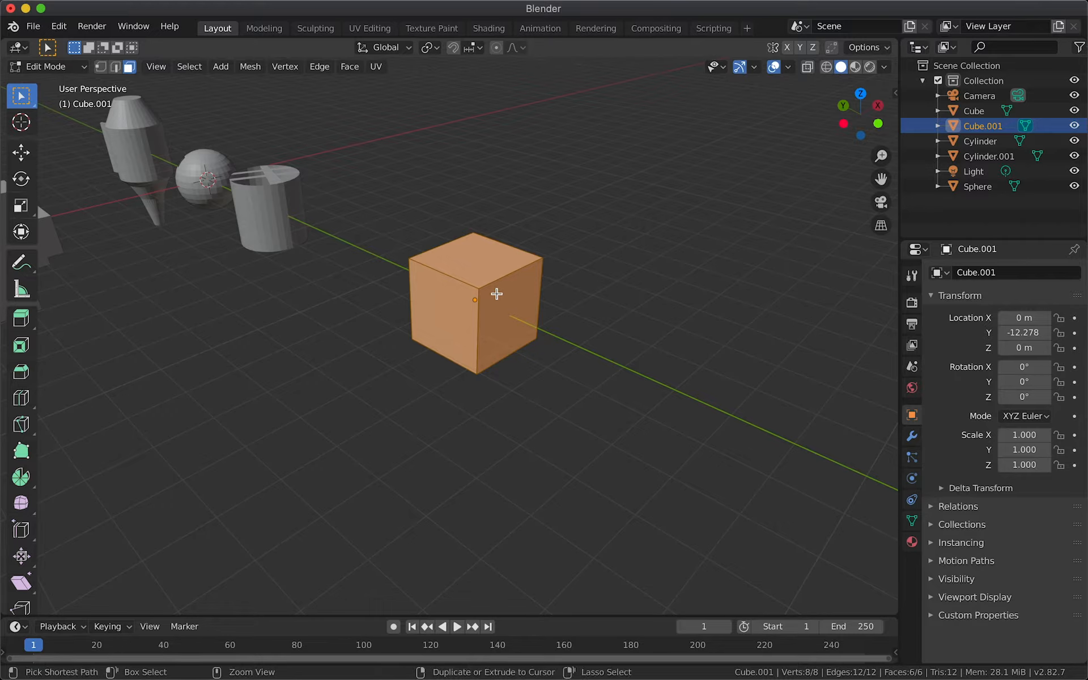
pyautogui.hotkey('ctrl', 'b')
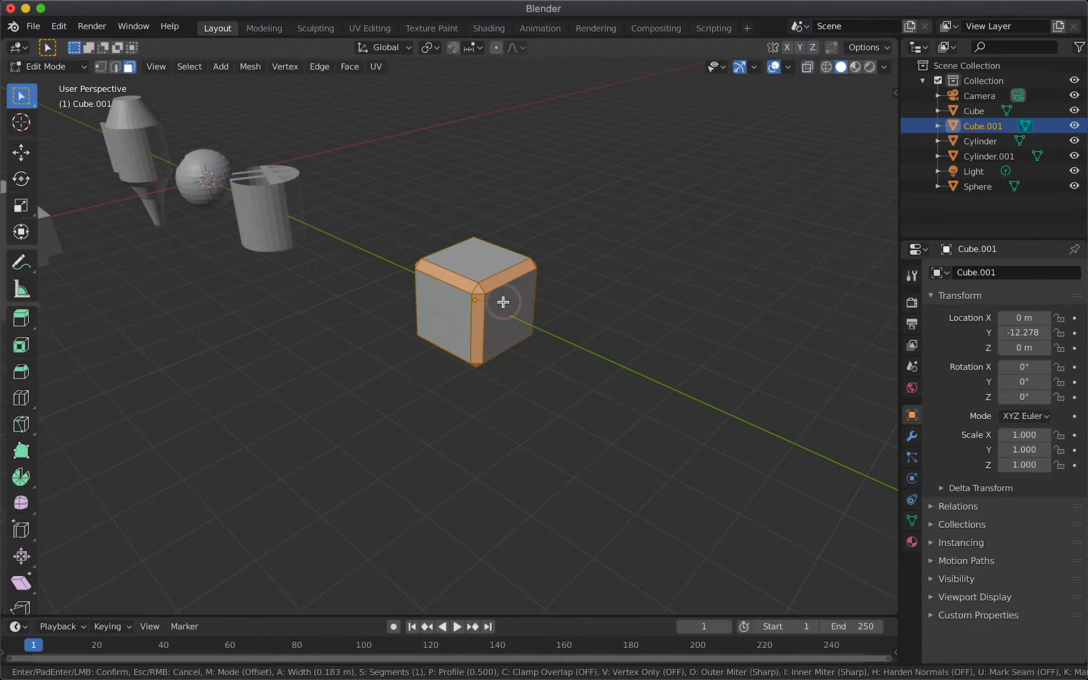
pyautogui.click(503, 302)
pyautogui.hotkey('ctrl', 'b')
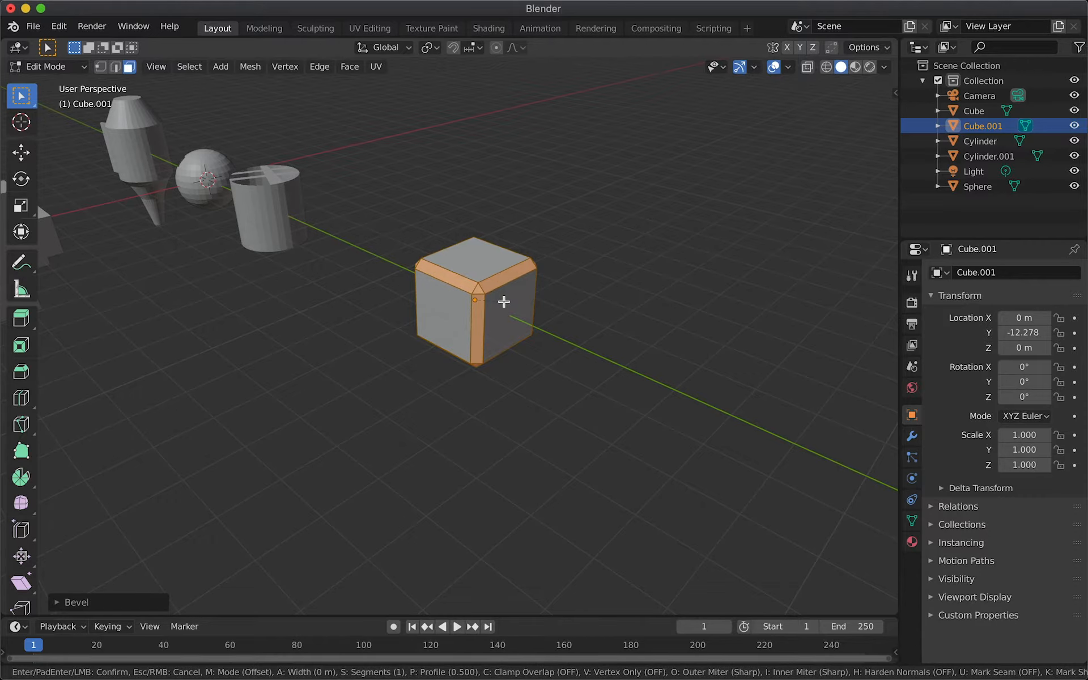
pyautogui.click(506, 301)
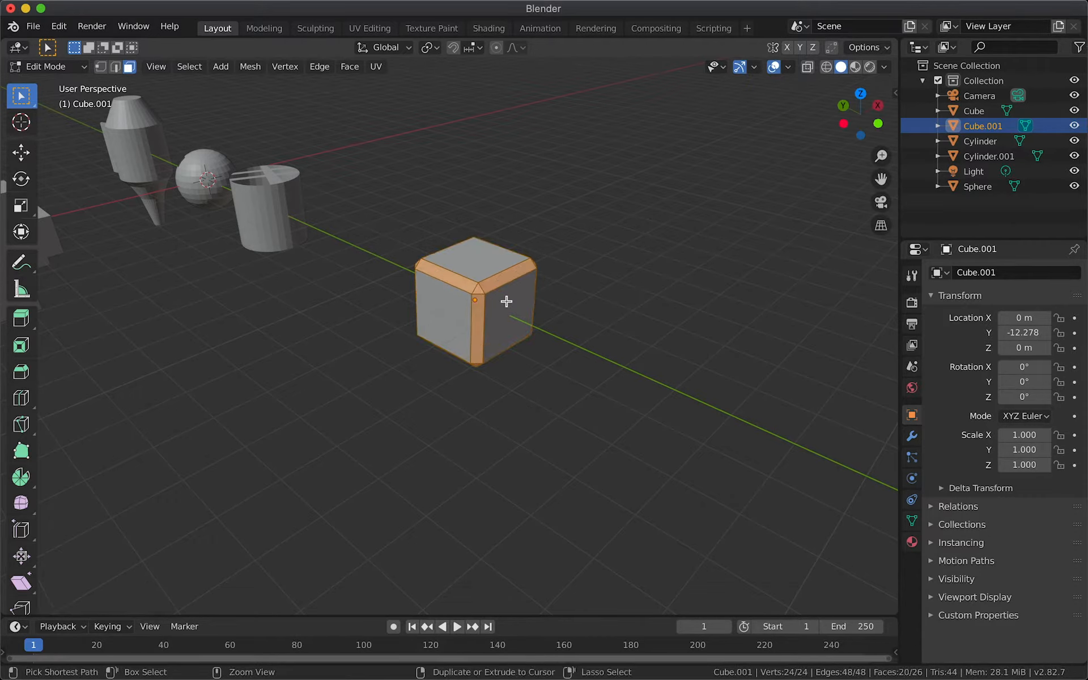
pyautogui.hotkey('ctrl', 'z')
pyautogui.hotkey('ctrl', 'z')
# Step: Try edge bevel widths of 0.1 m and 0.3 m on the whole cube and reset the width to 0
pyautogui.hotkey('ctrl', 'b')
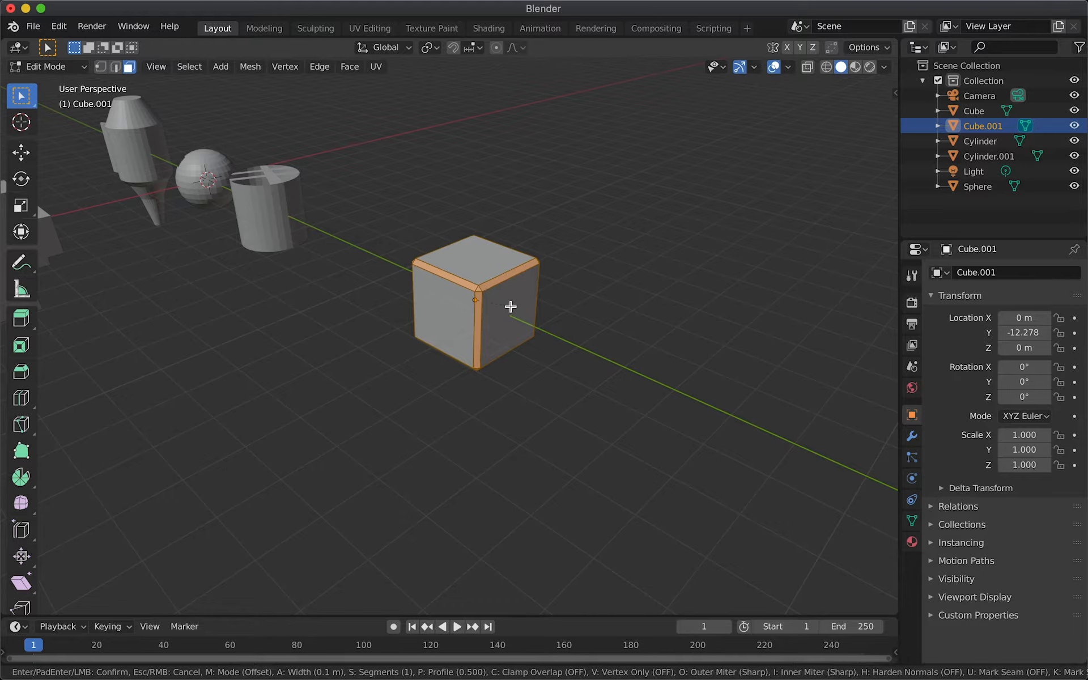
pyautogui.press('0')
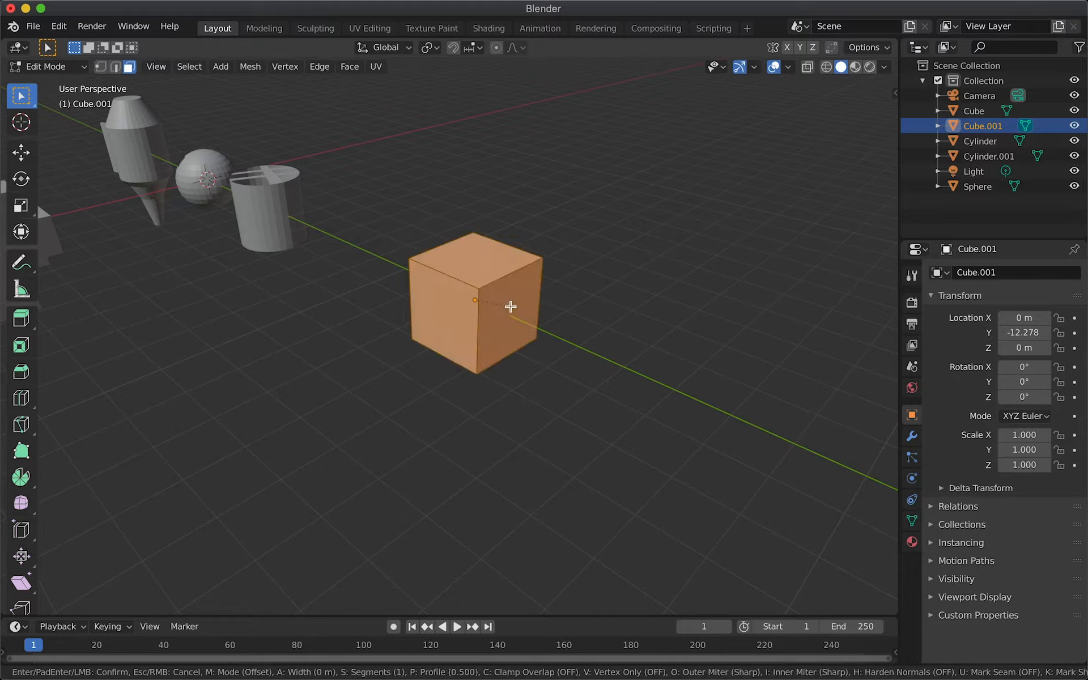
pyautogui.write('.3')
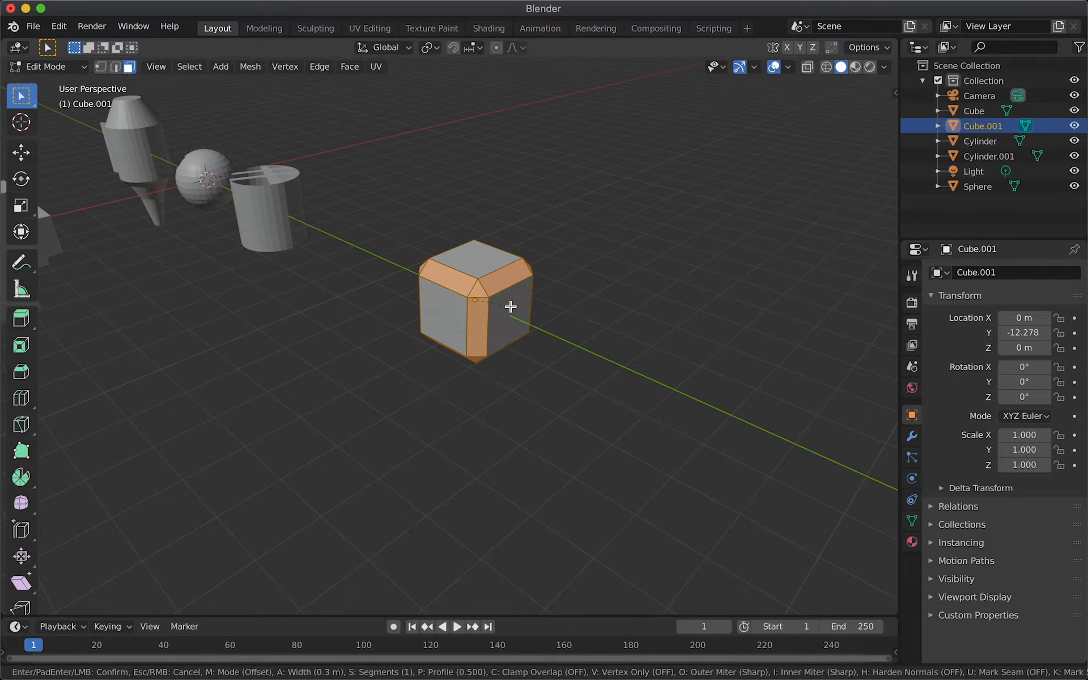
pyautogui.press('0')
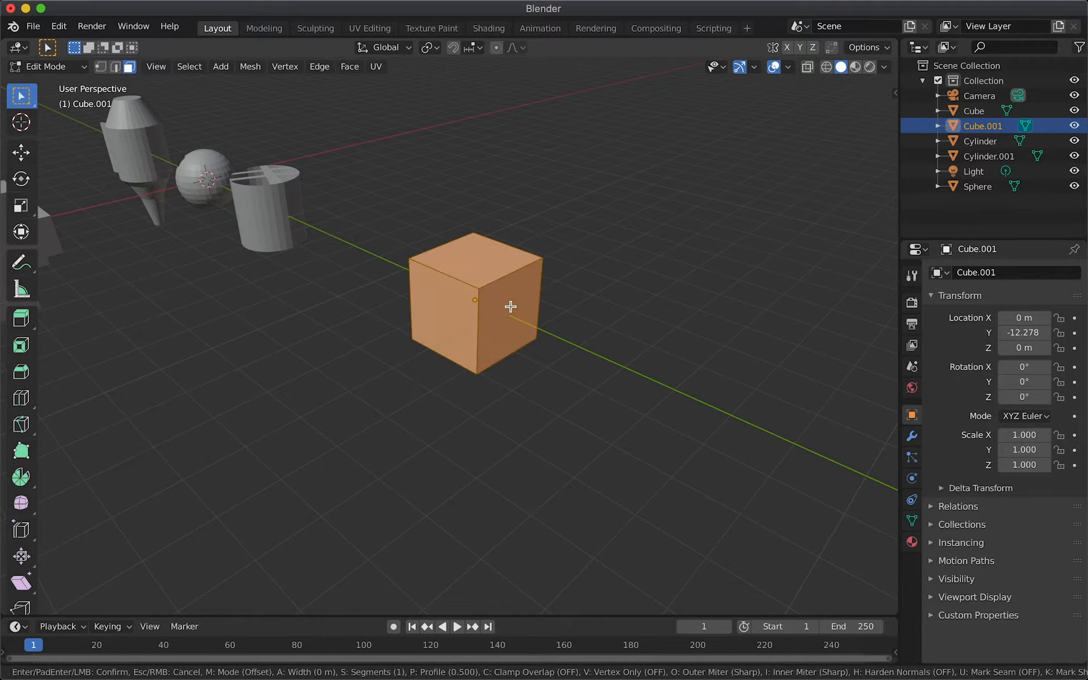
# Step: Bevel only the cube's vertices with Clamp Overlap on, widening the cuts until they meet at the edge midpoints
pyautogui.press('v')
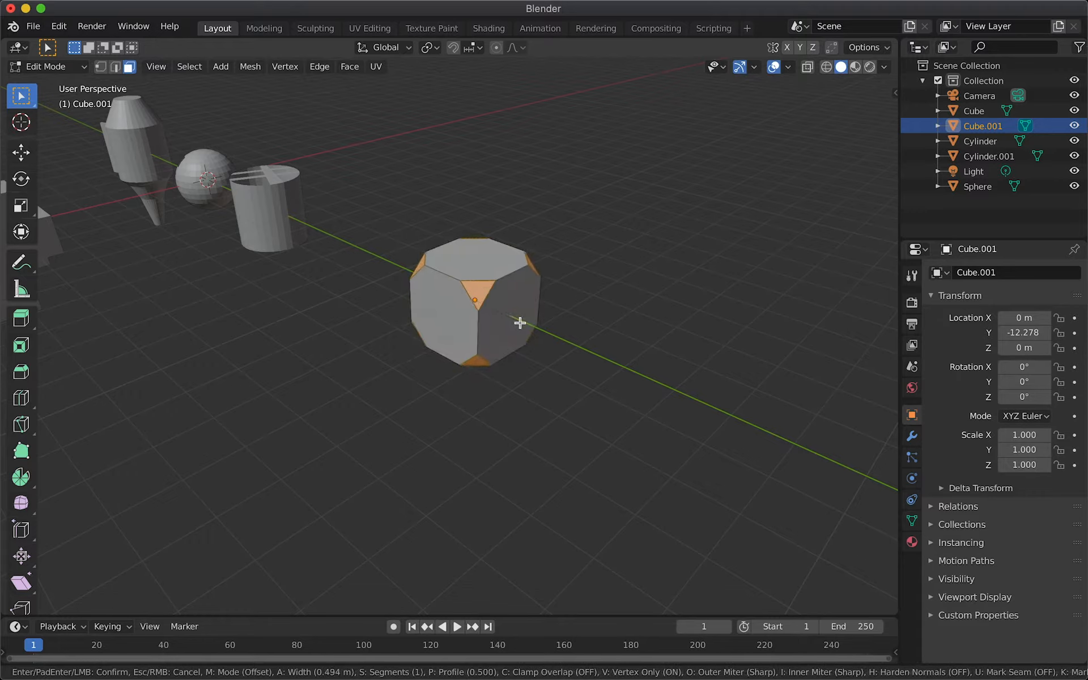
pyautogui.click(520, 328)
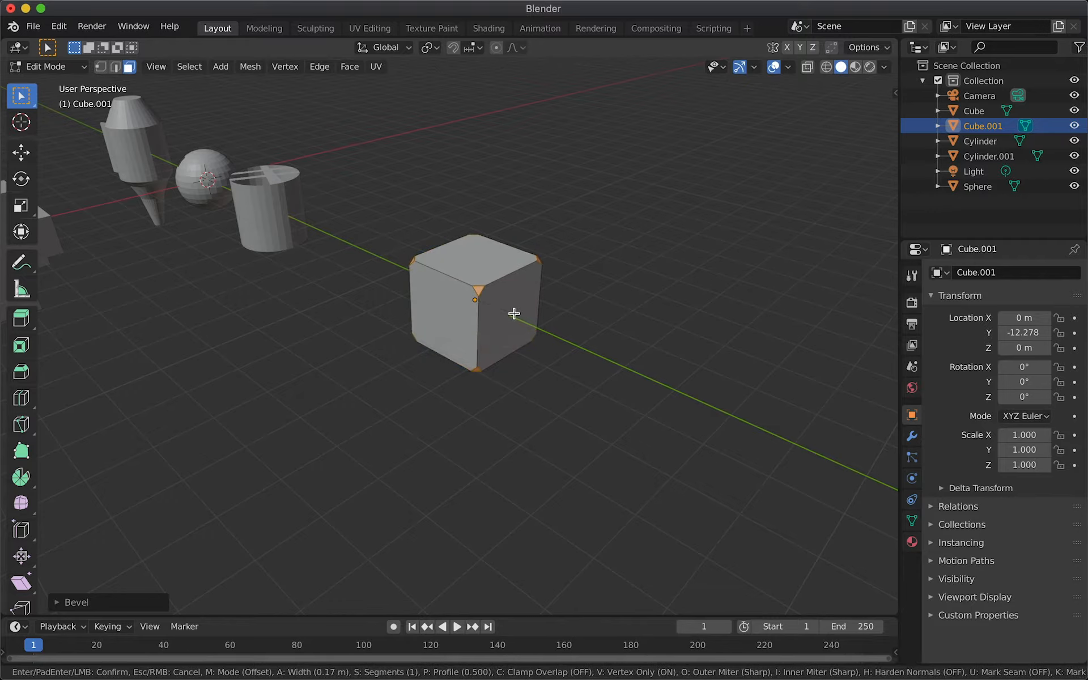
pyautogui.press('c')
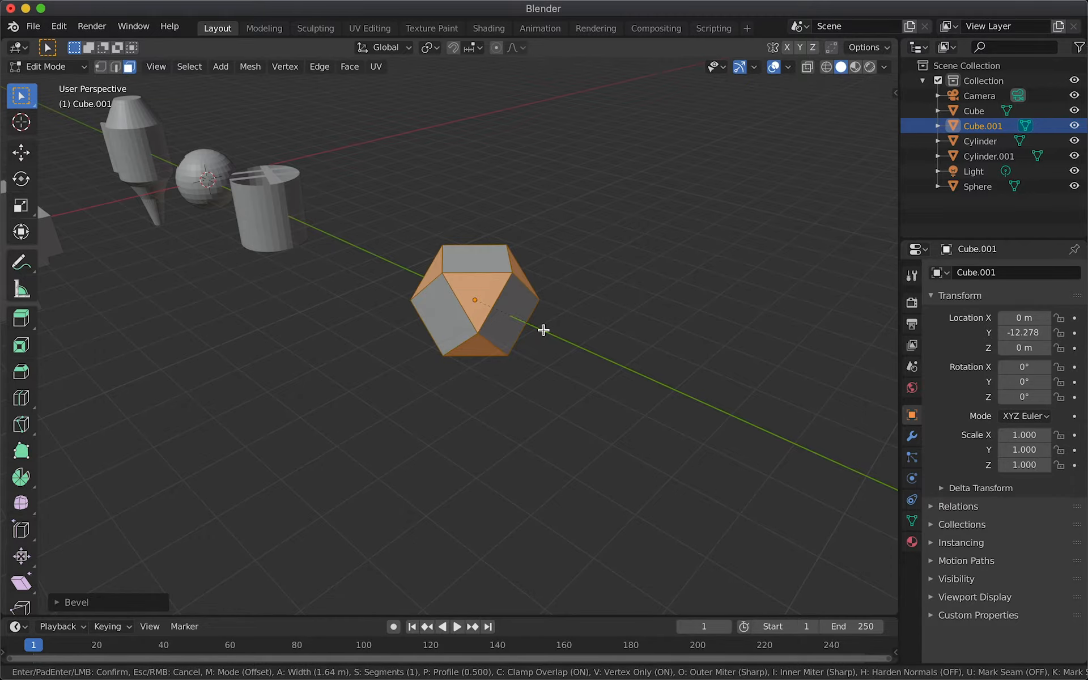
pyautogui.click(539, 328)
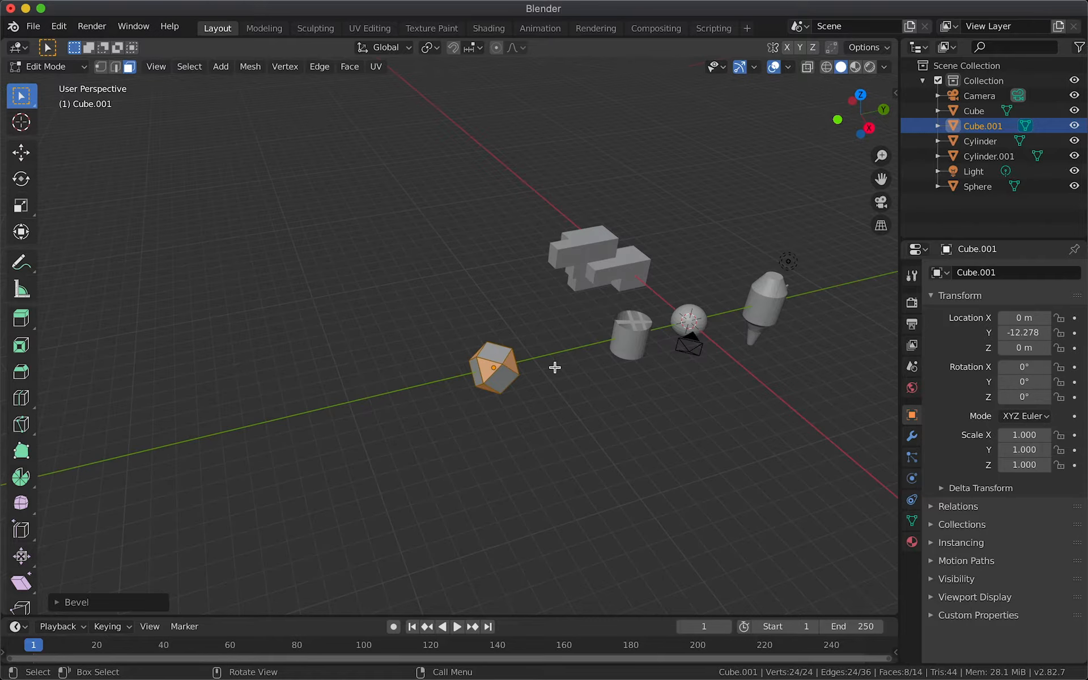
# Step: Return to Object Mode and place the 3D cursor on the Y axis in the empty space beyond the beveled cube
pyautogui.hscroll(-4, 544, 365)
pyautogui.hscroll(10, 545, 366)
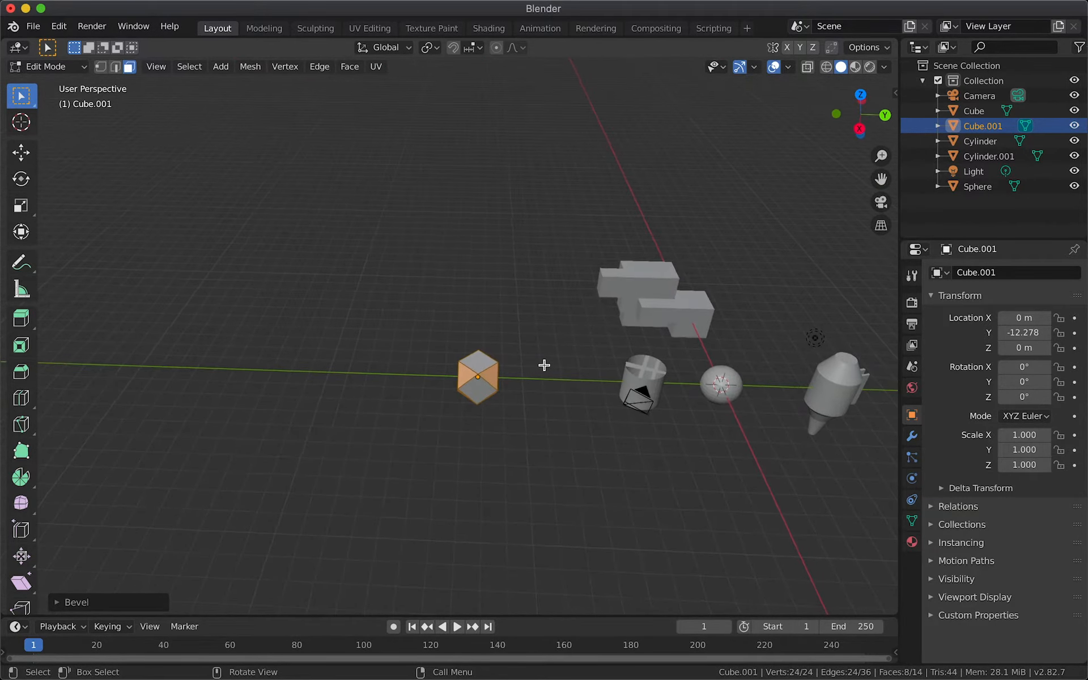
pyautogui.hscroll(3, 544, 365)
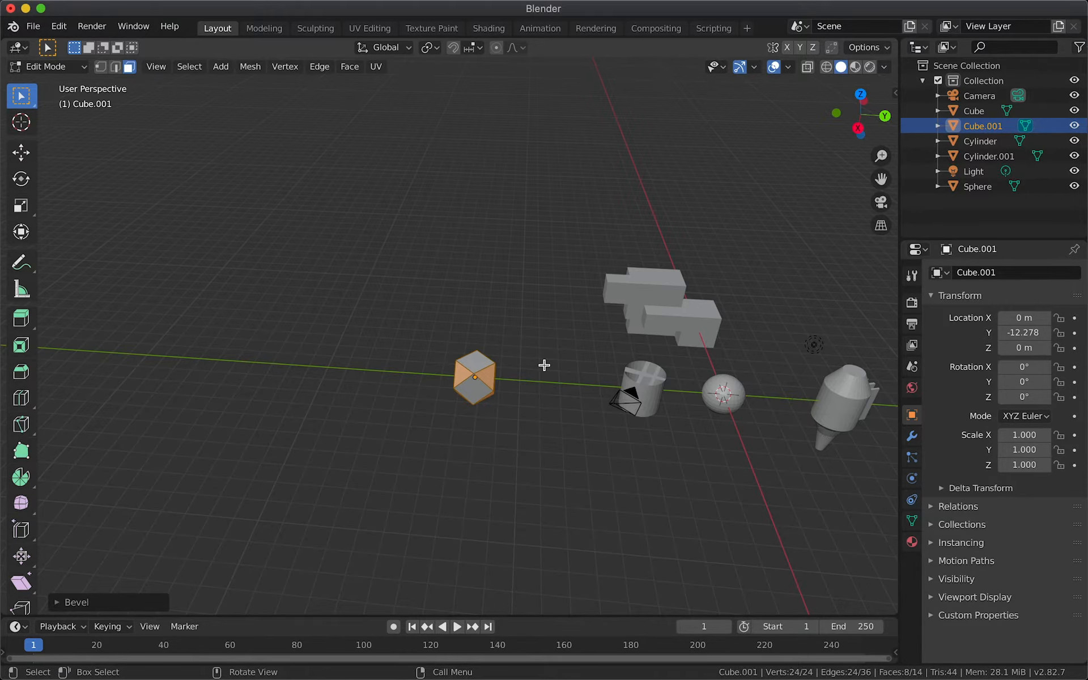
pyautogui.press('Tab')
pyautogui.press('KP_Decimal')
pyautogui.click(22, 123)
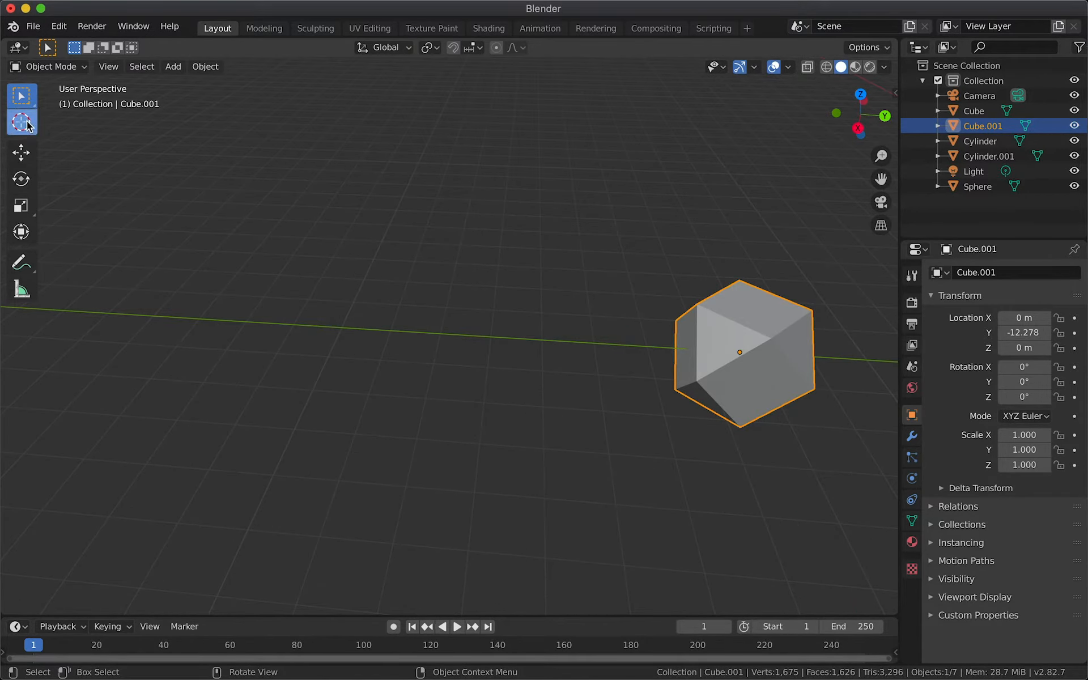
pyautogui.click(343, 329)
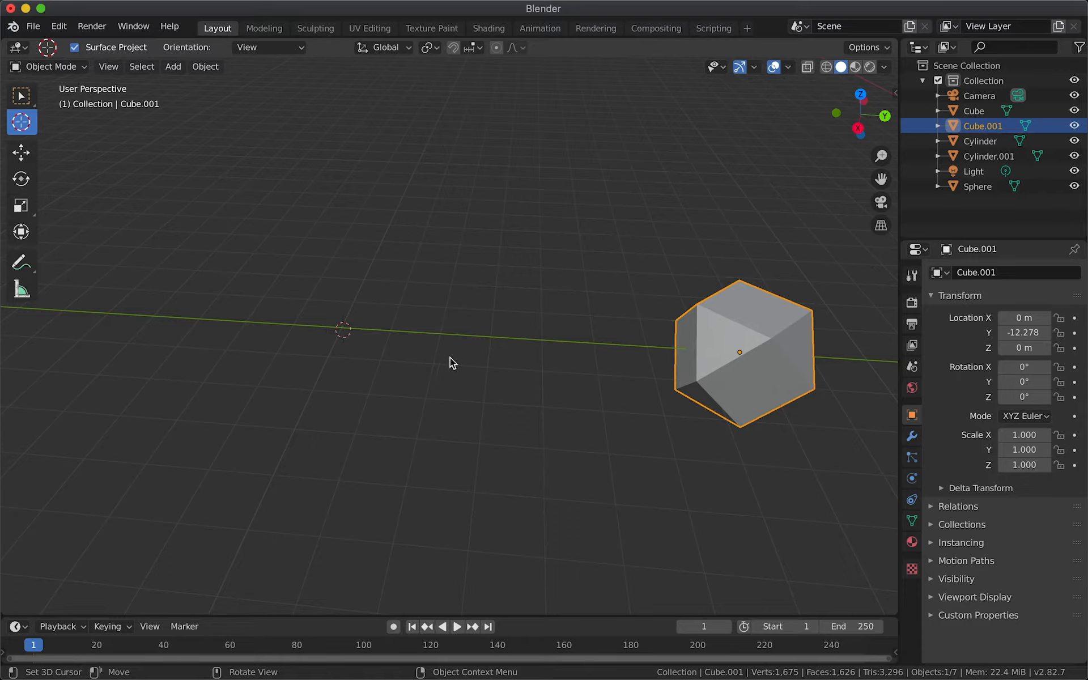
# Step: Add a mesh cylinder at the 3D cursor and expand its creation settings
pyautogui.click(21, 95)
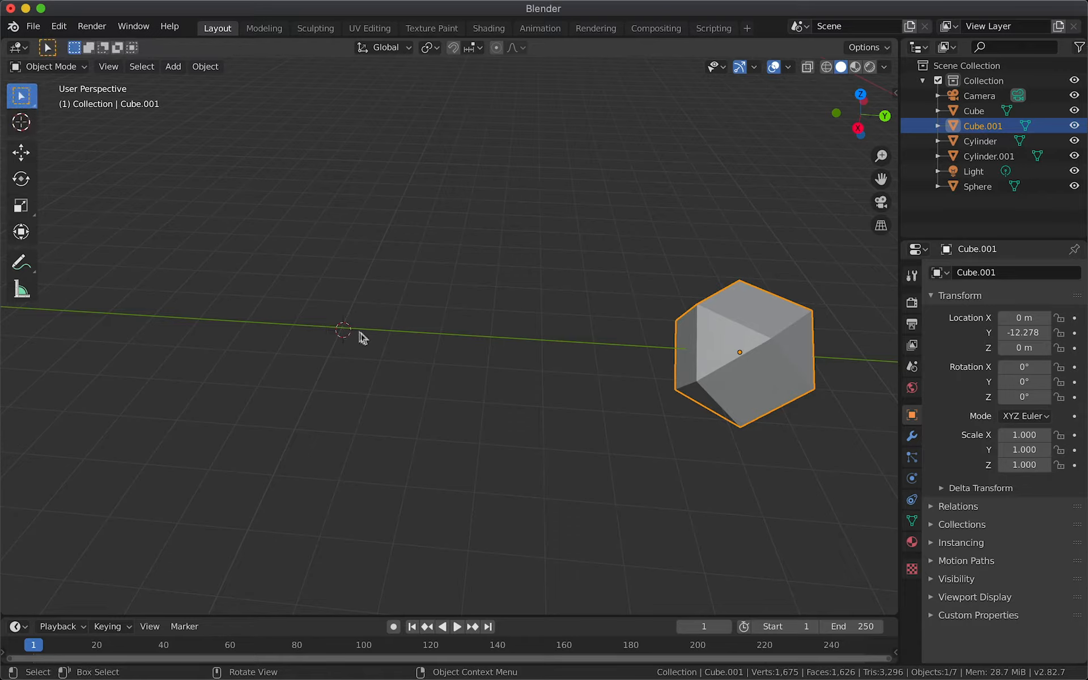
pyautogui.hotkey('shift', 'a')
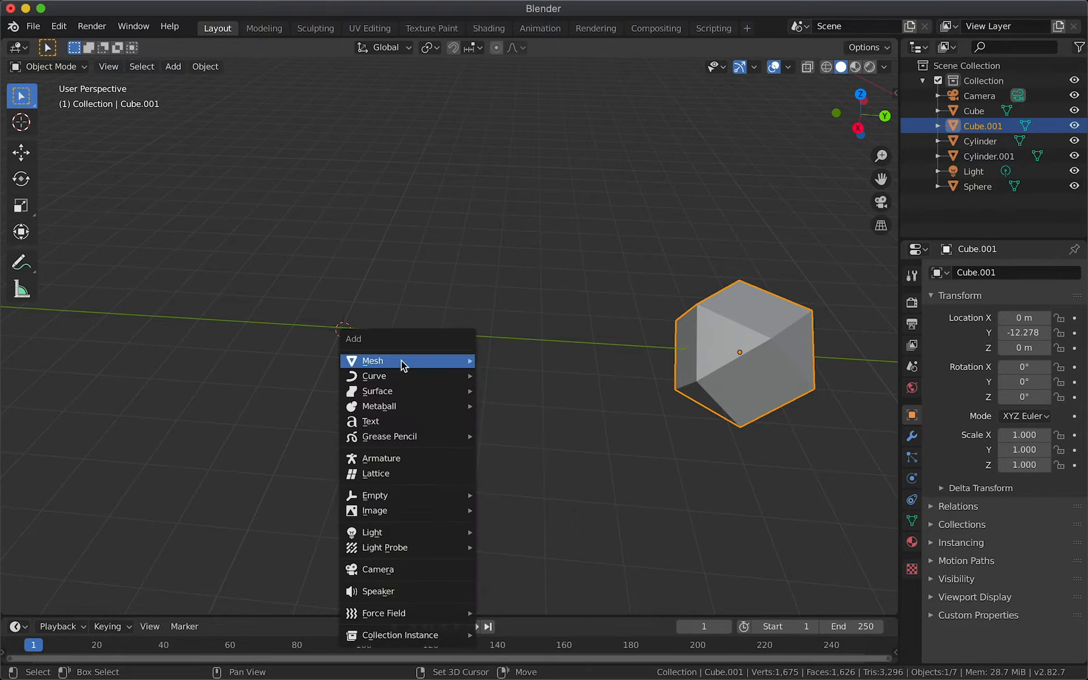
pyautogui.moveTo(404, 363)
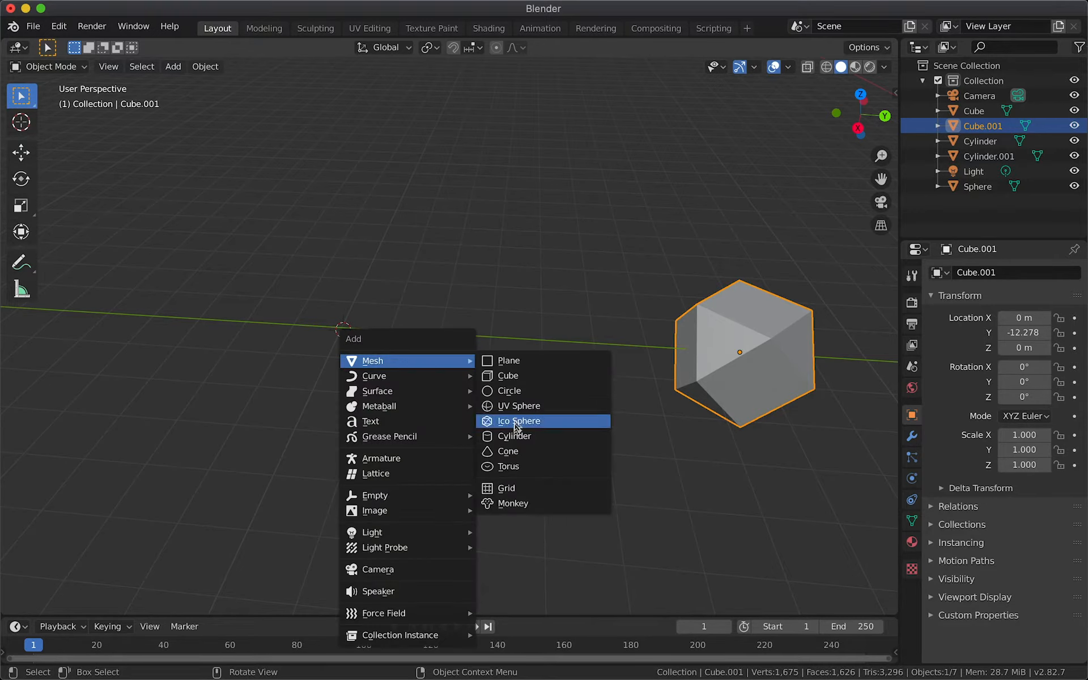
pyautogui.click(515, 438)
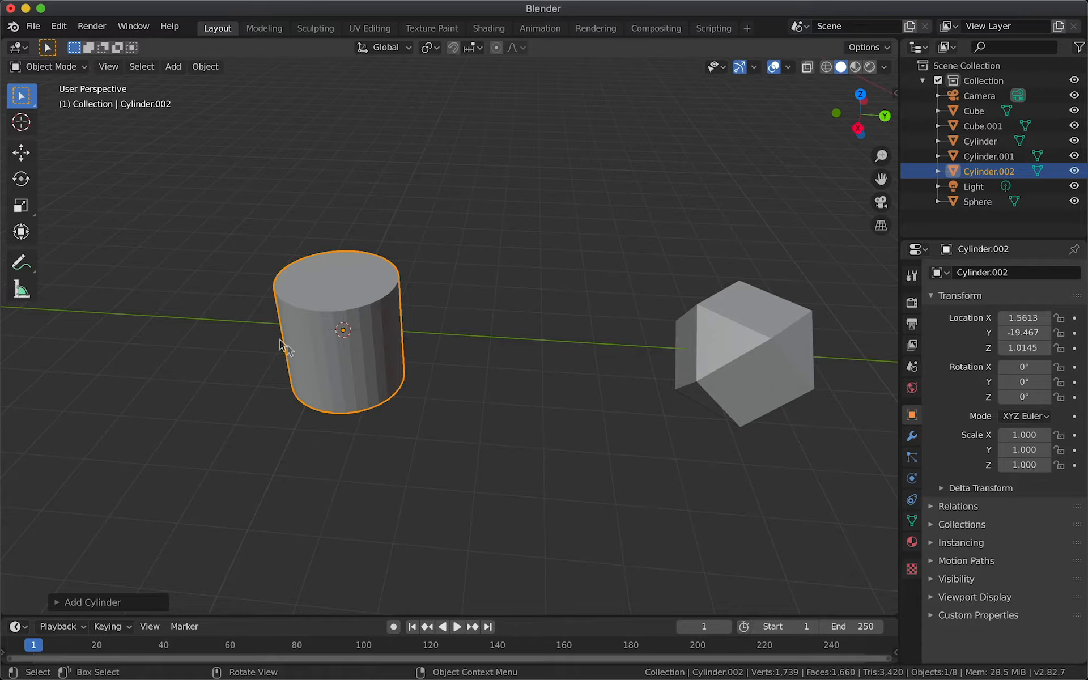
pyautogui.click(59, 603)
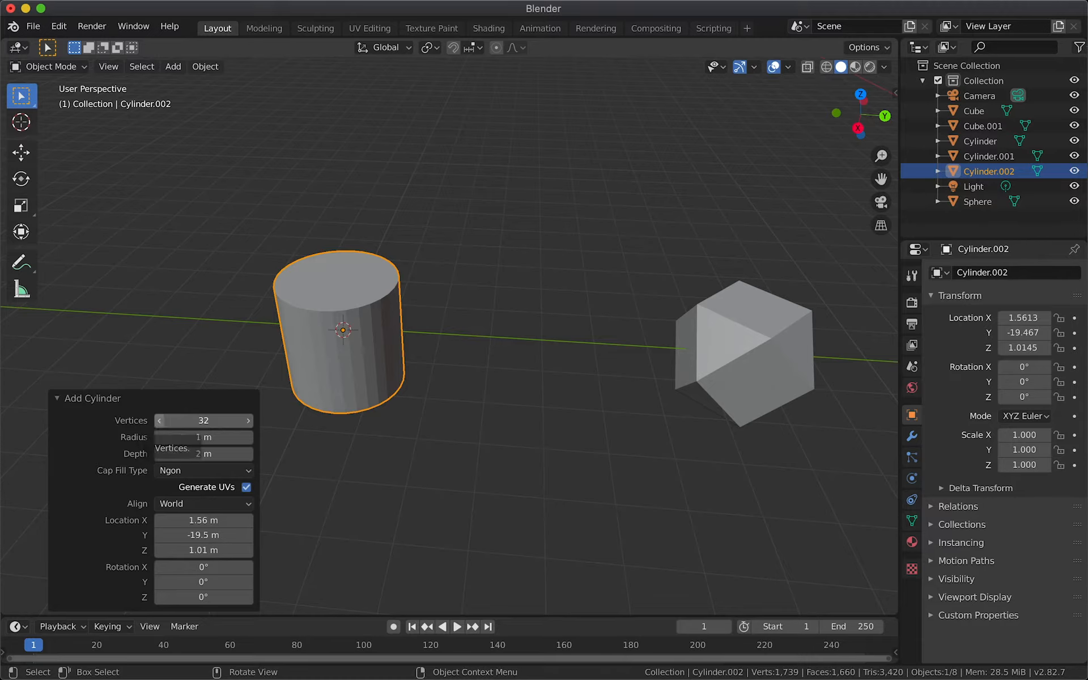
# Step: Try a count of 16 vertices on the new cylinder
pyautogui.click(160, 421)
pyautogui.click(160, 421)
pyautogui.click(160, 421)
pyautogui.click(160, 422)
pyautogui.click(160, 422)
pyautogui.click(160, 422)
pyautogui.click(160, 422)
pyautogui.click(160, 421)
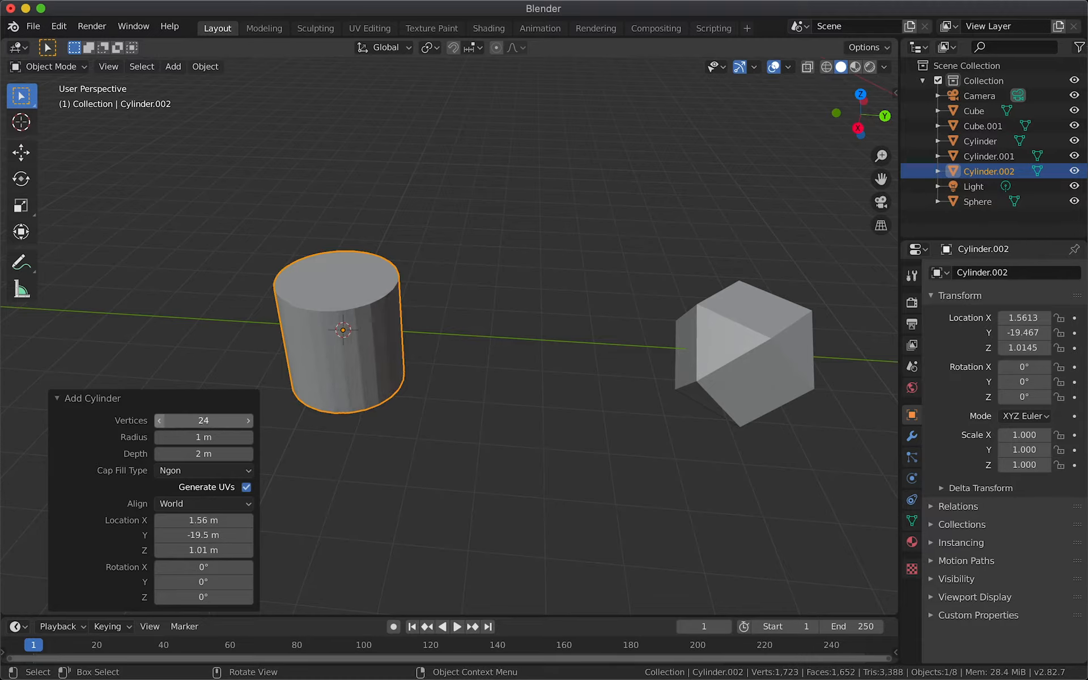
pyautogui.click(159, 421)
pyautogui.click(159, 422)
pyautogui.click(159, 421)
pyautogui.click(160, 422)
pyautogui.click(159, 421)
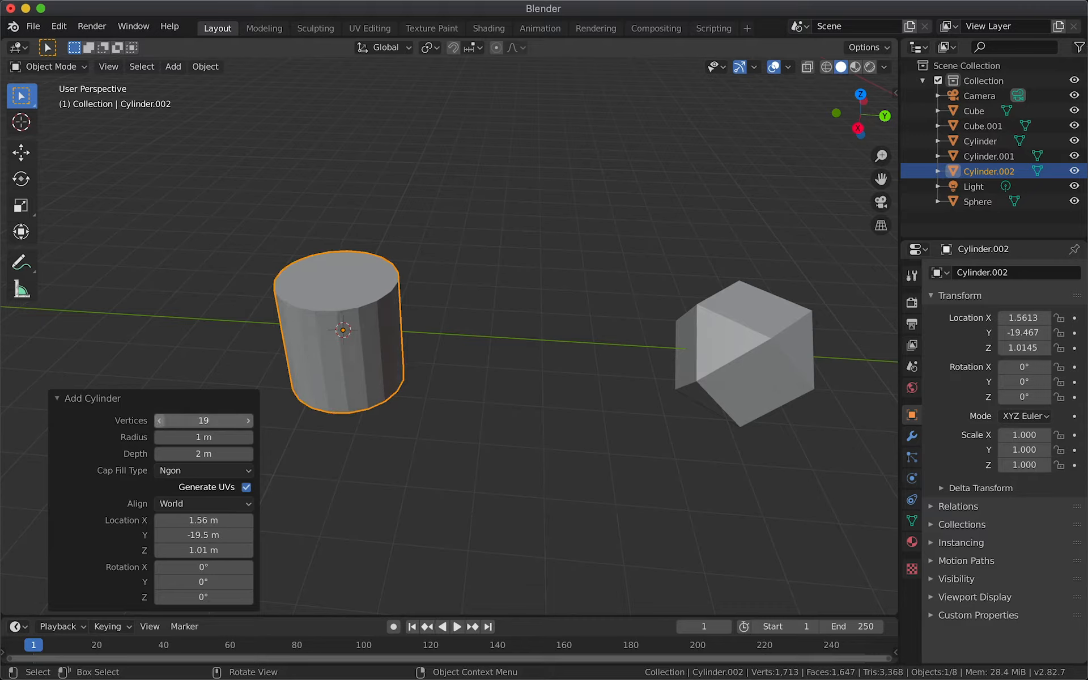
pyautogui.click(160, 421)
pyautogui.click(159, 422)
pyautogui.click(160, 422)
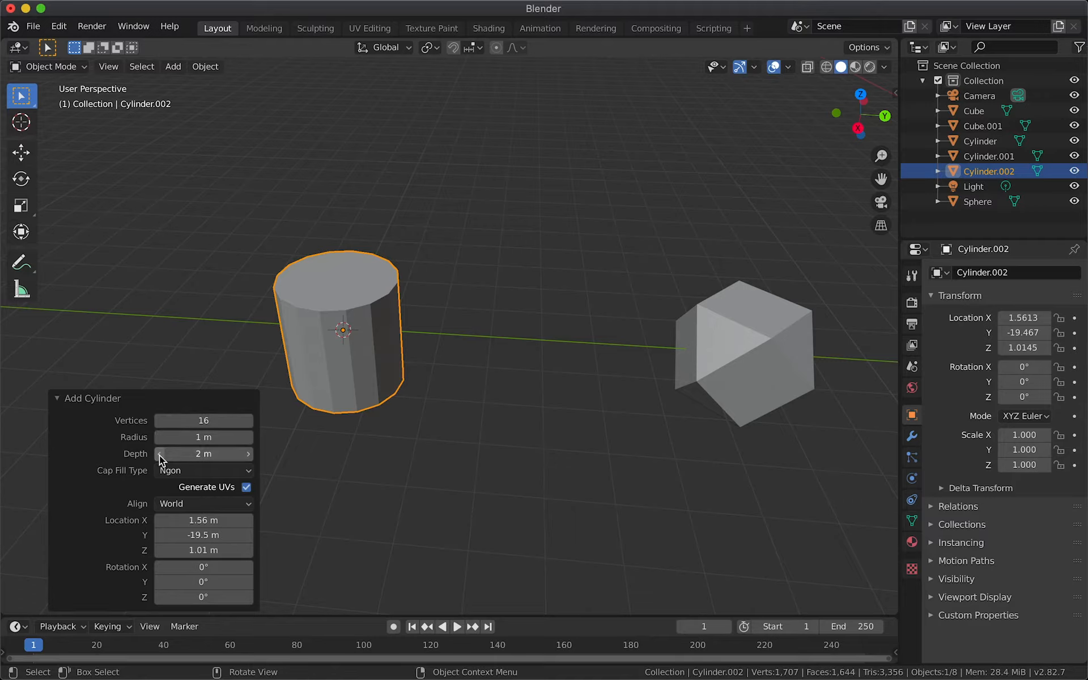
# Step: Set the new cylinder's depth to 1.71 m and its vertex count to 11, and deselect it
pyautogui.moveTo(159, 455); pyautogui.dragTo(149, 455)
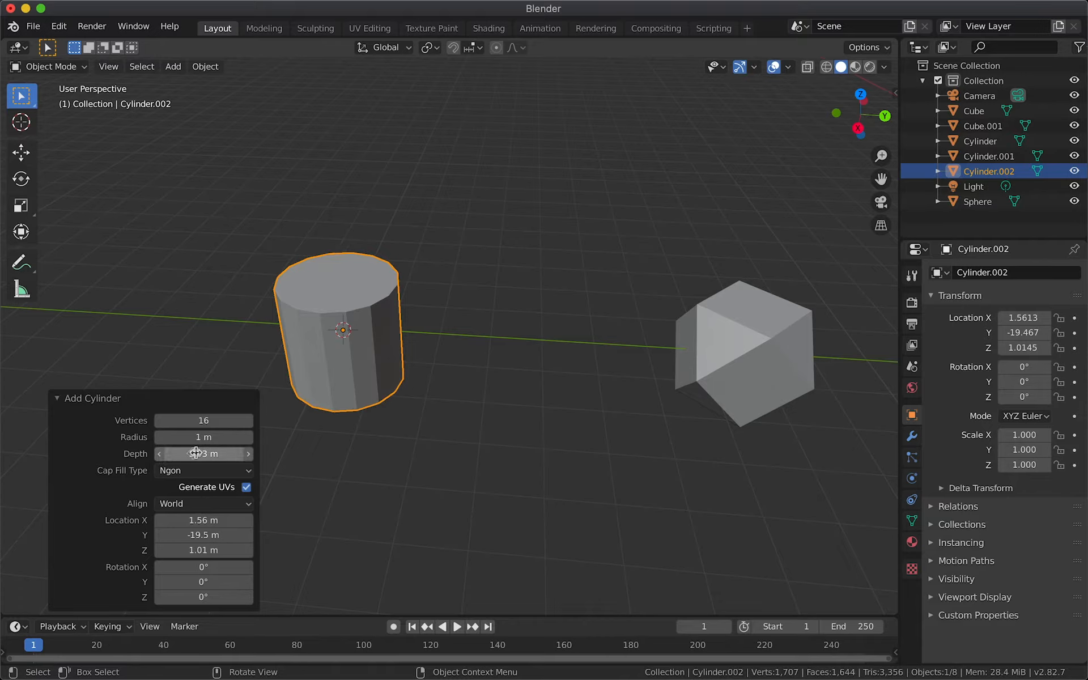
pyautogui.moveTo(203, 455); pyautogui.dragTo(204, 420)
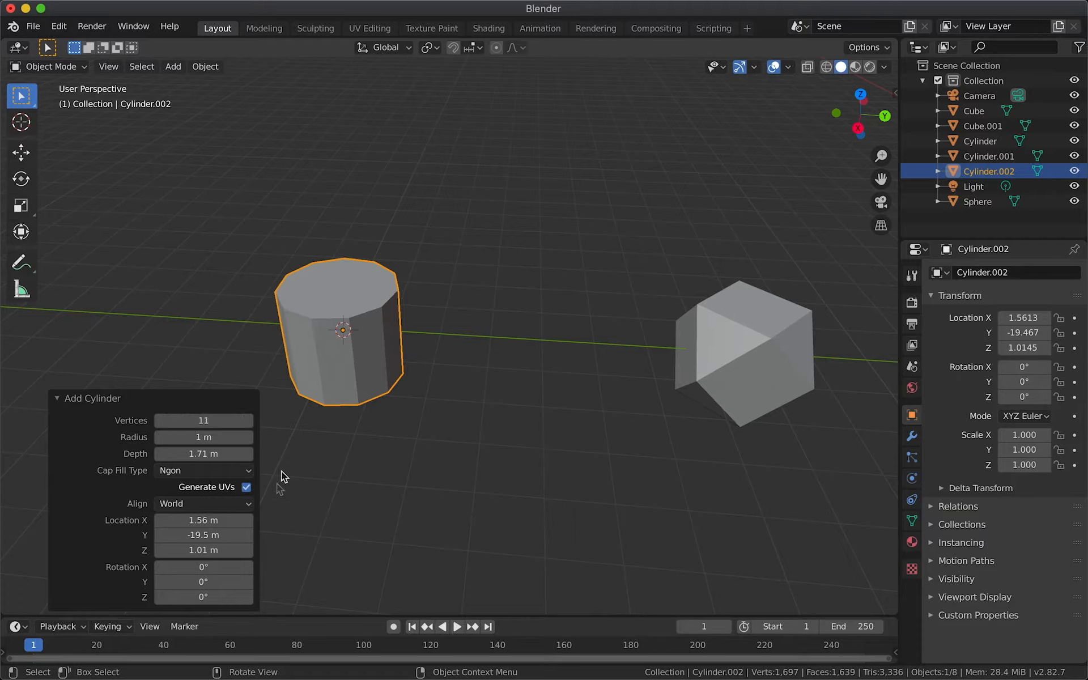
pyautogui.click(233, 342)
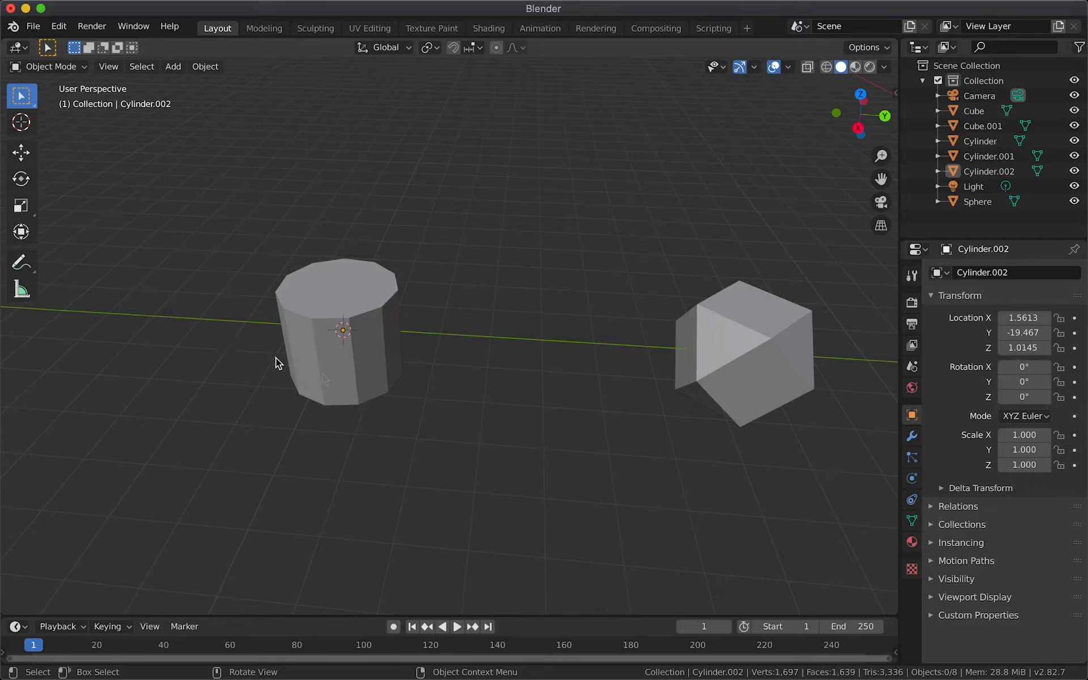
# Step: Enter Edit Mode on the new cylinder and start a knife cut across its front side faces near the base
pyautogui.click(357, 292)
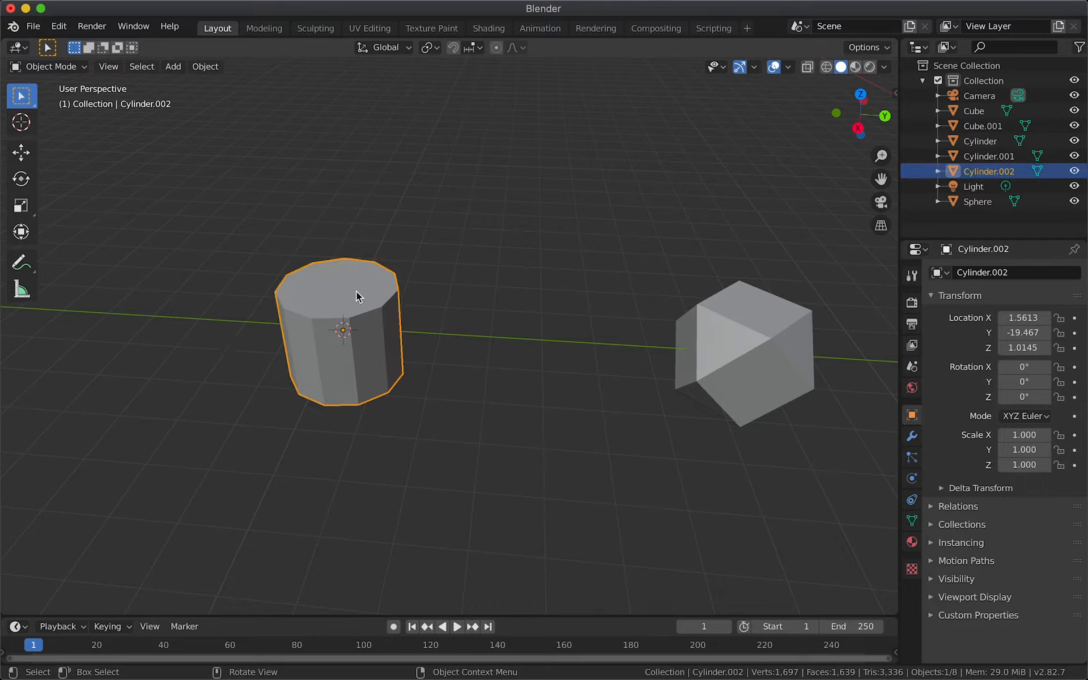
pyautogui.press('Tab')
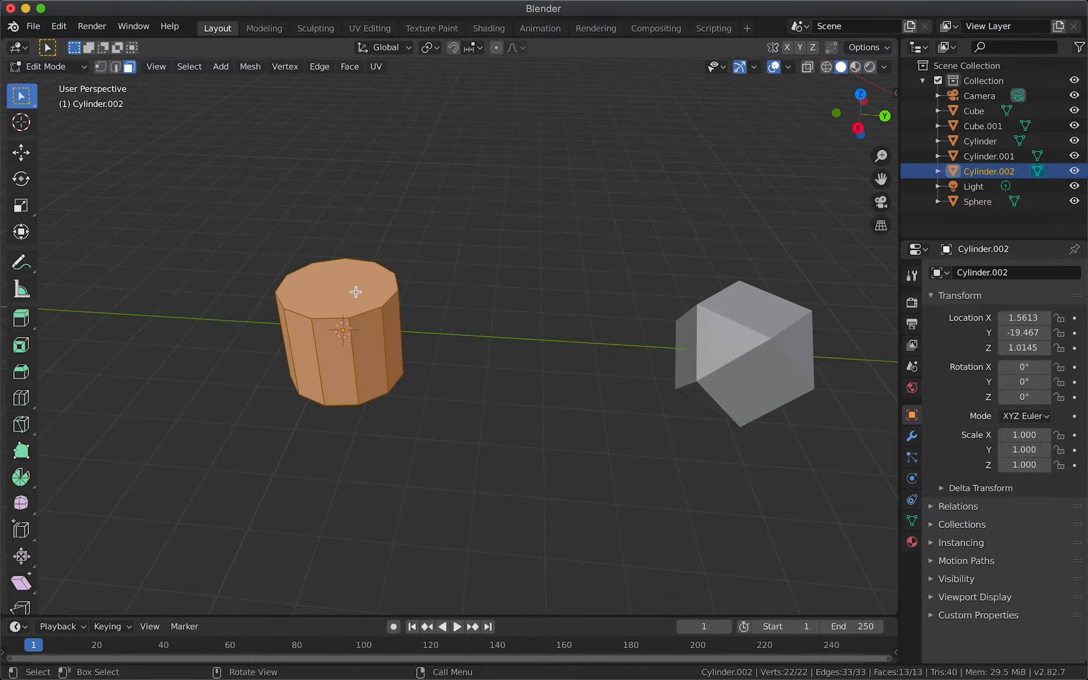
pyautogui.press('k')
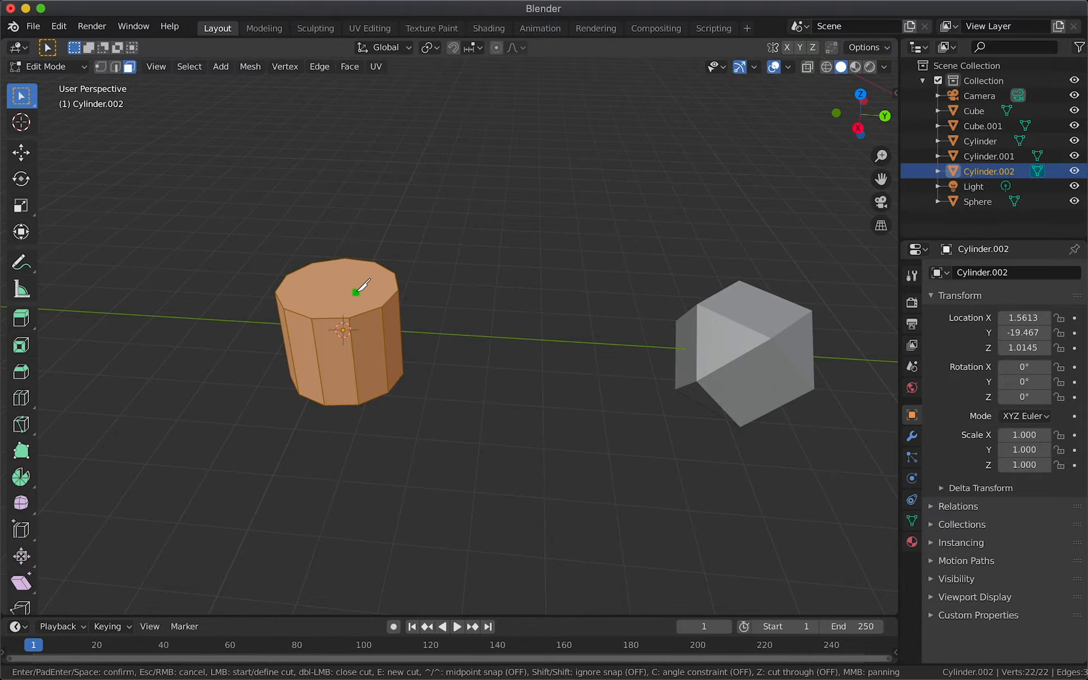
pyautogui.scroll(-5, 343, 337)
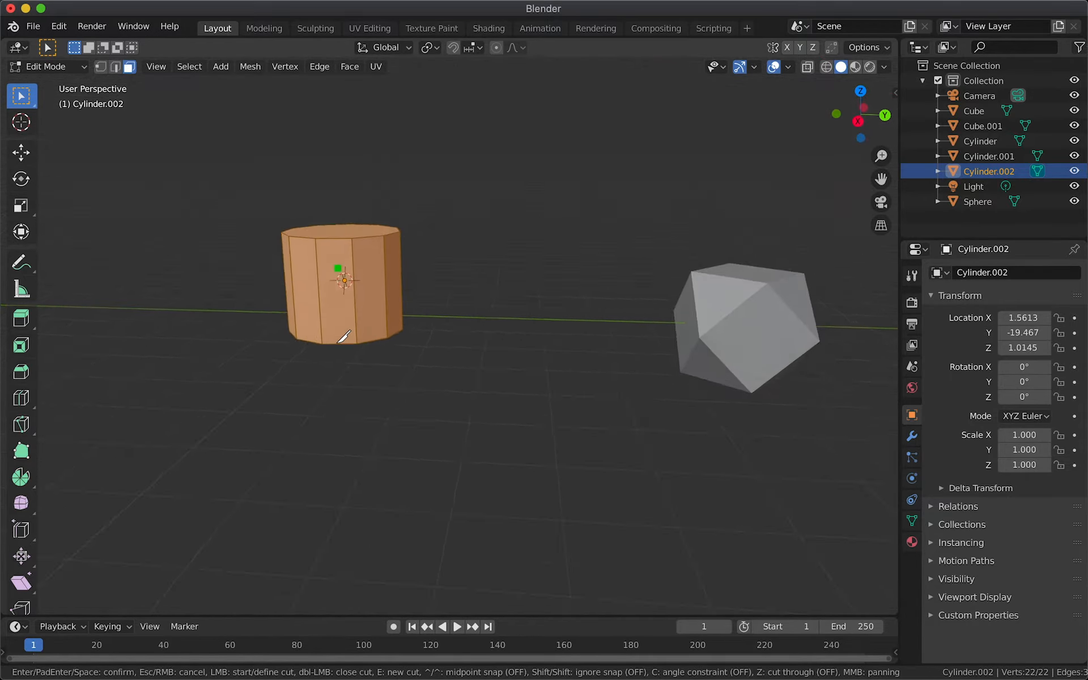
pyautogui.scroll(-1, 344, 337)
pyautogui.click(287, 290)
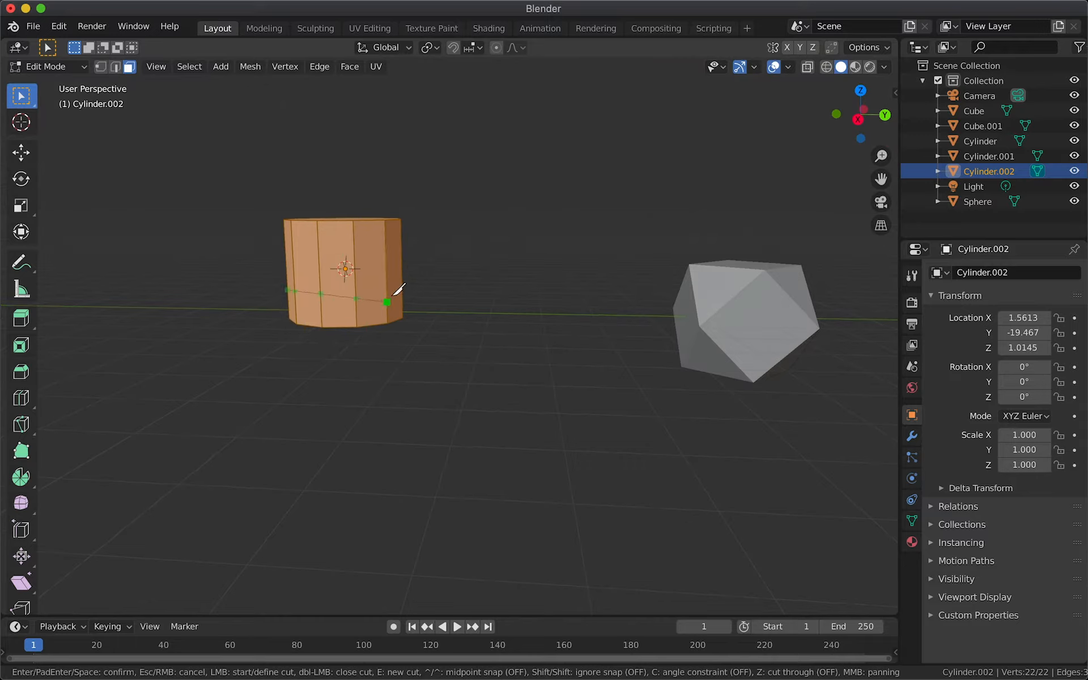
pyautogui.click(323, 312)
pyautogui.click(356, 313)
# Step: Continue the knife cut around the cylinder, placing cut points on the next vertical edges near the base
pyautogui.moveTo(393, 291); pyautogui.dragTo(337, 258, button='middle')
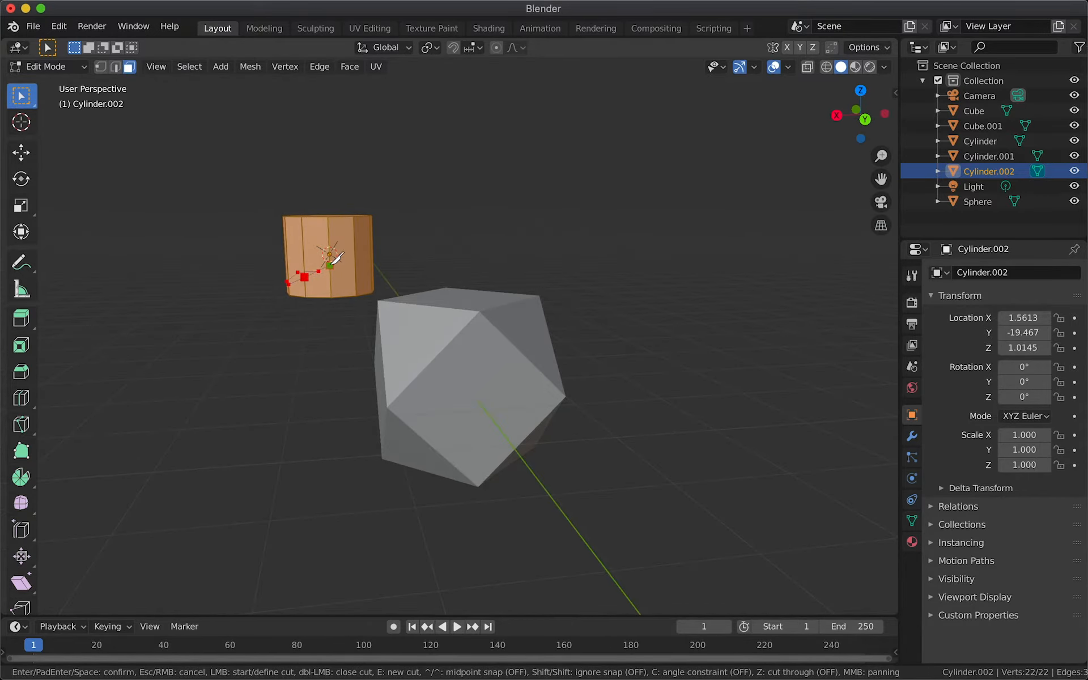
pyautogui.scroll(-3, 338, 258)
pyautogui.scroll(6, 335, 257)
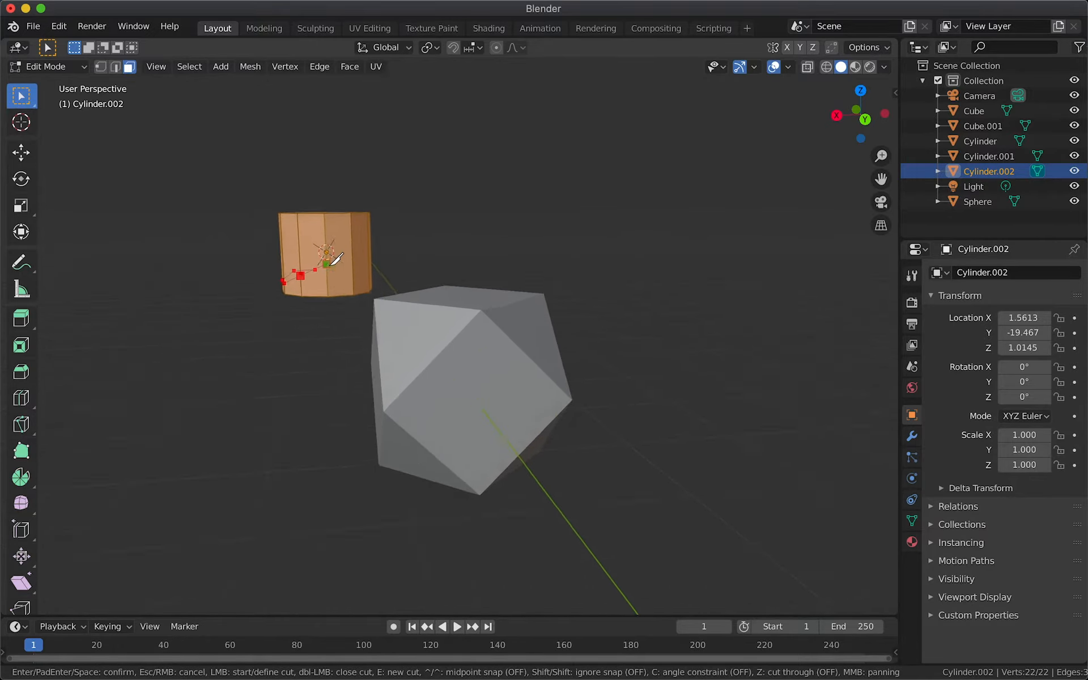
pyautogui.scroll(4, 273, 240)
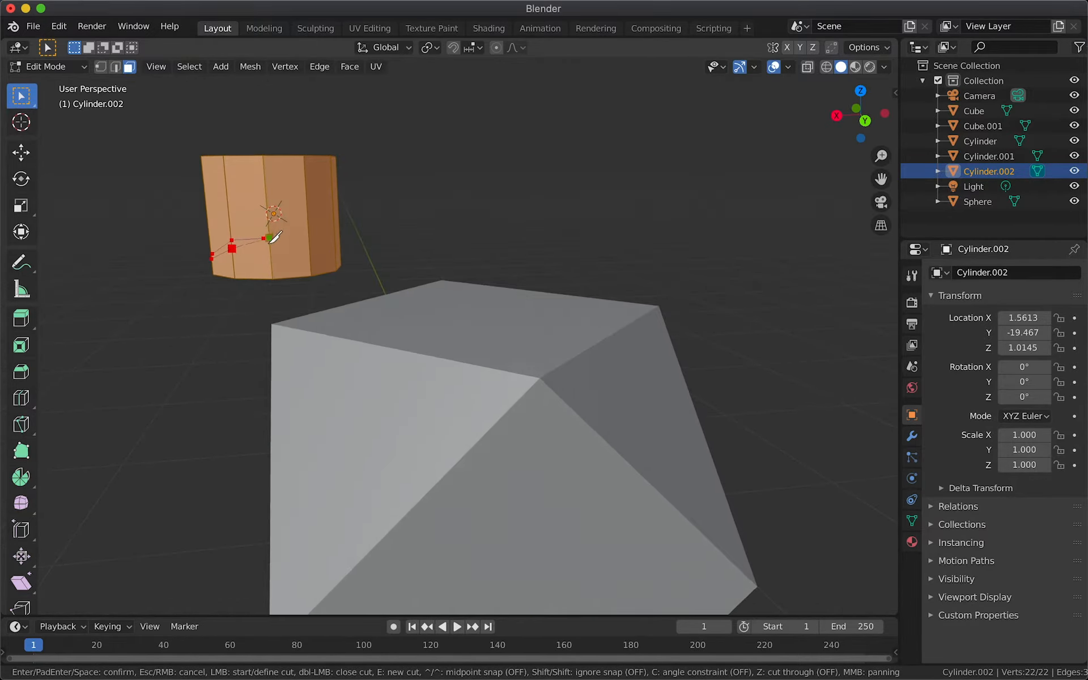
pyautogui.click(271, 255)
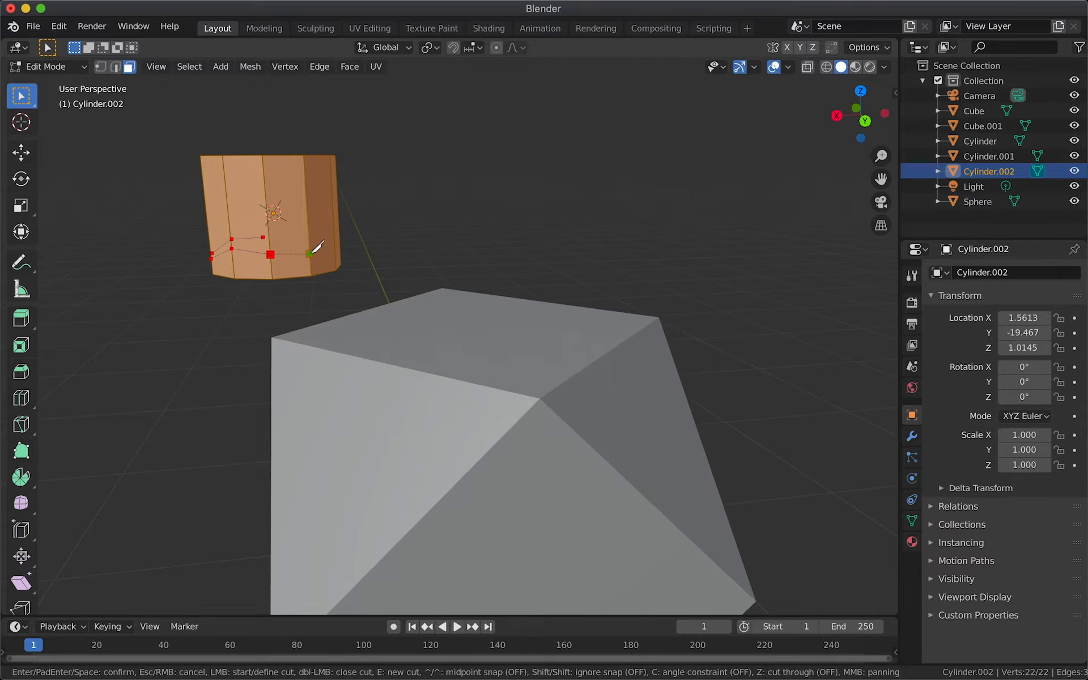
pyautogui.click(310, 254)
# Step: Carry the knife cut around the cylinder's remaining sides back to its start and apply it
pyautogui.hscroll(-10, 340, 233)
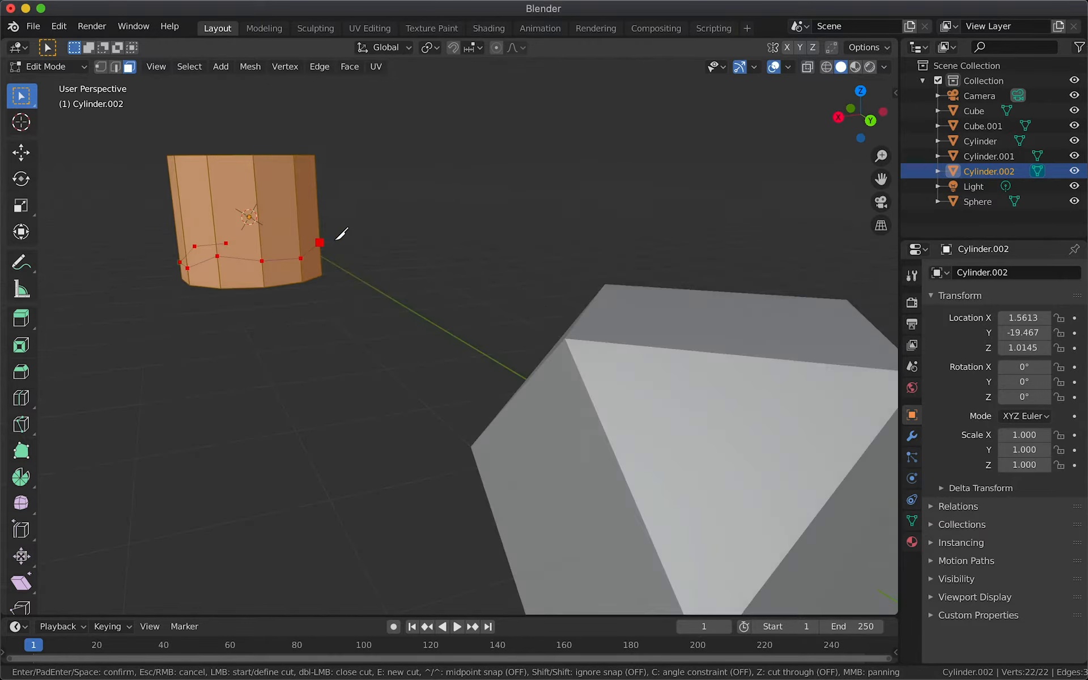
pyautogui.hscroll(-10, 341, 232)
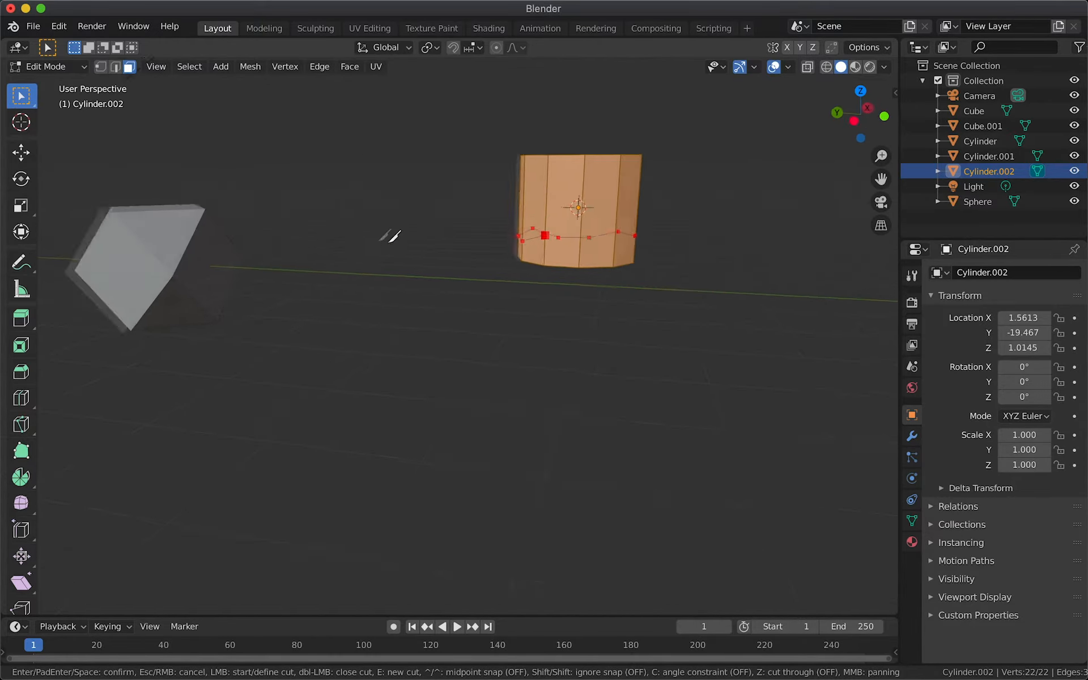
pyautogui.click(586, 256)
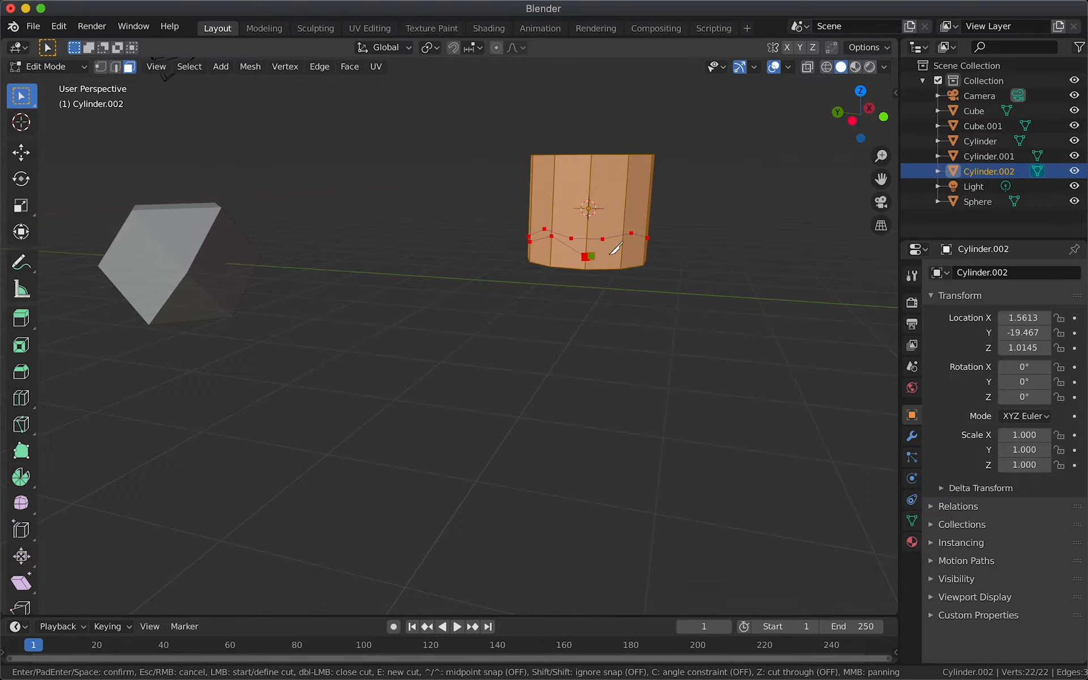
pyautogui.hscroll(-8, 627, 248)
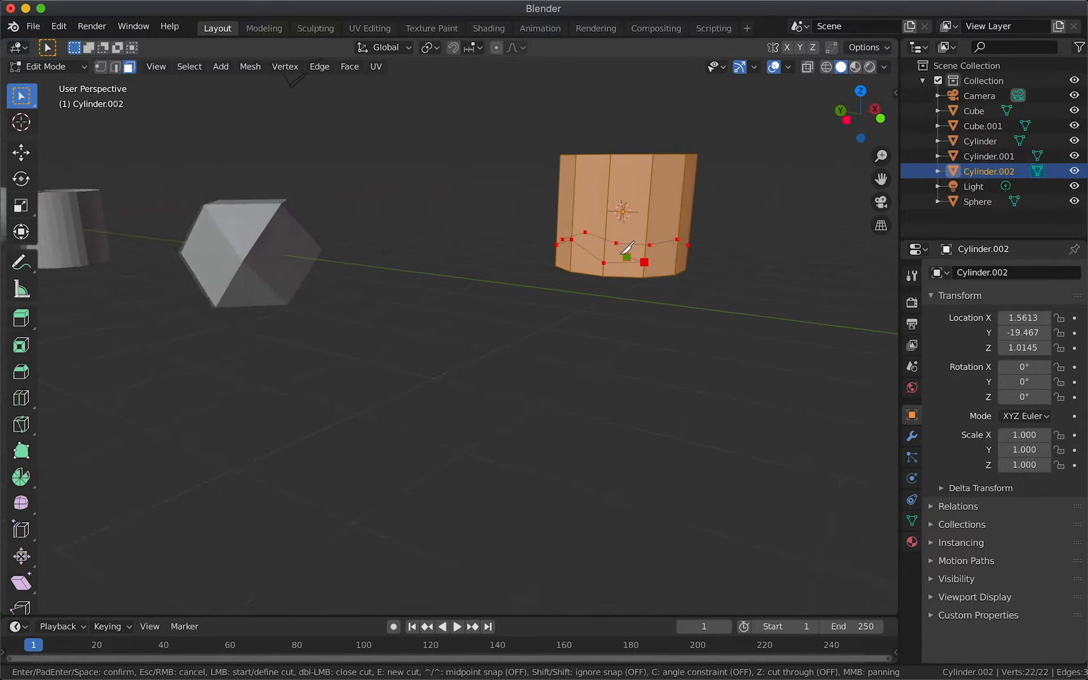
pyautogui.click(699, 275)
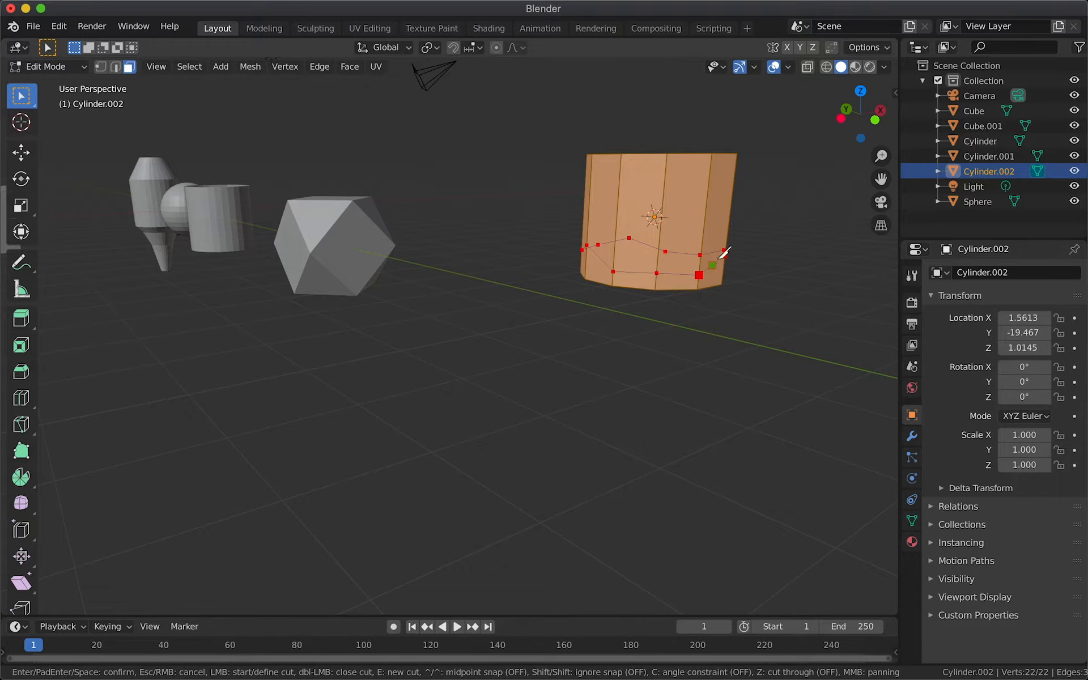
pyautogui.click(725, 260)
pyautogui.hscroll(-8, 699, 277)
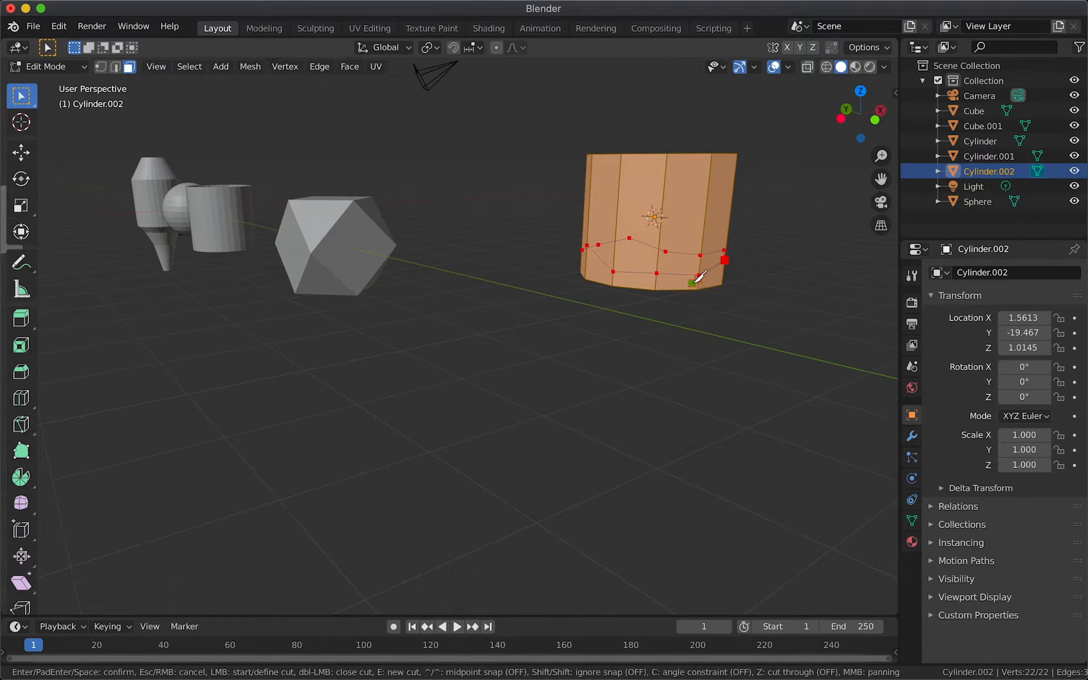
pyautogui.hscroll(-10, 699, 277)
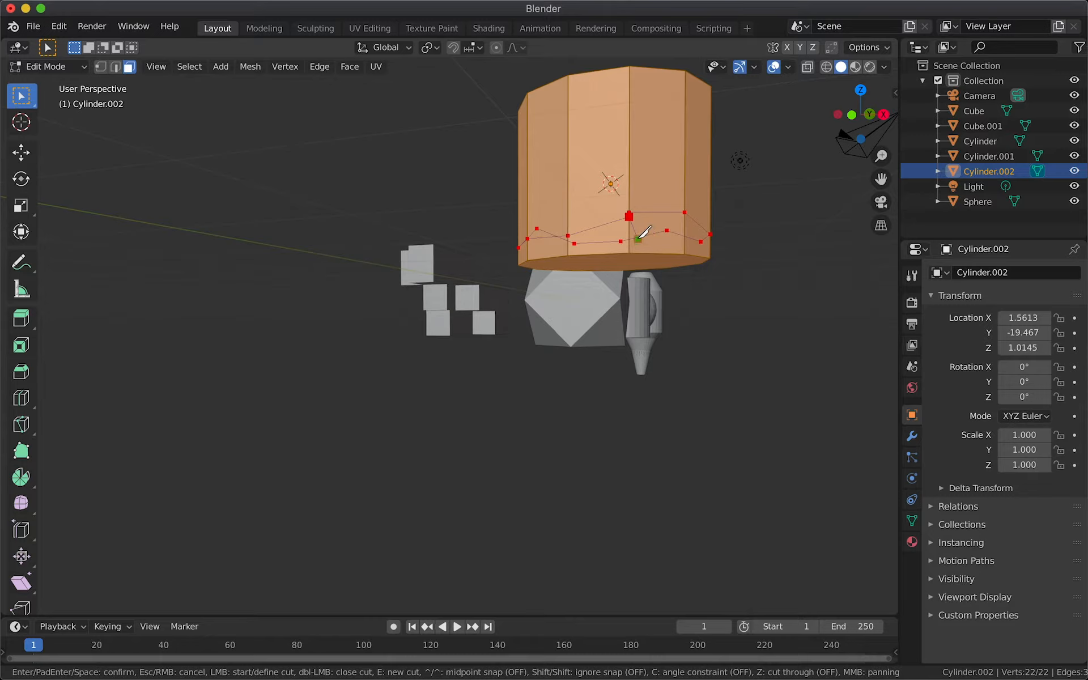
pyautogui.press('Return')
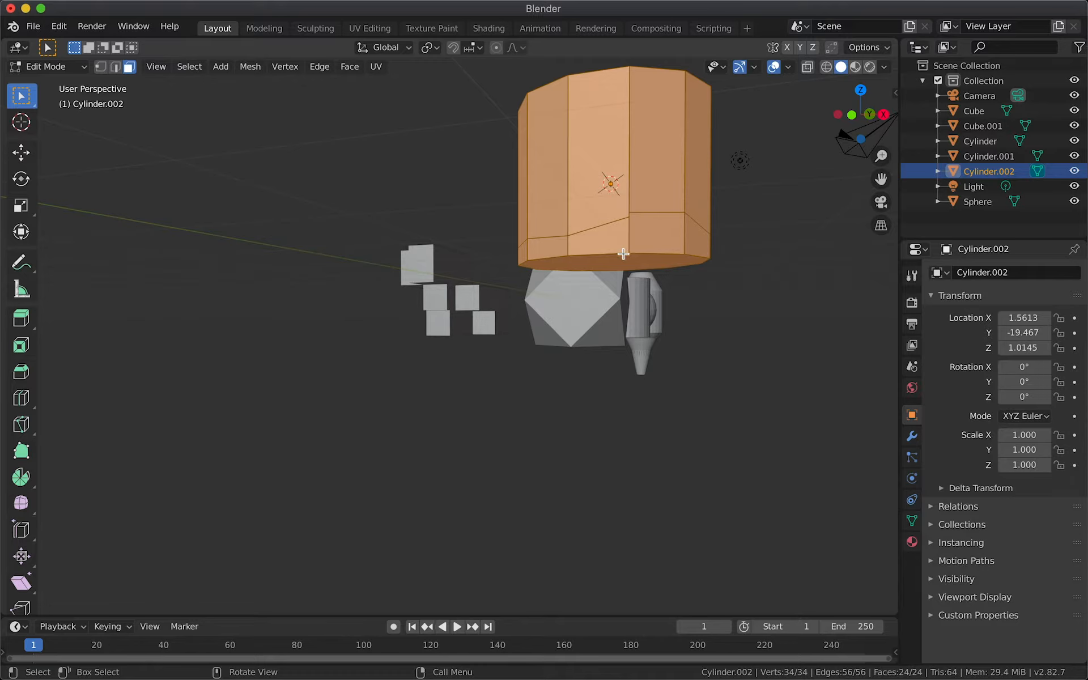
# Step: Extrude one small side face below the knife cut outward by about 1.1 m
pyautogui.scroll(-10, 623, 254)
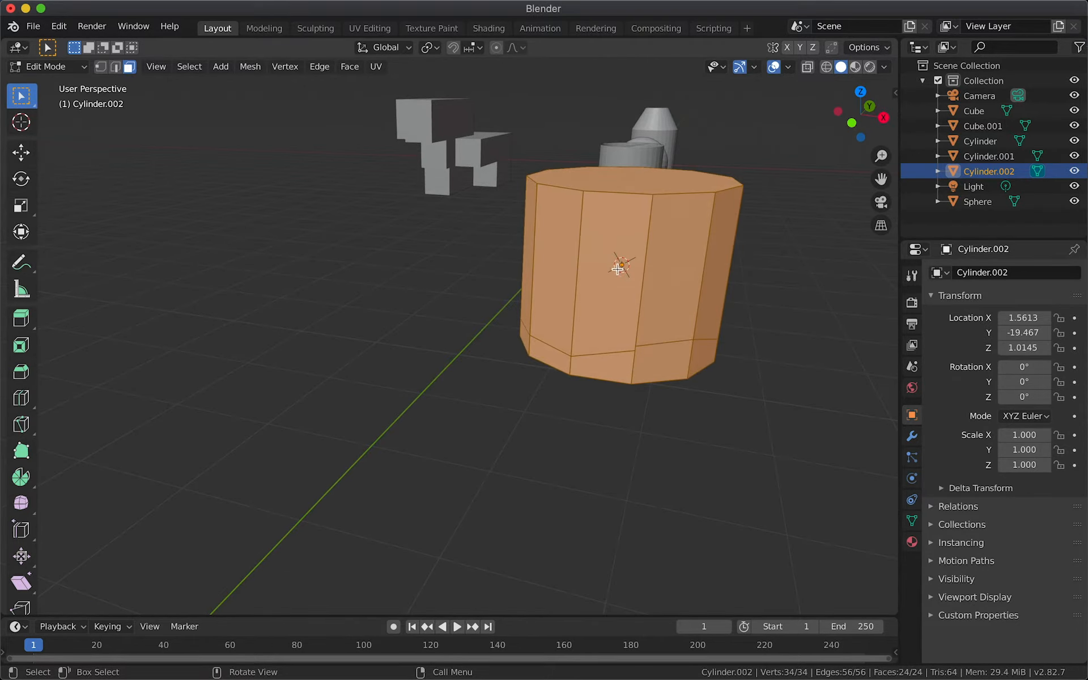
pyautogui.click(609, 371)
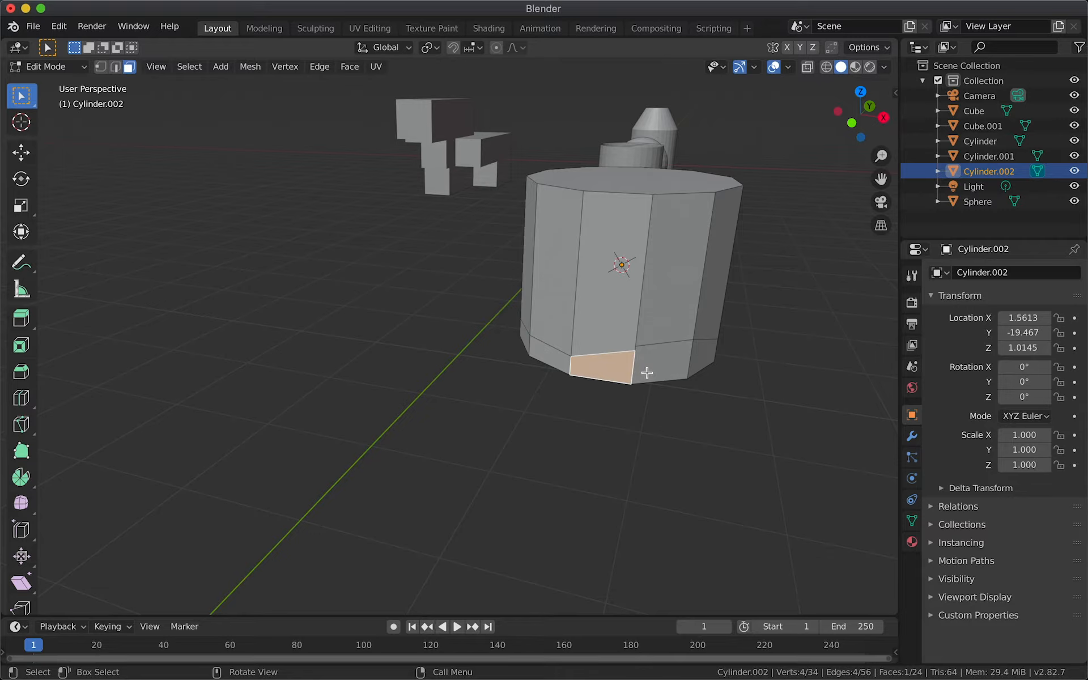
pyautogui.press('e')
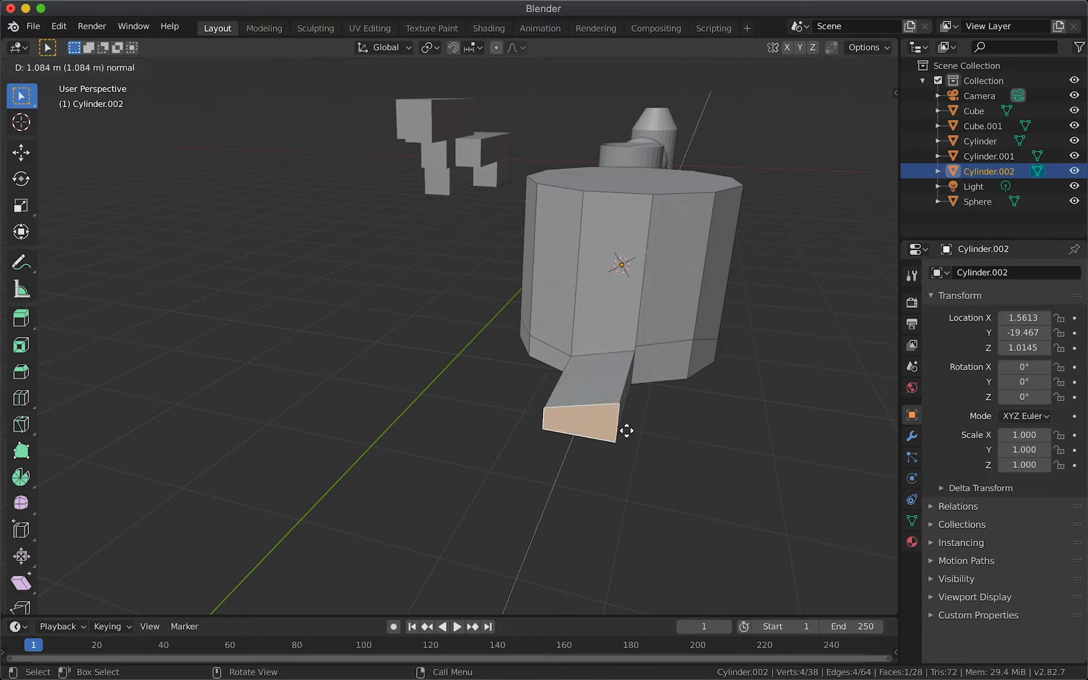
pyautogui.click(627, 431)
# Step: Extrude the two tall faces flanking the one above the extruded base block, by about 0.43 m and 0.47 m
pyautogui.click(672, 249)
pyautogui.press('e')
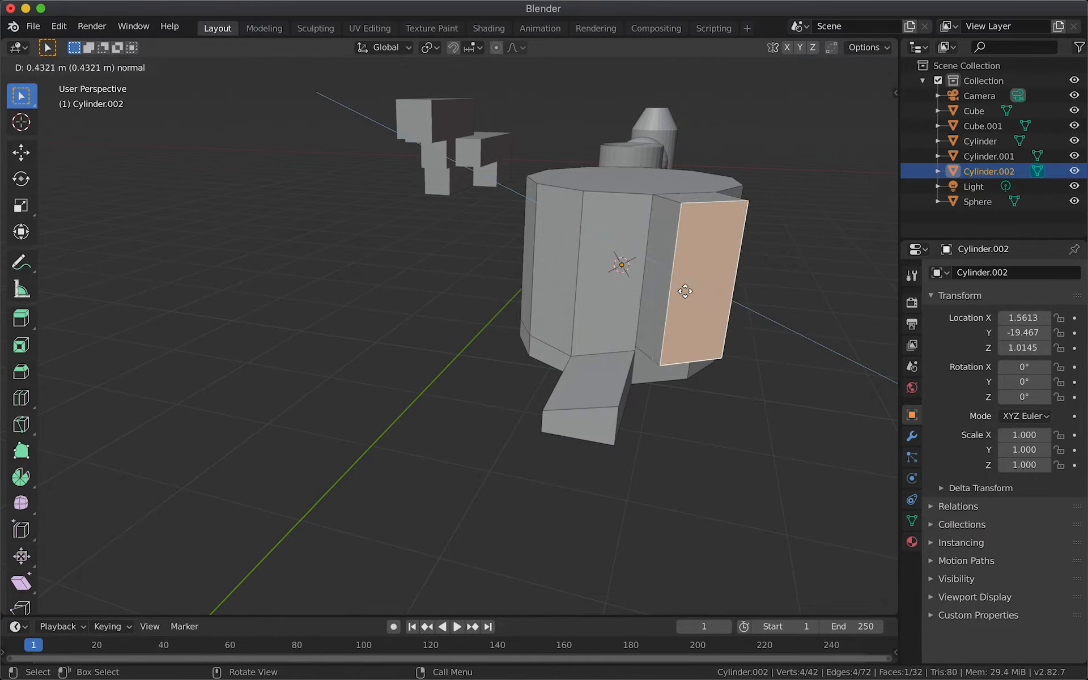
pyautogui.click(593, 281)
pyautogui.click(566, 276)
pyautogui.press('e')
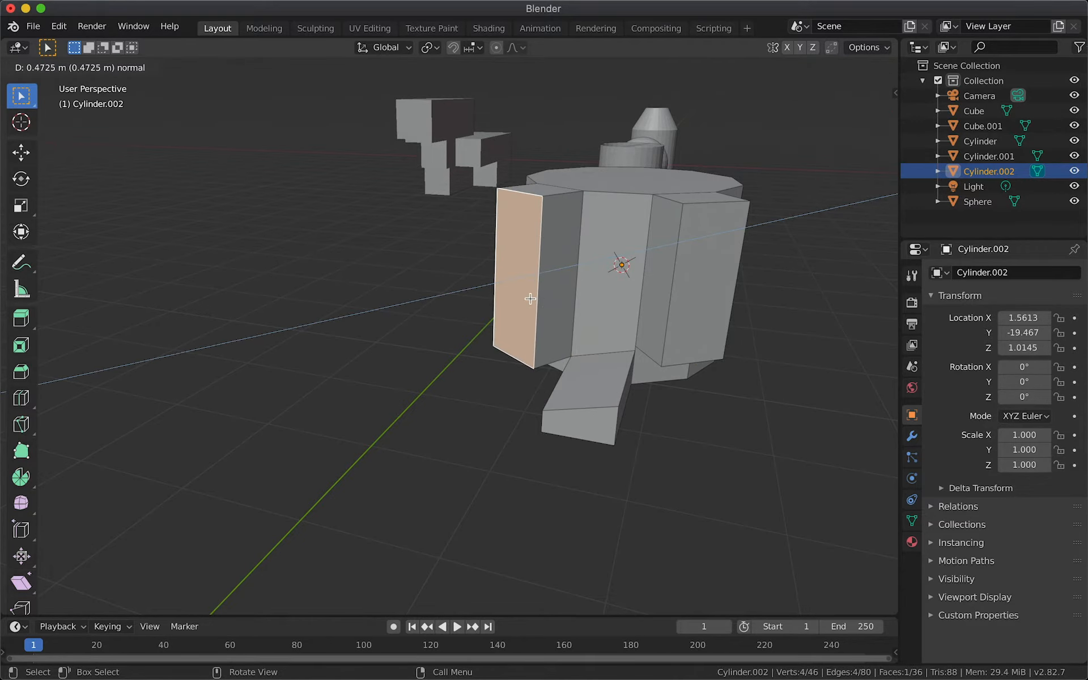
pyautogui.click(624, 288)
# Step: Return the extruded cylinder to Object Mode
pyautogui.hscroll(-5, 697, 305)
pyautogui.hscroll(-10, 697, 304)
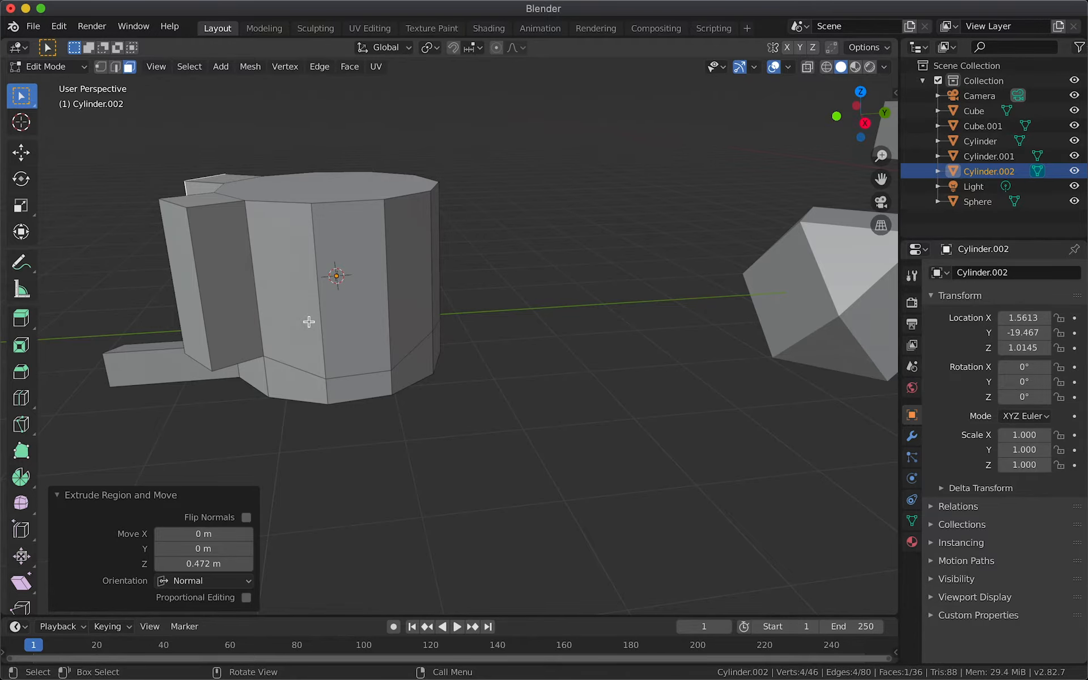
pyautogui.hscroll(-5, 309, 322)
pyautogui.press('Tab')
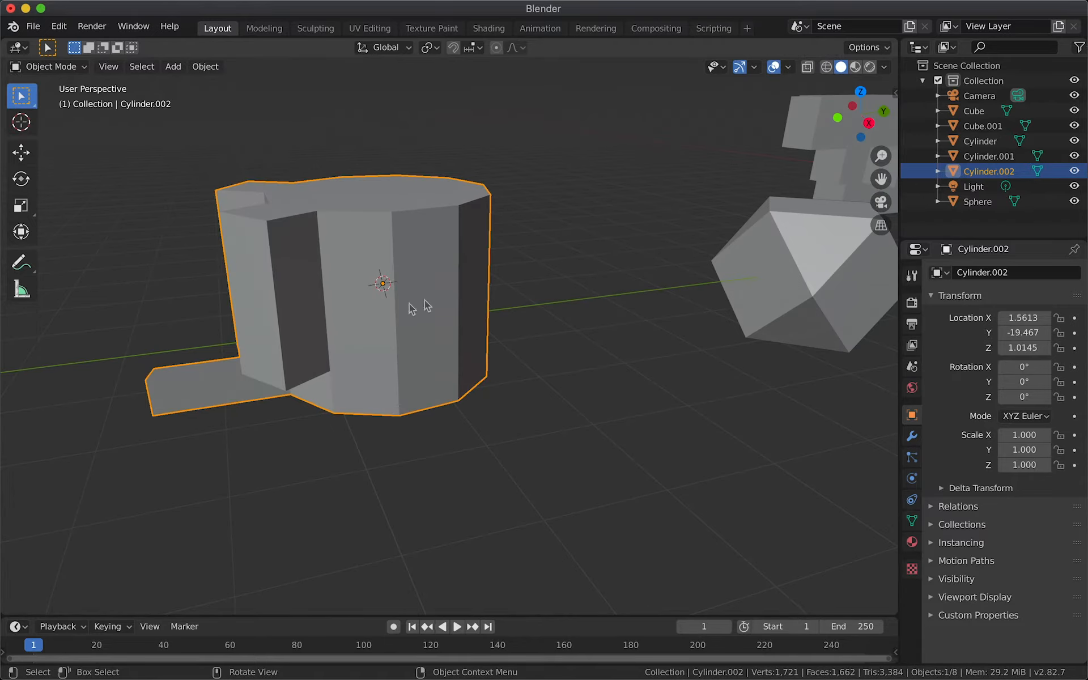
# Step: Examine the reshaped cylinder and the row of earlier objects, selecting several of them one after another
pyautogui.scroll(-6, 553, 281)
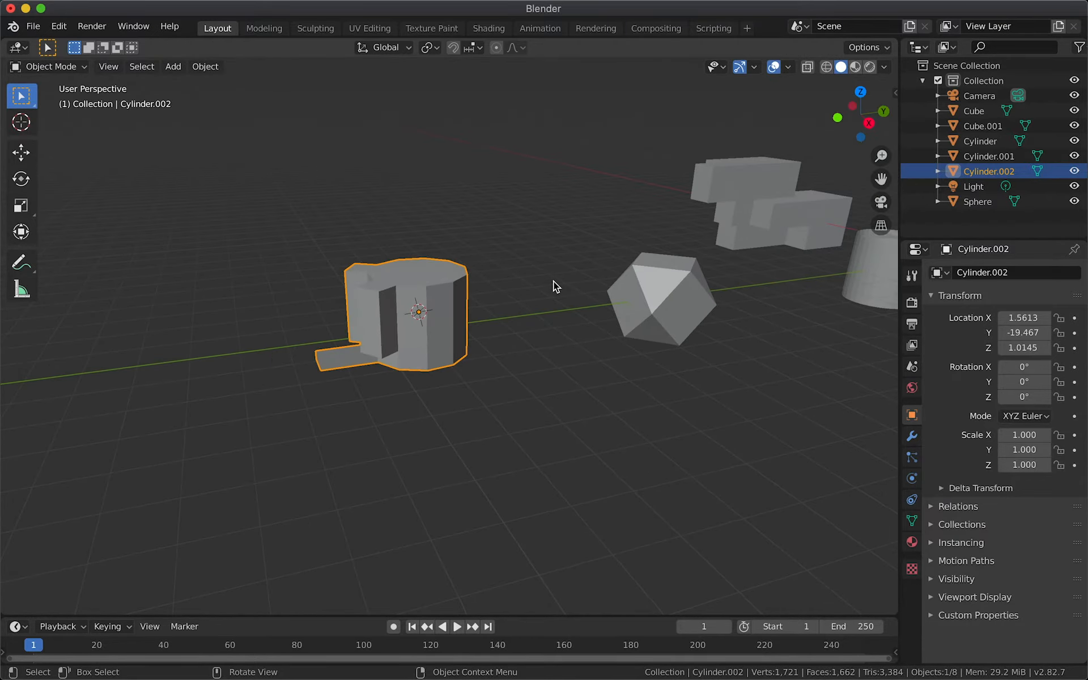
pyautogui.scroll(-3, 548, 304)
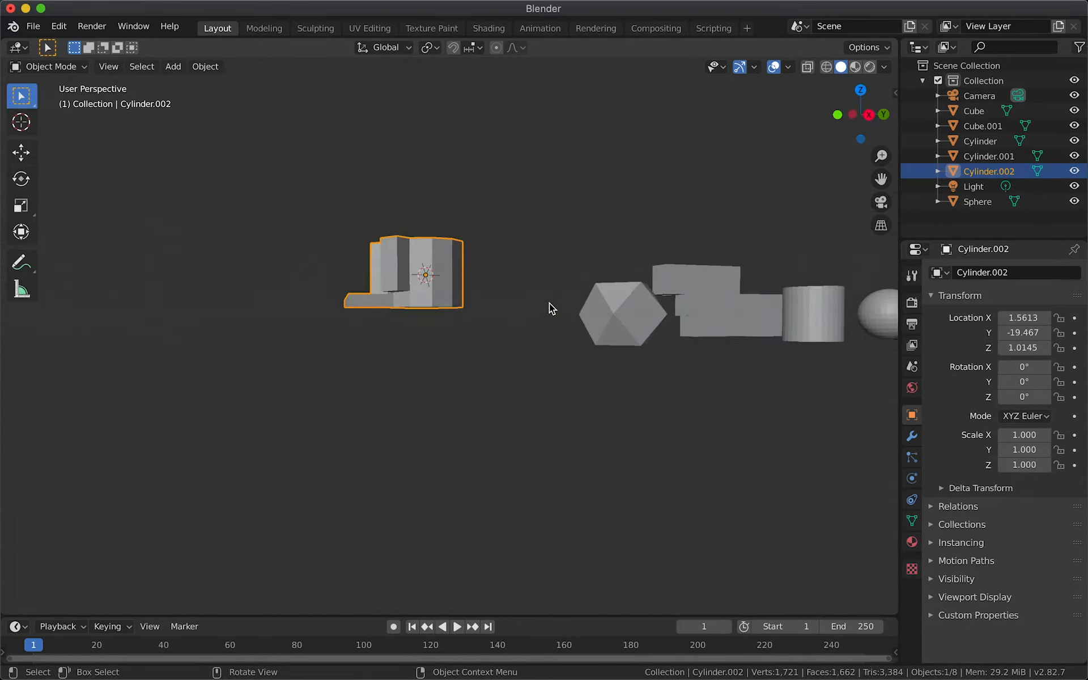
pyautogui.scroll(8, 549, 304)
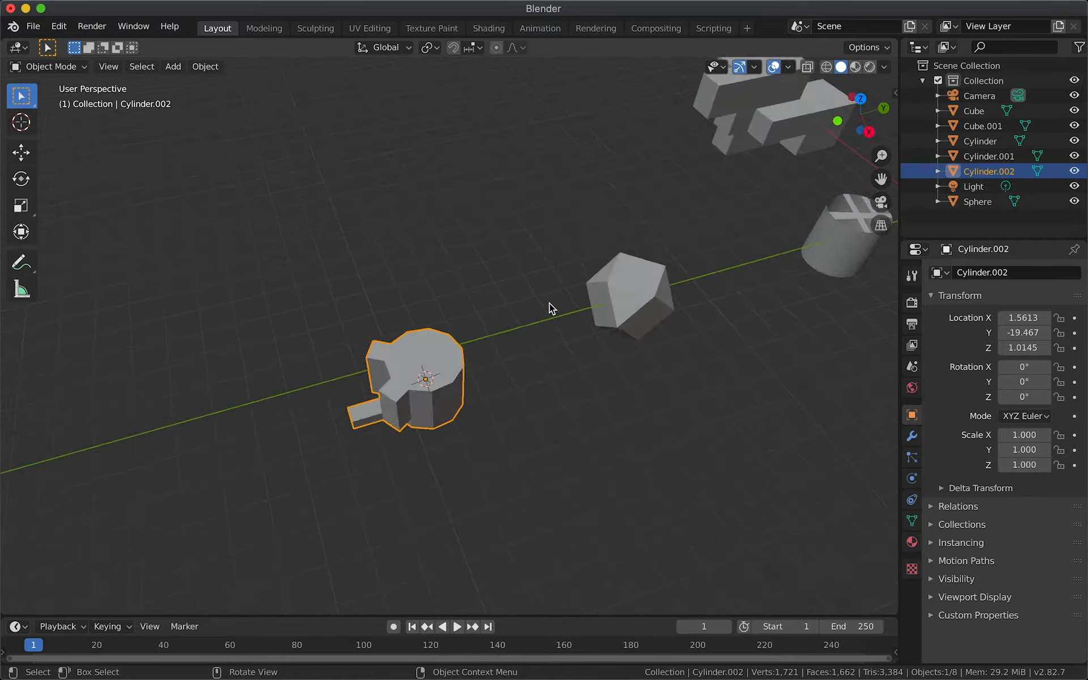
pyautogui.click(455, 279)
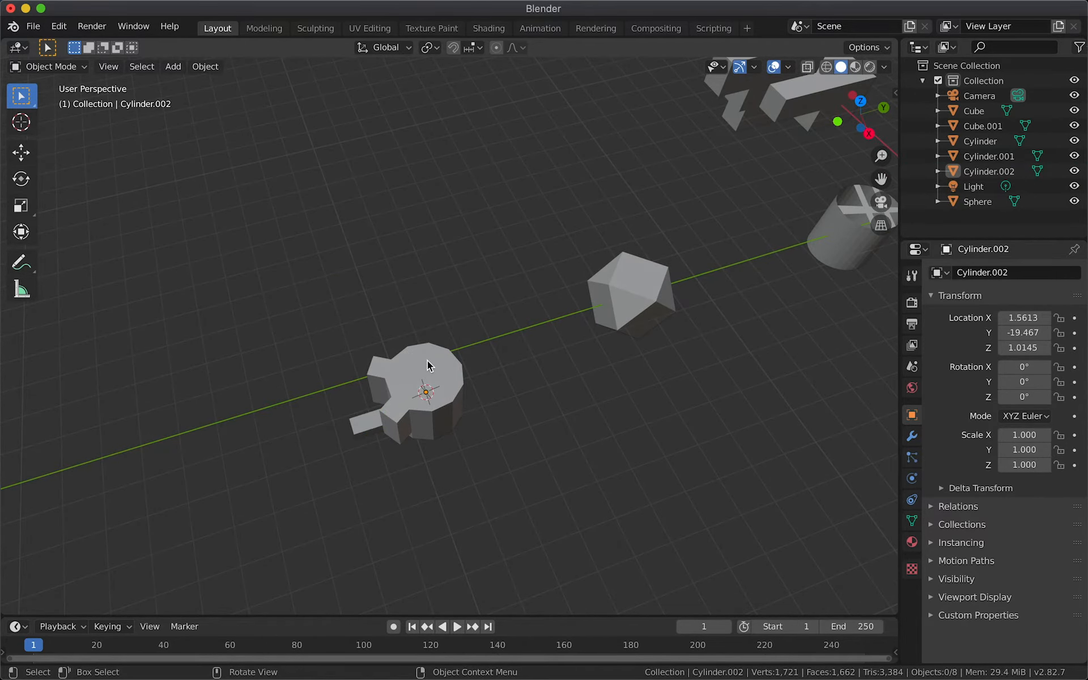
pyautogui.scroll(-4, 428, 363)
pyautogui.scroll(4, 427, 363)
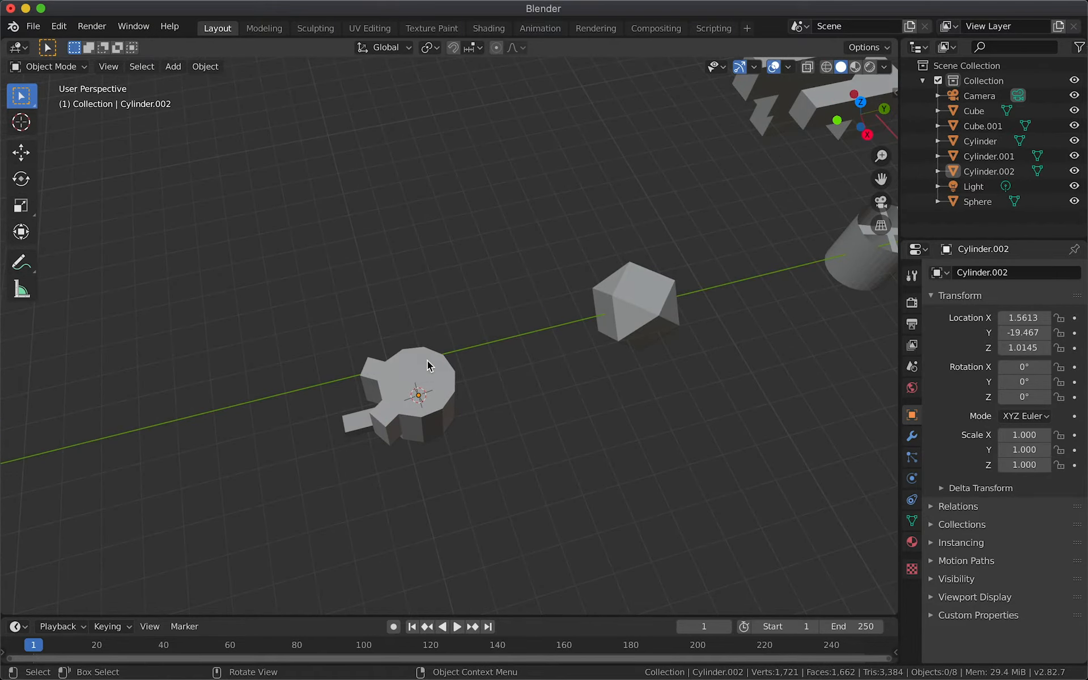
pyautogui.hscroll(-6, 427, 362)
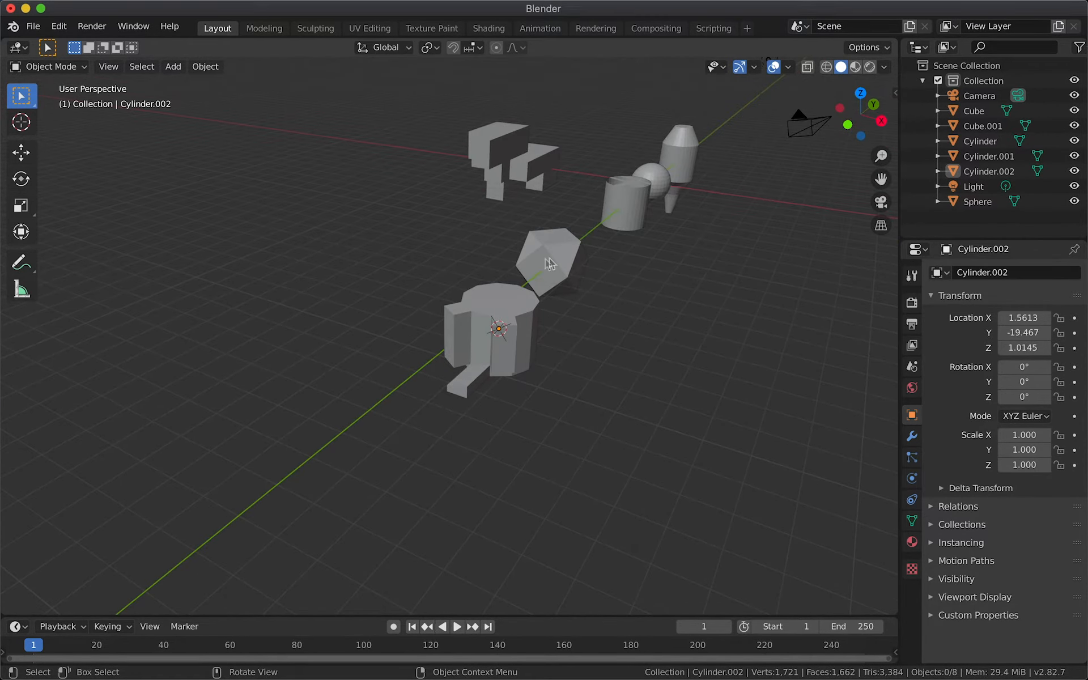
pyautogui.click(549, 263)
pyautogui.click(620, 215)
pyautogui.click(660, 182)
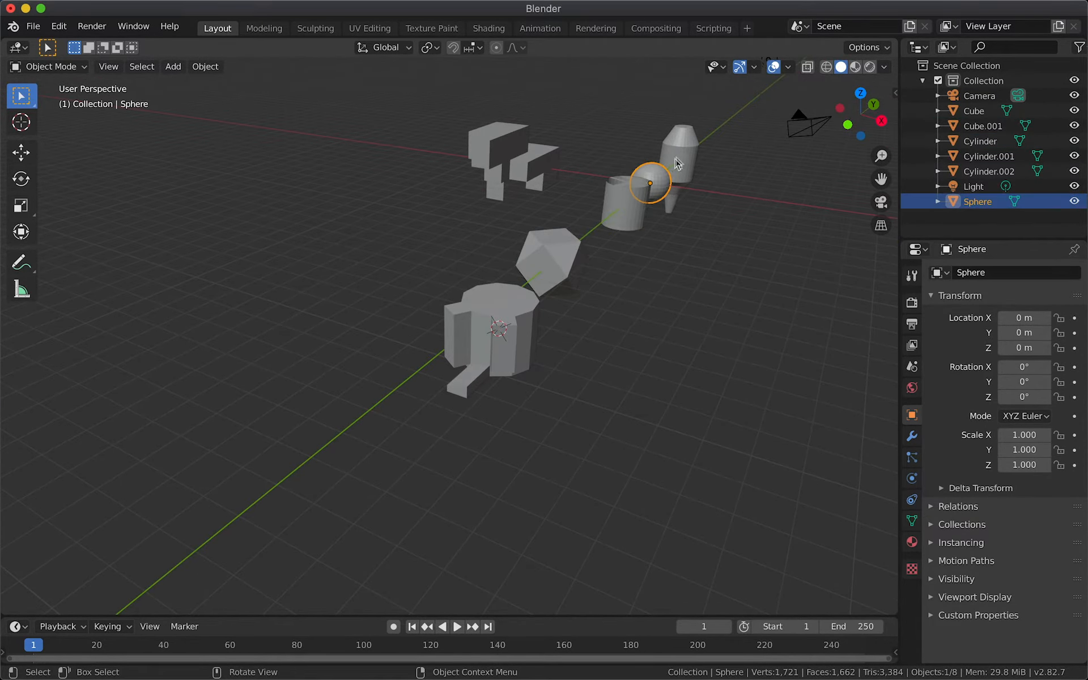
pyautogui.click(677, 163)
# Step: Add a UV sphere to the knife-cut cylinder's mesh and move it by about -3.31 m X, -0.55 m Y, 1.22 m Z
pyautogui.click(527, 326)
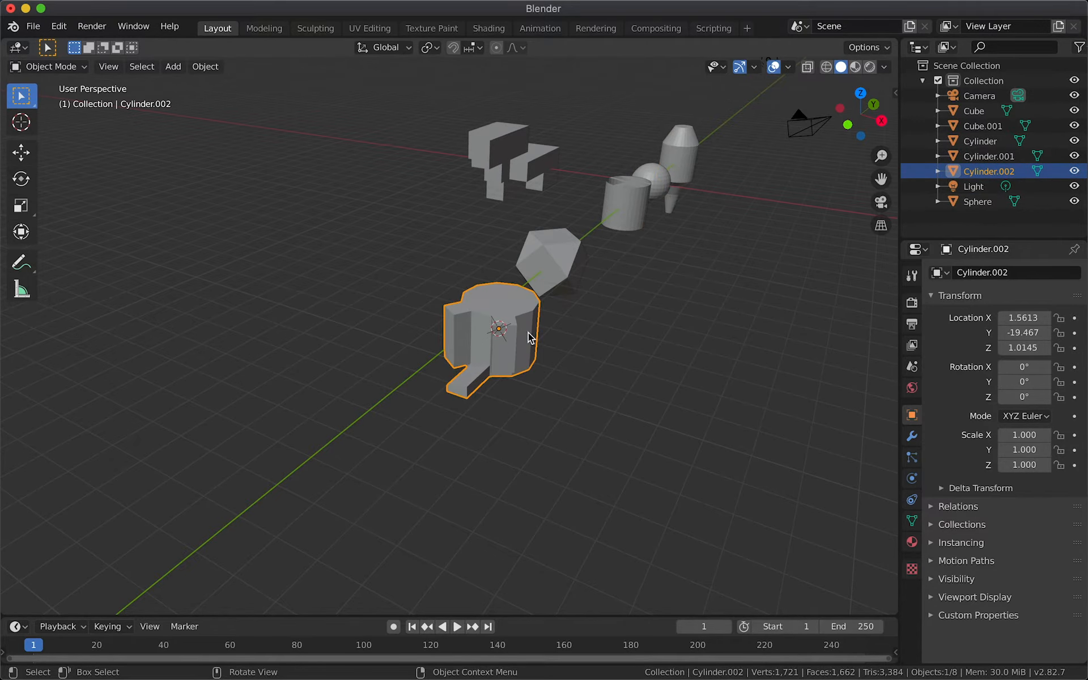
pyautogui.scroll(5, 561, 374)
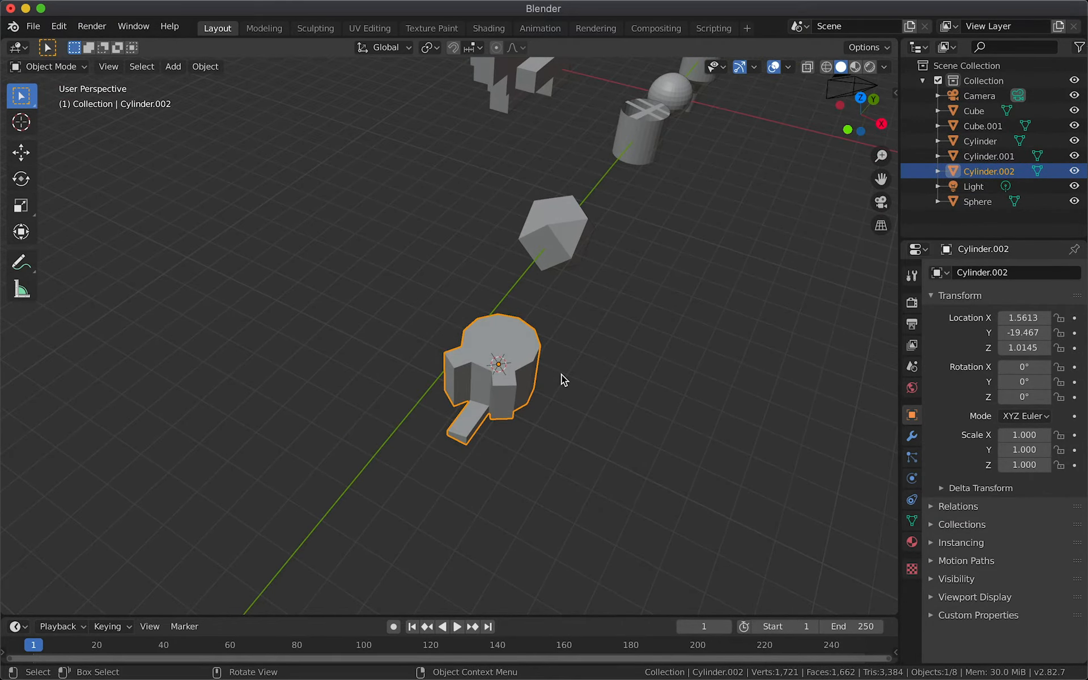
pyautogui.press('Tab')
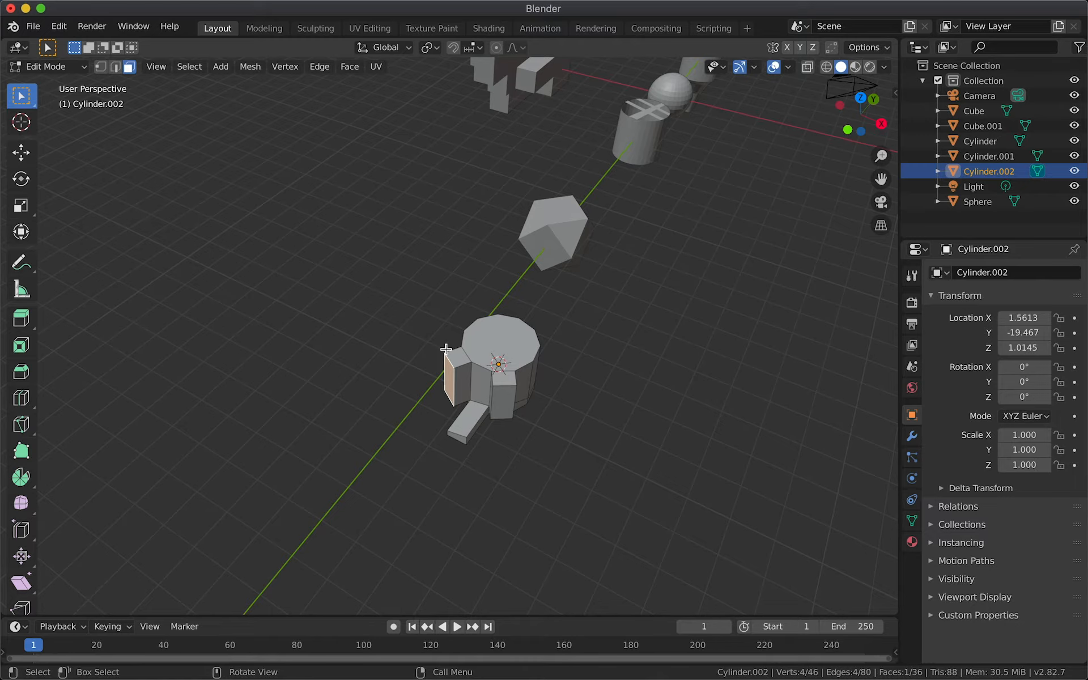
pyautogui.hotkey('shift', 'a')
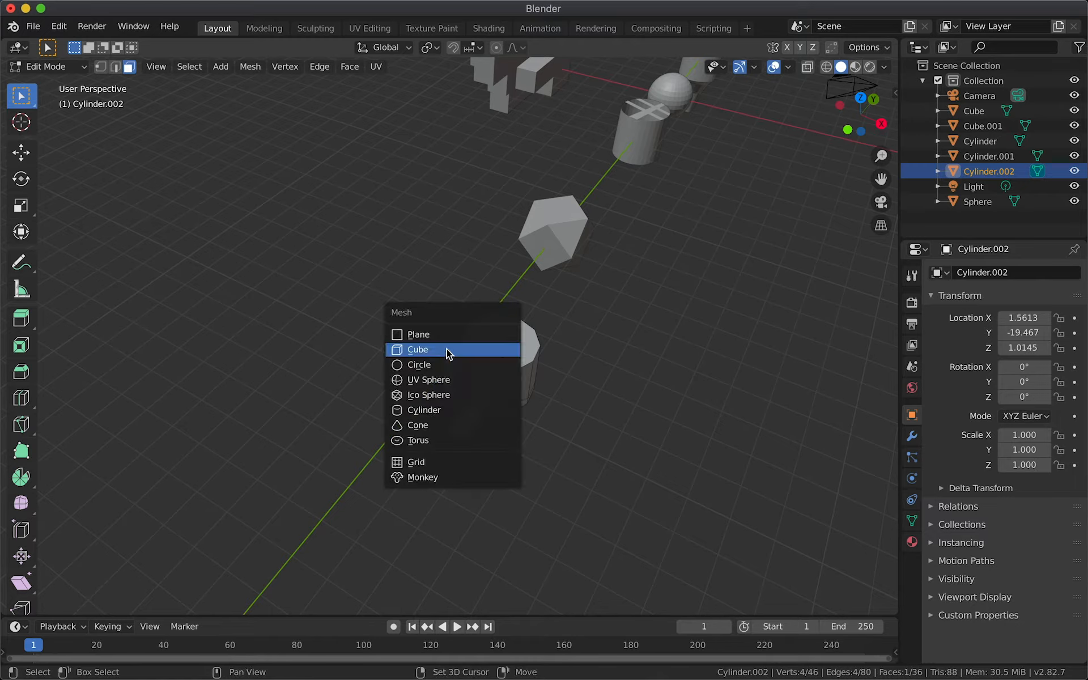
pyautogui.click(455, 381)
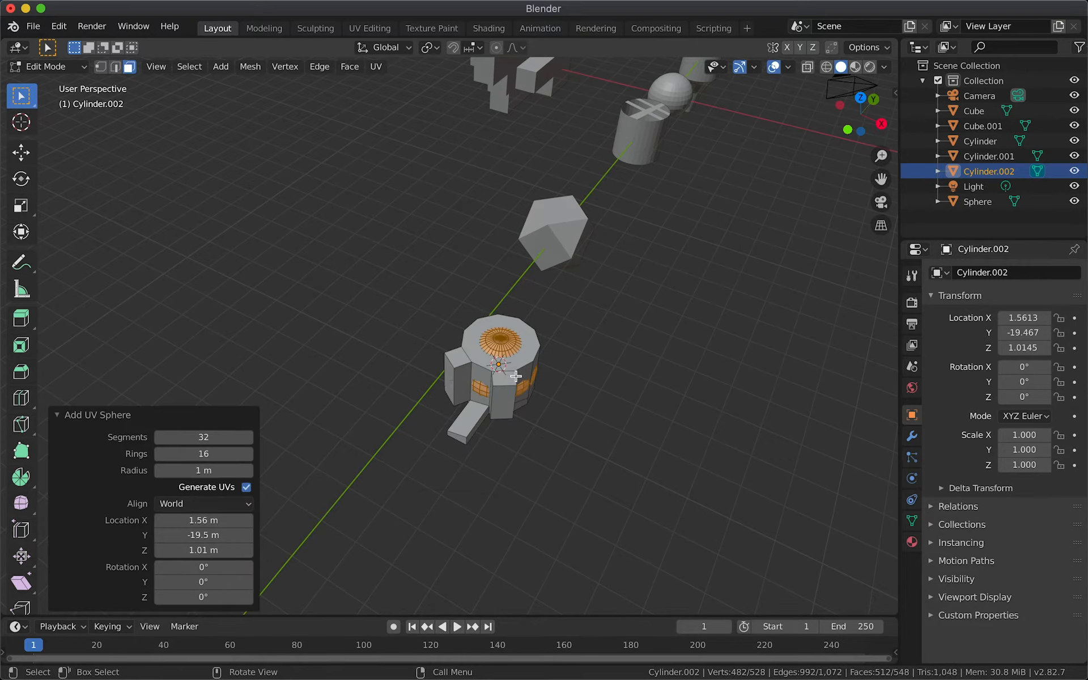
pyautogui.press('g')
pyautogui.click(395, 308)
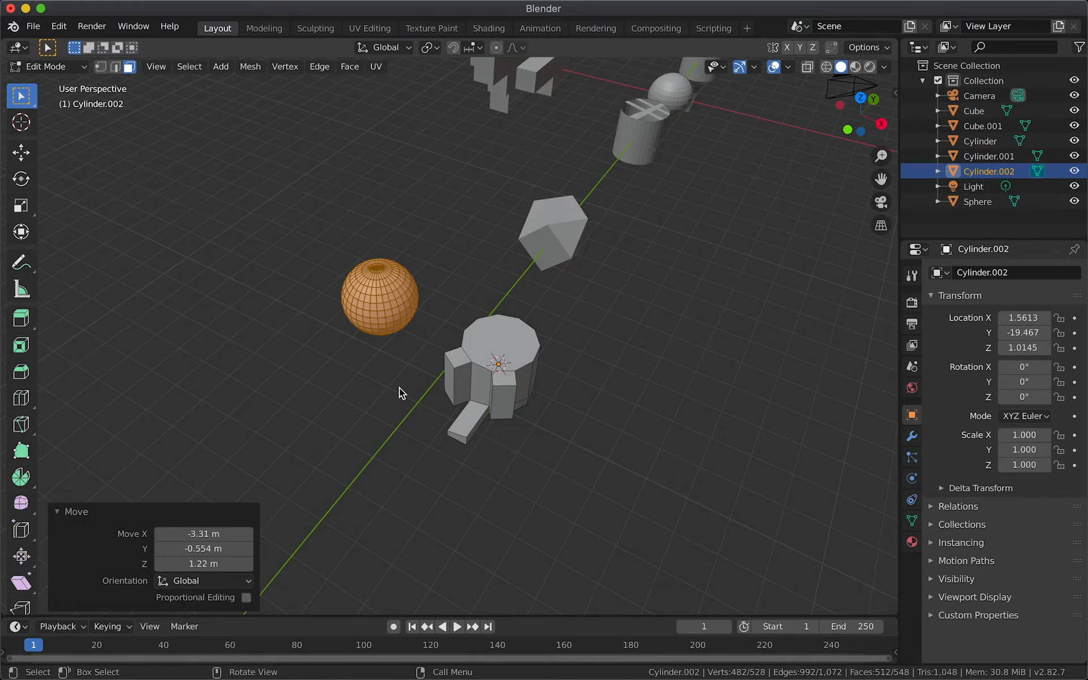
# Step: Return to Object Mode and scale the combined cylinder and sphere object uniformly by about 1.135
pyautogui.press('Tab')
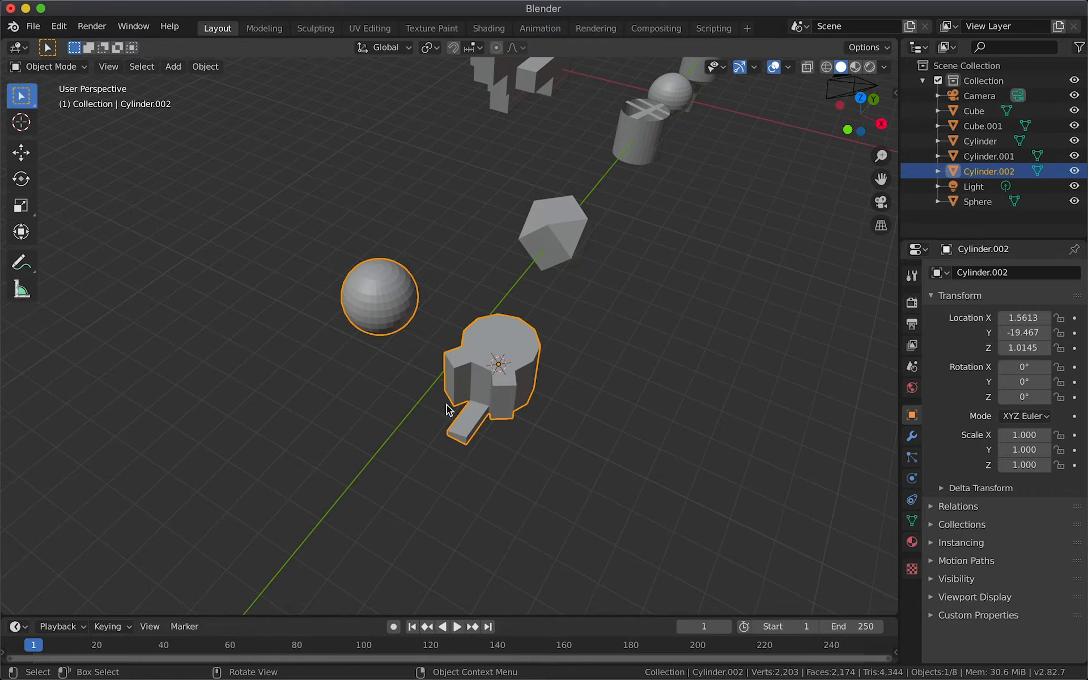
pyautogui.click(559, 401)
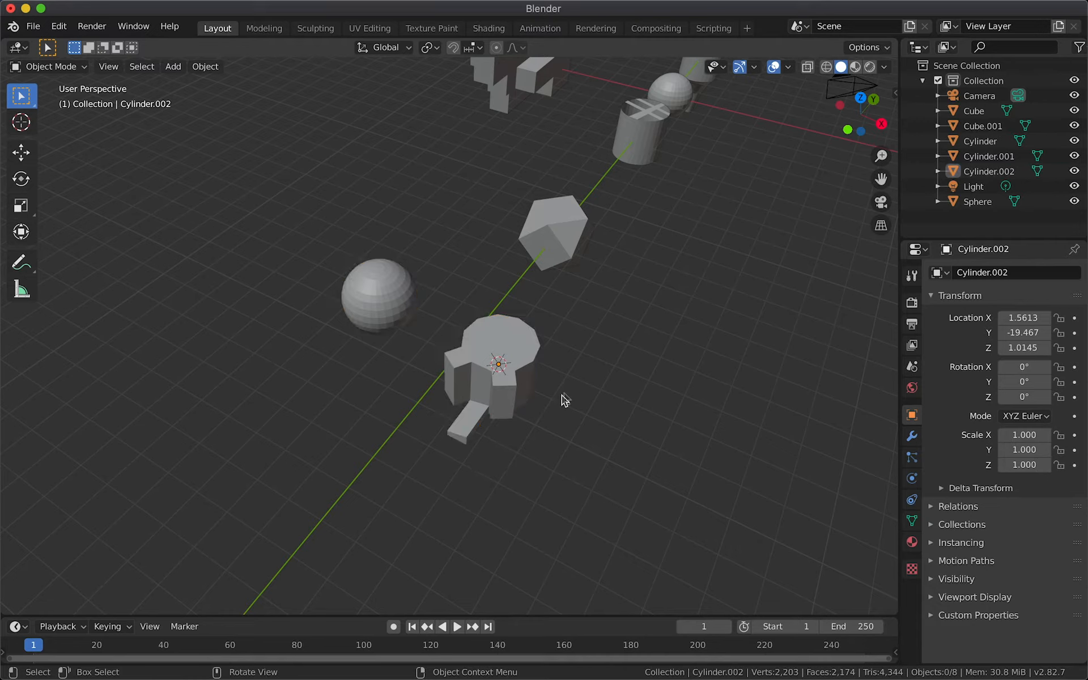
pyautogui.click(557, 233)
pyautogui.click(517, 382)
pyautogui.press('s')
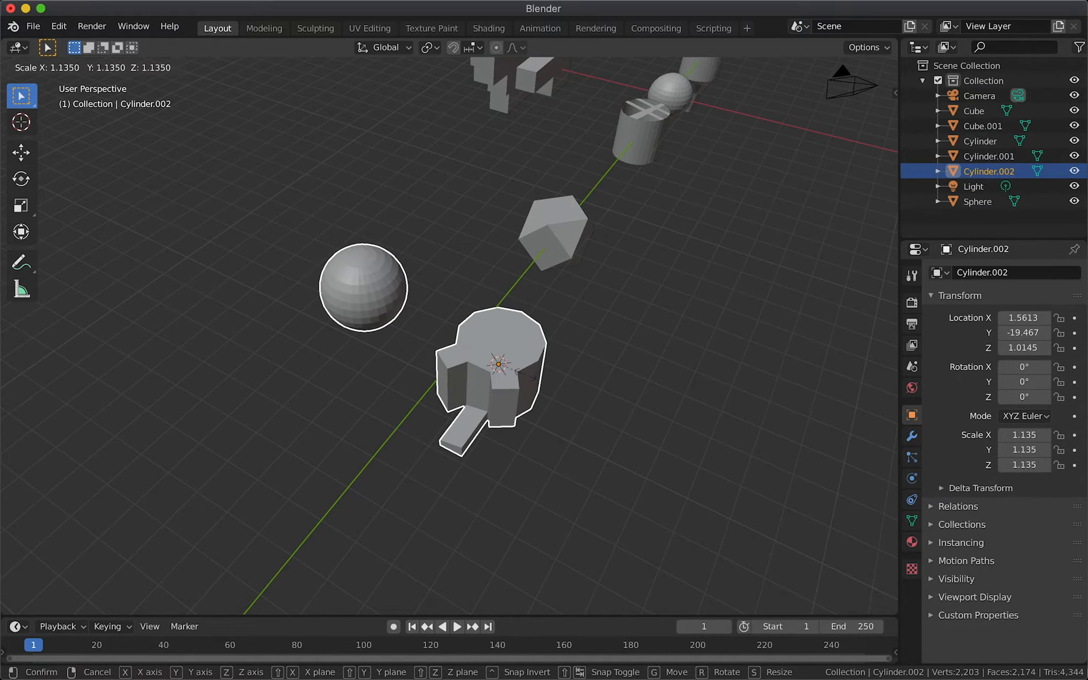
pyautogui.click(525, 374)
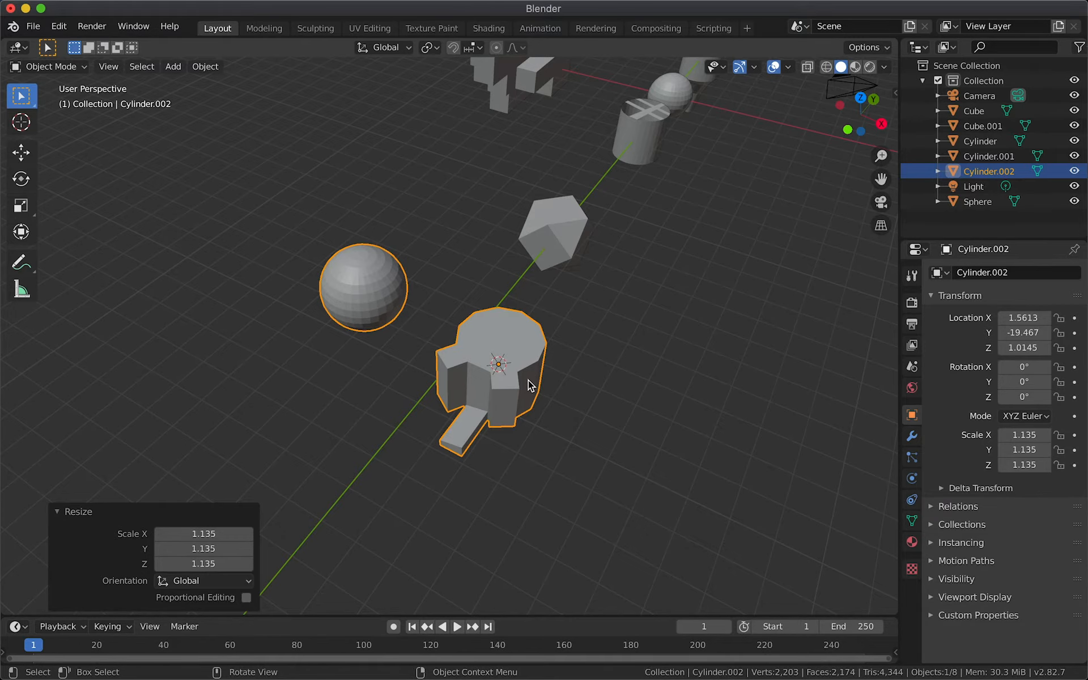
# Step: Examine the combined cylinder and sphere from several sides and compare it with the separate objects along the row
pyautogui.moveTo(529, 379); pyautogui.dragTo(509, 373, button='middle')
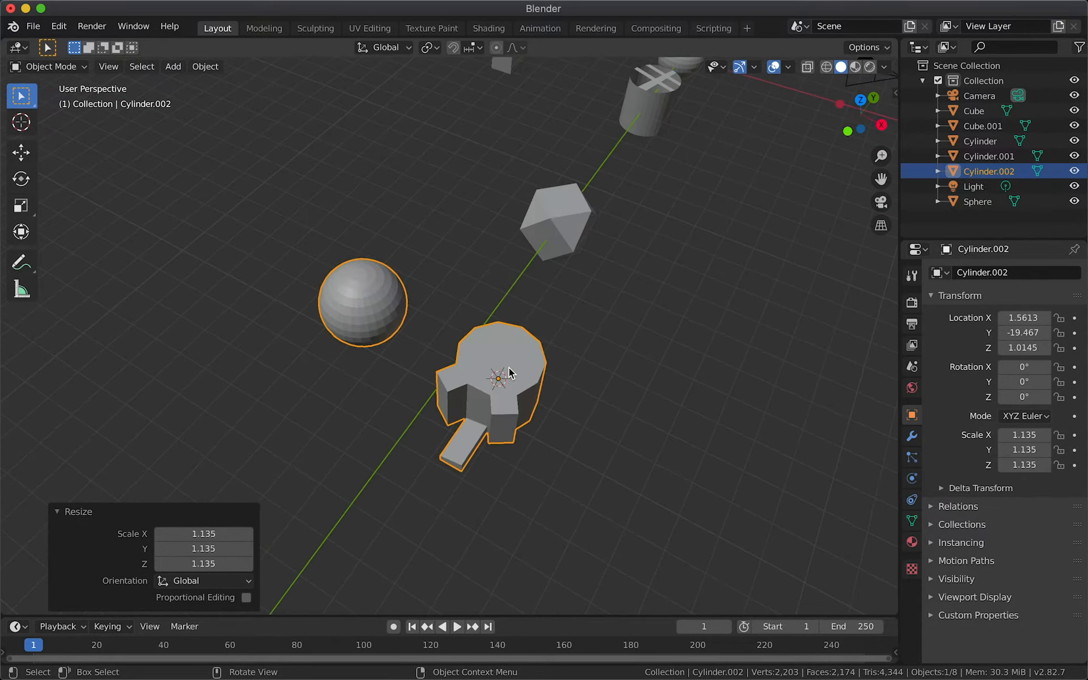
pyautogui.scroll(2, 509, 373)
pyautogui.scroll(-5, 509, 370)
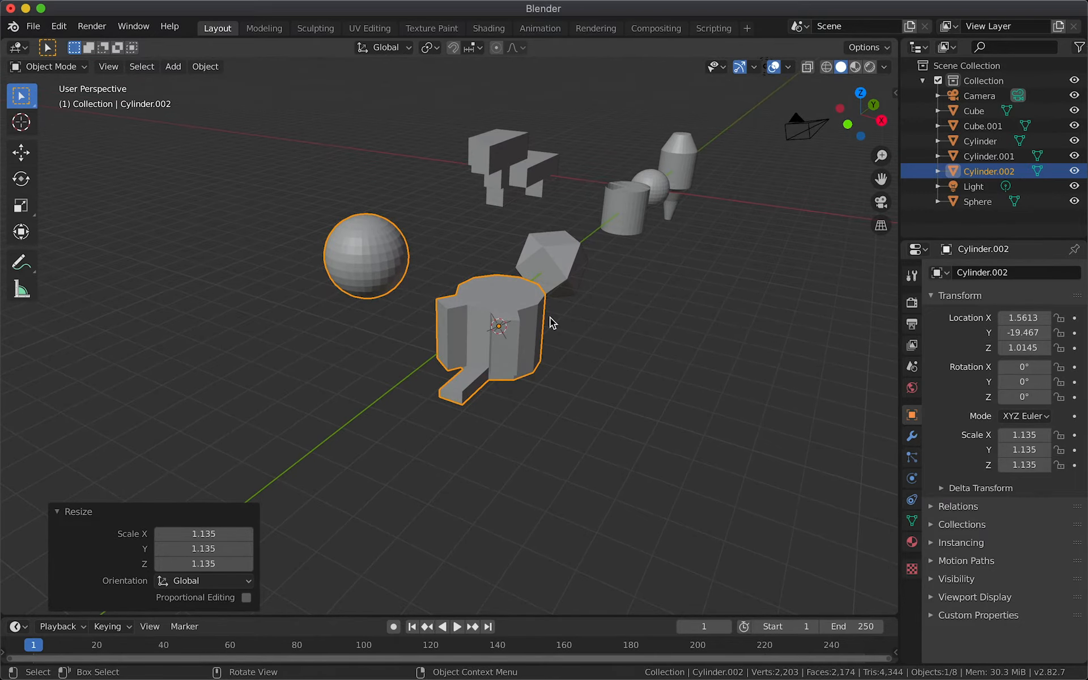
pyautogui.moveTo(550, 317); pyautogui.dragTo(474, 287, button='middle')
pyautogui.hscroll(5, 415, 283)
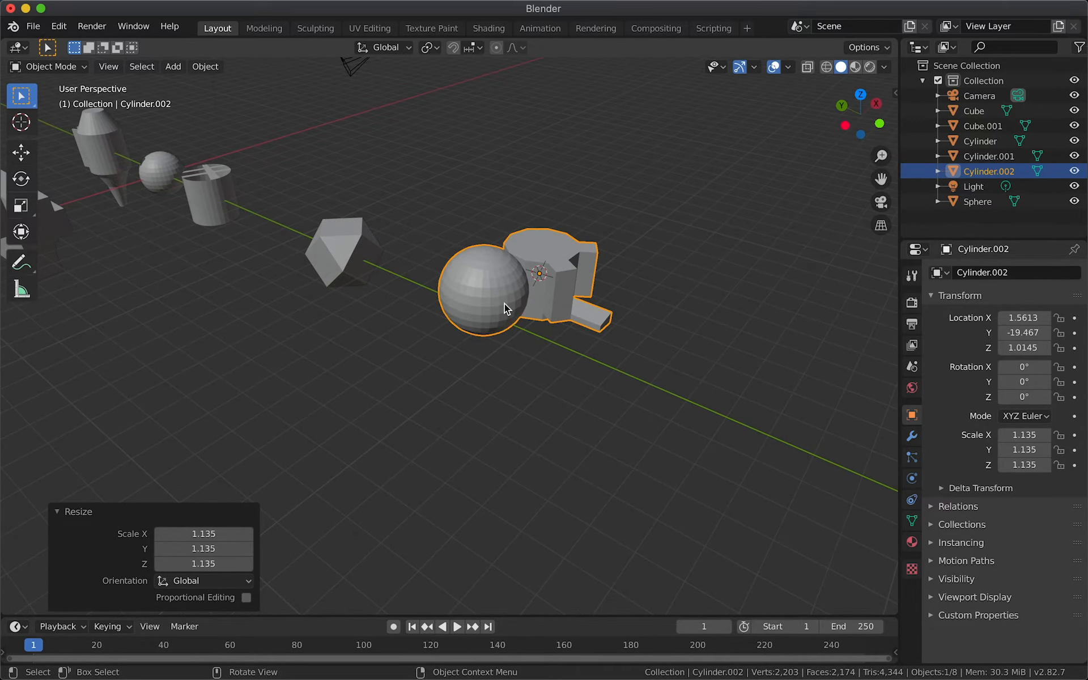
pyautogui.hscroll(5, 505, 304)
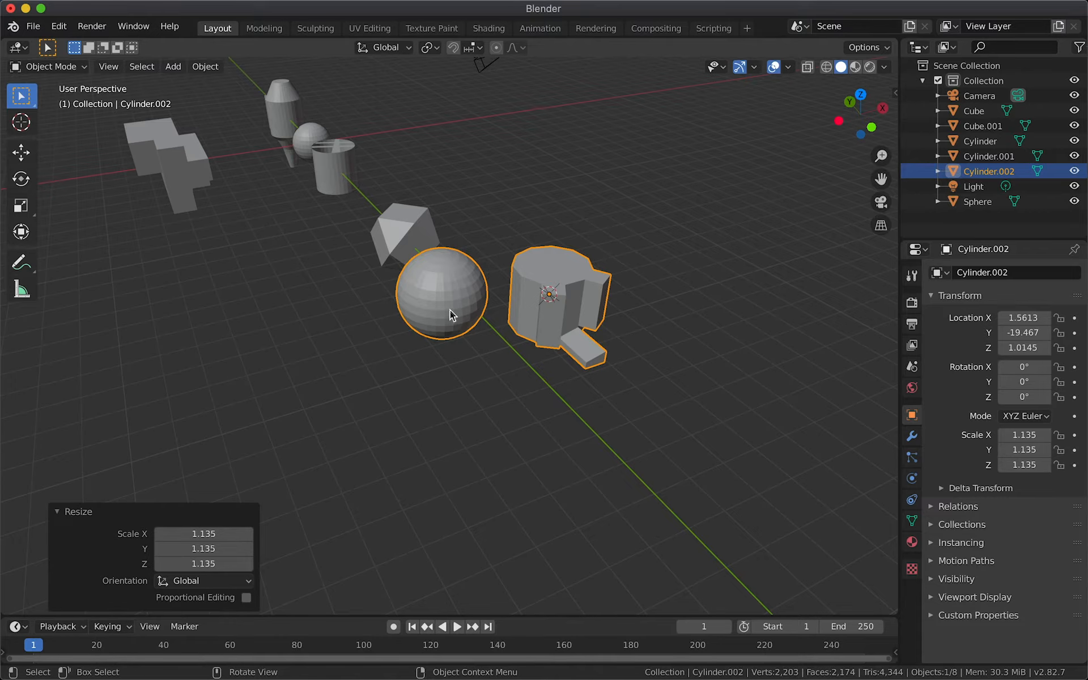
pyautogui.click(406, 243)
pyautogui.click(333, 165)
pyautogui.hscroll(-3, 323, 260)
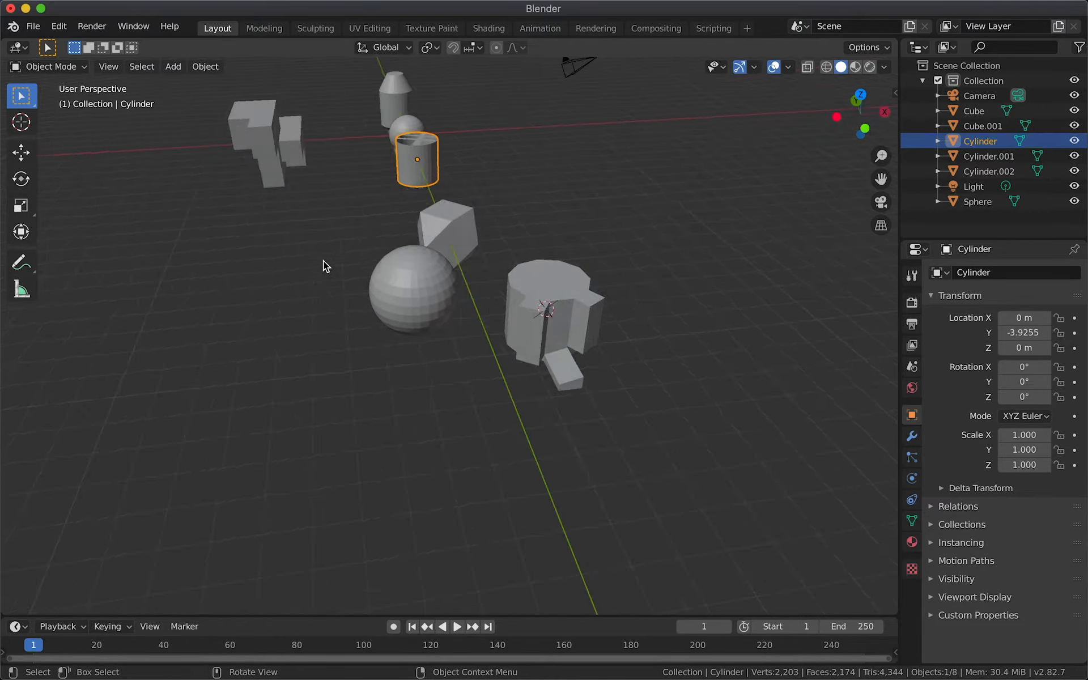
pyautogui.hscroll(-6, 324, 261)
pyautogui.moveTo(324, 261); pyautogui.dragTo(484, 284, button='middle')
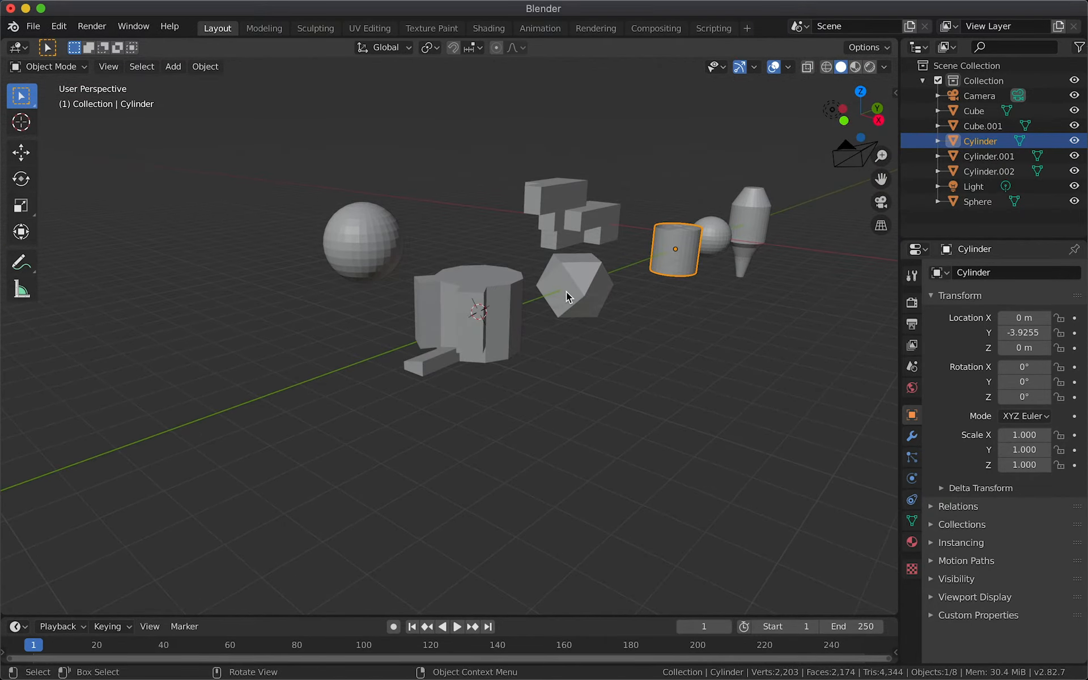
pyautogui.keyDown('shift'); pyautogui.hscroll(10, 566, 291); pyautogui.keyUp('shift')
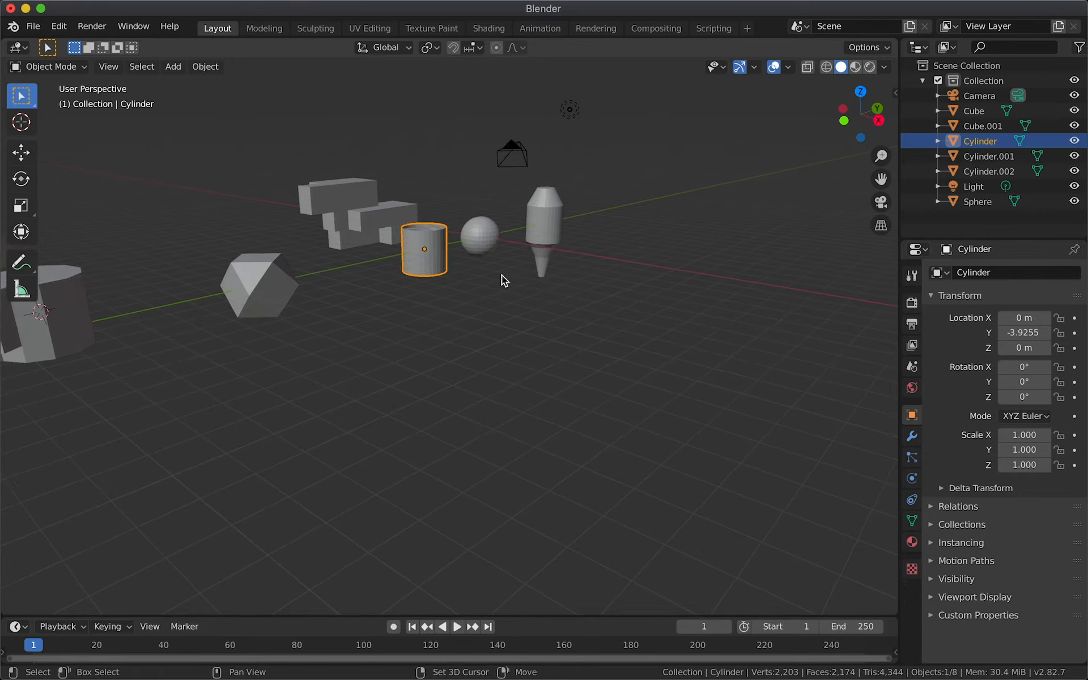
pyautogui.keyDown('shift'); pyautogui.hscroll(8, 501, 275); pyautogui.keyUp('shift')
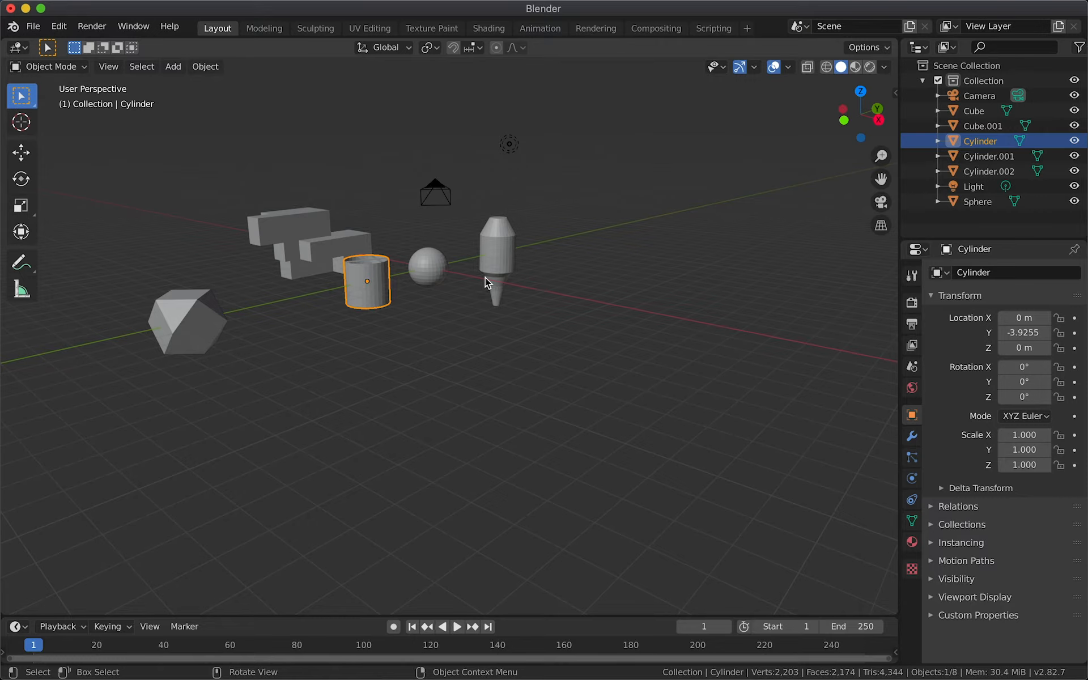
# Step: Place the 3D cursor in the empty space beside the row of objects, near the red X axis line
pyautogui.click(21, 122)
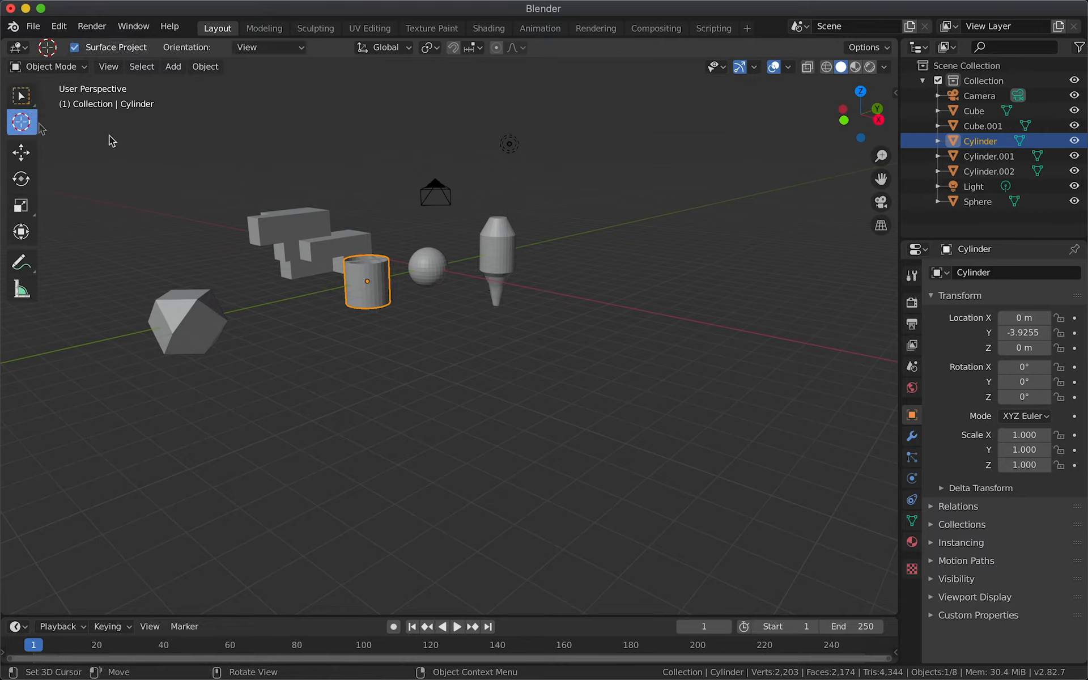
pyautogui.click(596, 303)
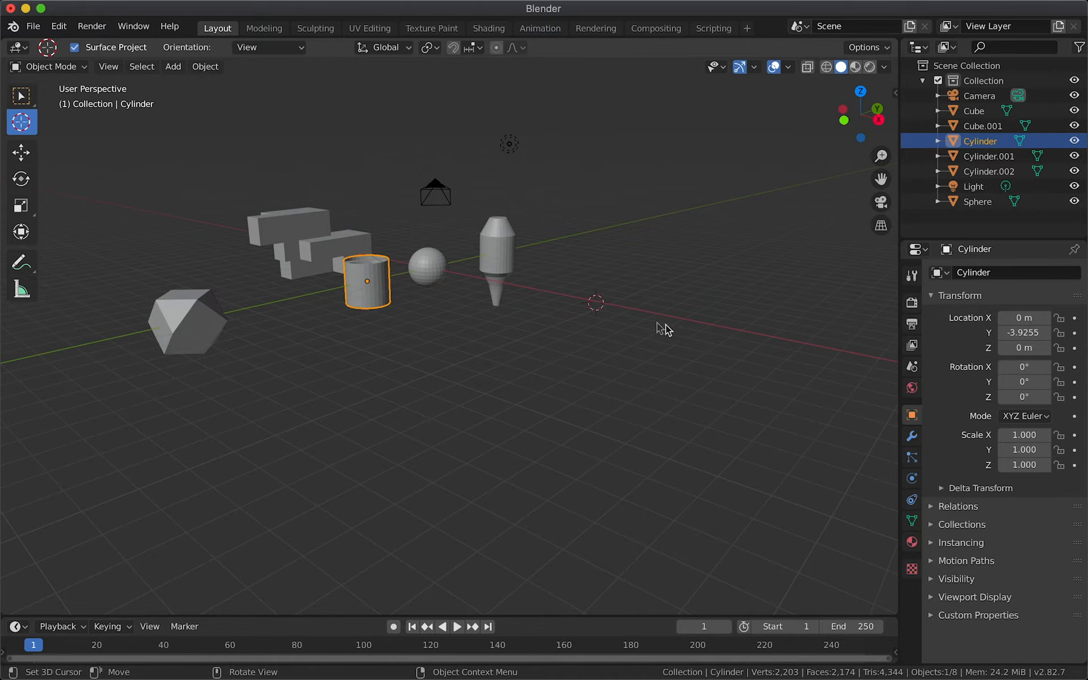
pyautogui.scroll(-3, 627, 322)
pyautogui.scroll(10, 628, 322)
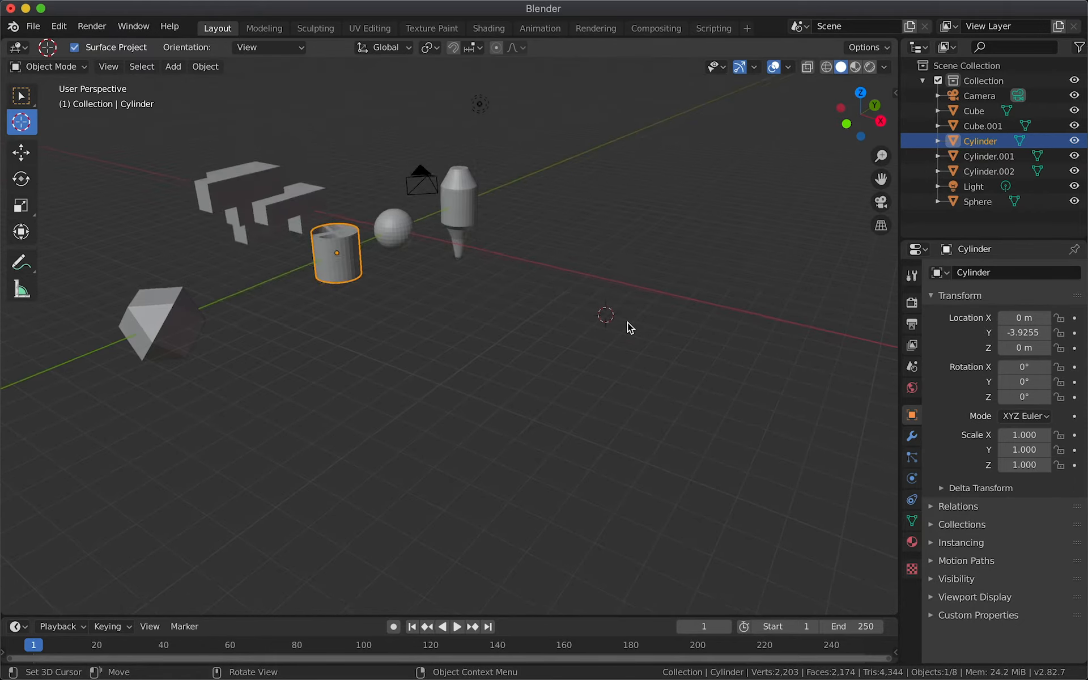
pyautogui.scroll(-3, 627, 327)
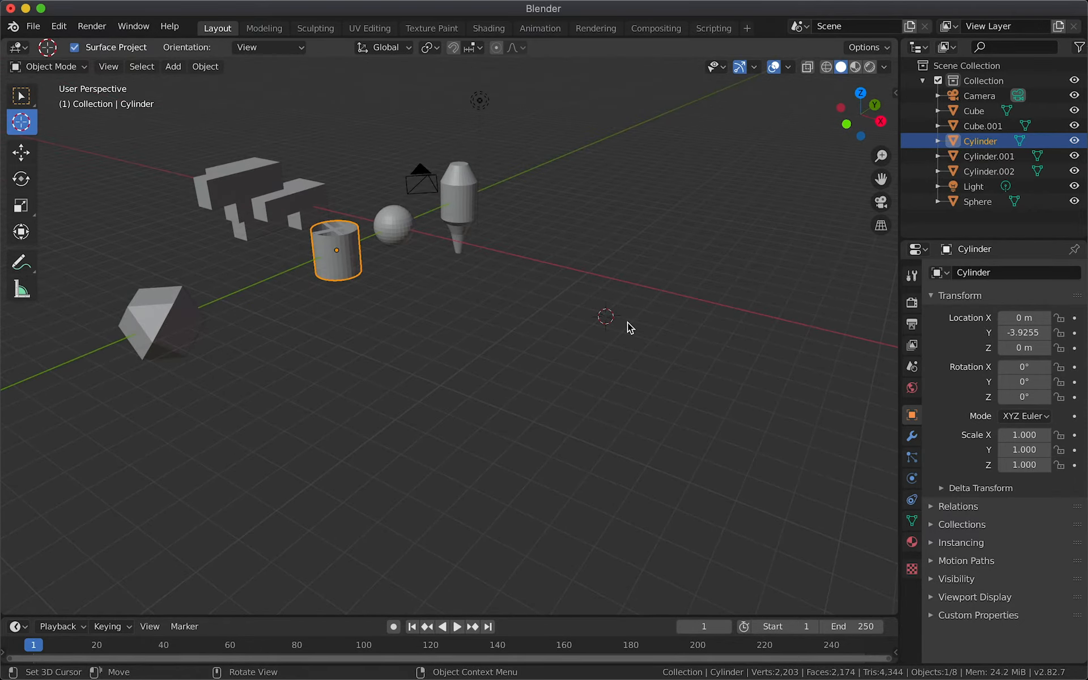
# Step: Add a 2 m cube at the 3D cursor and switch it to Edit Mode
pyautogui.hotkey('shift', 'a')
pyautogui.moveTo(629, 323)
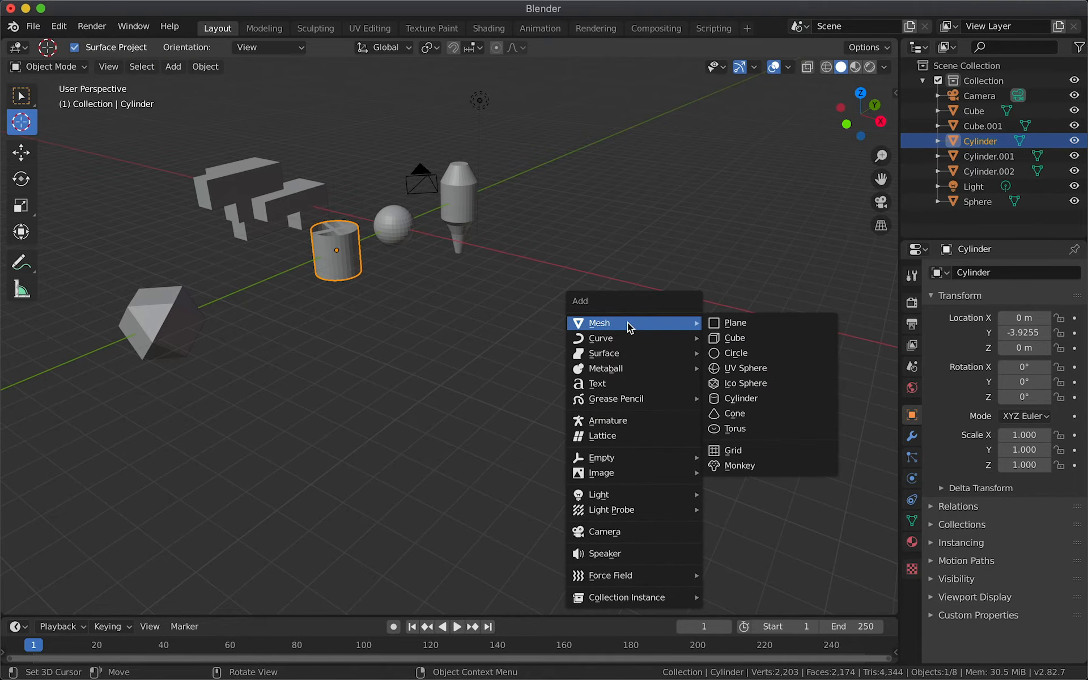
pyautogui.click(734, 337)
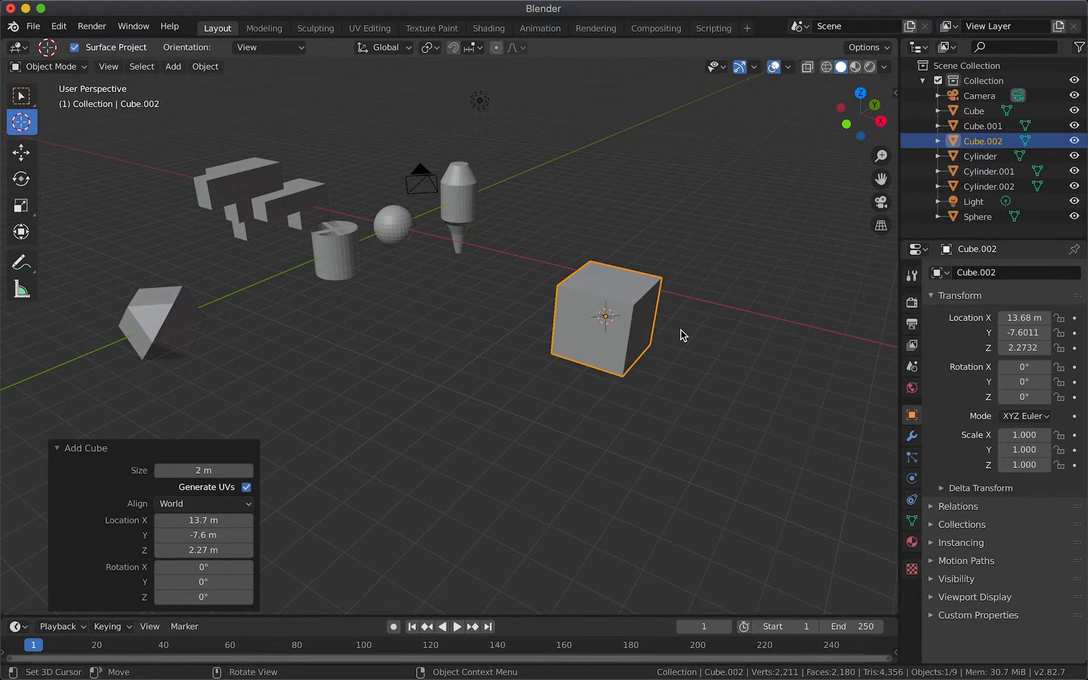
pyautogui.press('Tab')
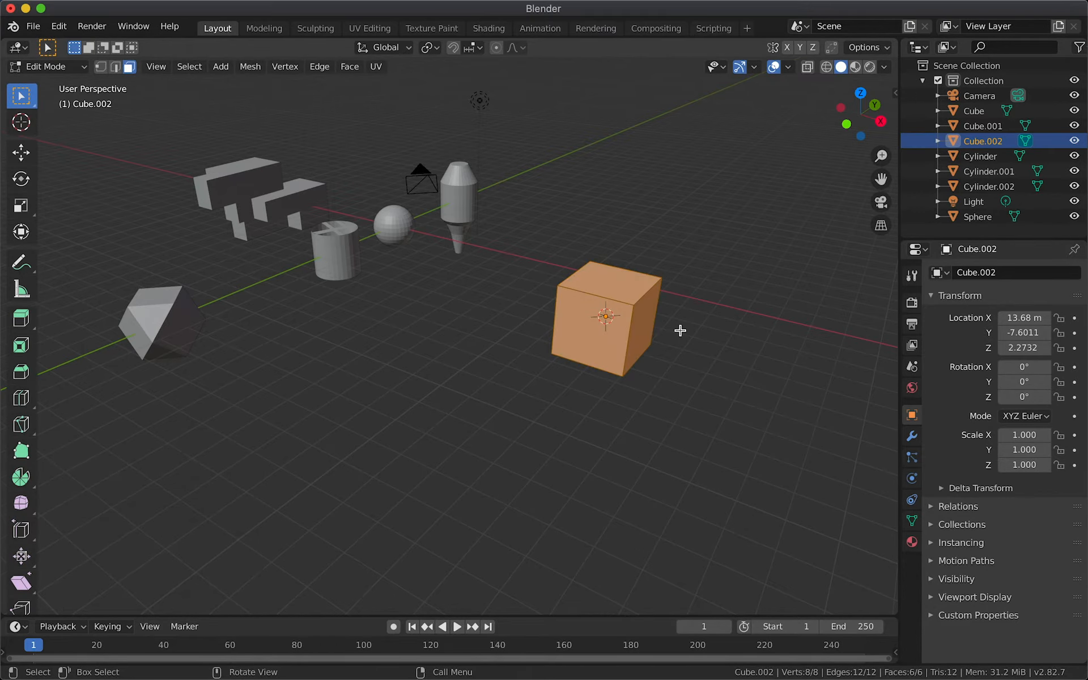
pyautogui.scroll(5, 597, 336)
pyautogui.hscroll(-4, 597, 336)
pyautogui.scroll(-5, 597, 336)
pyautogui.scroll(2, 597, 337)
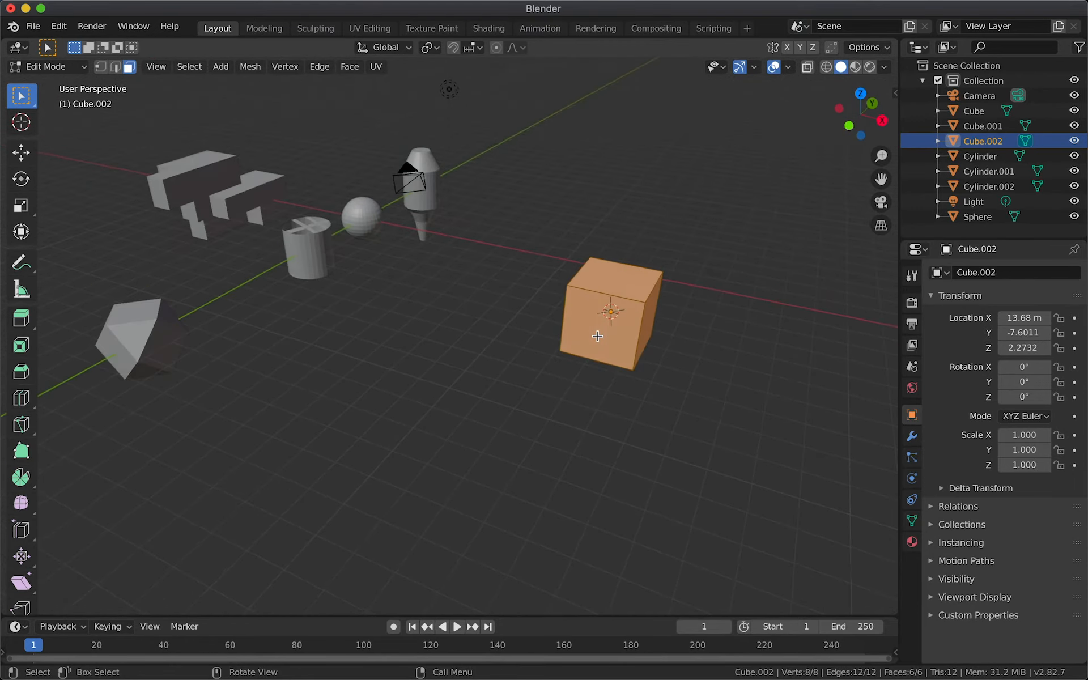
pyautogui.hscroll(-2, 598, 336)
pyautogui.scroll(-2, 658, 297)
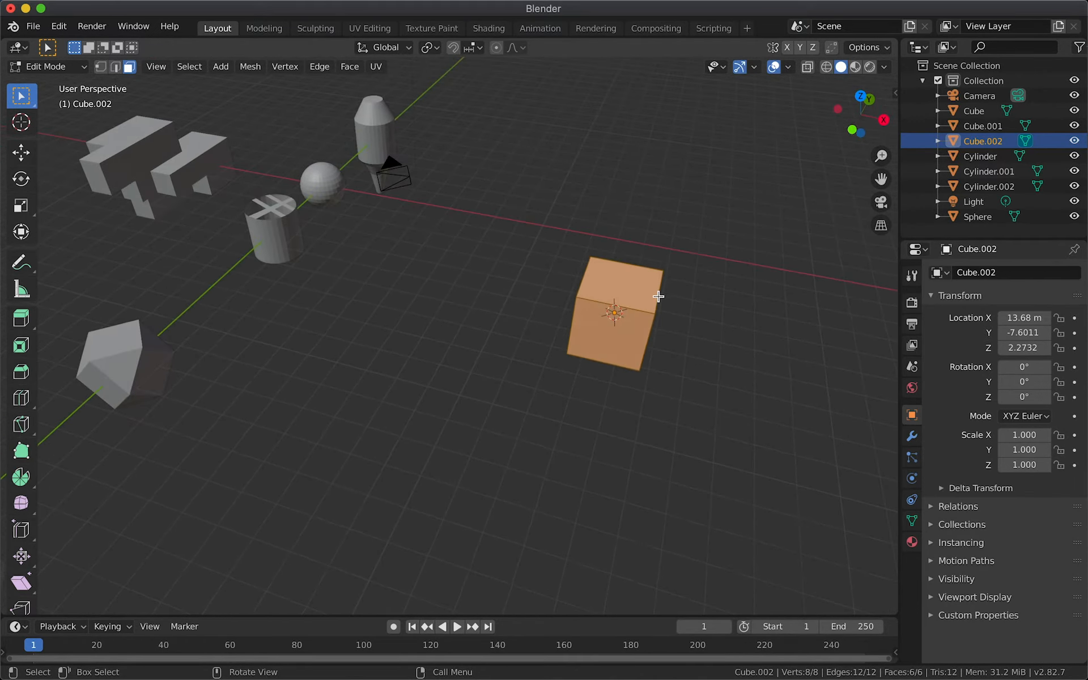
pyautogui.scroll(-2, 672, 311)
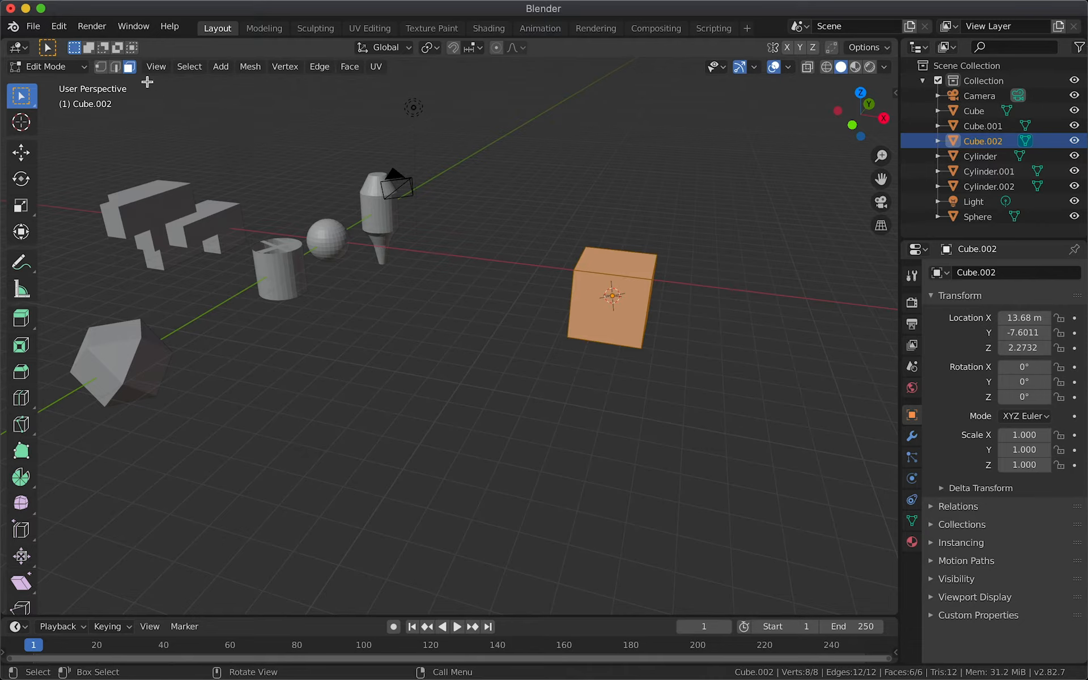
# Step: In vertex select mode, move the cube's front top corner vertex on the +X side by about 0.787, 0.606 and 0.582 m in X, Y and Z
pyautogui.click(100, 66)
pyautogui.click(654, 284)
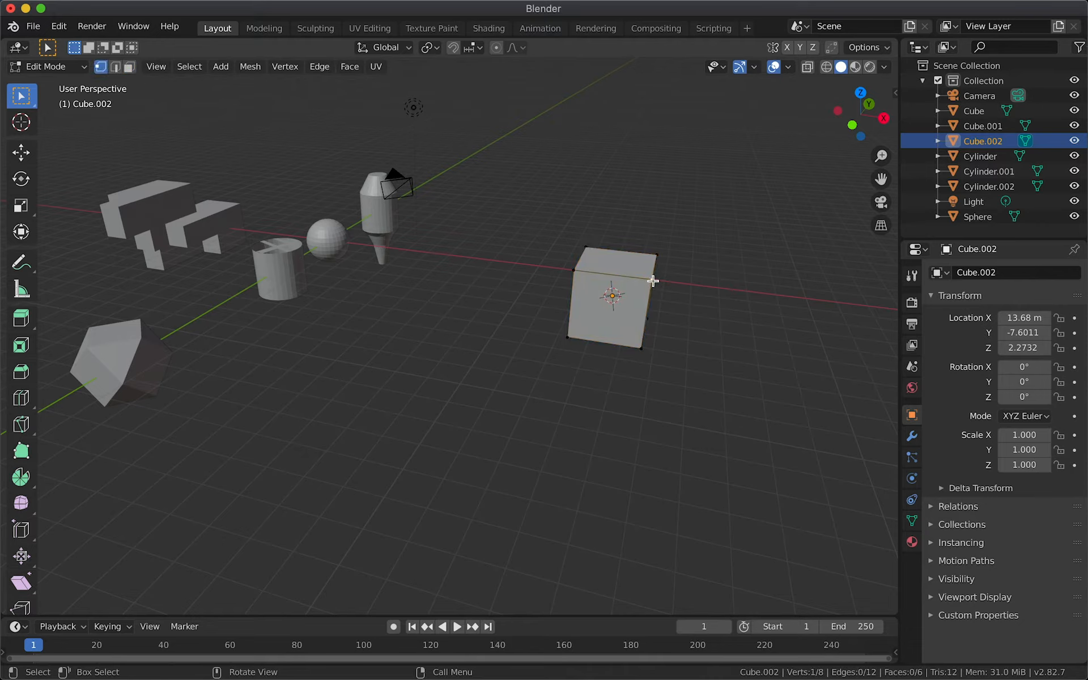
pyautogui.press('g')
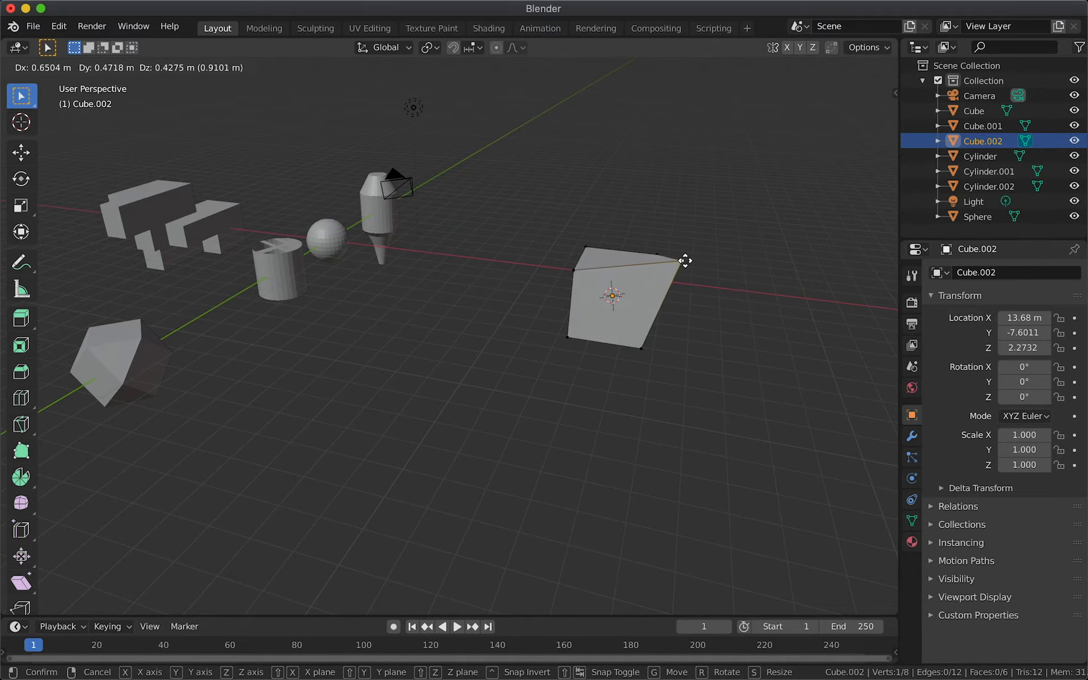
pyautogui.click(689, 256)
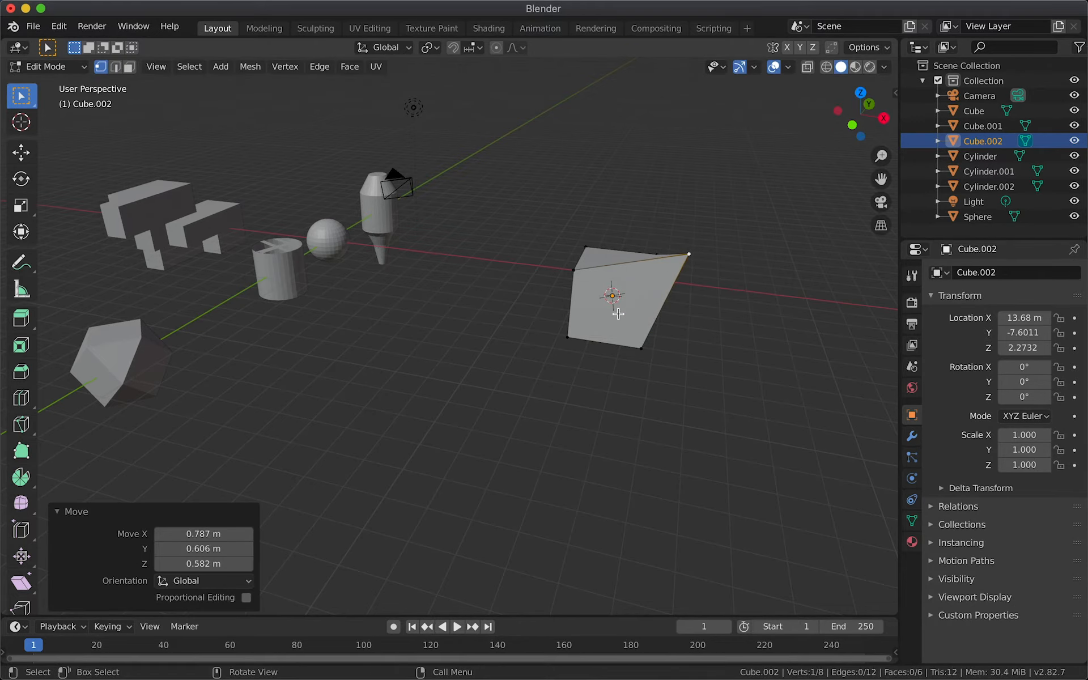
# Step: Examine the cube's stretched corner from several angles and compare its two sides along the X axis
pyautogui.scroll(3, 619, 314)
pyautogui.scroll(-8, 618, 314)
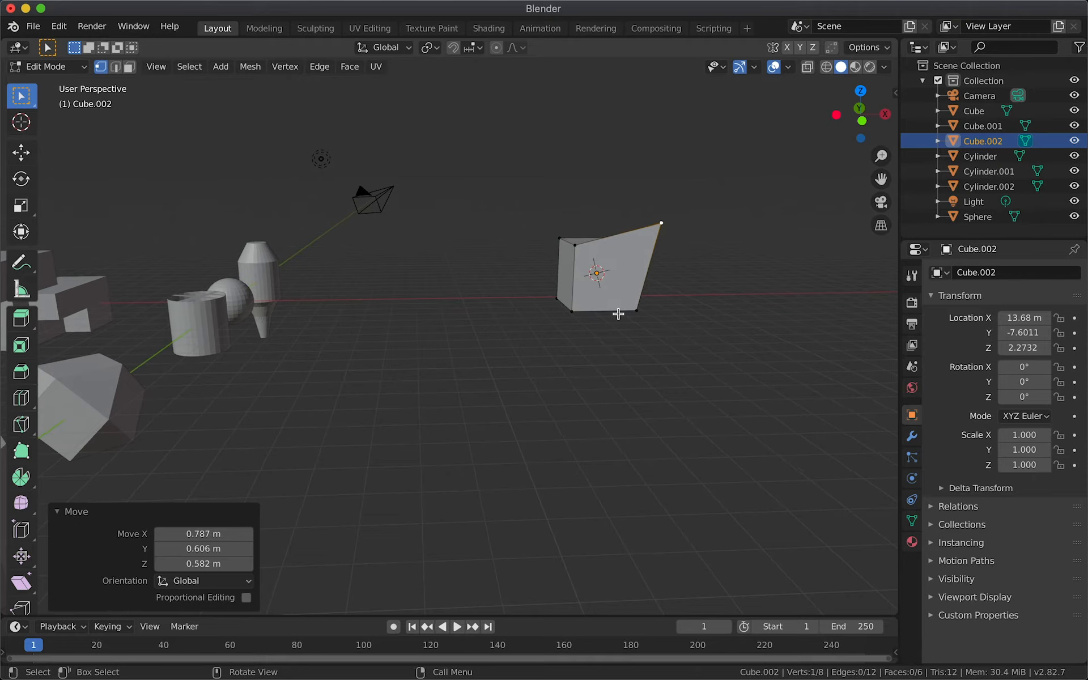
pyautogui.hscroll(5, 619, 313)
pyautogui.scroll(-3, 618, 314)
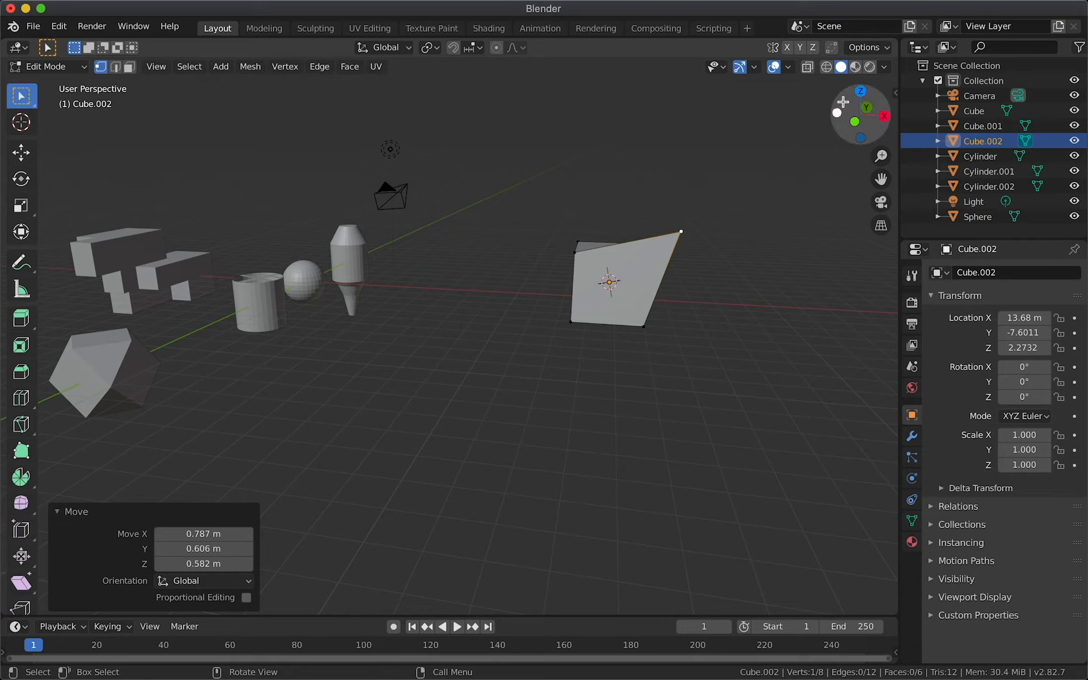
pyautogui.moveTo(849, 114); pyautogui.dragTo(857, 127)
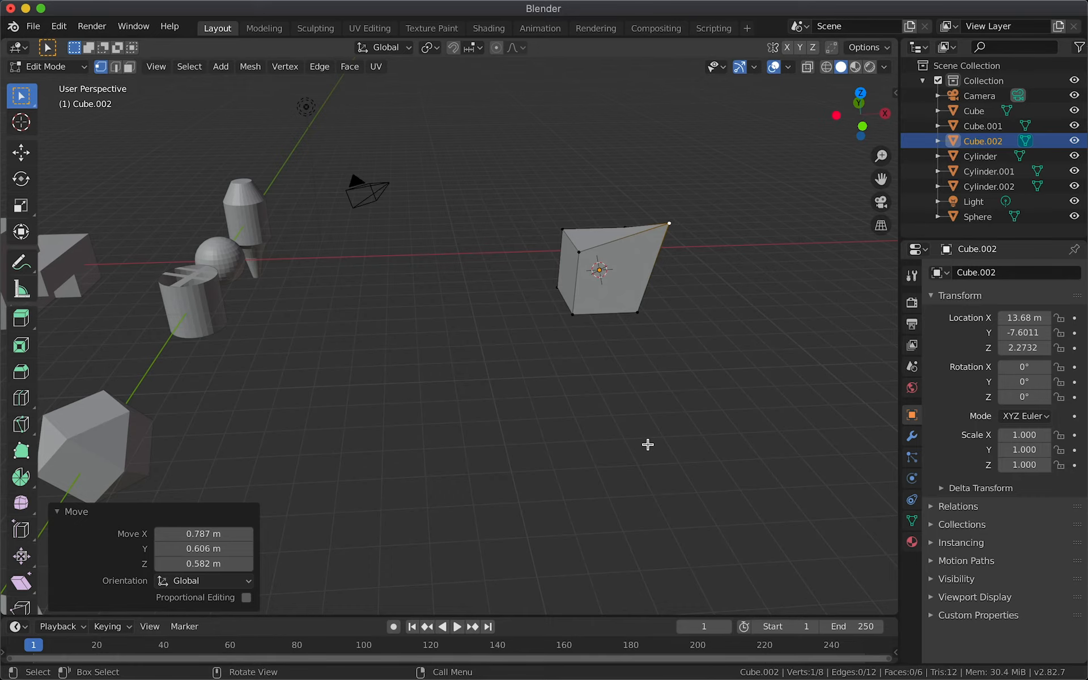
pyautogui.hscroll(10, 648, 444)
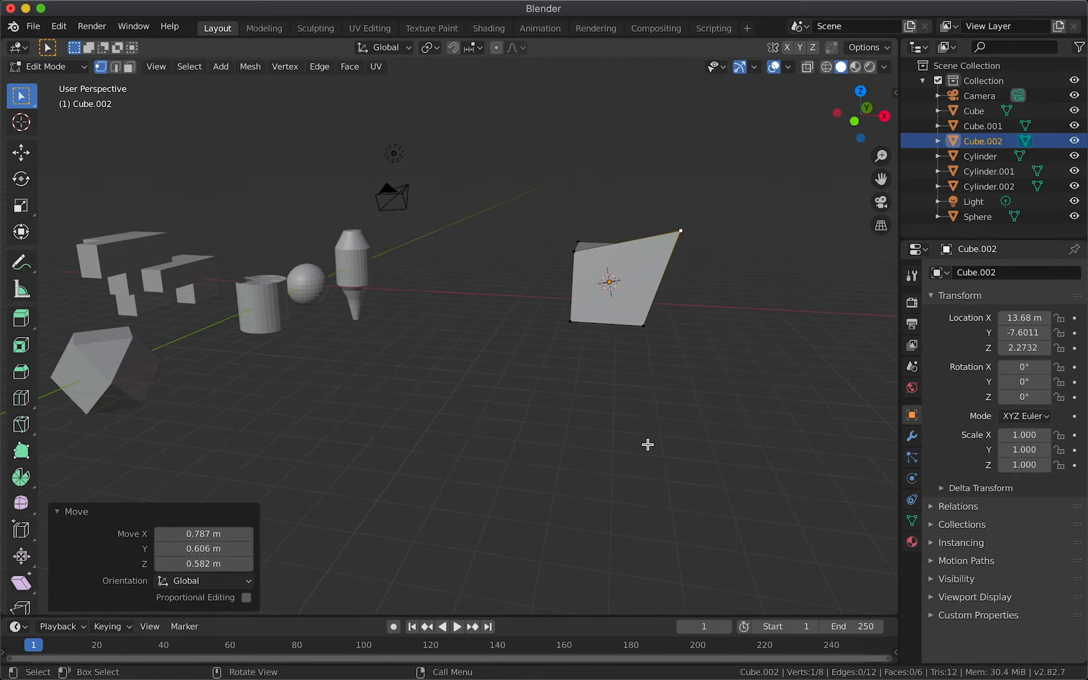
pyautogui.hscroll(10, 647, 444)
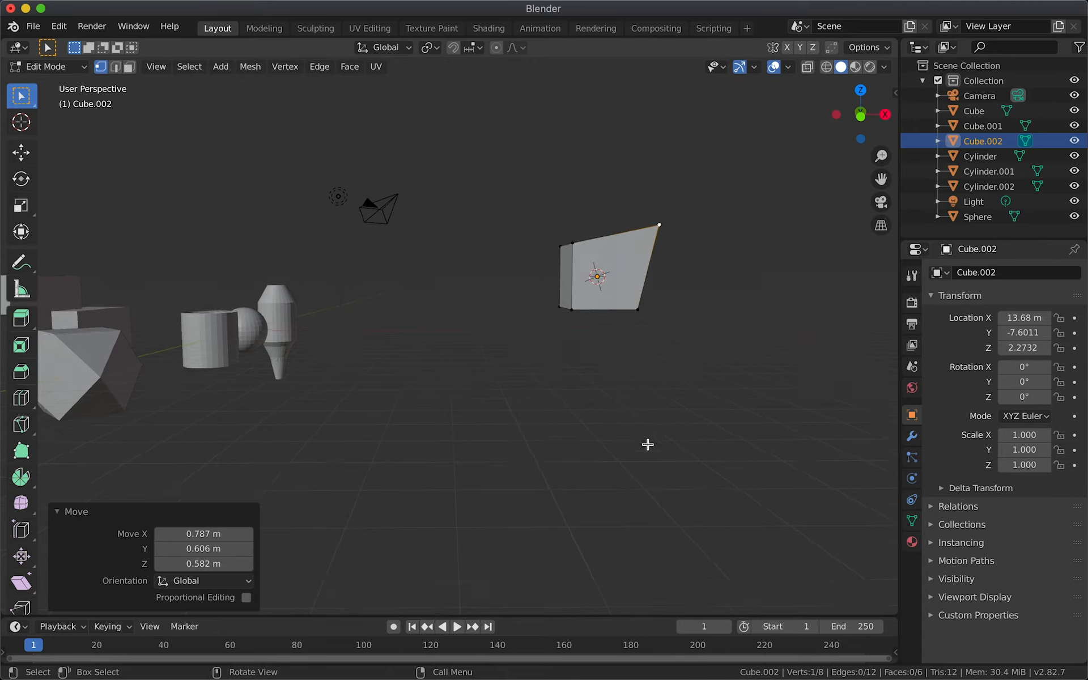
pyautogui.hscroll(5, 647, 445)
pyautogui.hscroll(3, 647, 444)
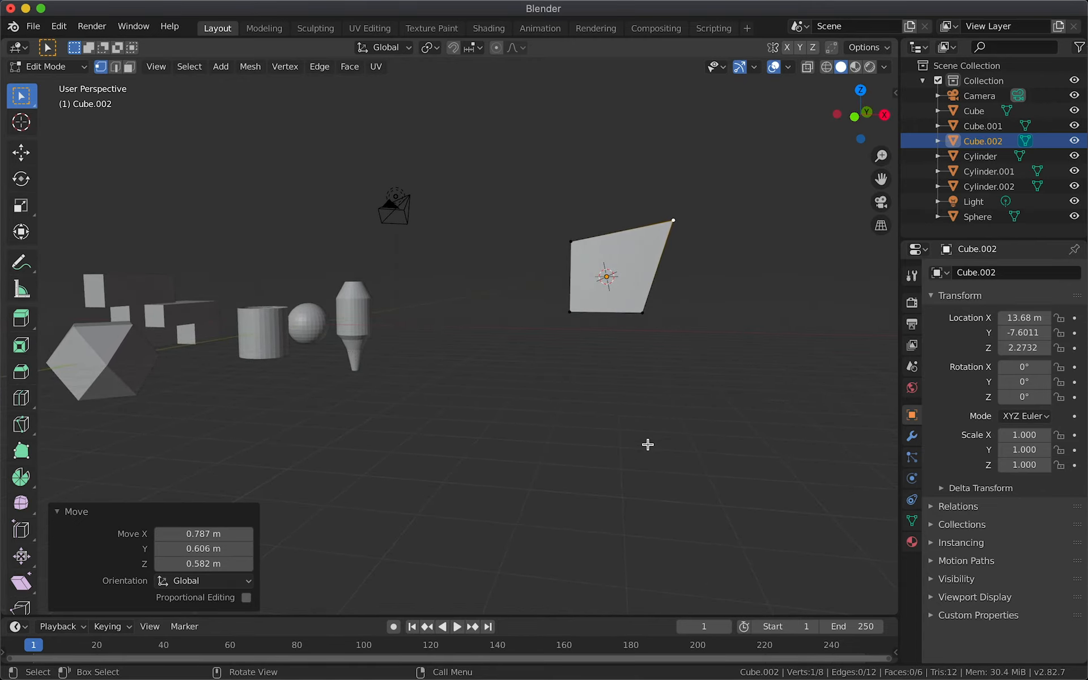
# Step: Select the cube's entire mesh and symmetrize it in the +X to -X direction
pyautogui.press('a')
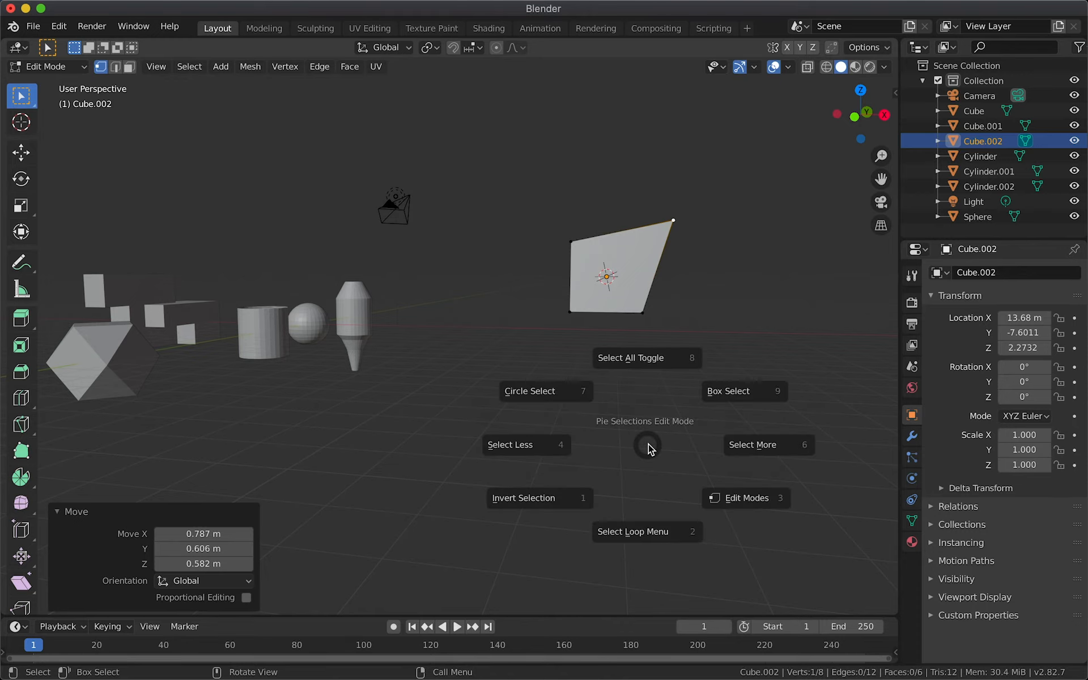
pyautogui.press('8')
pyautogui.press('a')
pyautogui.press('8')
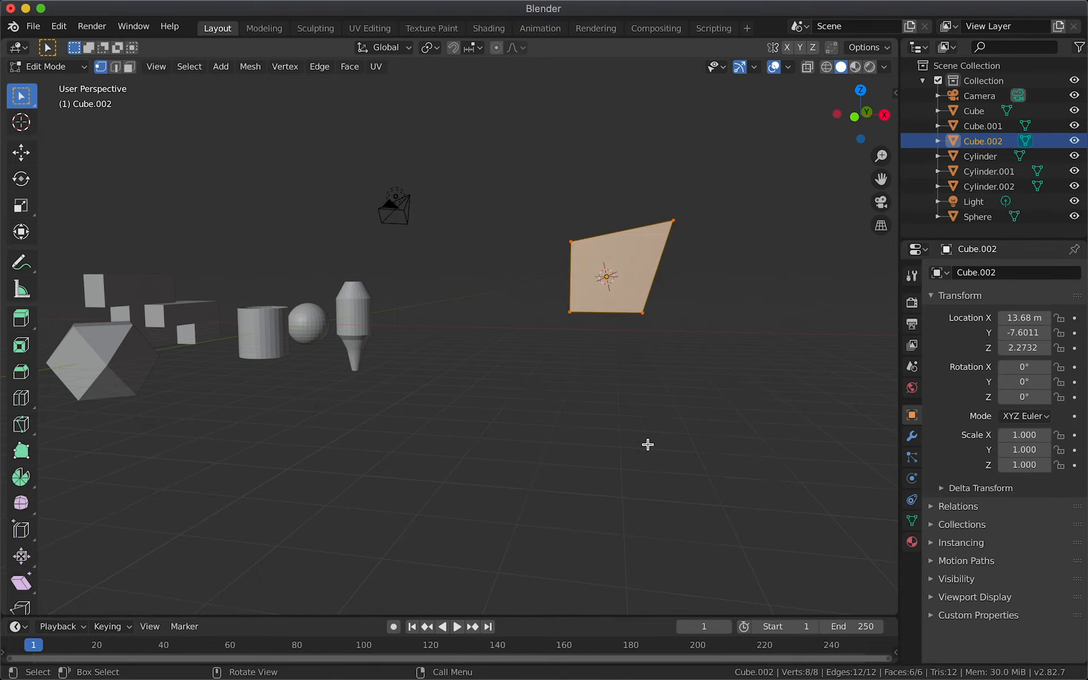
pyautogui.hscroll(1, 647, 445)
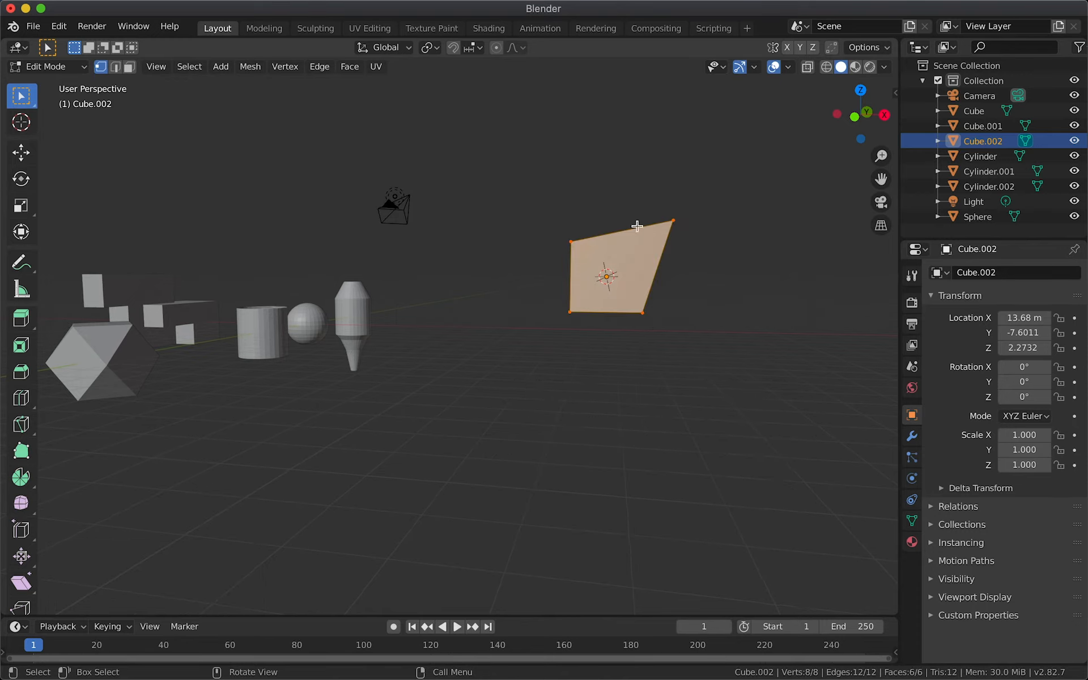
pyautogui.click(251, 70)
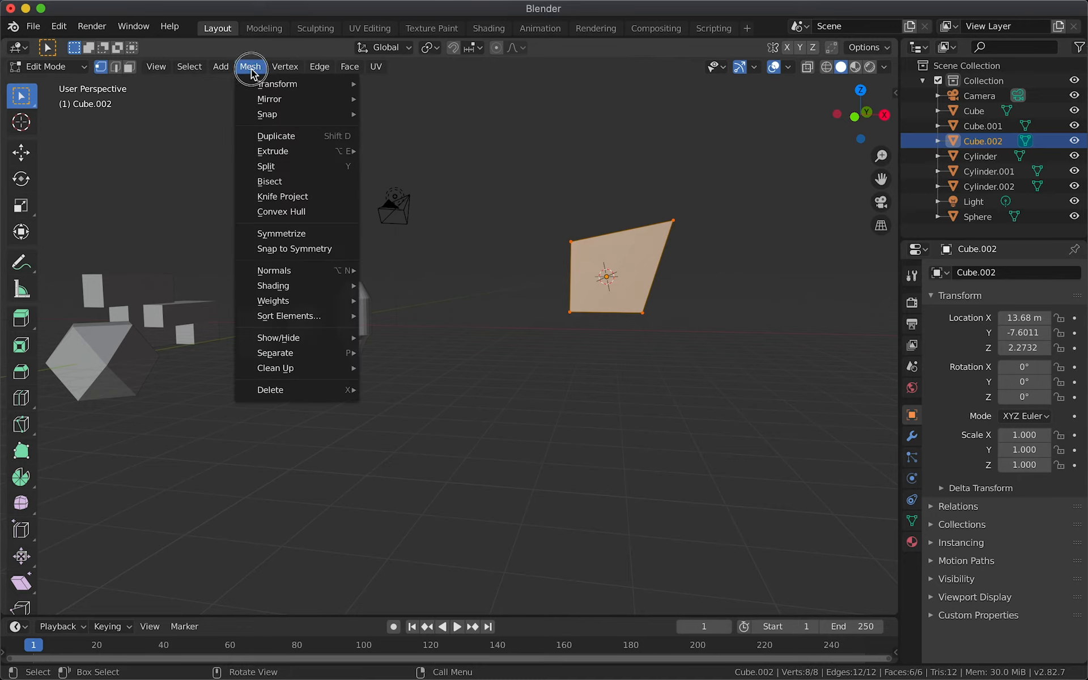
pyautogui.click(287, 234)
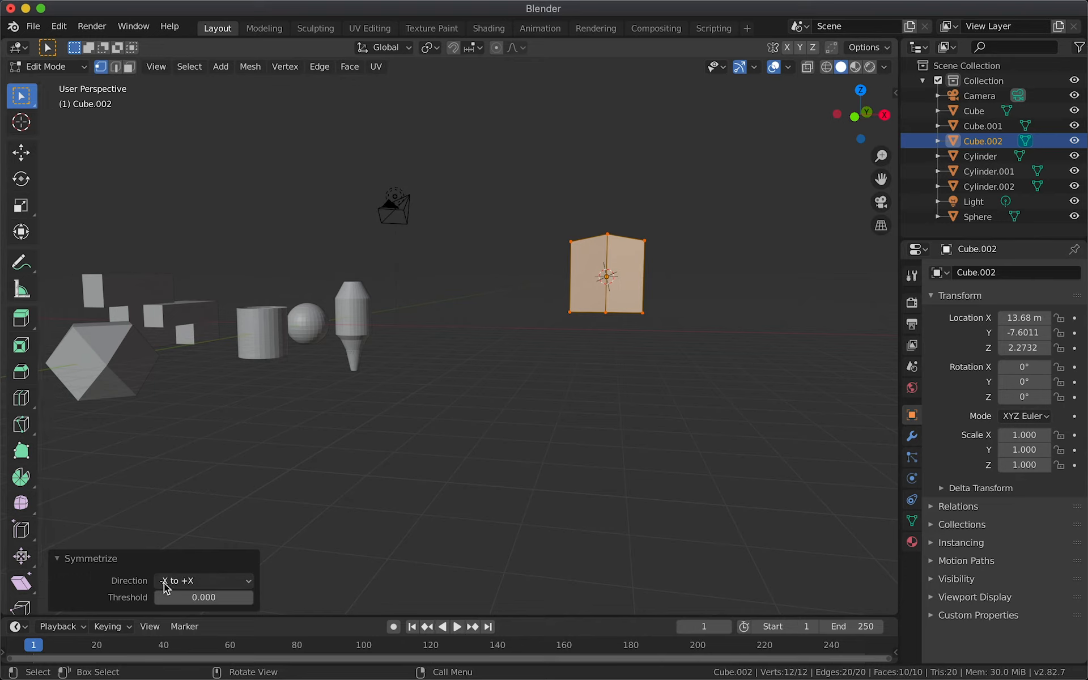
pyautogui.click(198, 580)
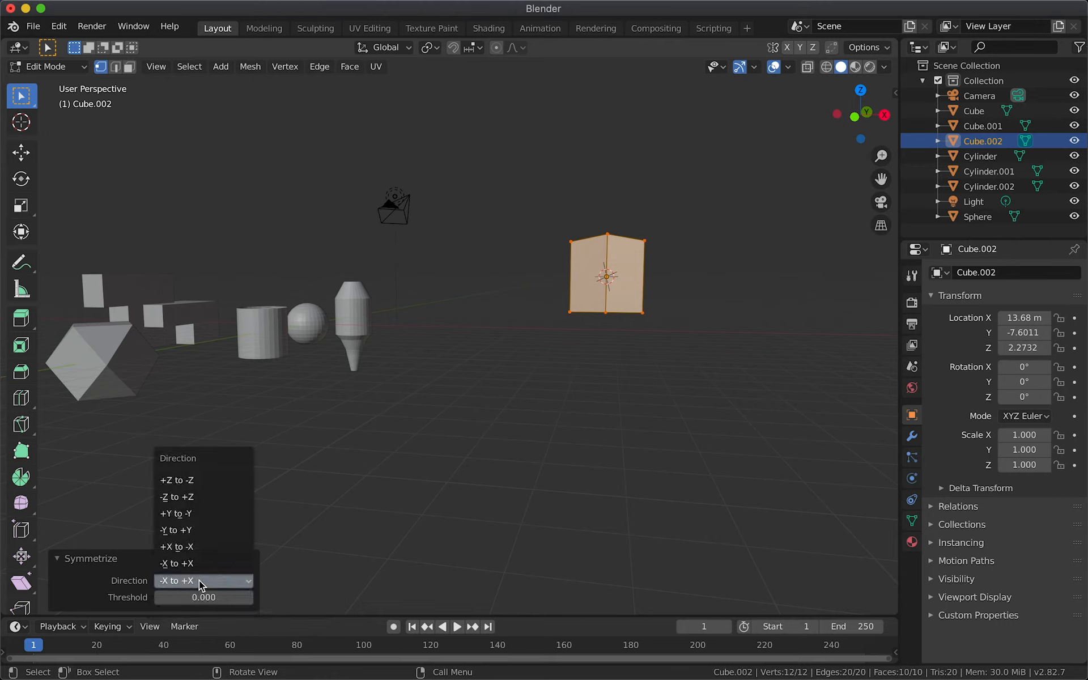
pyautogui.click(198, 547)
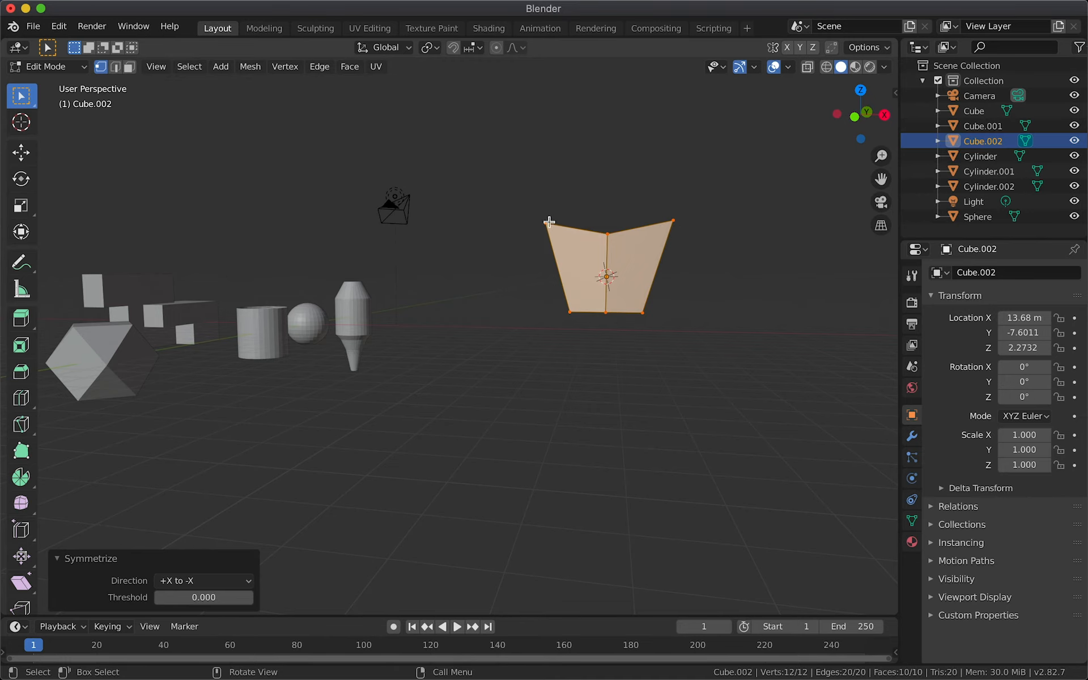
# Step: Move the back top corner vertex on the -X side by about -1.2 m in X, 0.959 m in Y and 0.856 m in Z
pyautogui.moveTo(587, 276); pyautogui.dragTo(570, 232, button='middle')
pyautogui.click(591, 261)
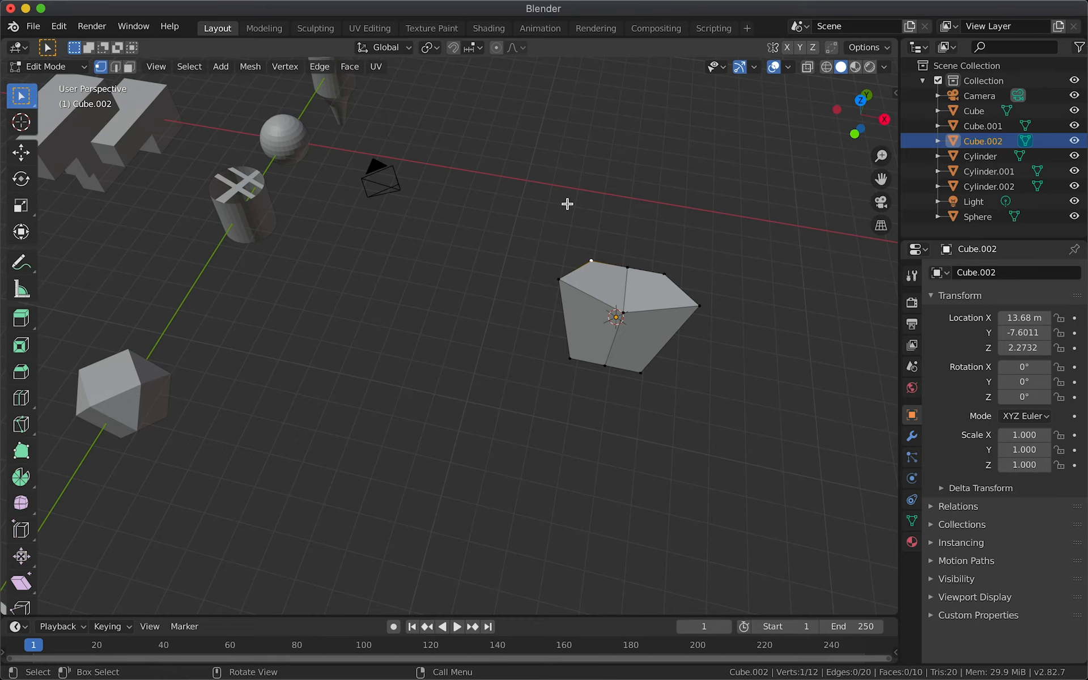
pyautogui.press('g')
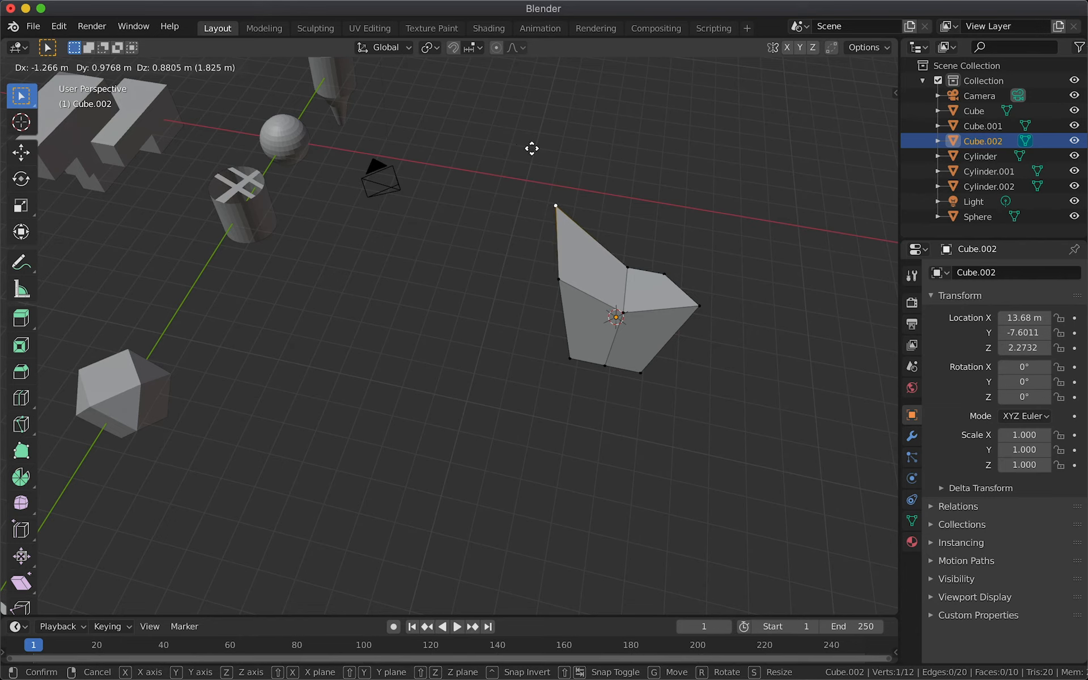
pyautogui.click(533, 149)
# Step: Select the whole mesh again and symmetrize it in the -X to +X direction
pyautogui.moveTo(615, 292); pyautogui.dragTo(620, 292, button='middle')
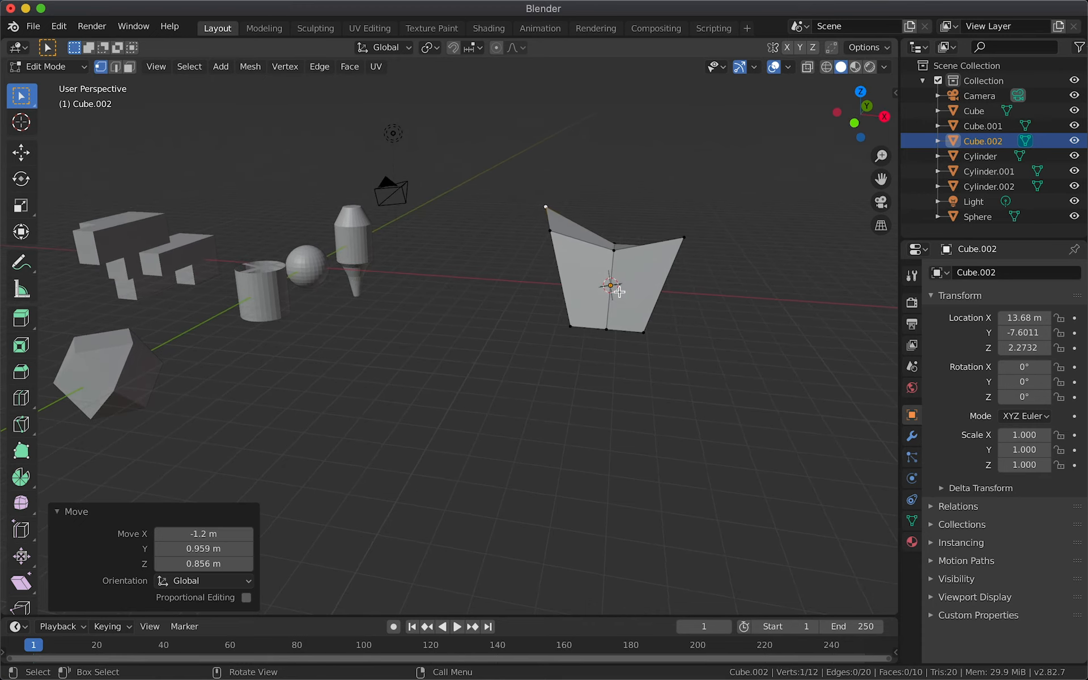
pyautogui.click(607, 201)
pyautogui.press('a')
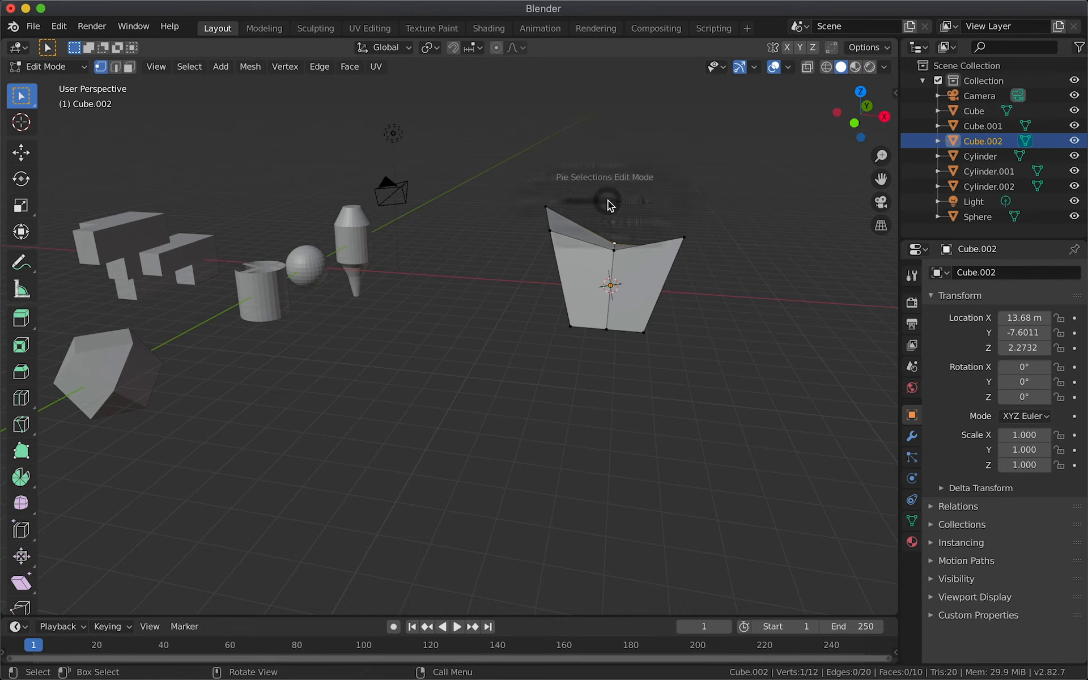
pyautogui.press('a')
pyautogui.press('a')
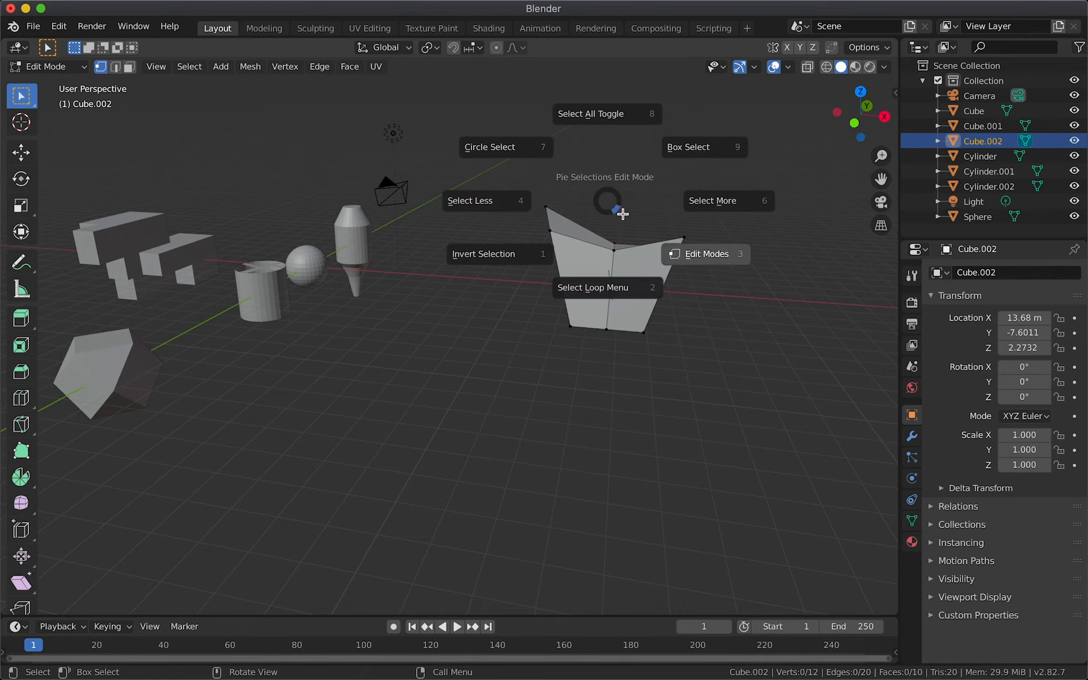
pyautogui.press('a')
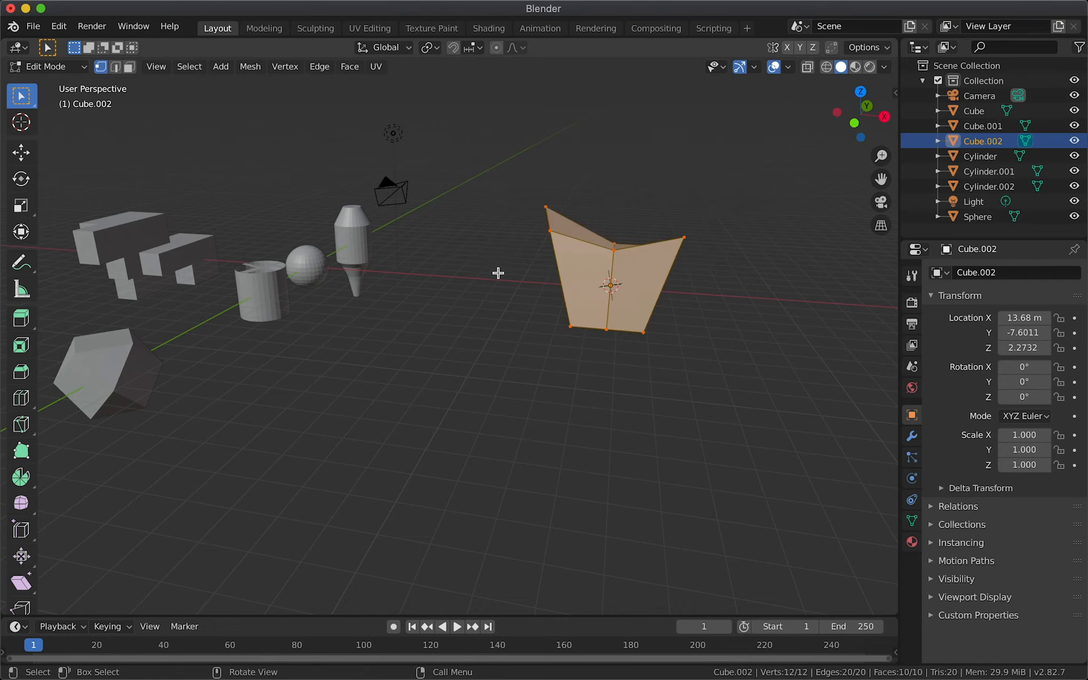
pyautogui.click(248, 66)
pyautogui.moveTo(304, 119)
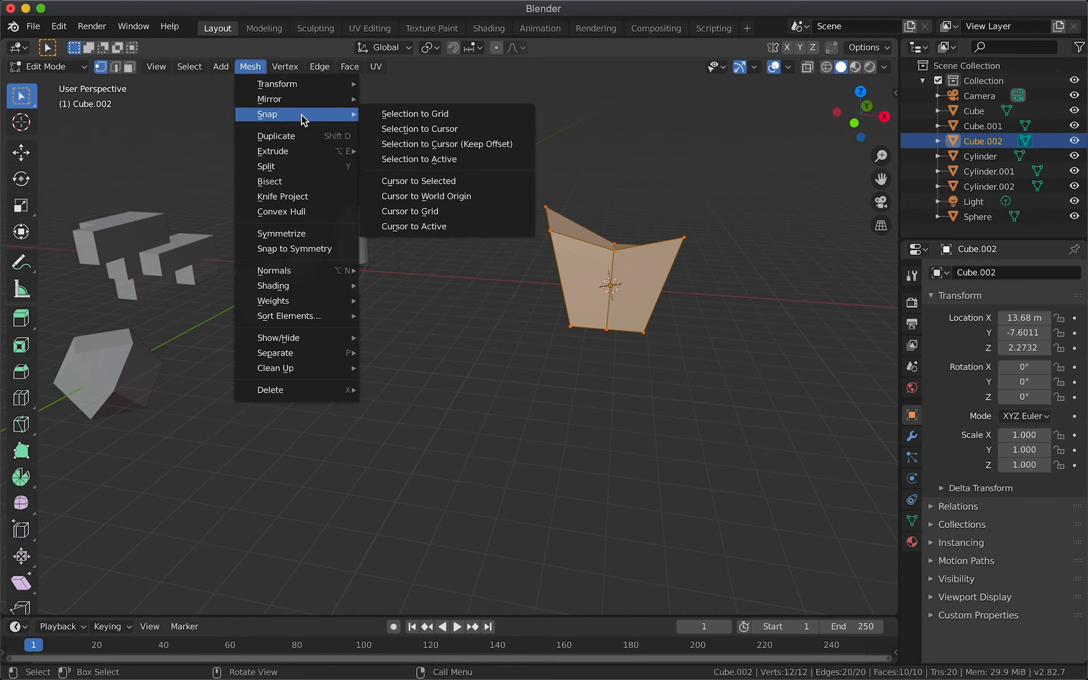
pyautogui.click(293, 234)
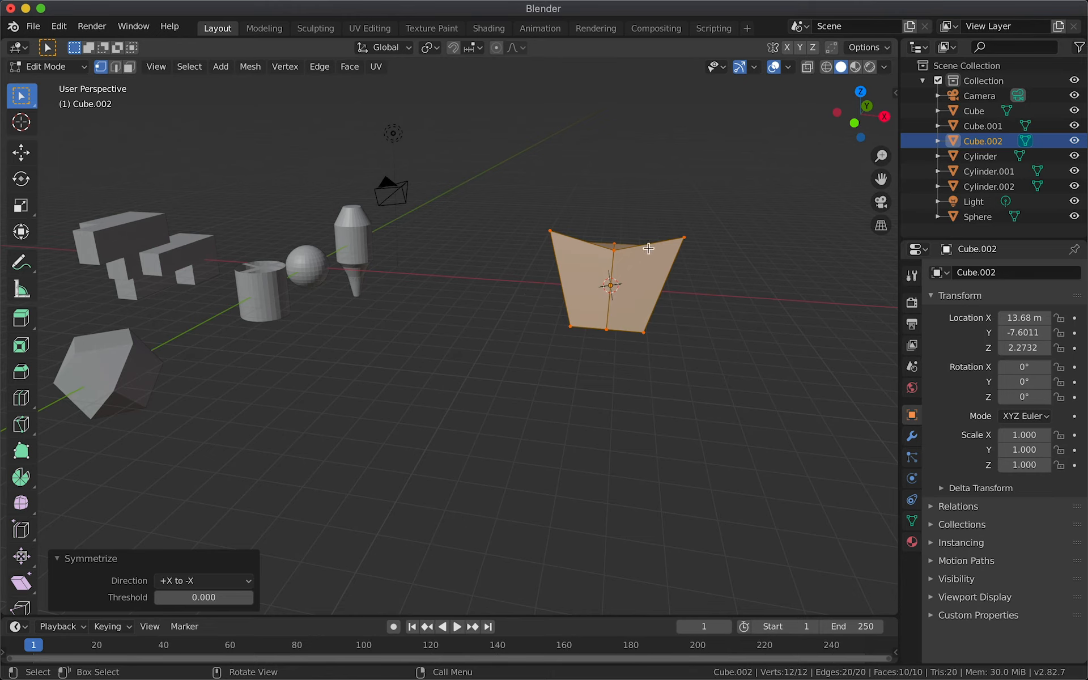
pyautogui.click(191, 584)
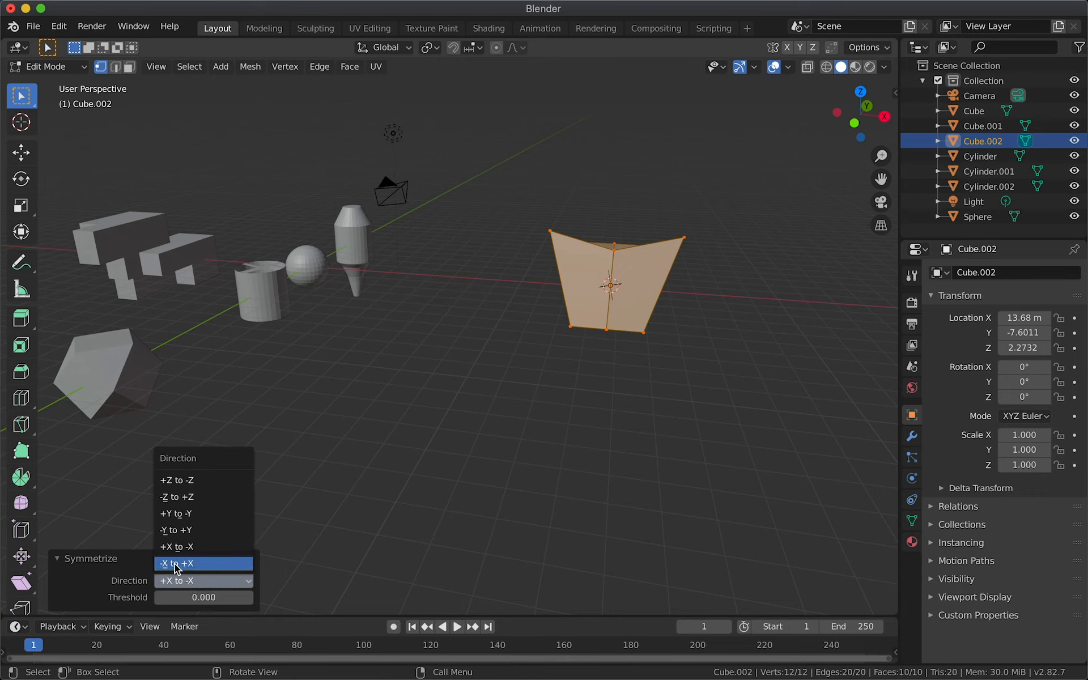
pyautogui.click(178, 565)
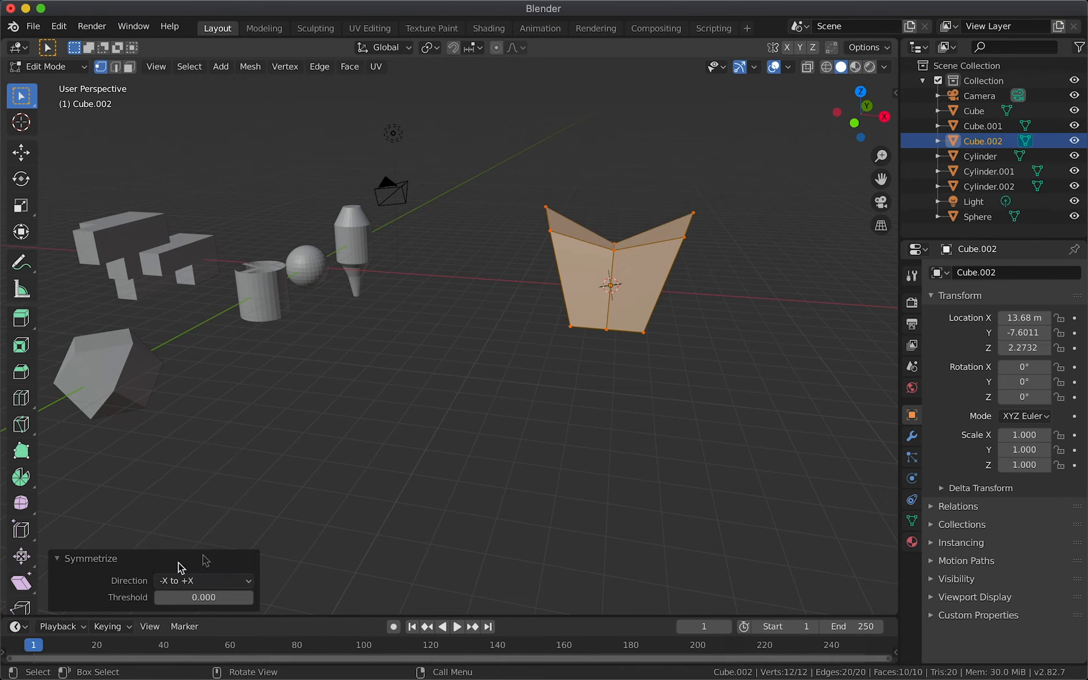
# Step: Inspect the symmetrized mesh from all around and return to Object Mode
pyautogui.moveTo(657, 309); pyautogui.dragTo(639, 333, button='middle')
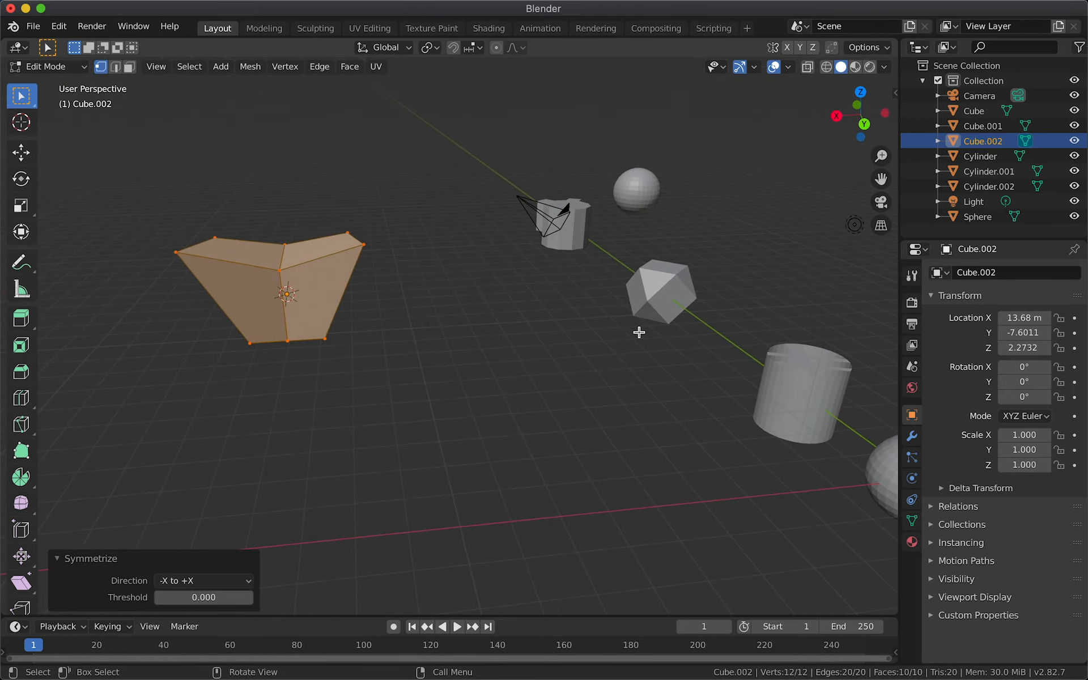
pyautogui.moveTo(306, 341); pyautogui.dragTo(310, 338, button='middle')
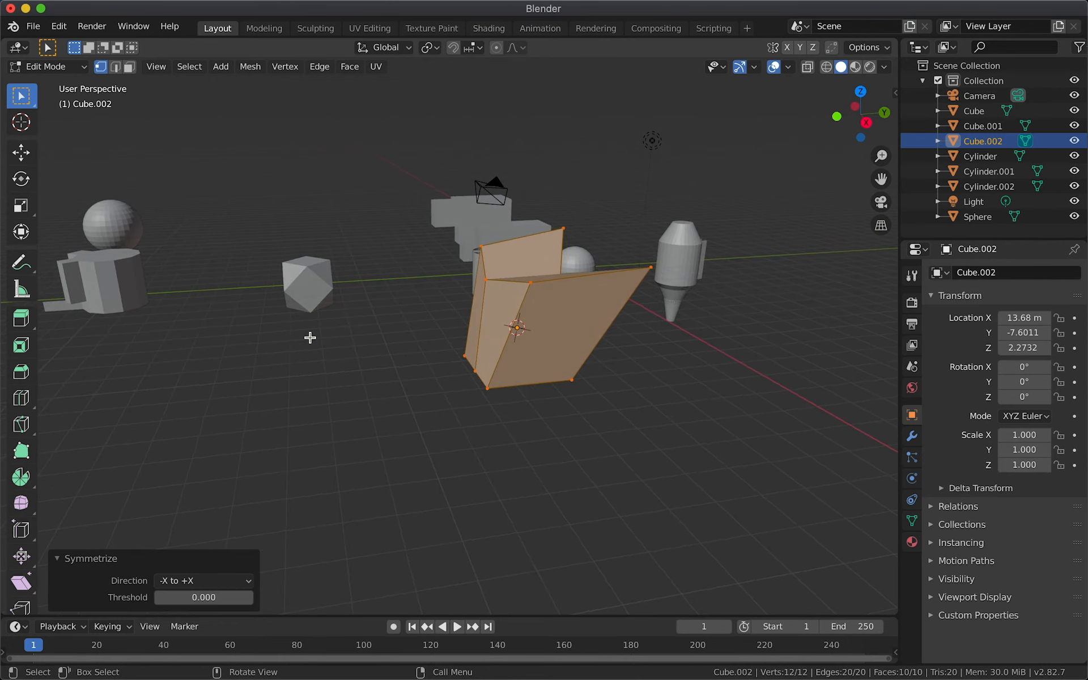
pyautogui.moveTo(310, 338); pyautogui.dragTo(405, 338, button='middle')
pyautogui.press('Tab')
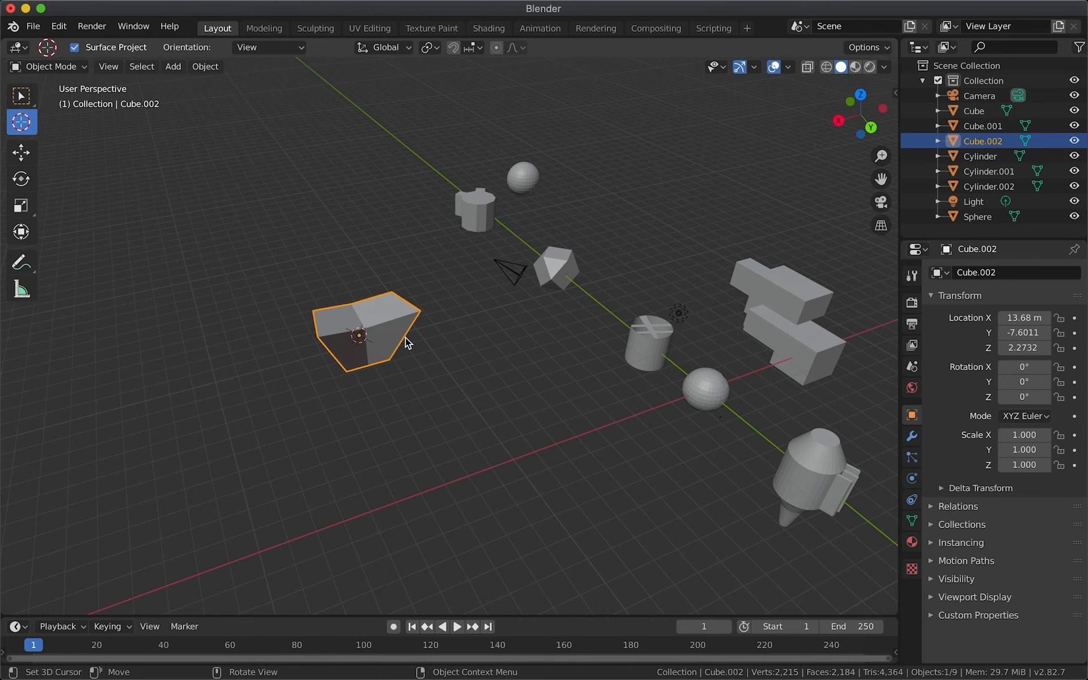